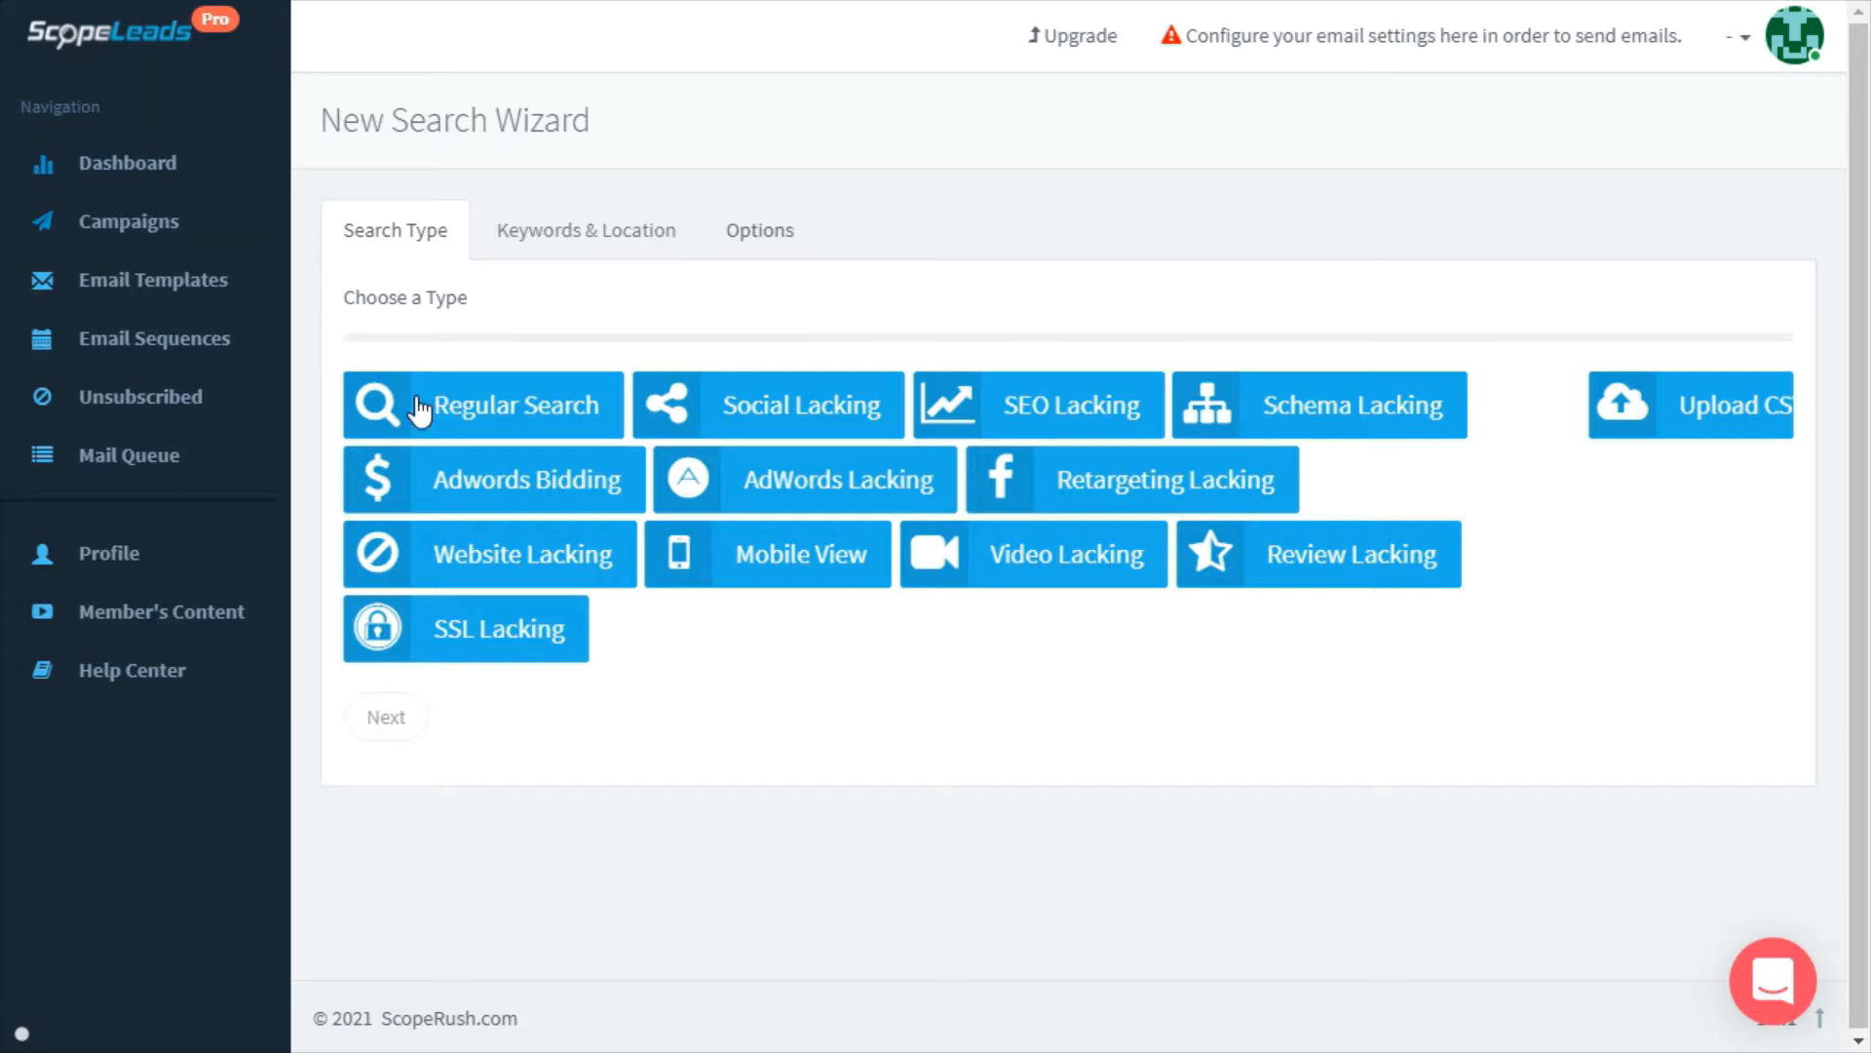
Open Email Sequences under Email Templates to list the two saved ScopeLeads sequences
left_click(132, 281)
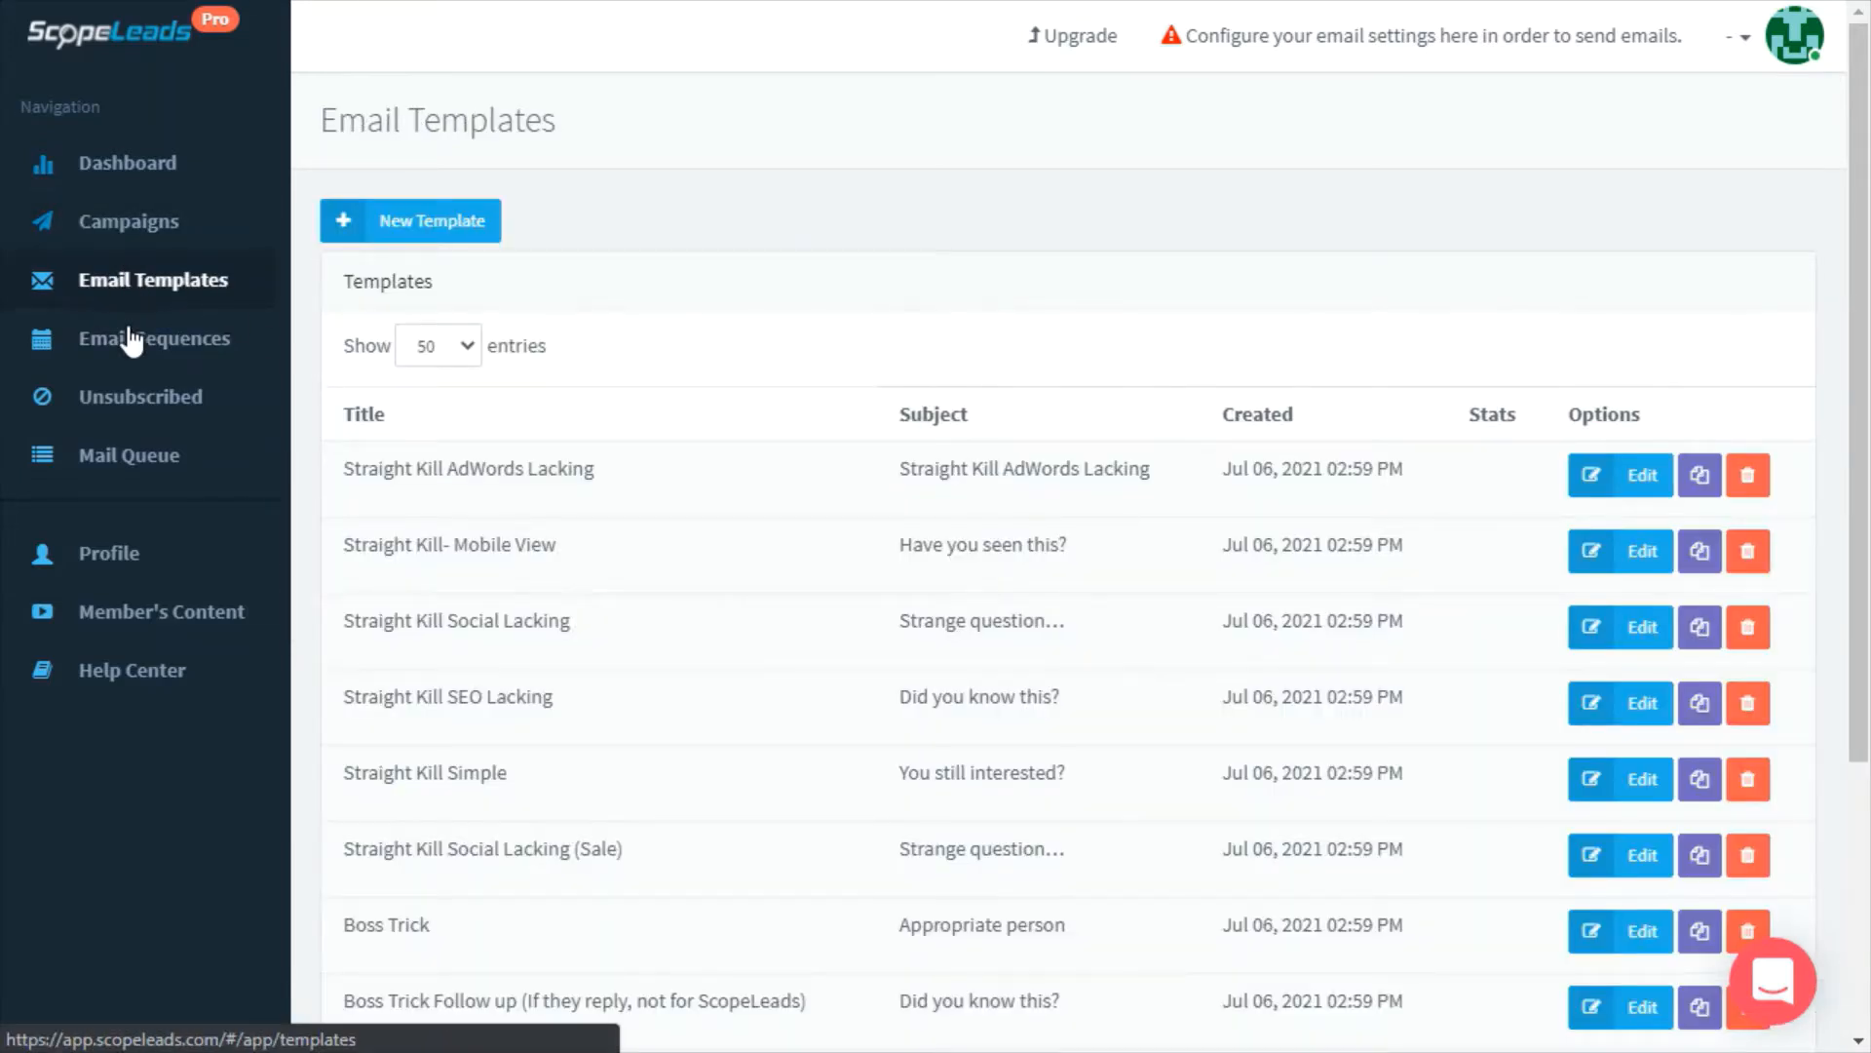
left_click(132, 357)
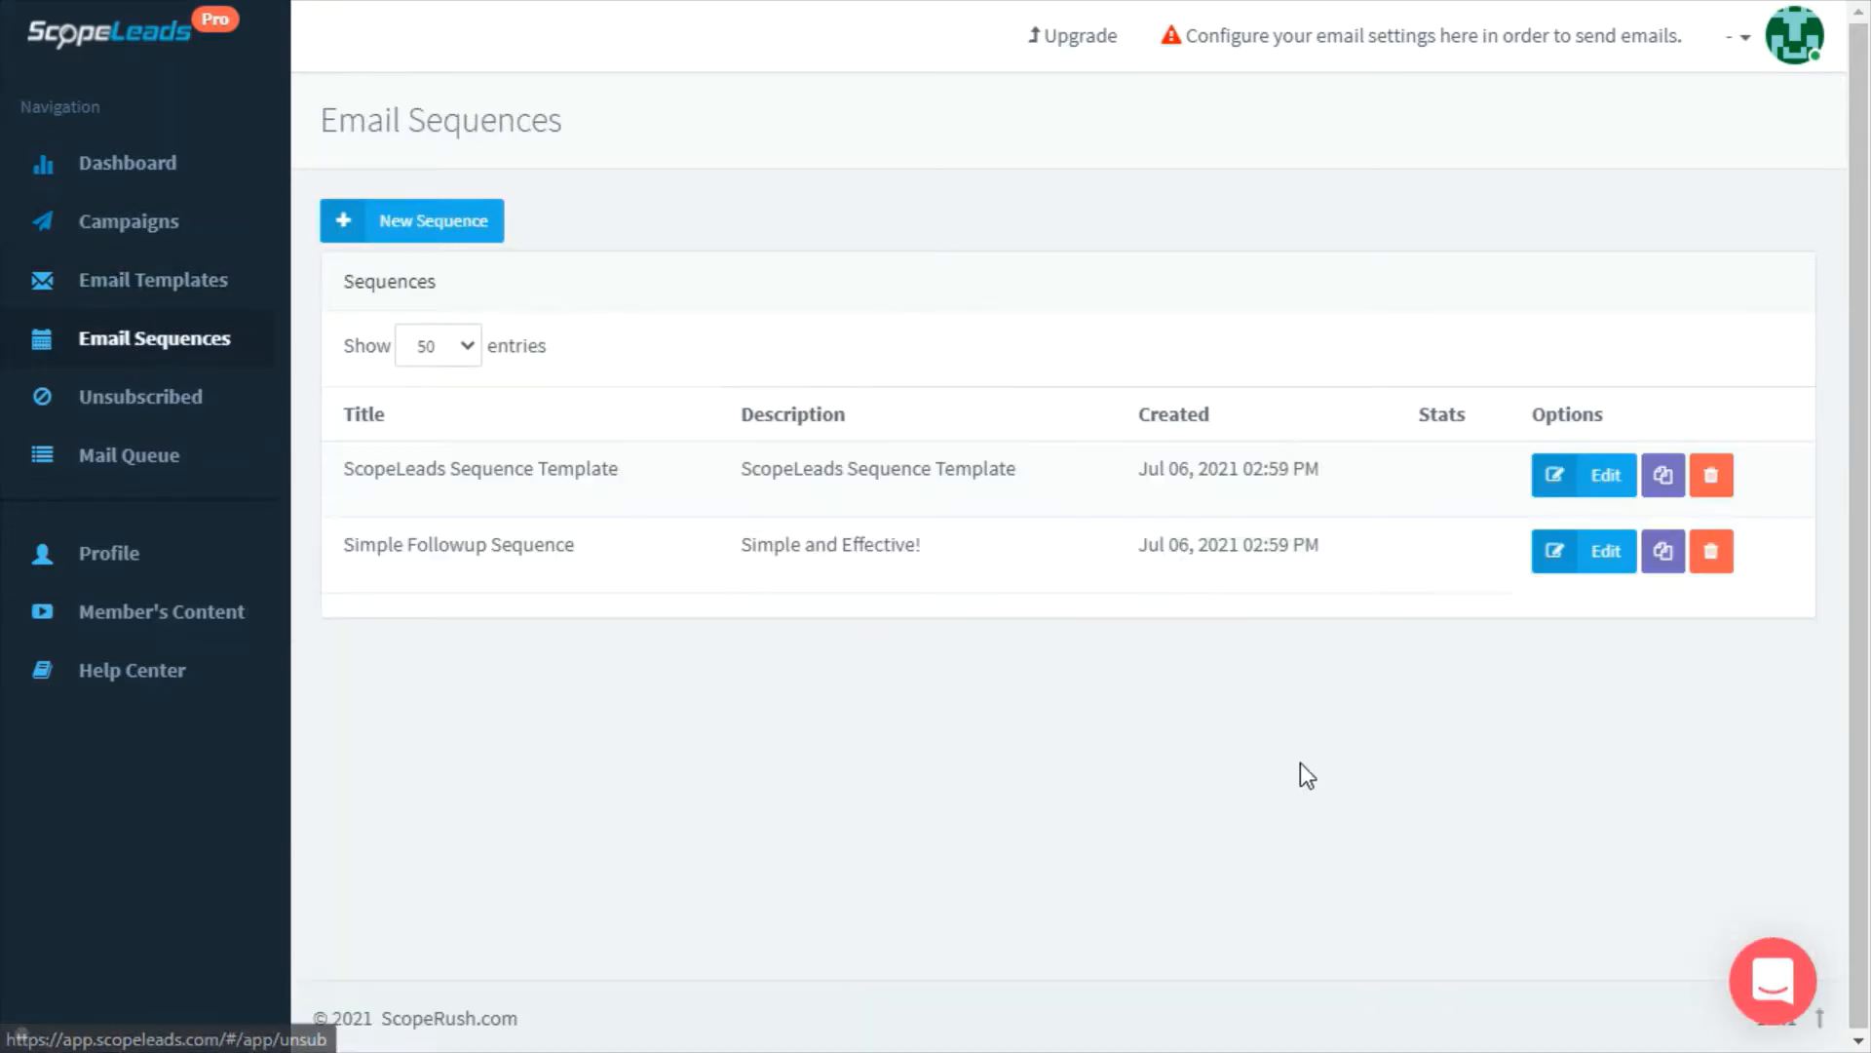
Review the ScopeLeads Sequence Template's follow-up mails and send conditions unchanged, then return to Campaigns
left_click(1601, 487)
left_click_drag(1863, 159, 1850, 542)
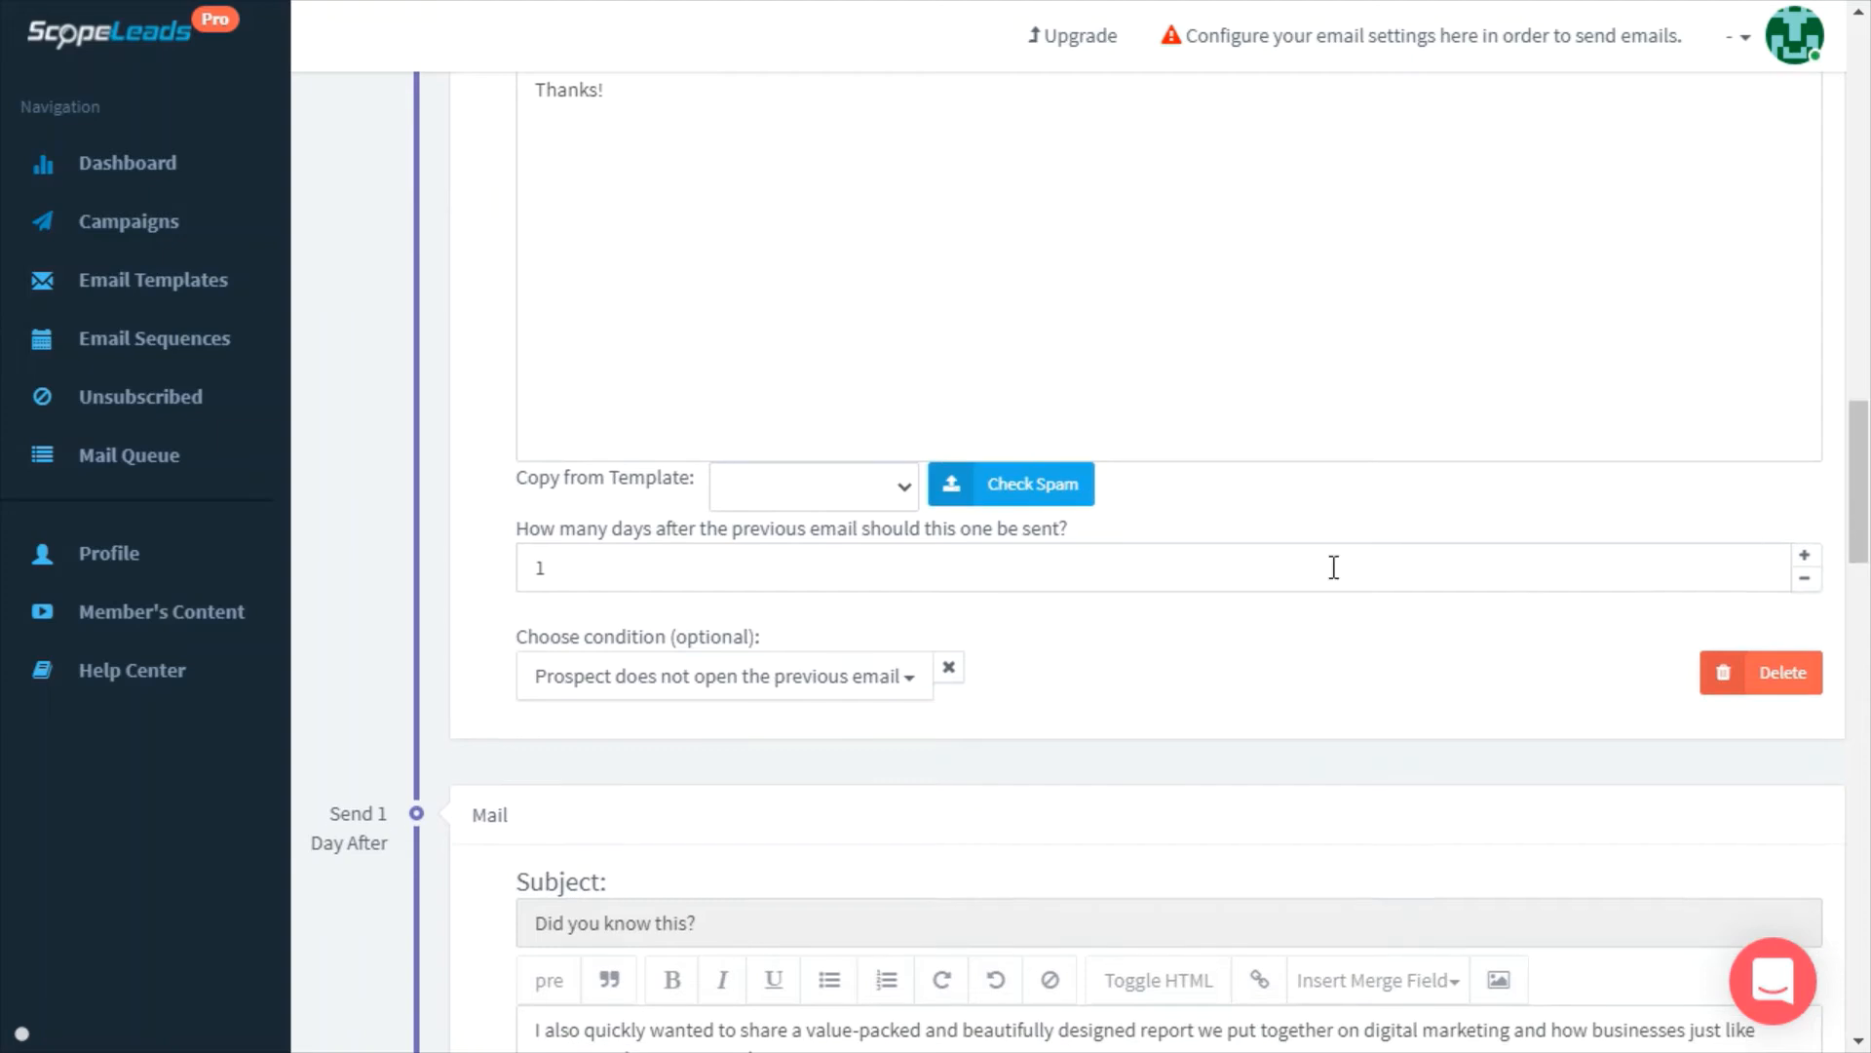
left_click(808, 694)
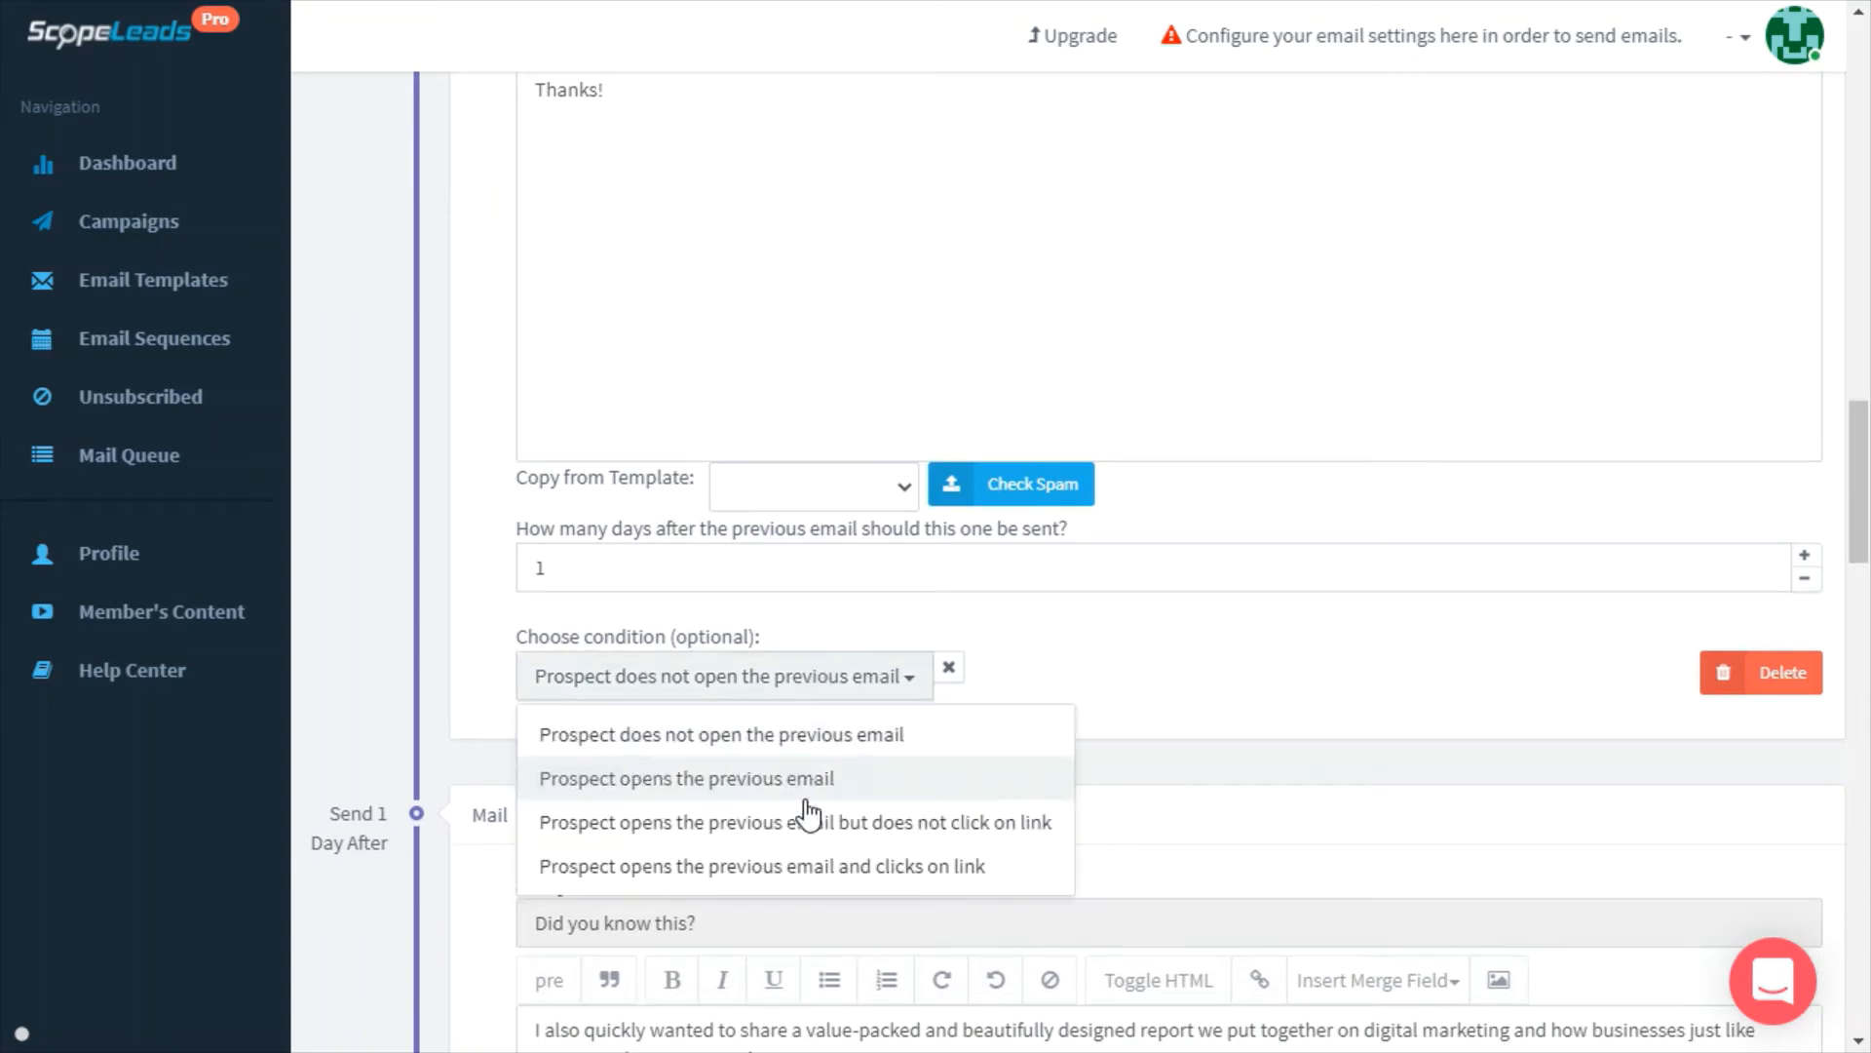
left_click(1308, 751)
scroll(1311, 754, "down", 7)
scroll(1314, 755, "down", 8)
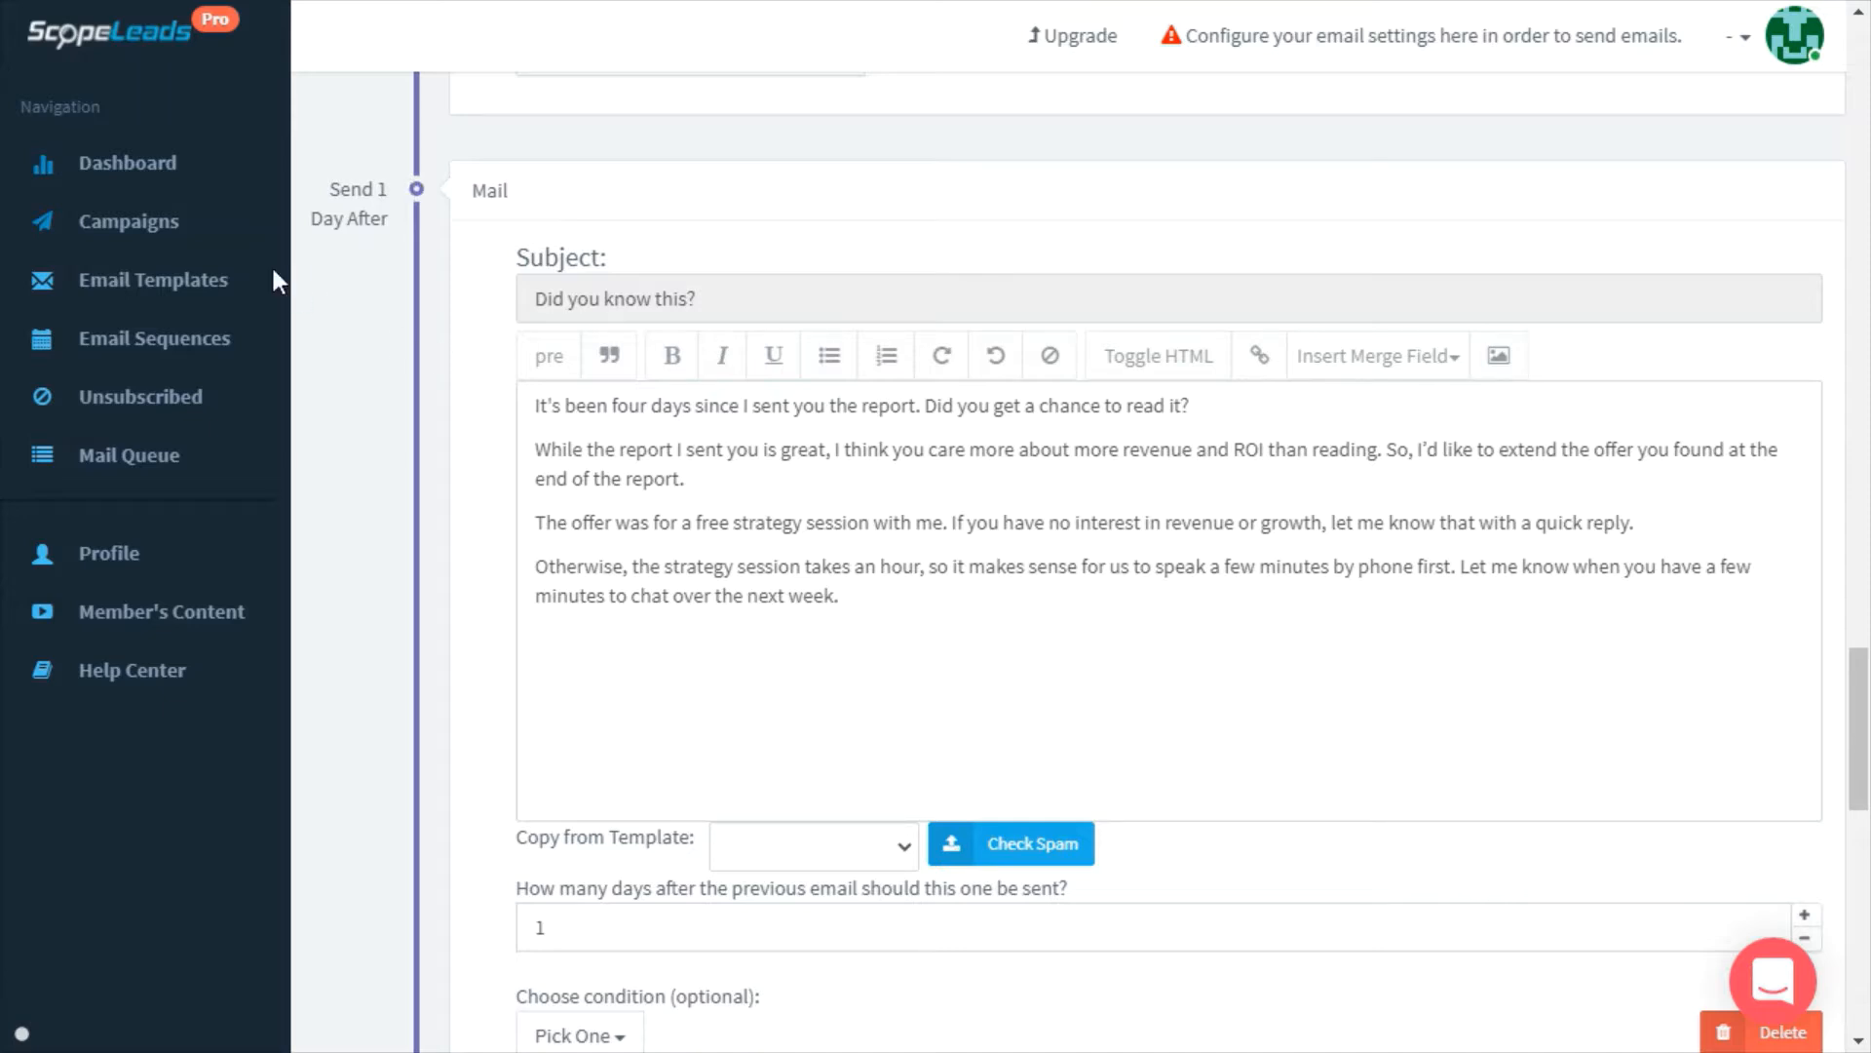
left_click(216, 251)
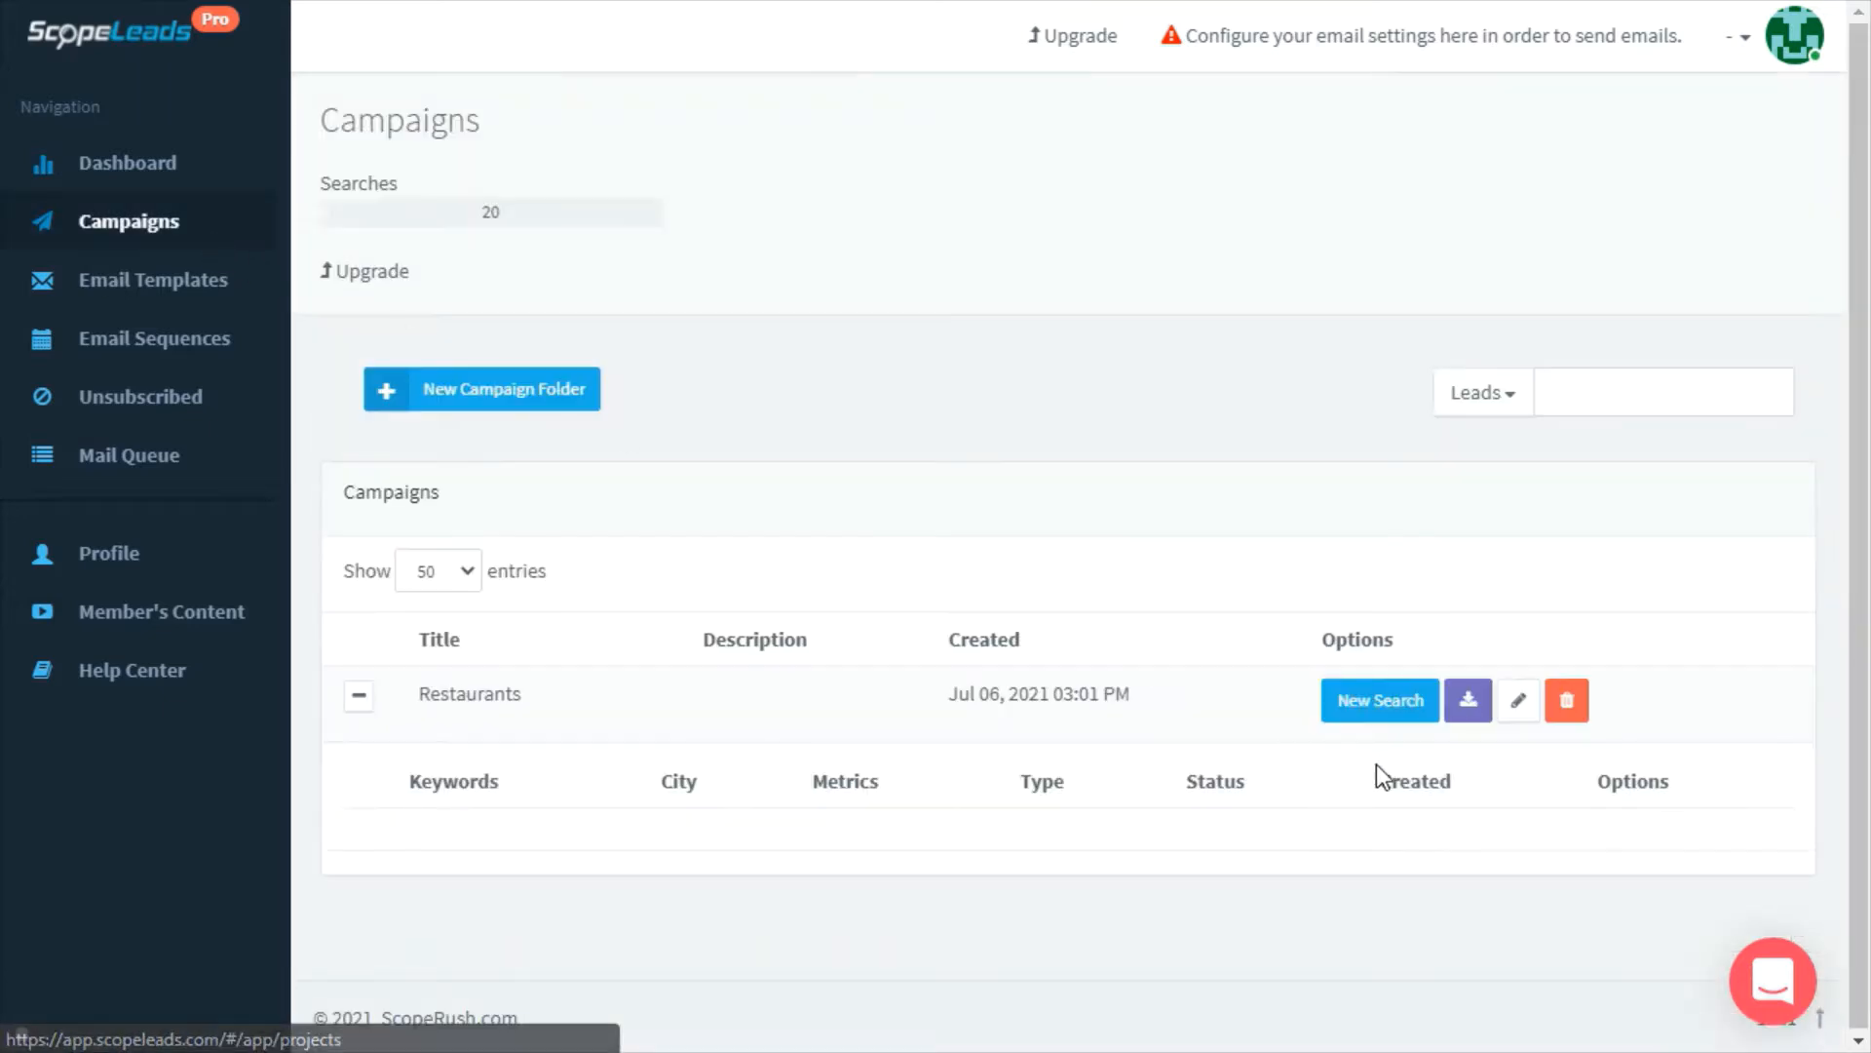
Run a Regular Search for 'Restaurant' in Toronto, ON, Canada, described 'Restaurants in Toronto'
left_click(1391, 717)
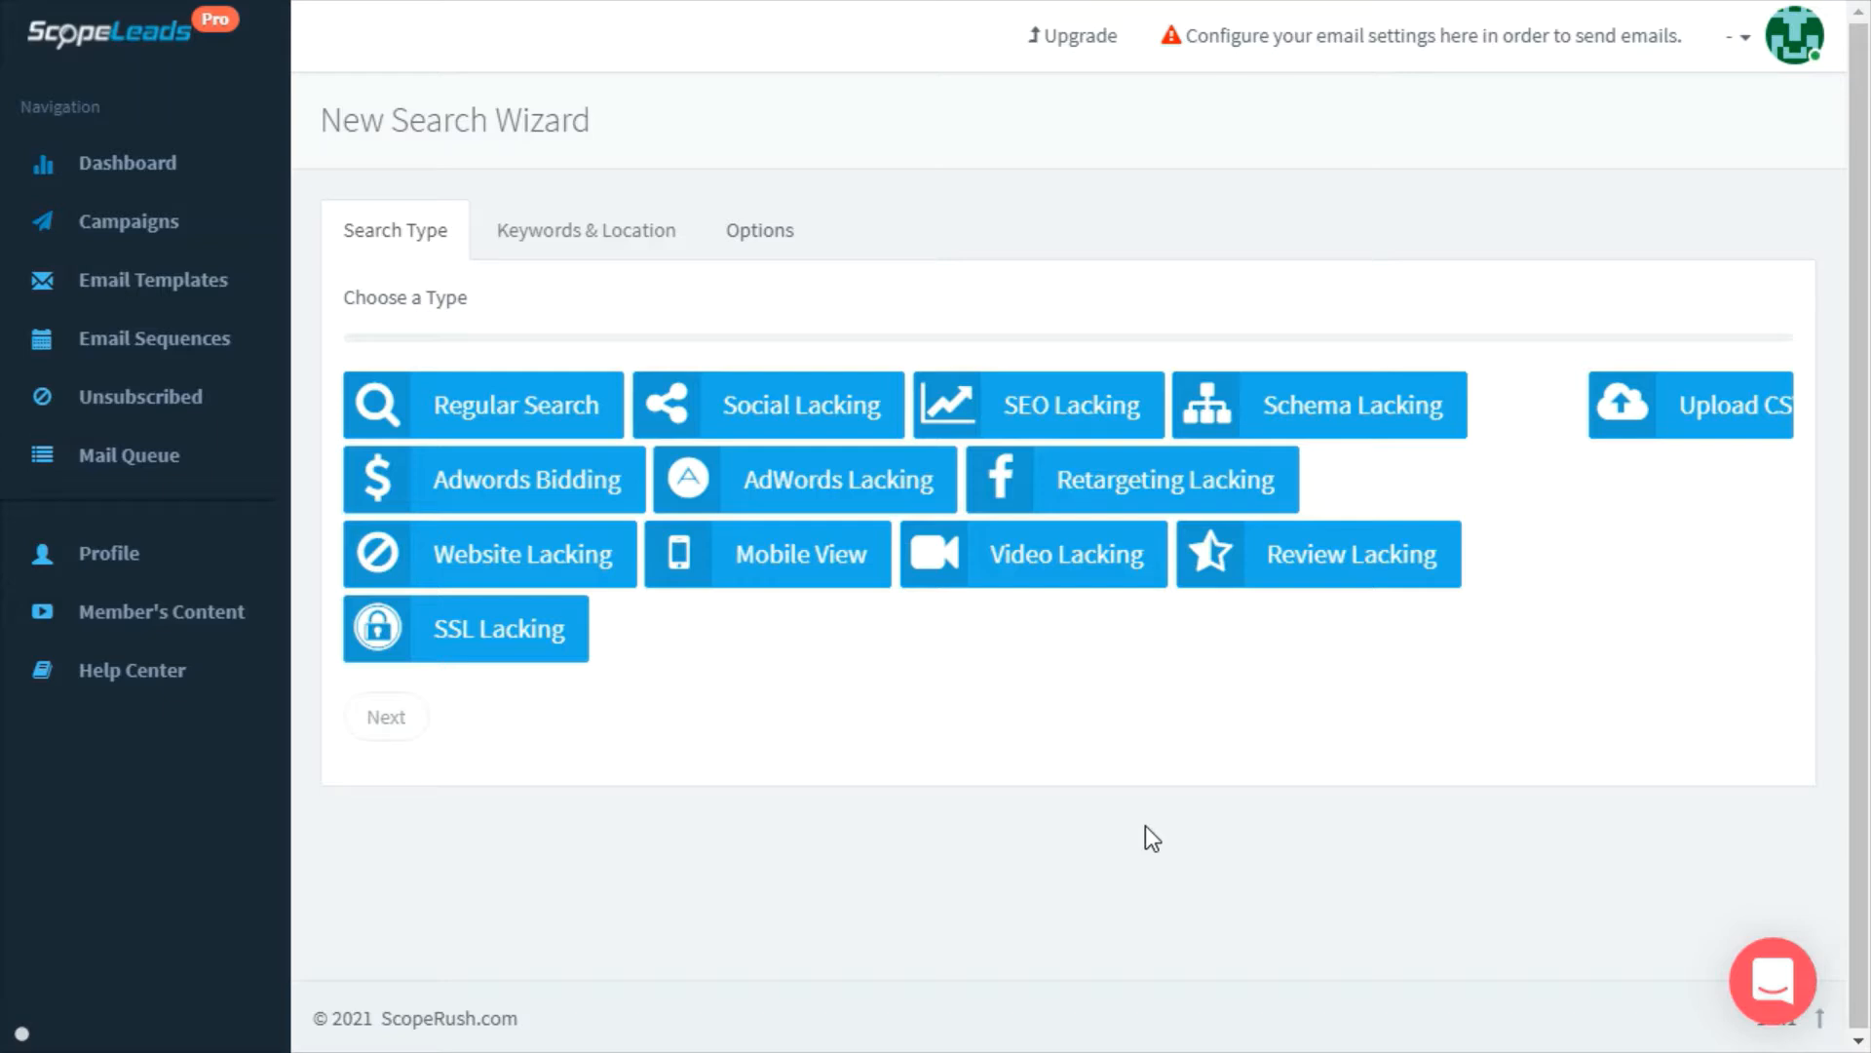
left_click(530, 430)
left_click(535, 430)
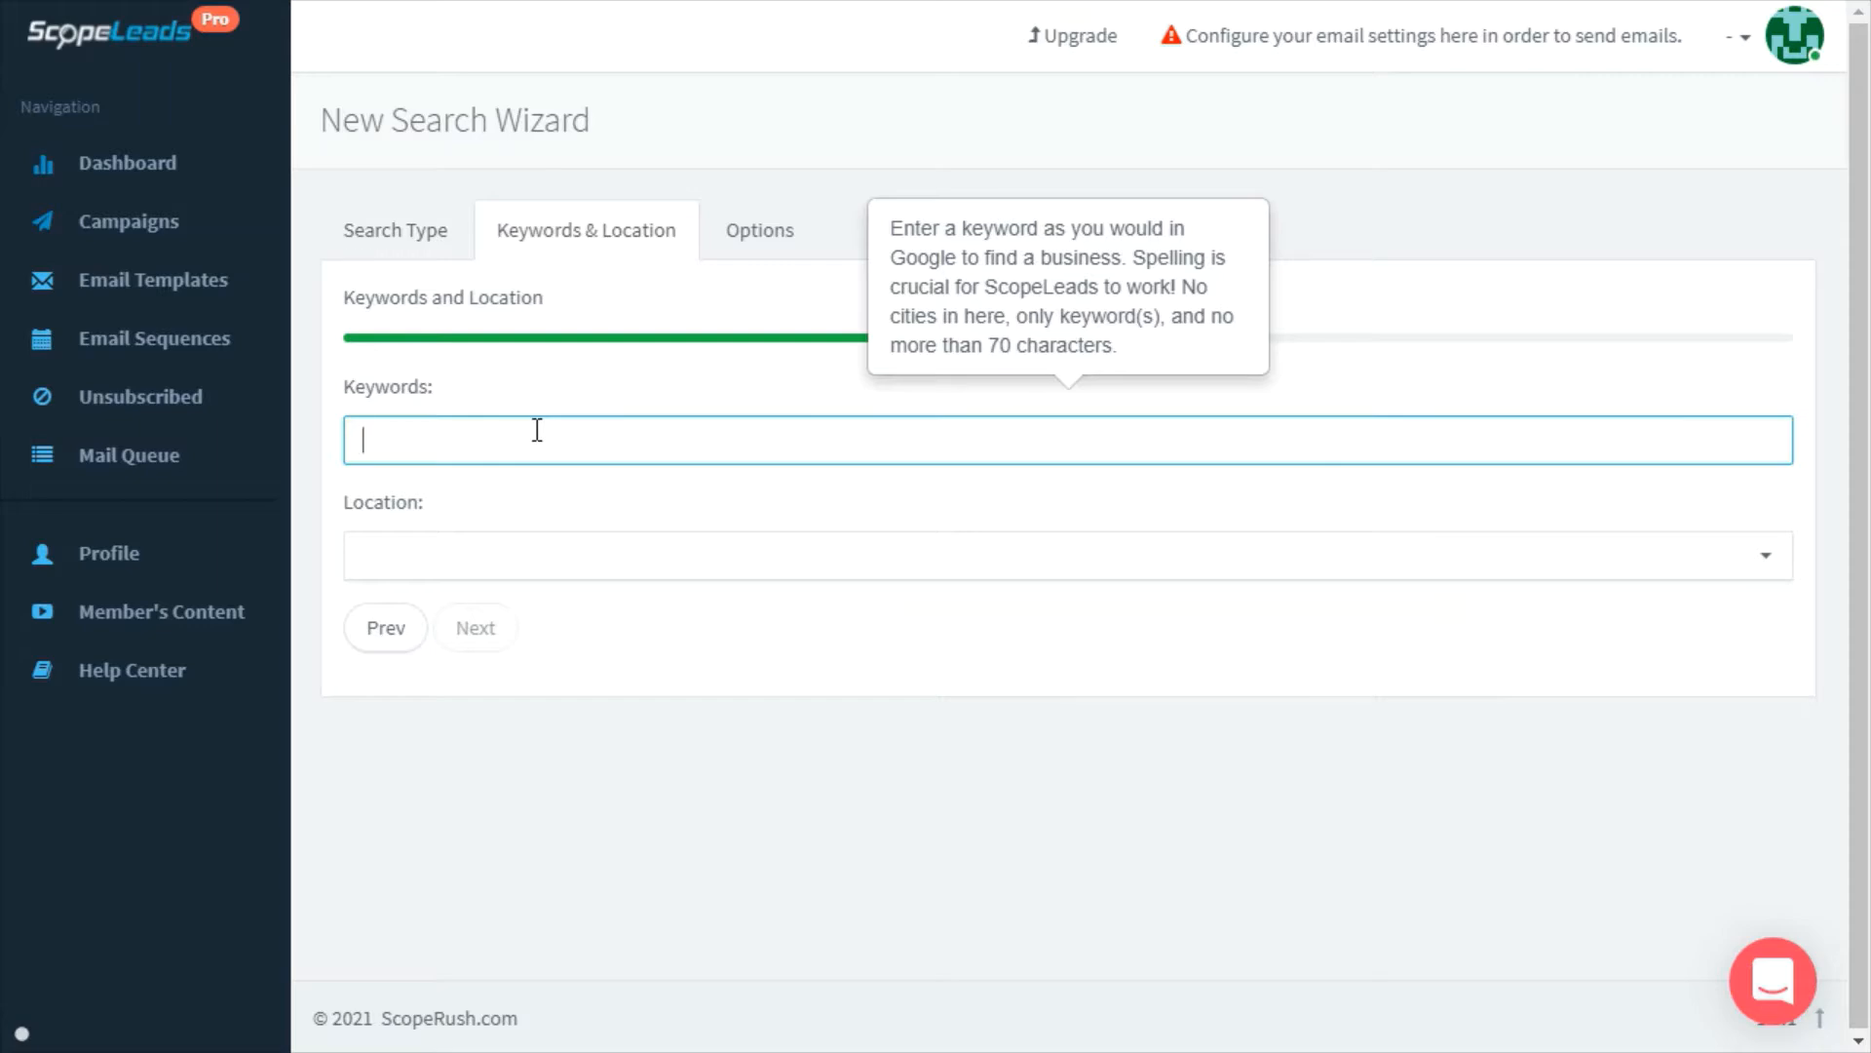
type("Restaurant")
left_click(564, 553)
type("Toronto")
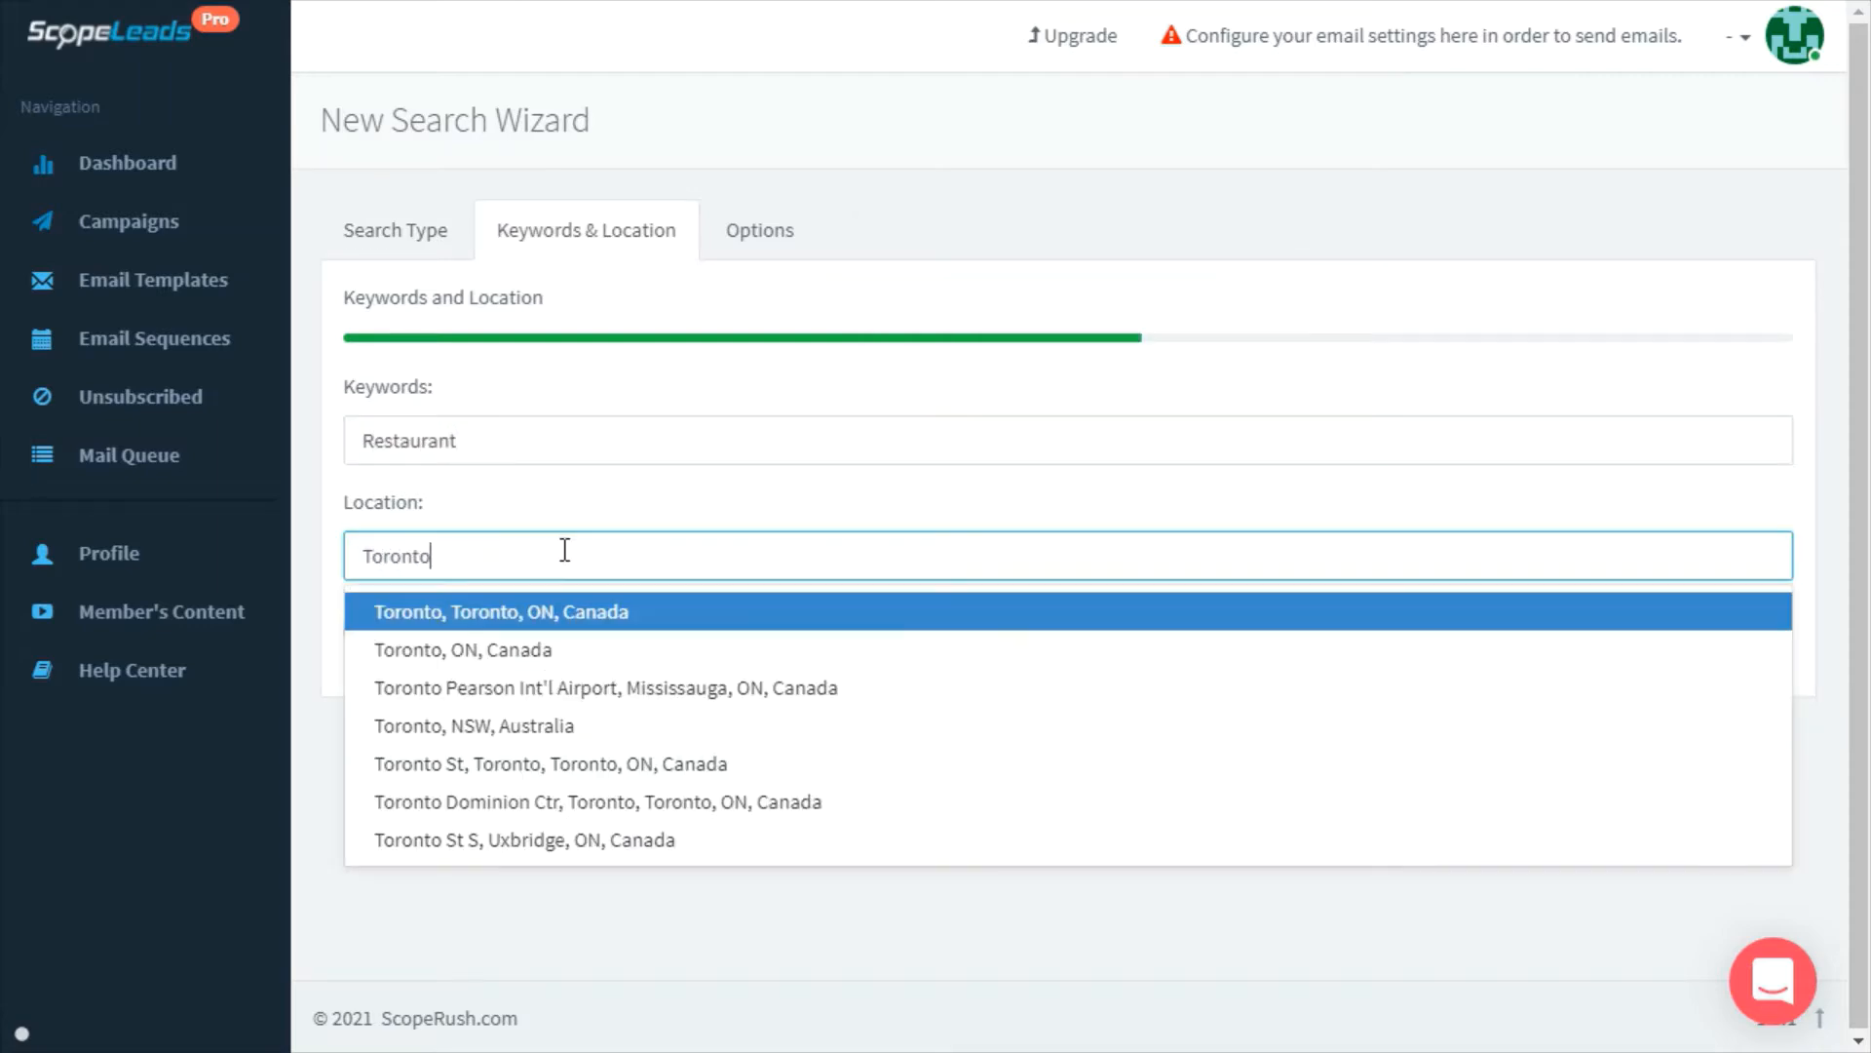
left_click(569, 658)
left_click(480, 624)
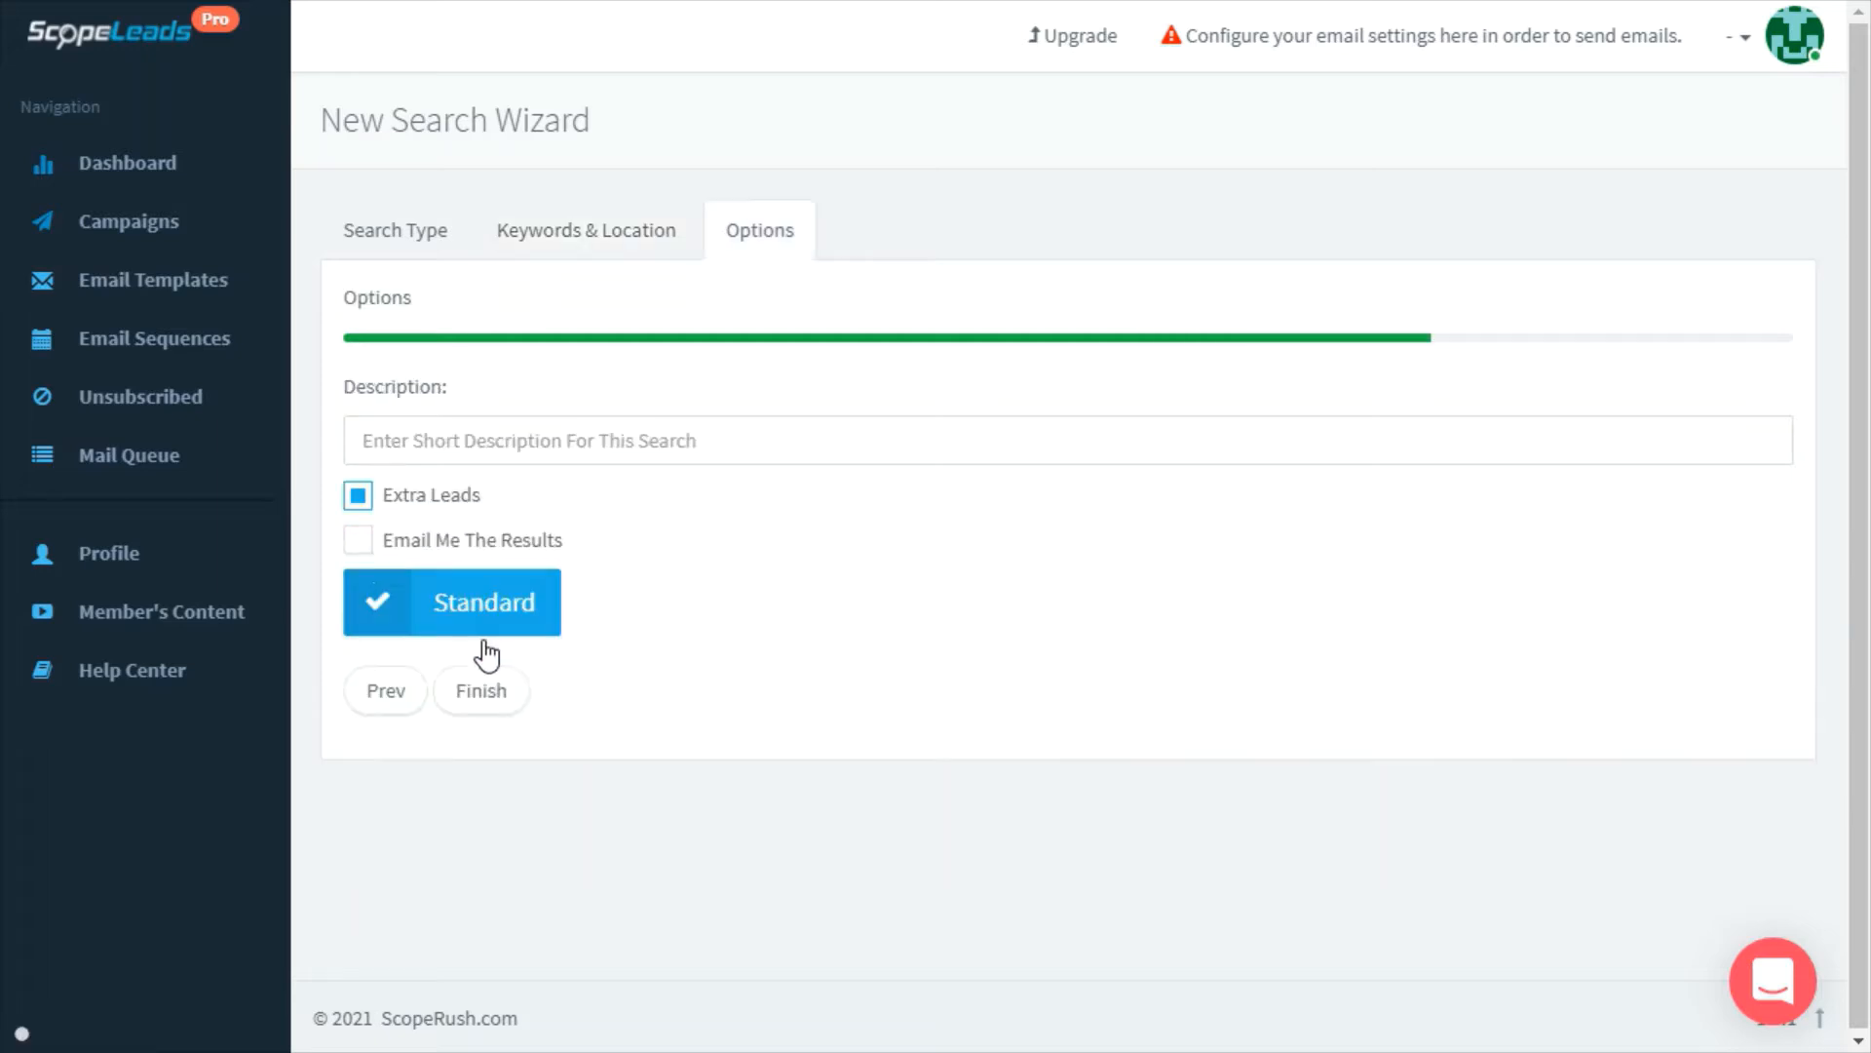
left_click(453, 441)
type("Restaurants in Toronto")
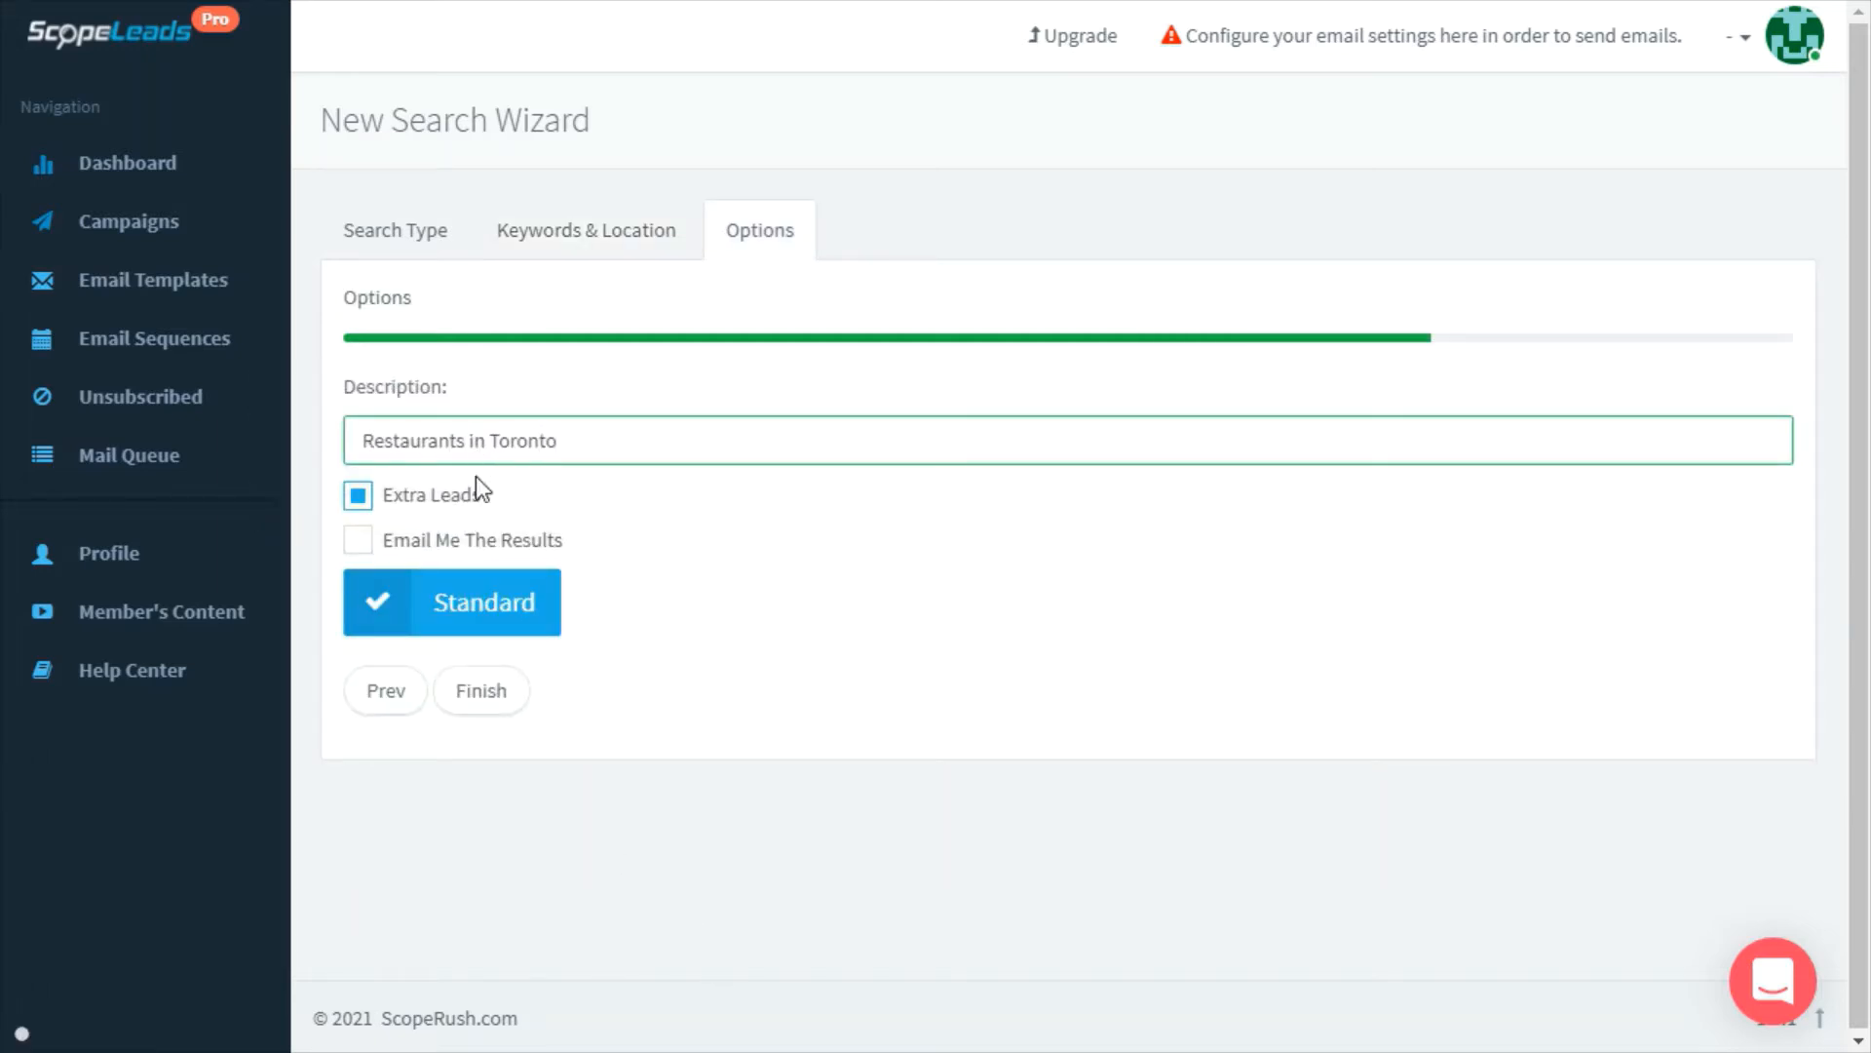
left_click(481, 694)
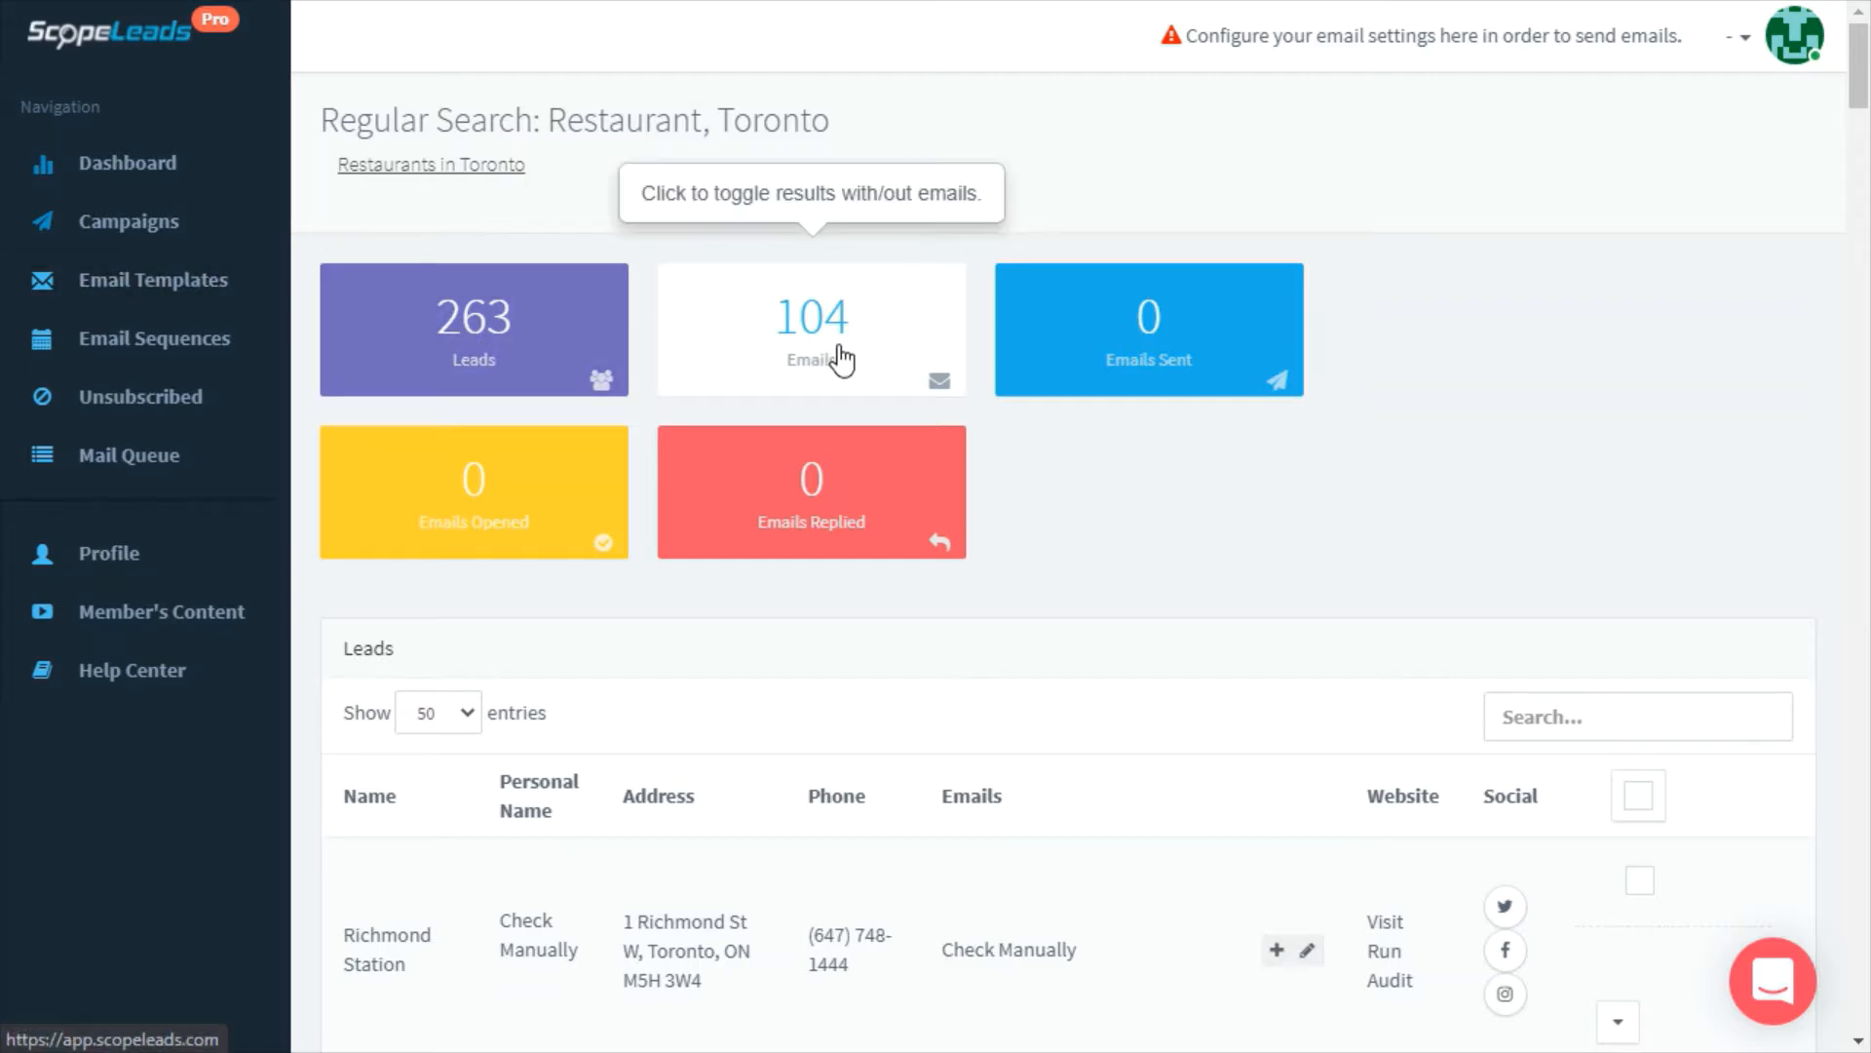
scroll(794, 702, "down", 5)
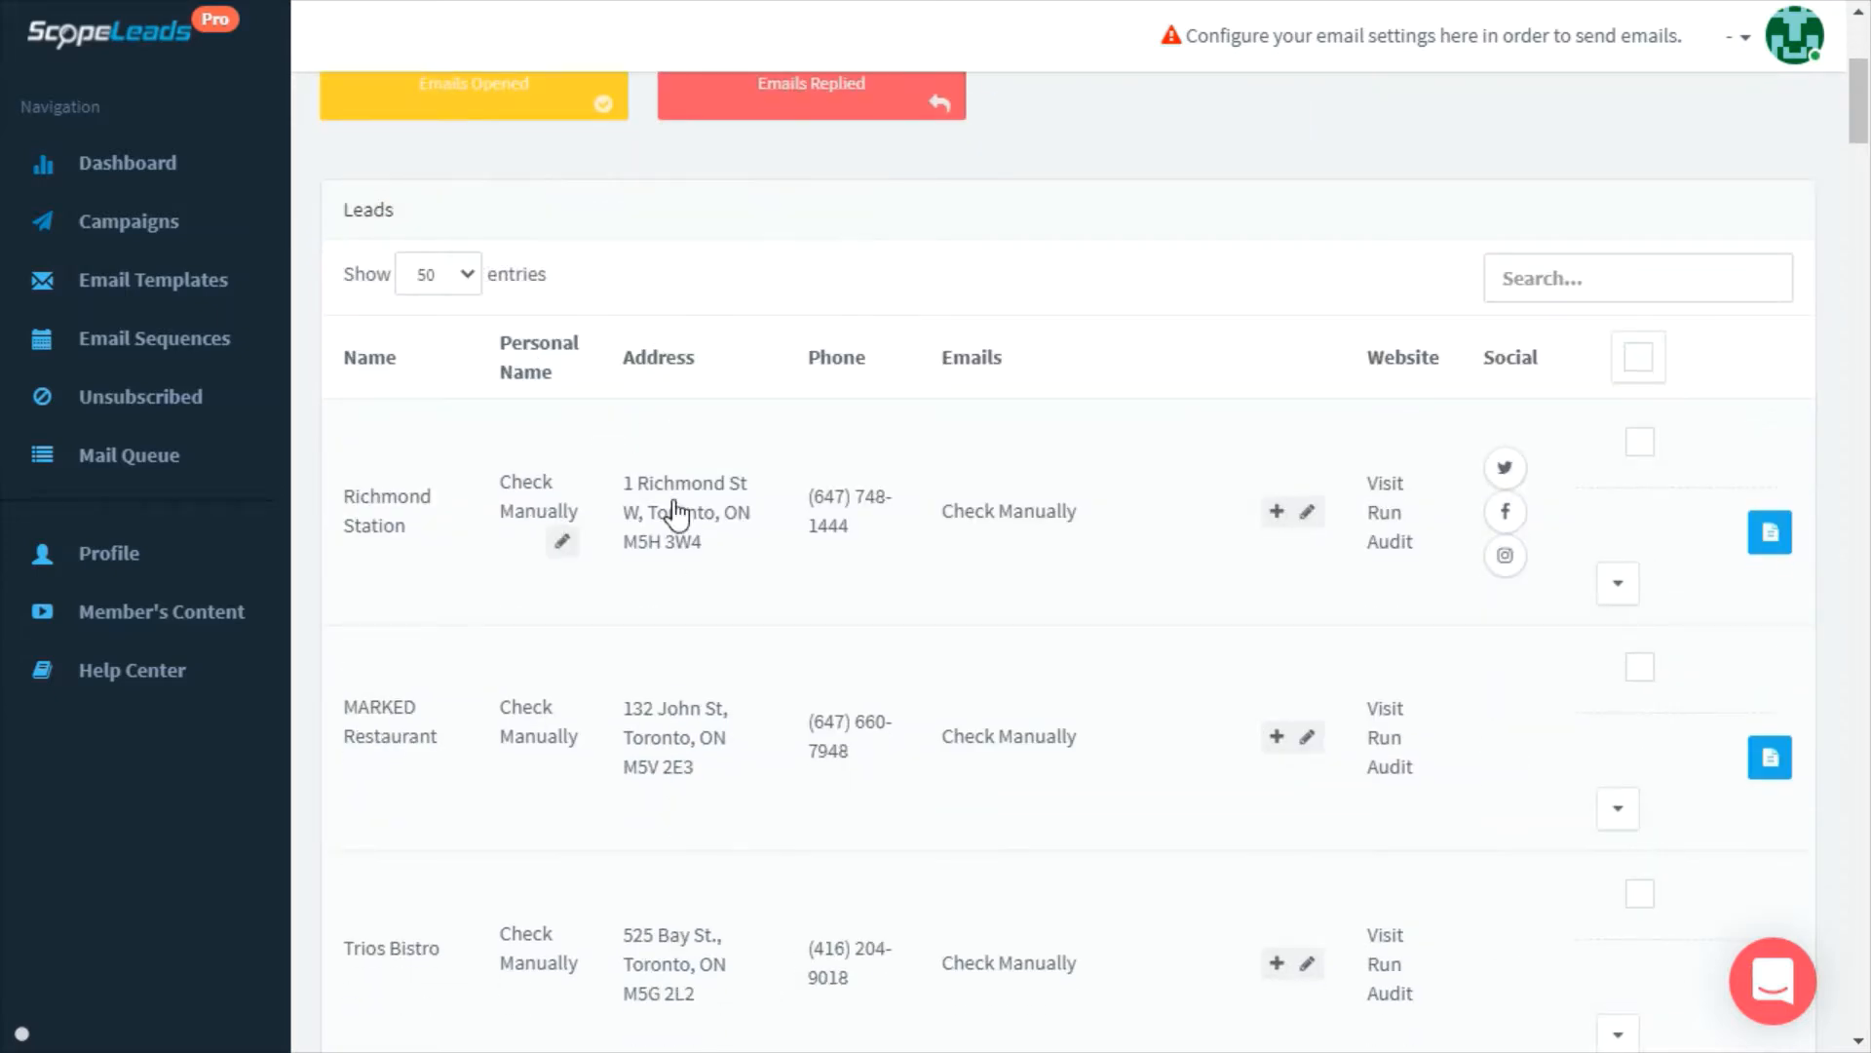
mouse_move(994, 368)
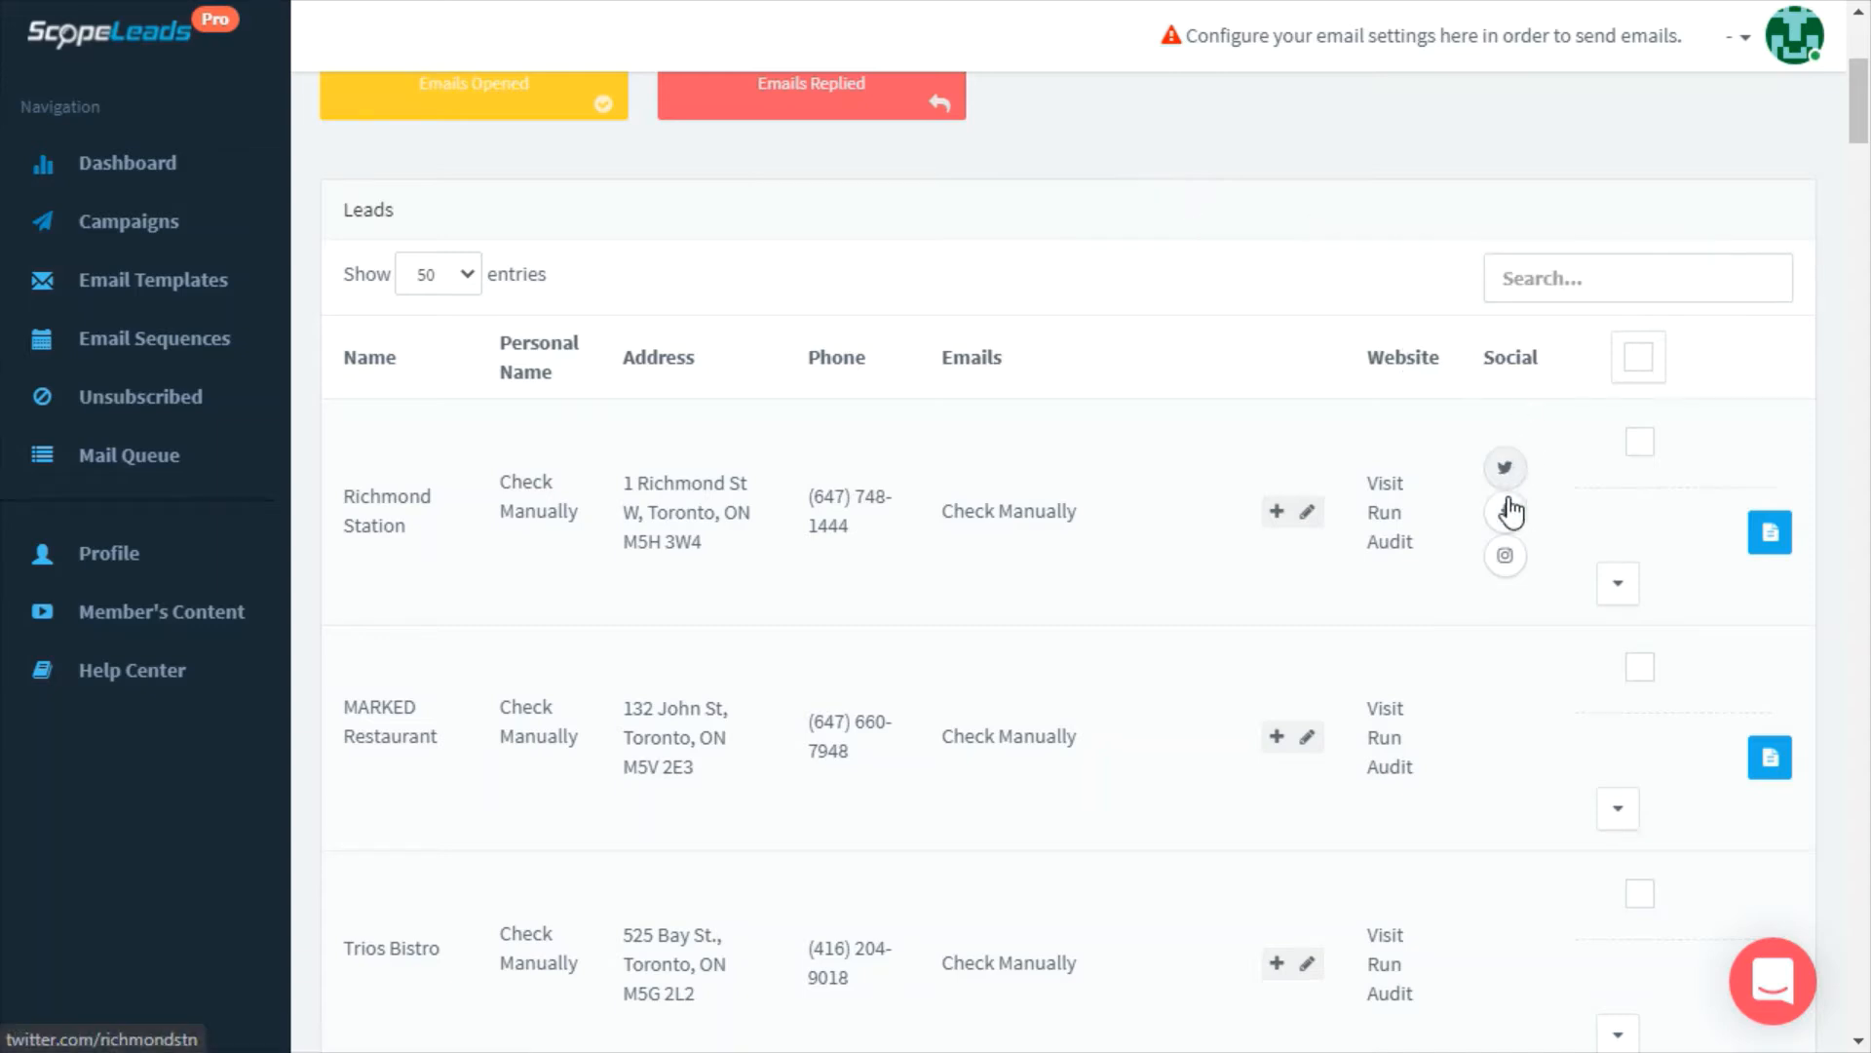
left_click(1638, 602)
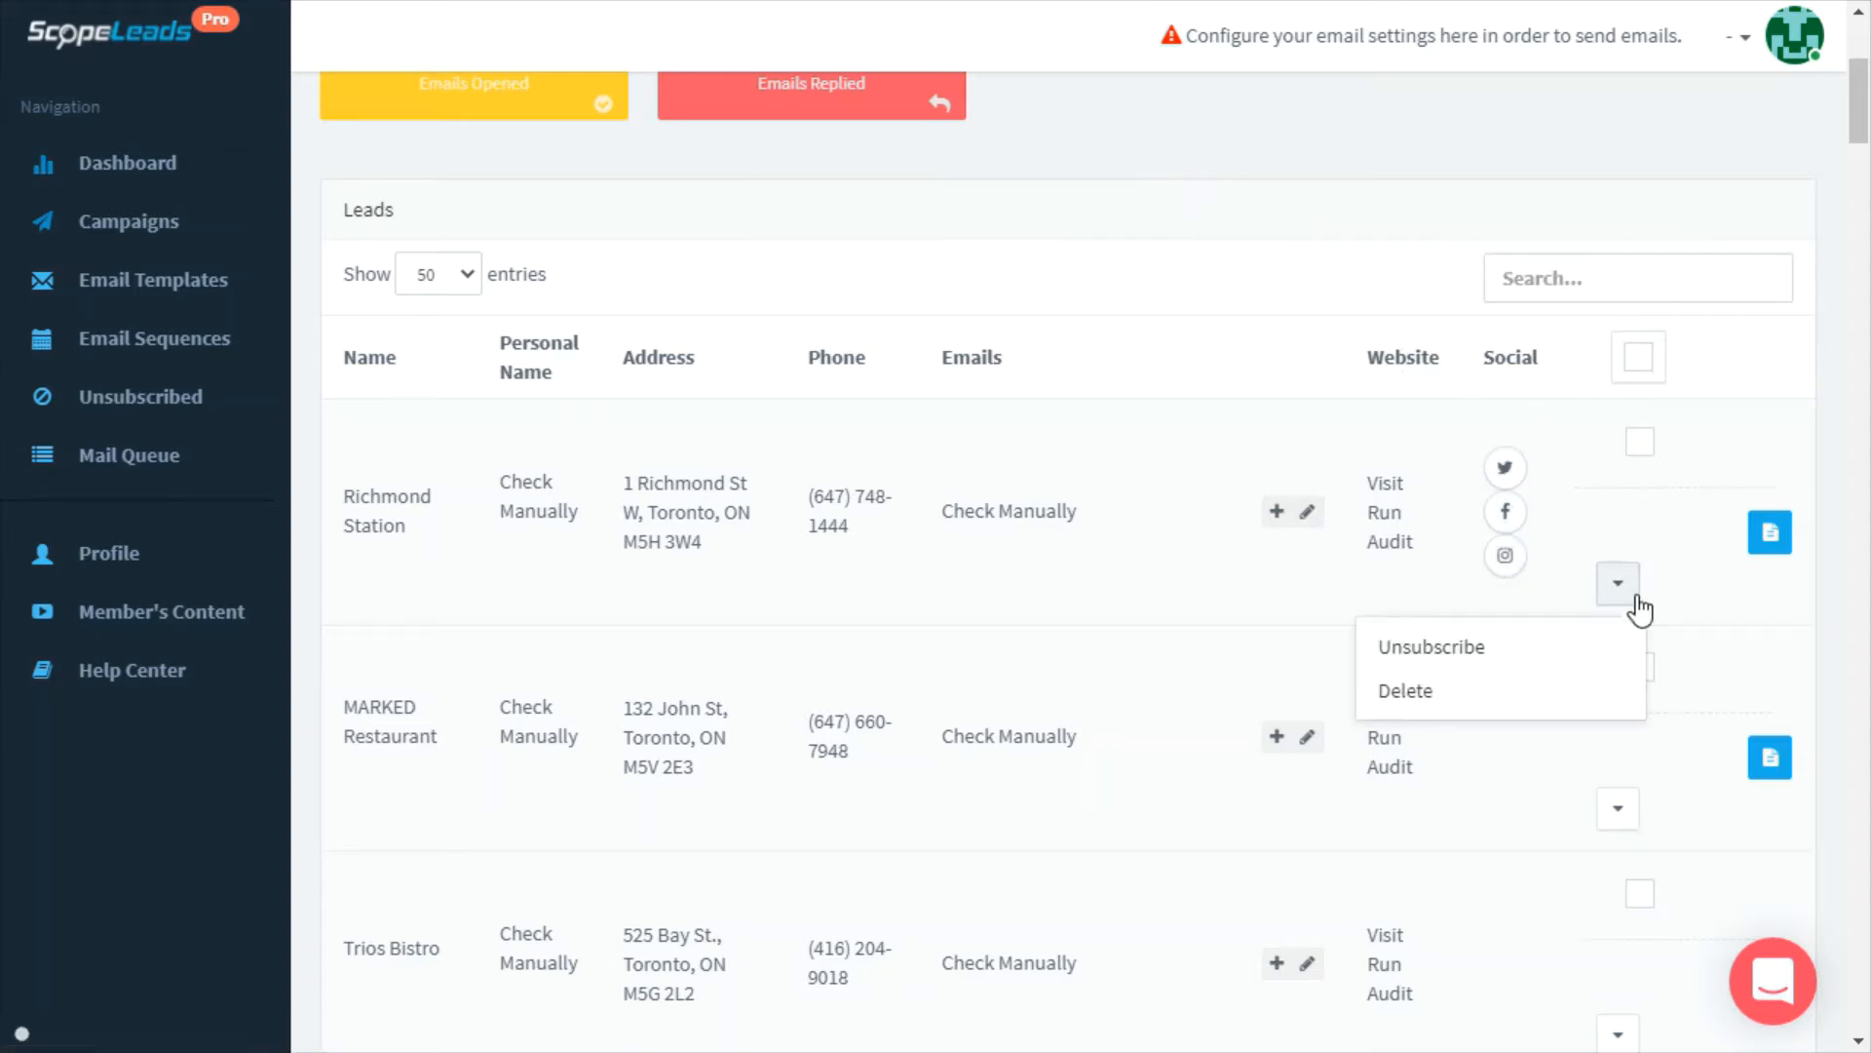
left_click(1640, 599)
left_click(1770, 537)
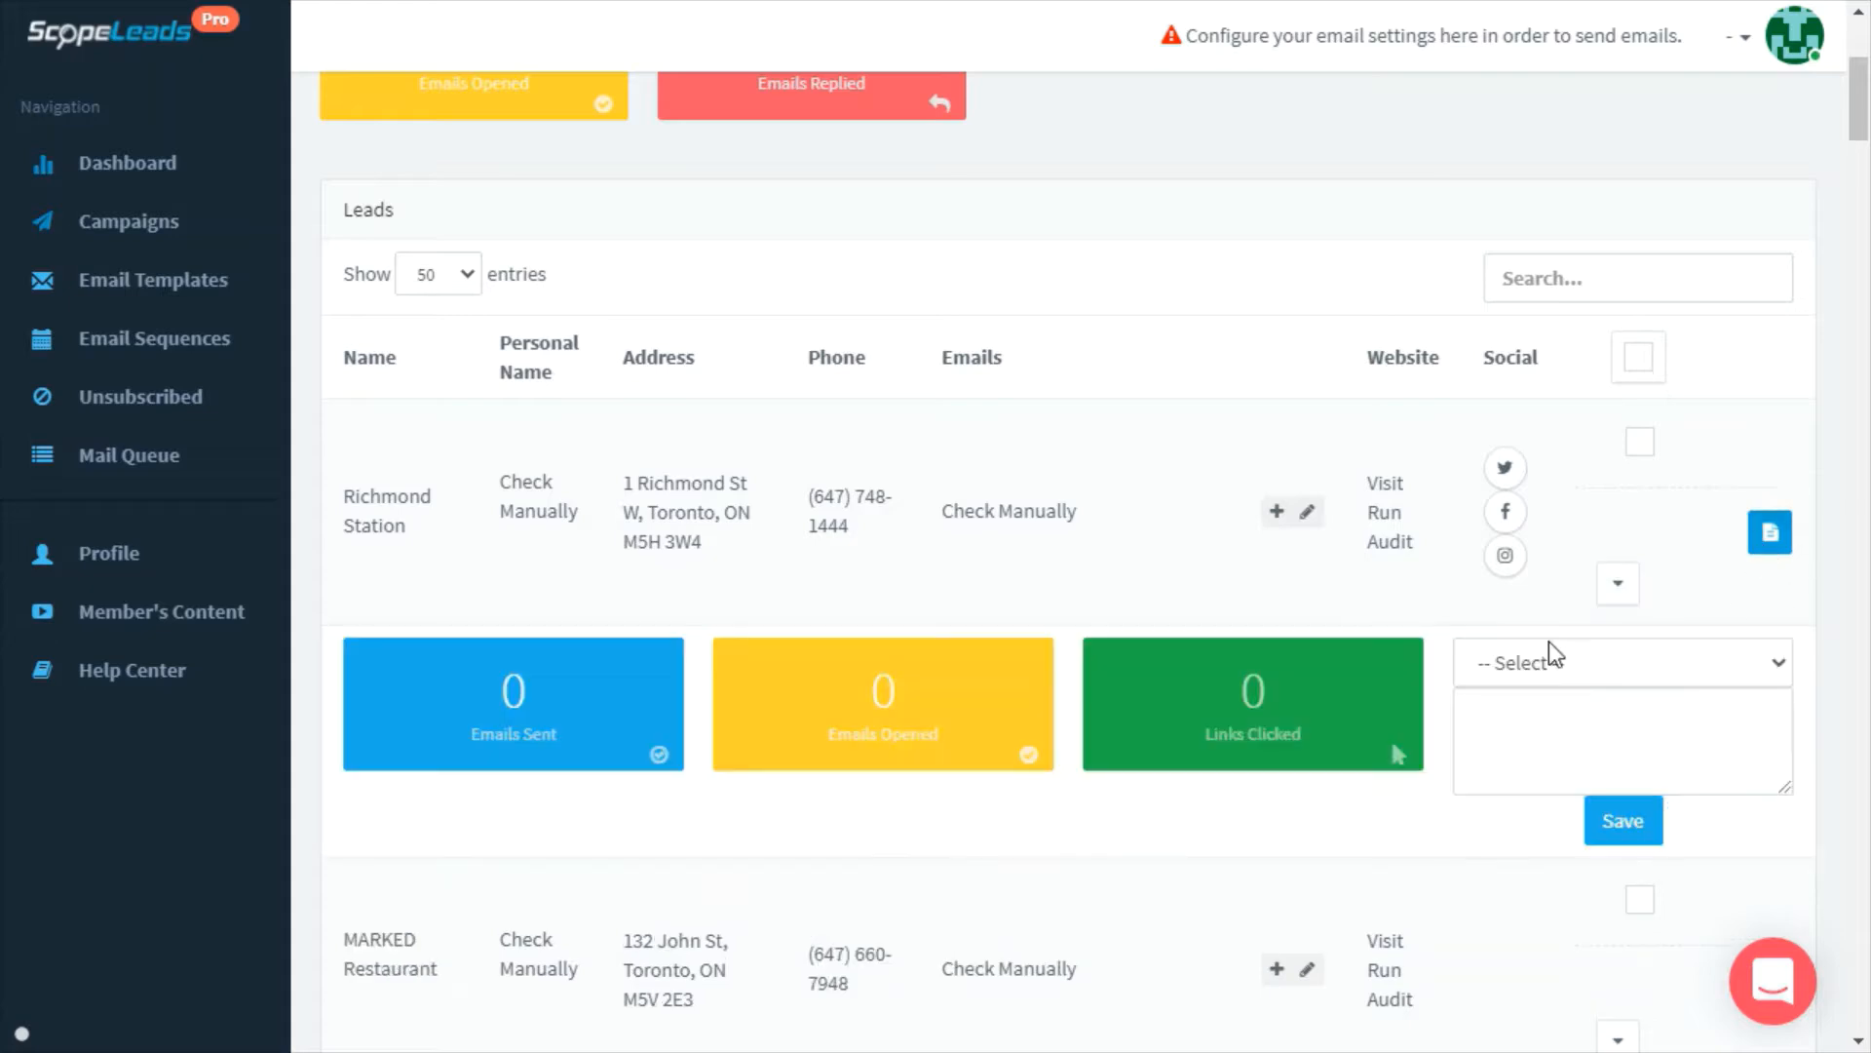
left_click(1669, 672)
left_click(1713, 663)
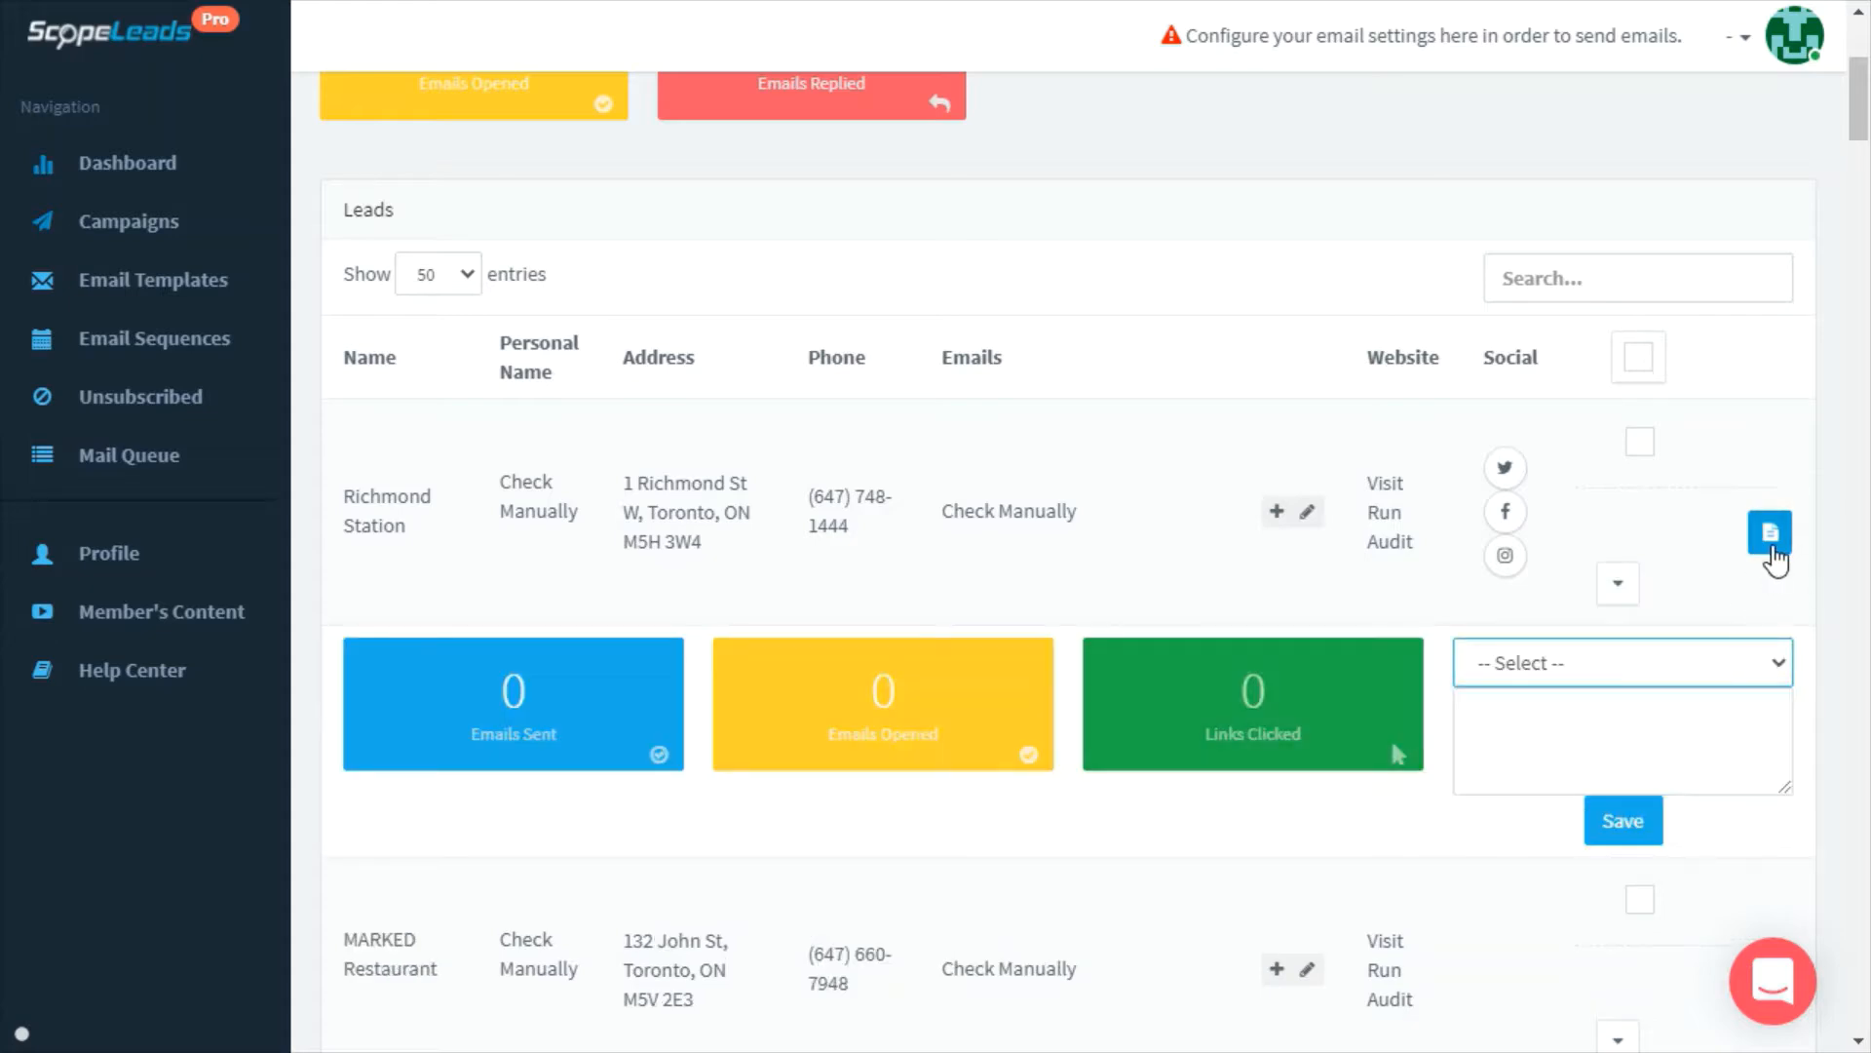
left_click(1770, 541)
scroll(1657, 614, "down", 3)
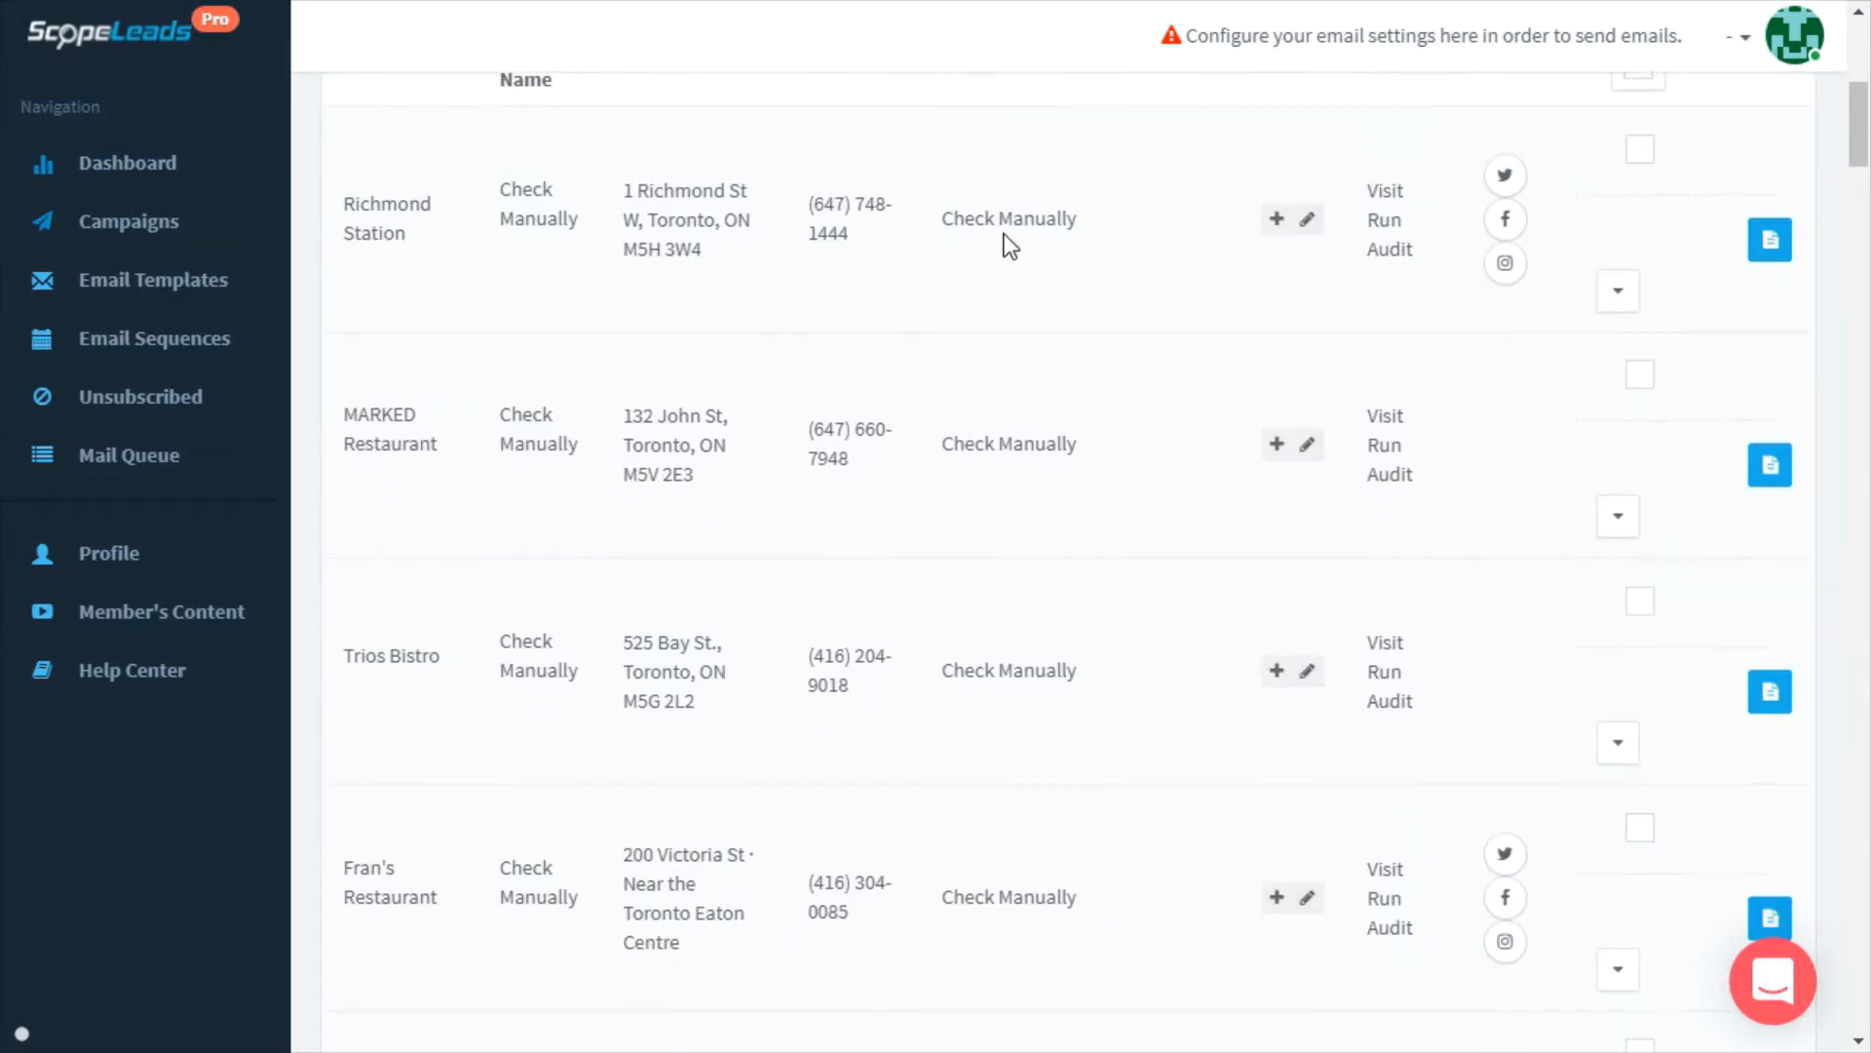
left_click(990, 220)
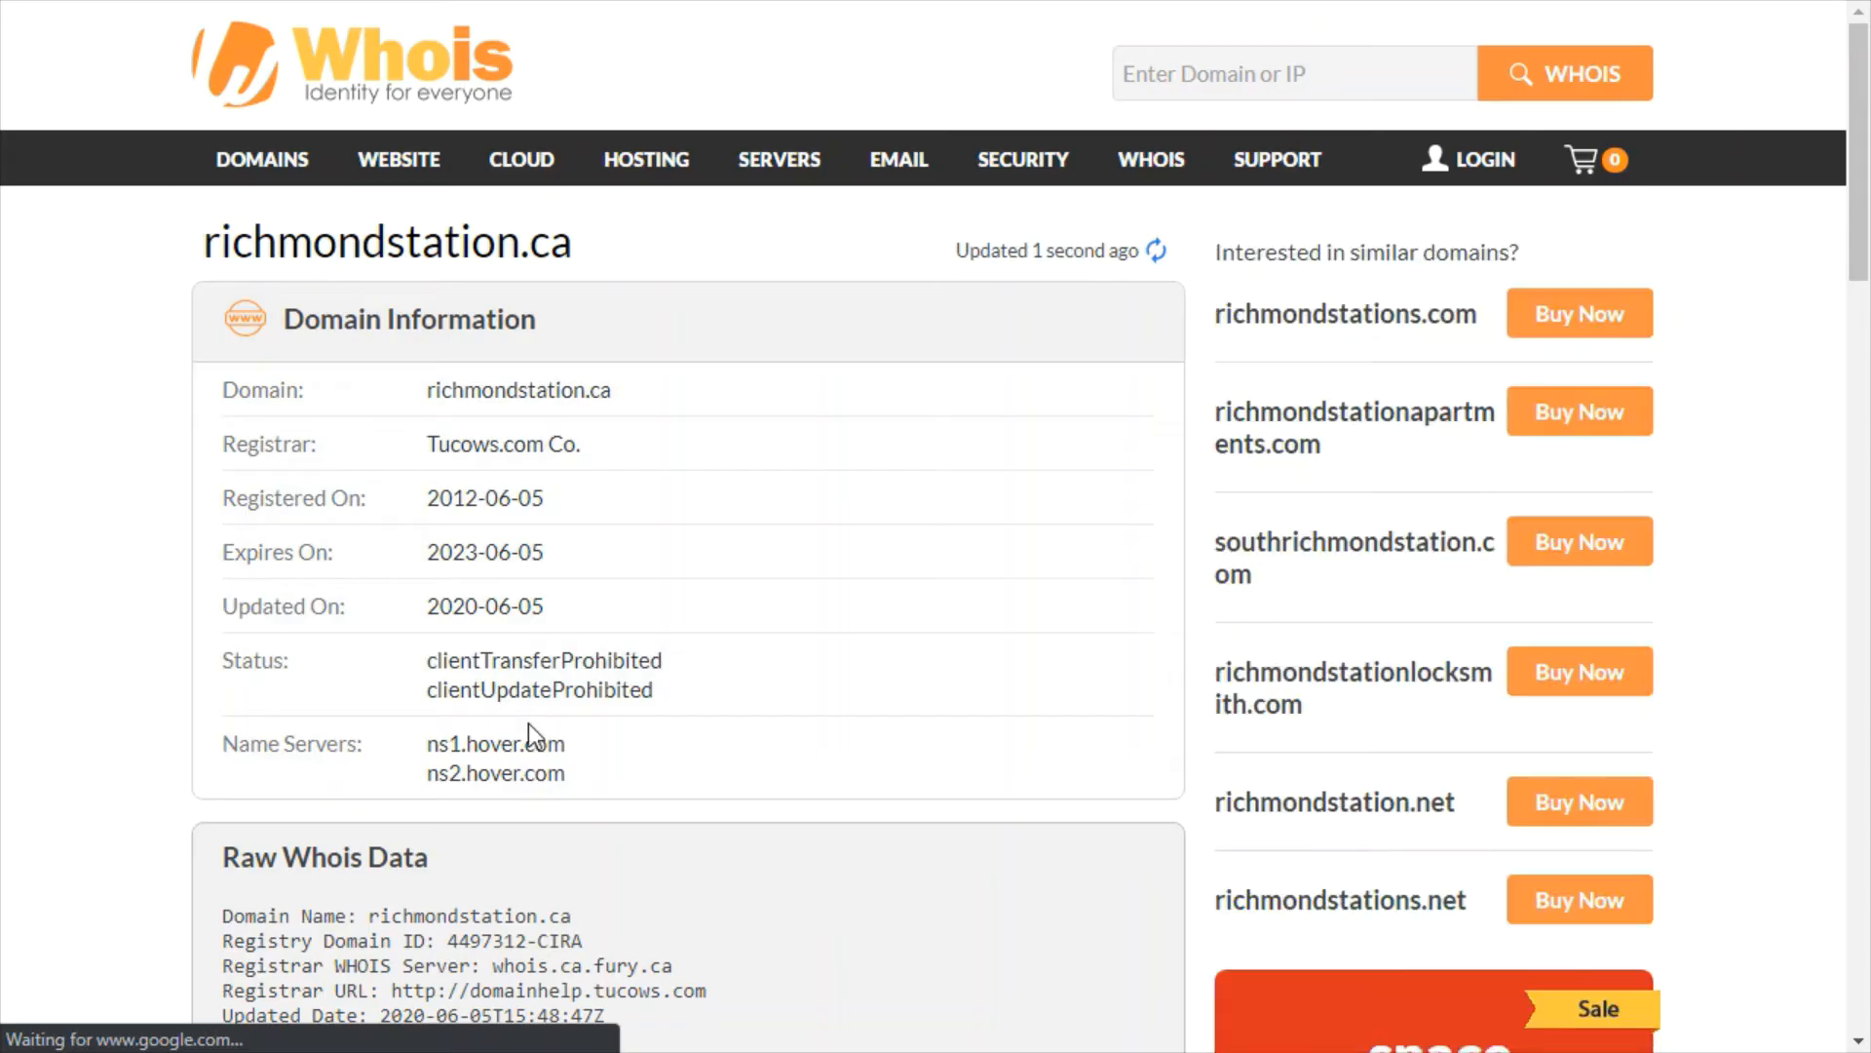
scroll(1311, 609, "down", 20)
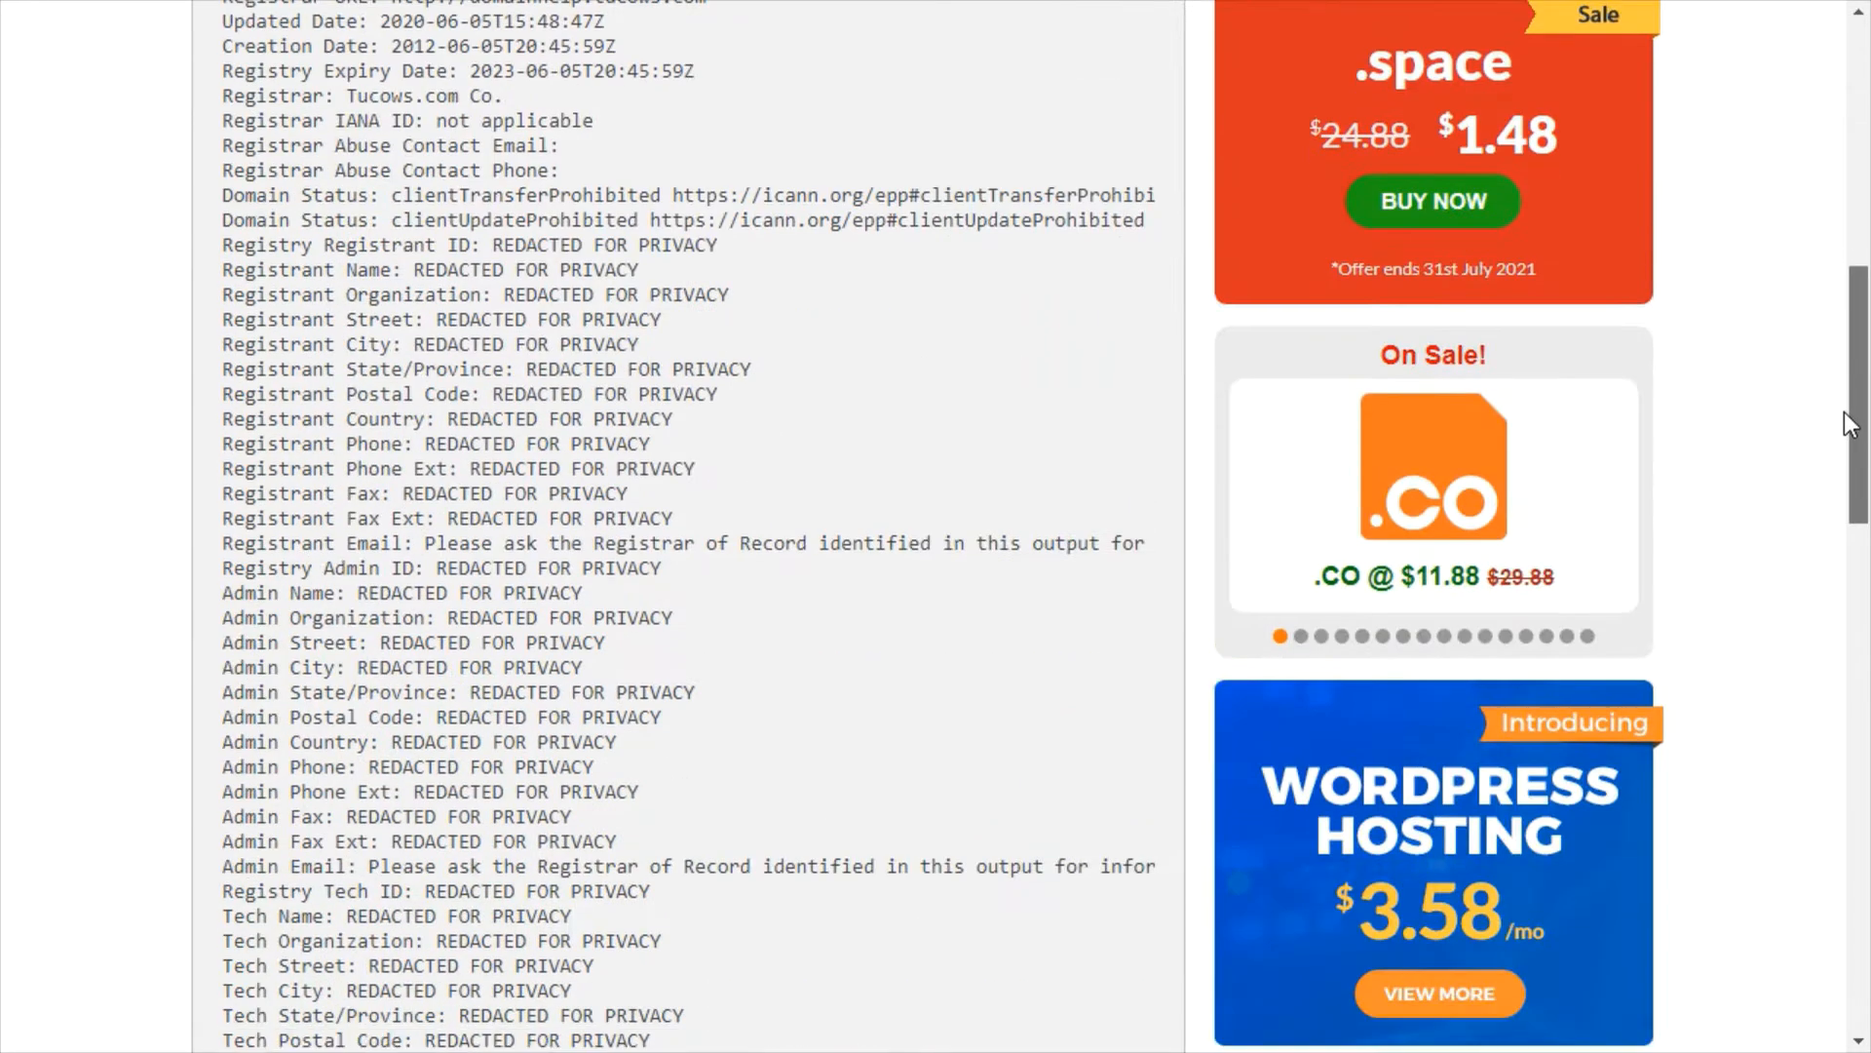
scroll(1809, 795, "up", 20)
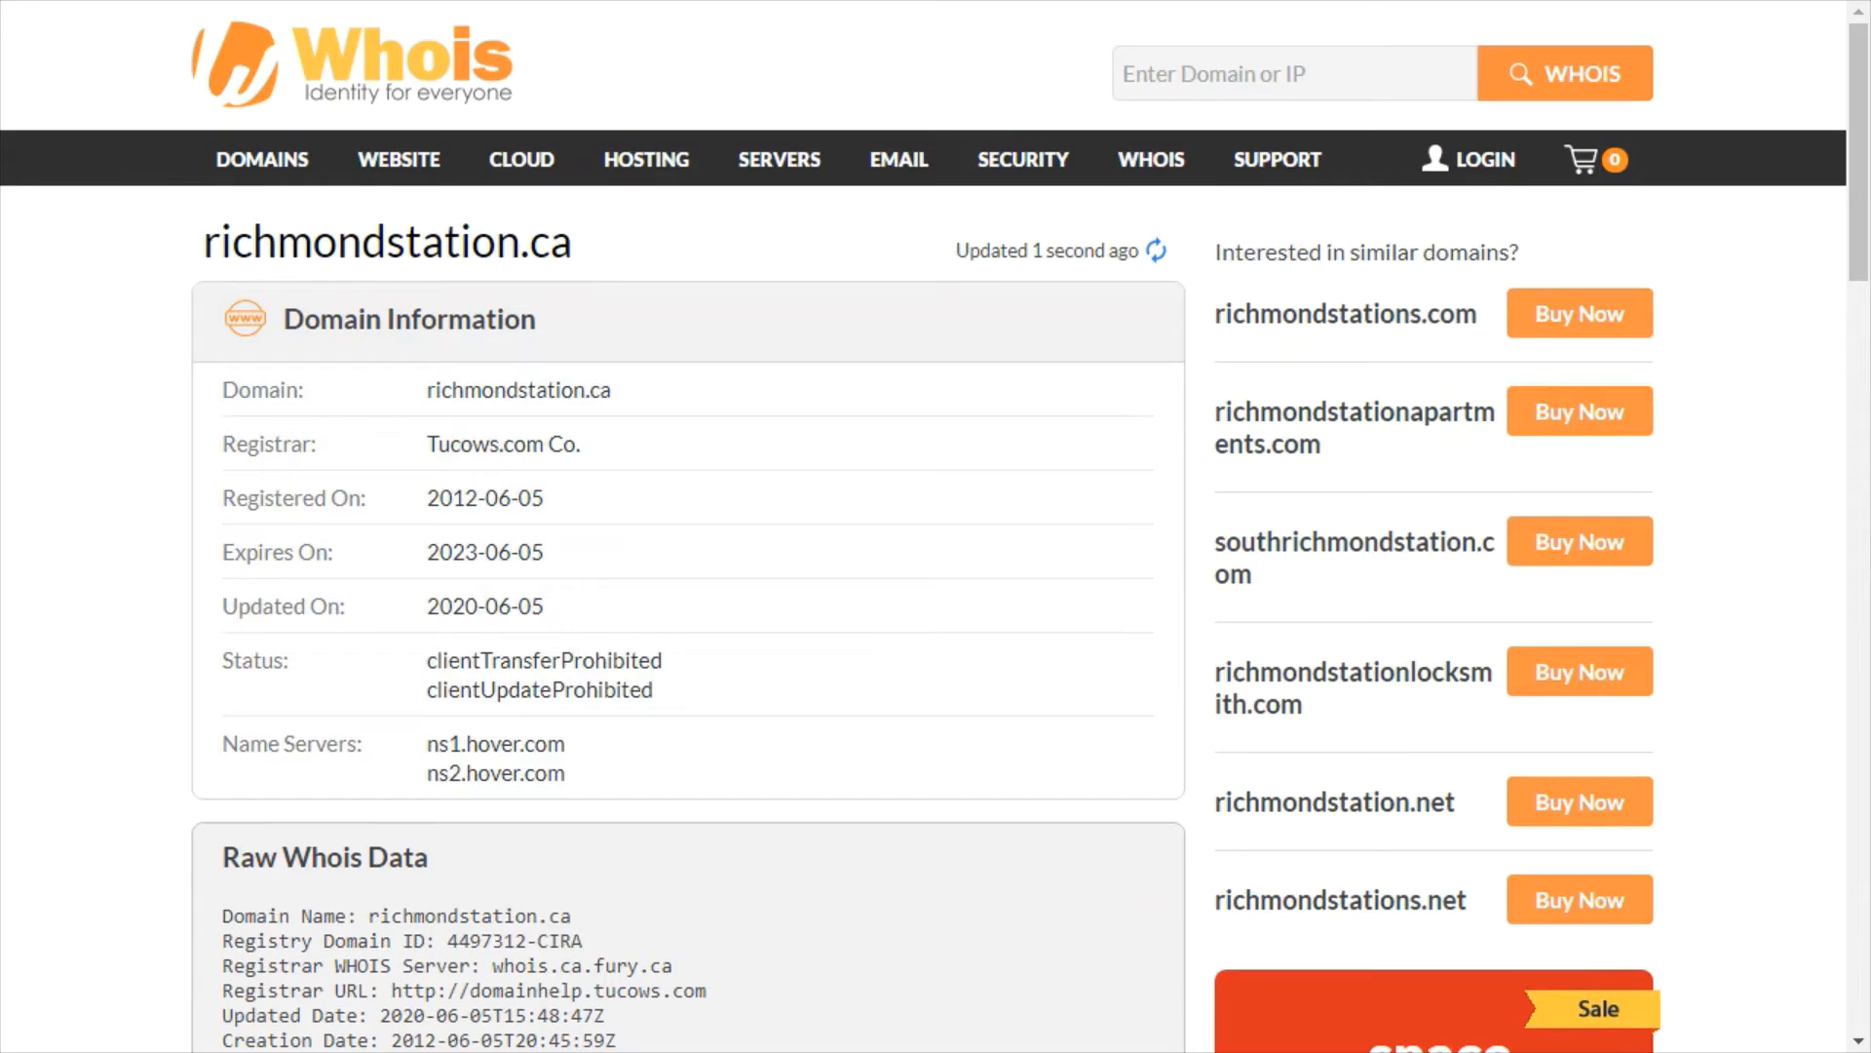
left_click(1043, 0)
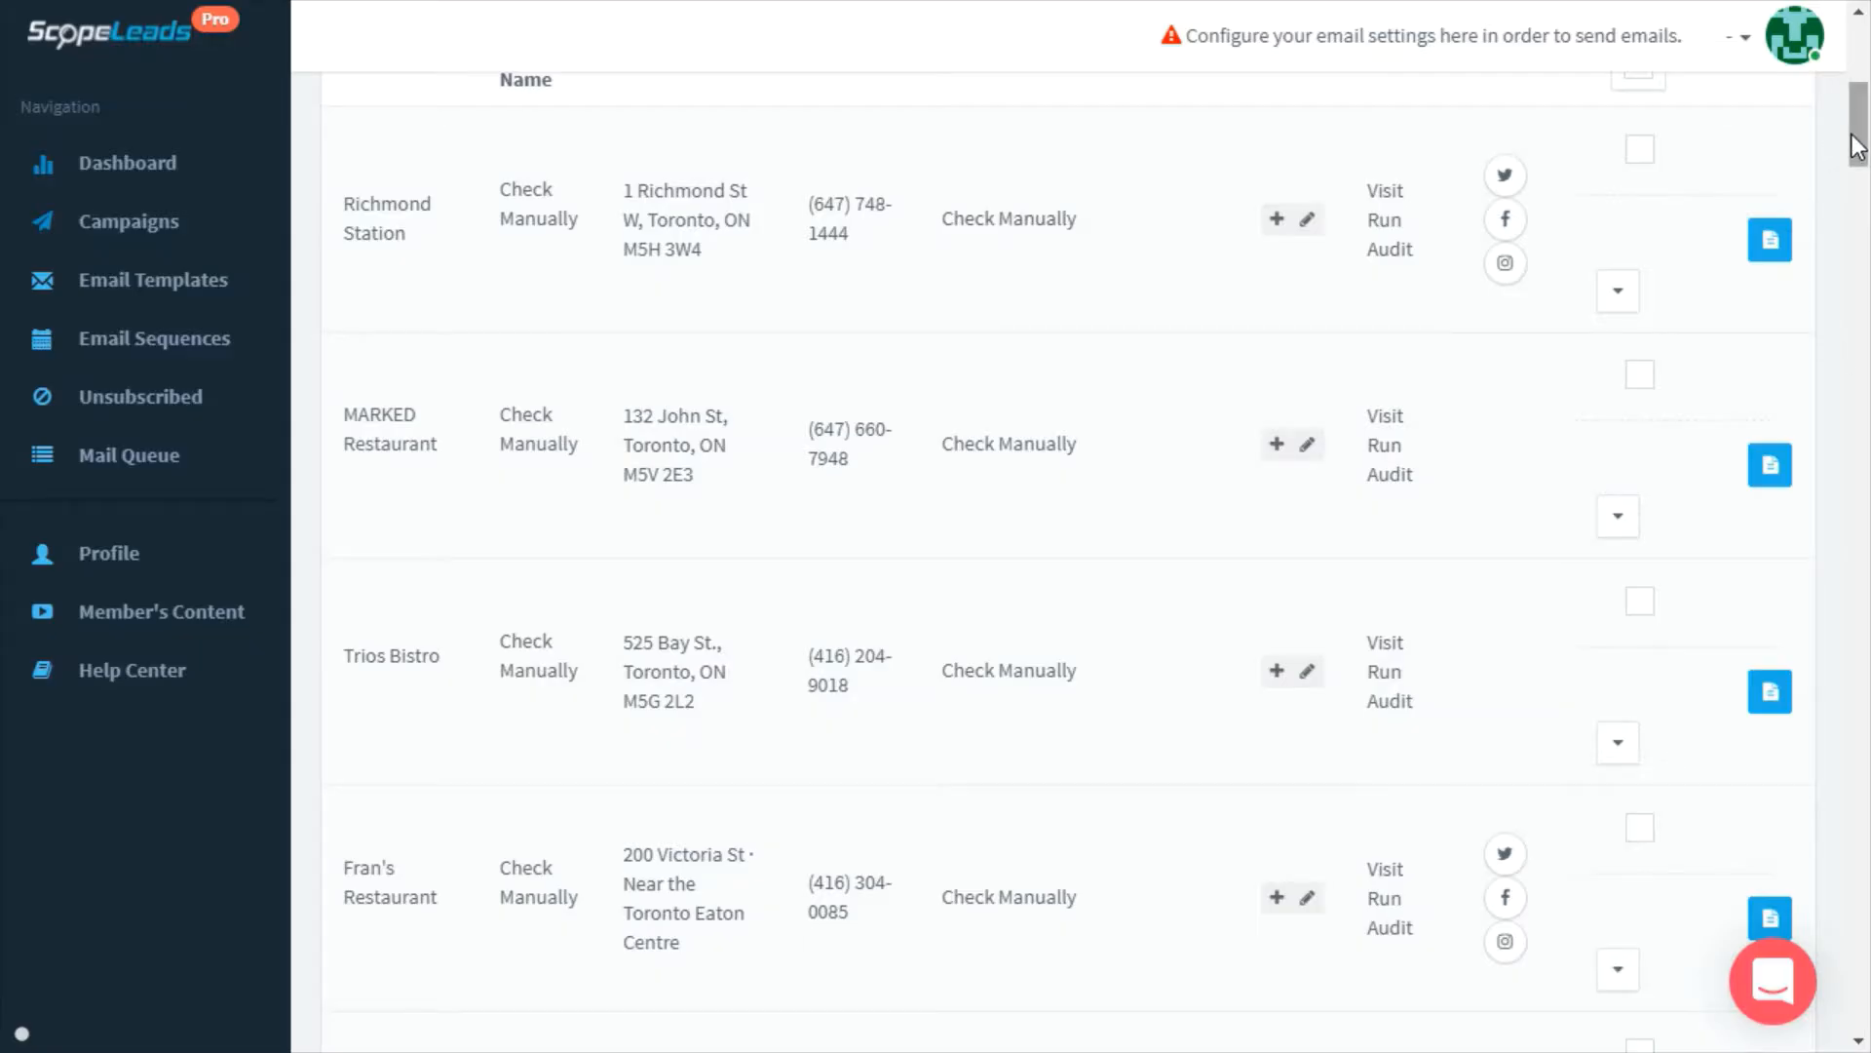
Preview the Straight Kill- Mobile View template in an email to Volos Greek Cuisine, then close it
left_click_drag(1855, 147, 1861, 220)
left_click(1718, 213)
left_click(814, 339)
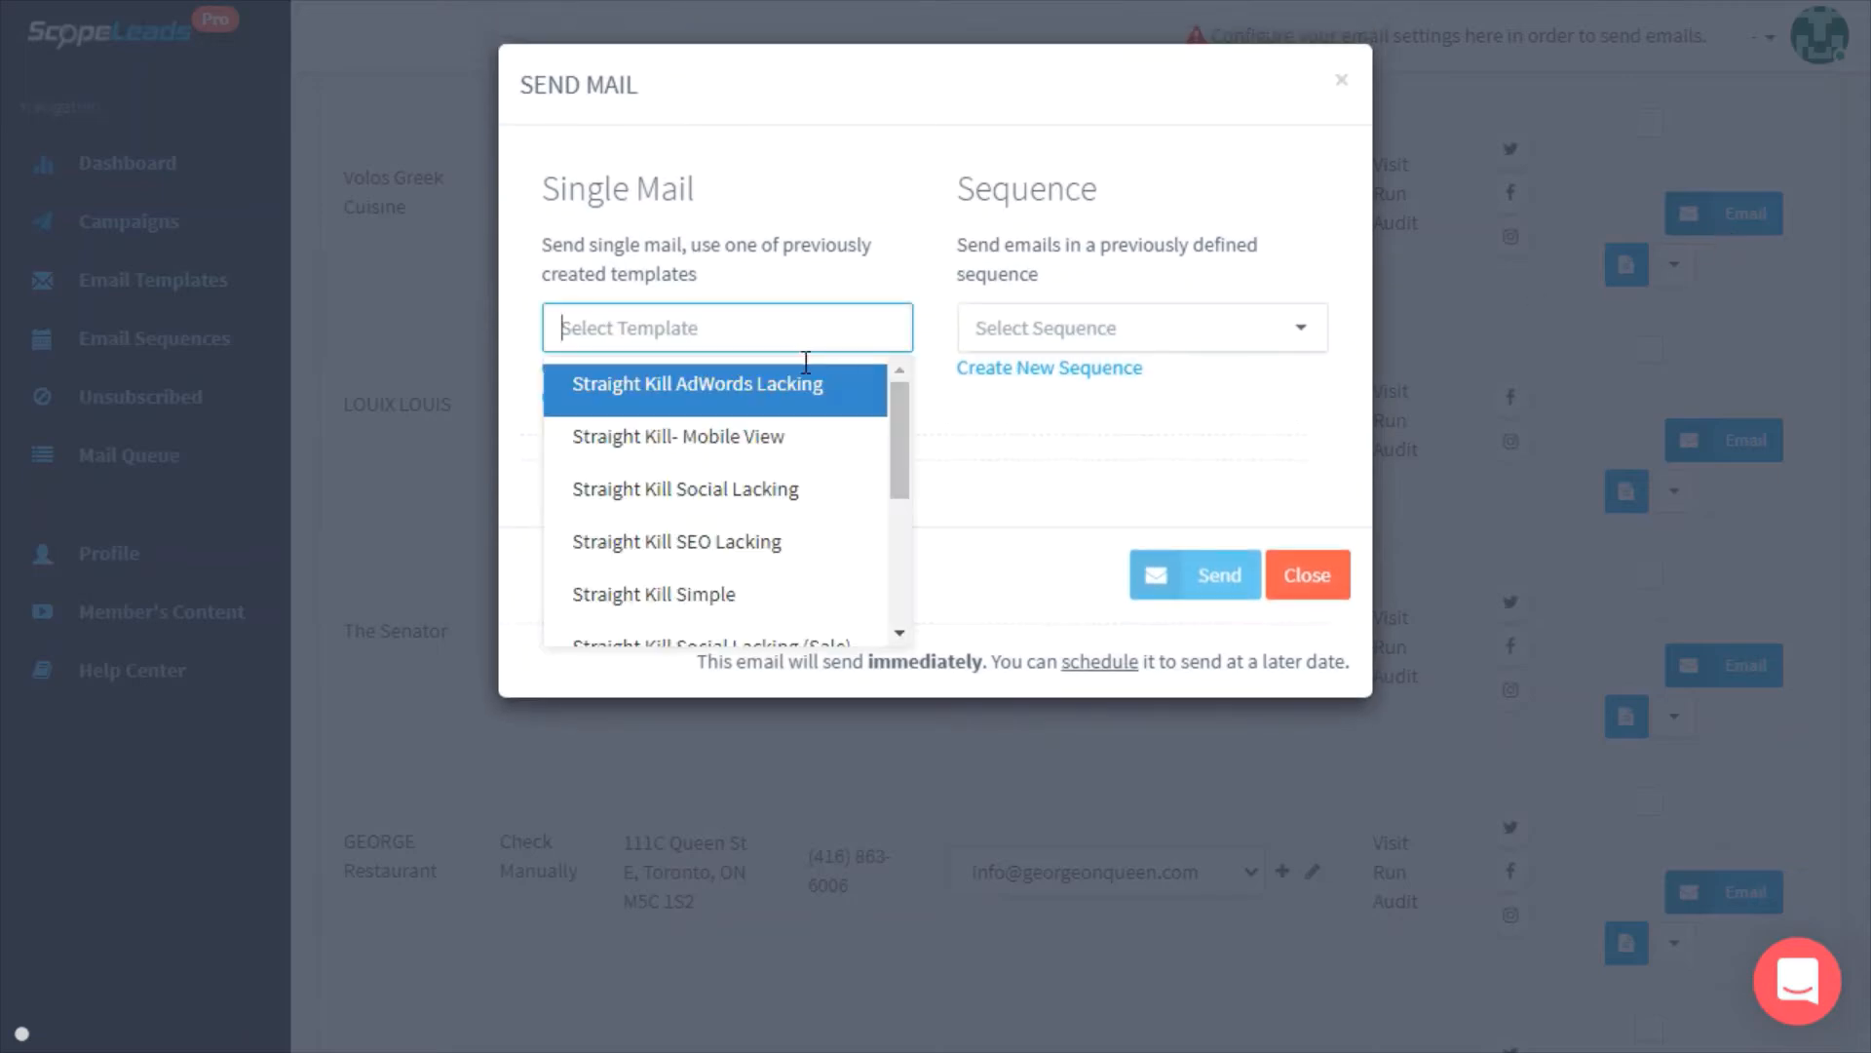
left_click(786, 440)
scroll(1308, 624, "down", 5)
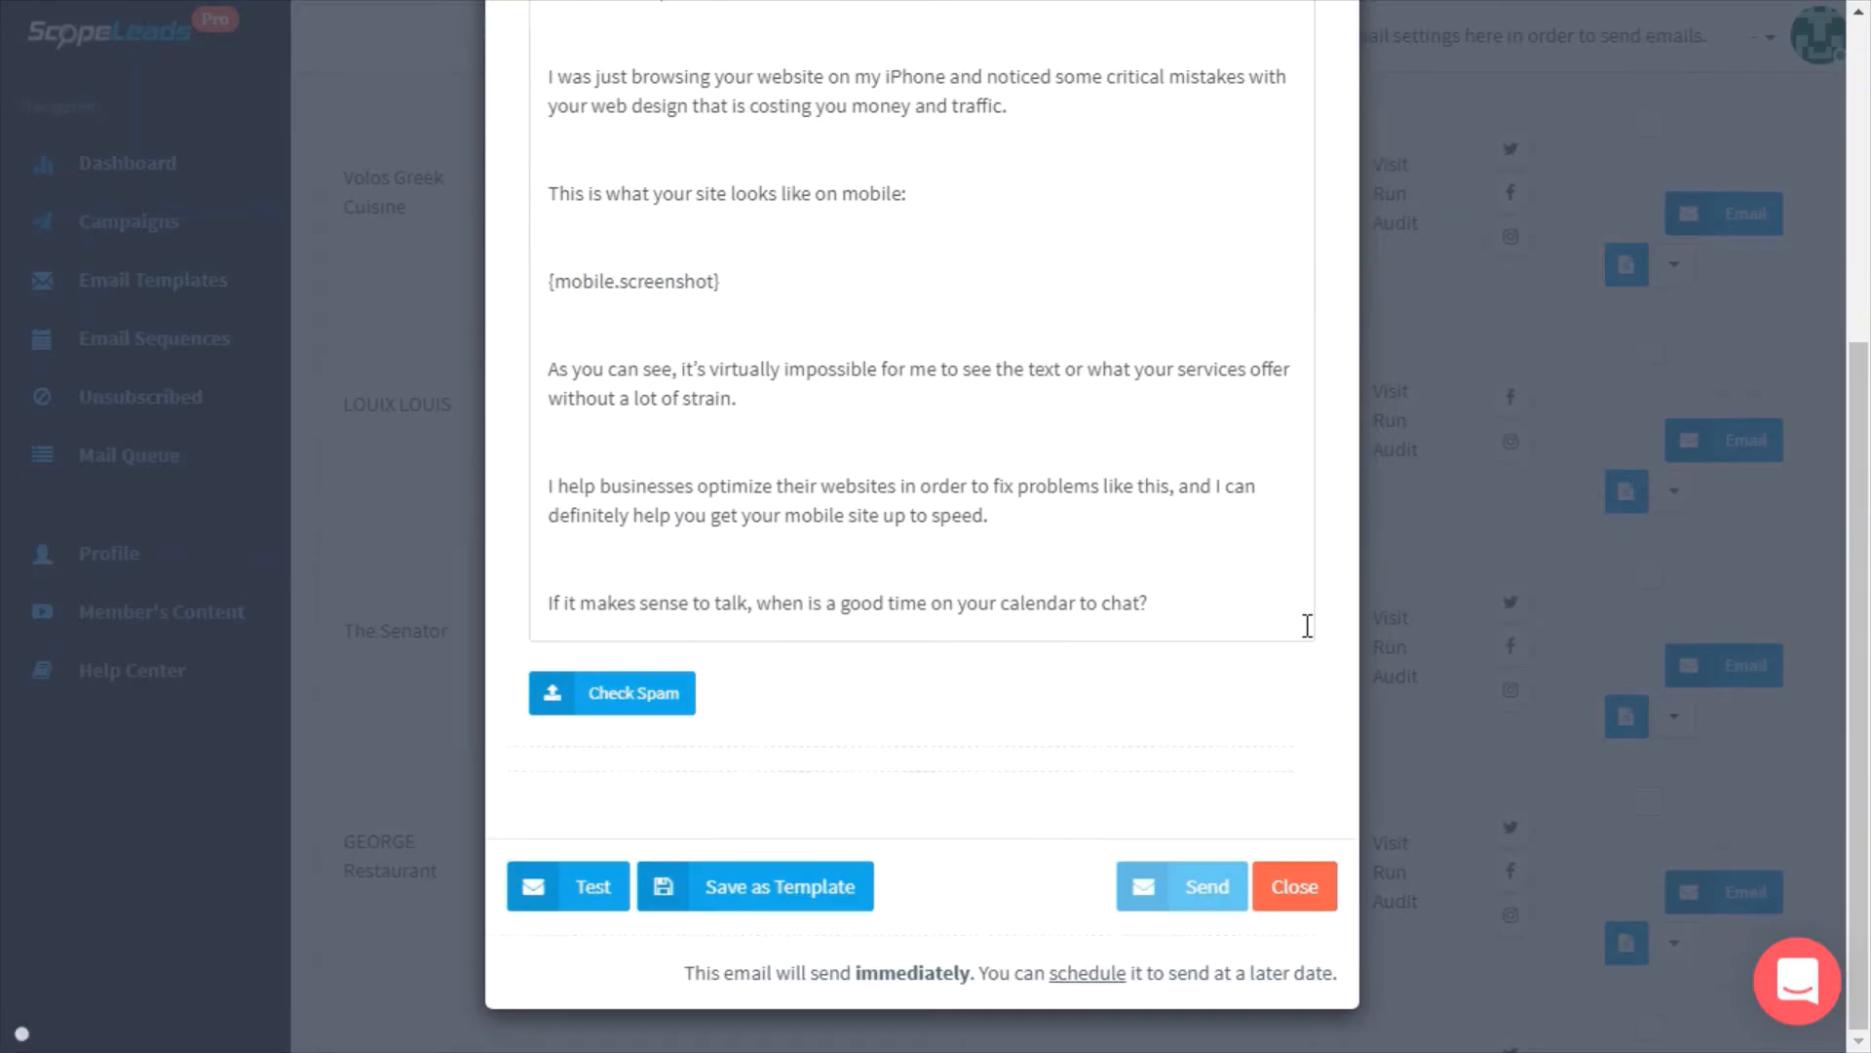
scroll(1308, 625, "up", 5)
left_click(1329, 78)
Try the Simple Followup Sequence for Volos Greek Cuisine and dismiss it without sending
left_click(1723, 213)
left_click(1274, 337)
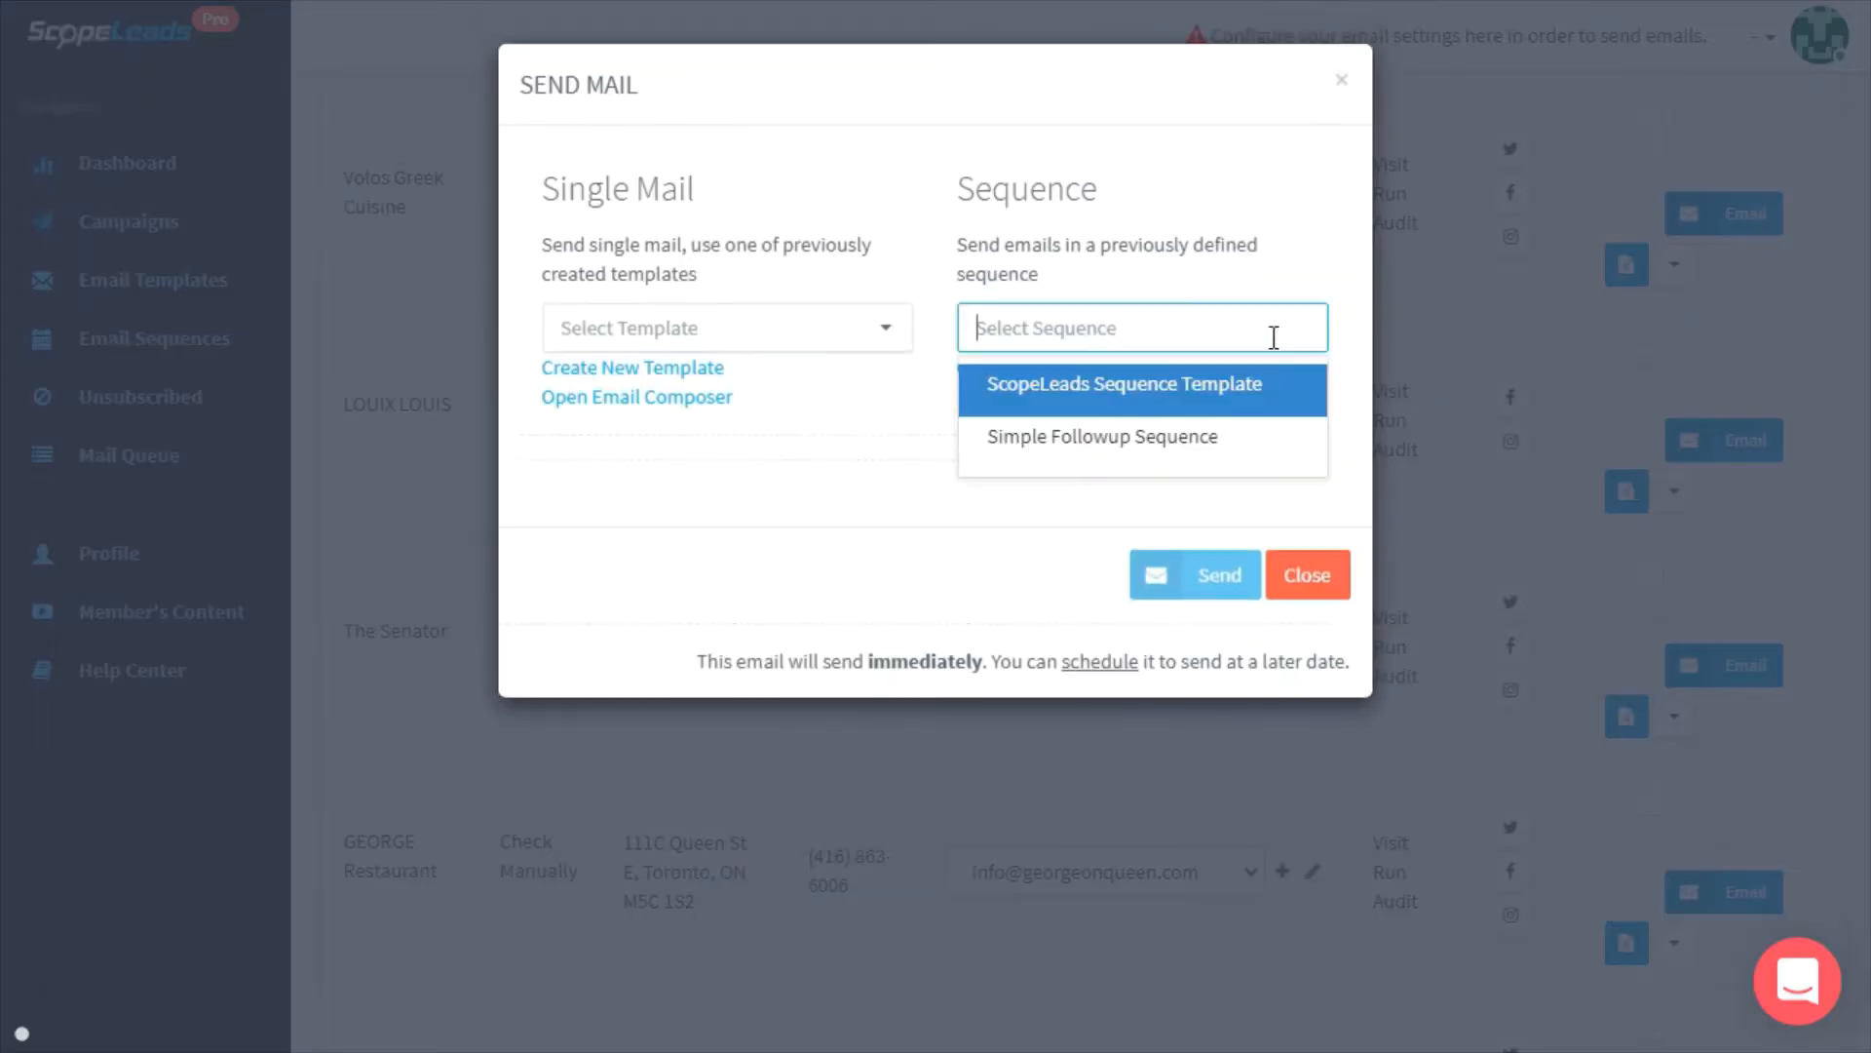
left_click(1232, 456)
scroll(1275, 616, "down", 3)
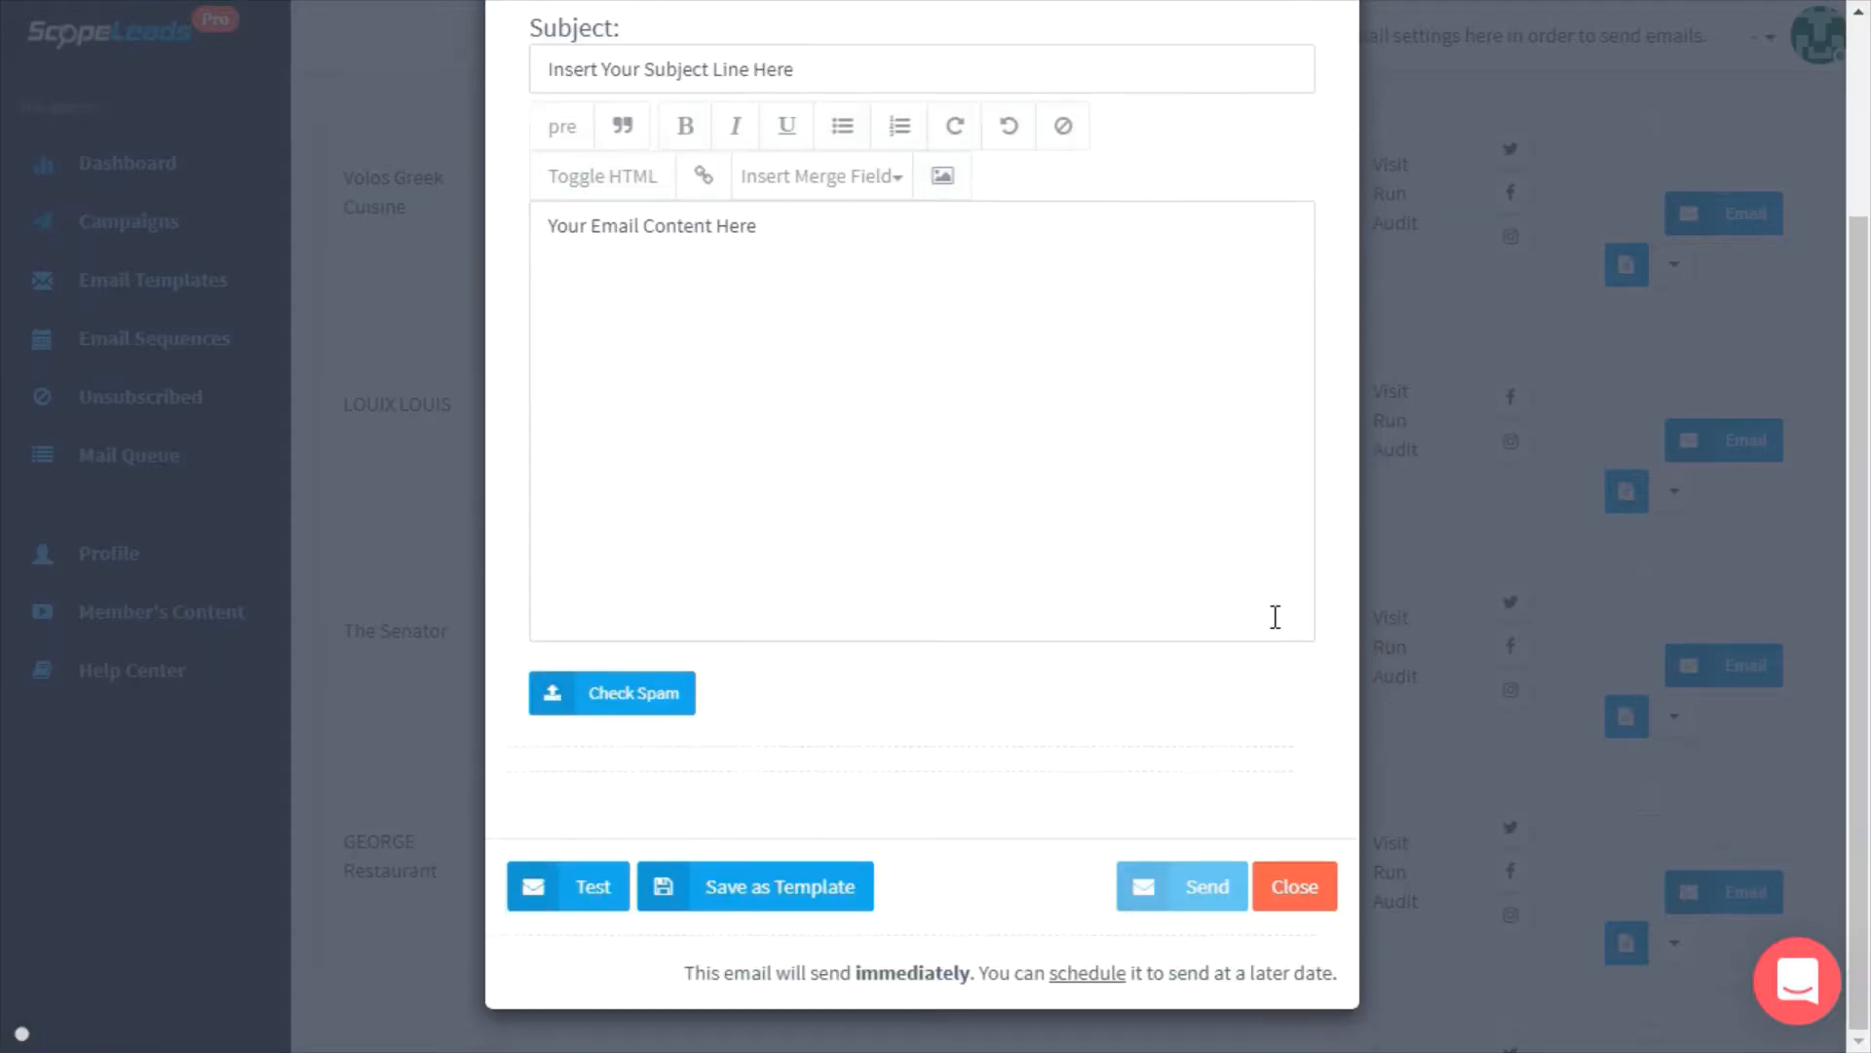
left_click(1553, 531)
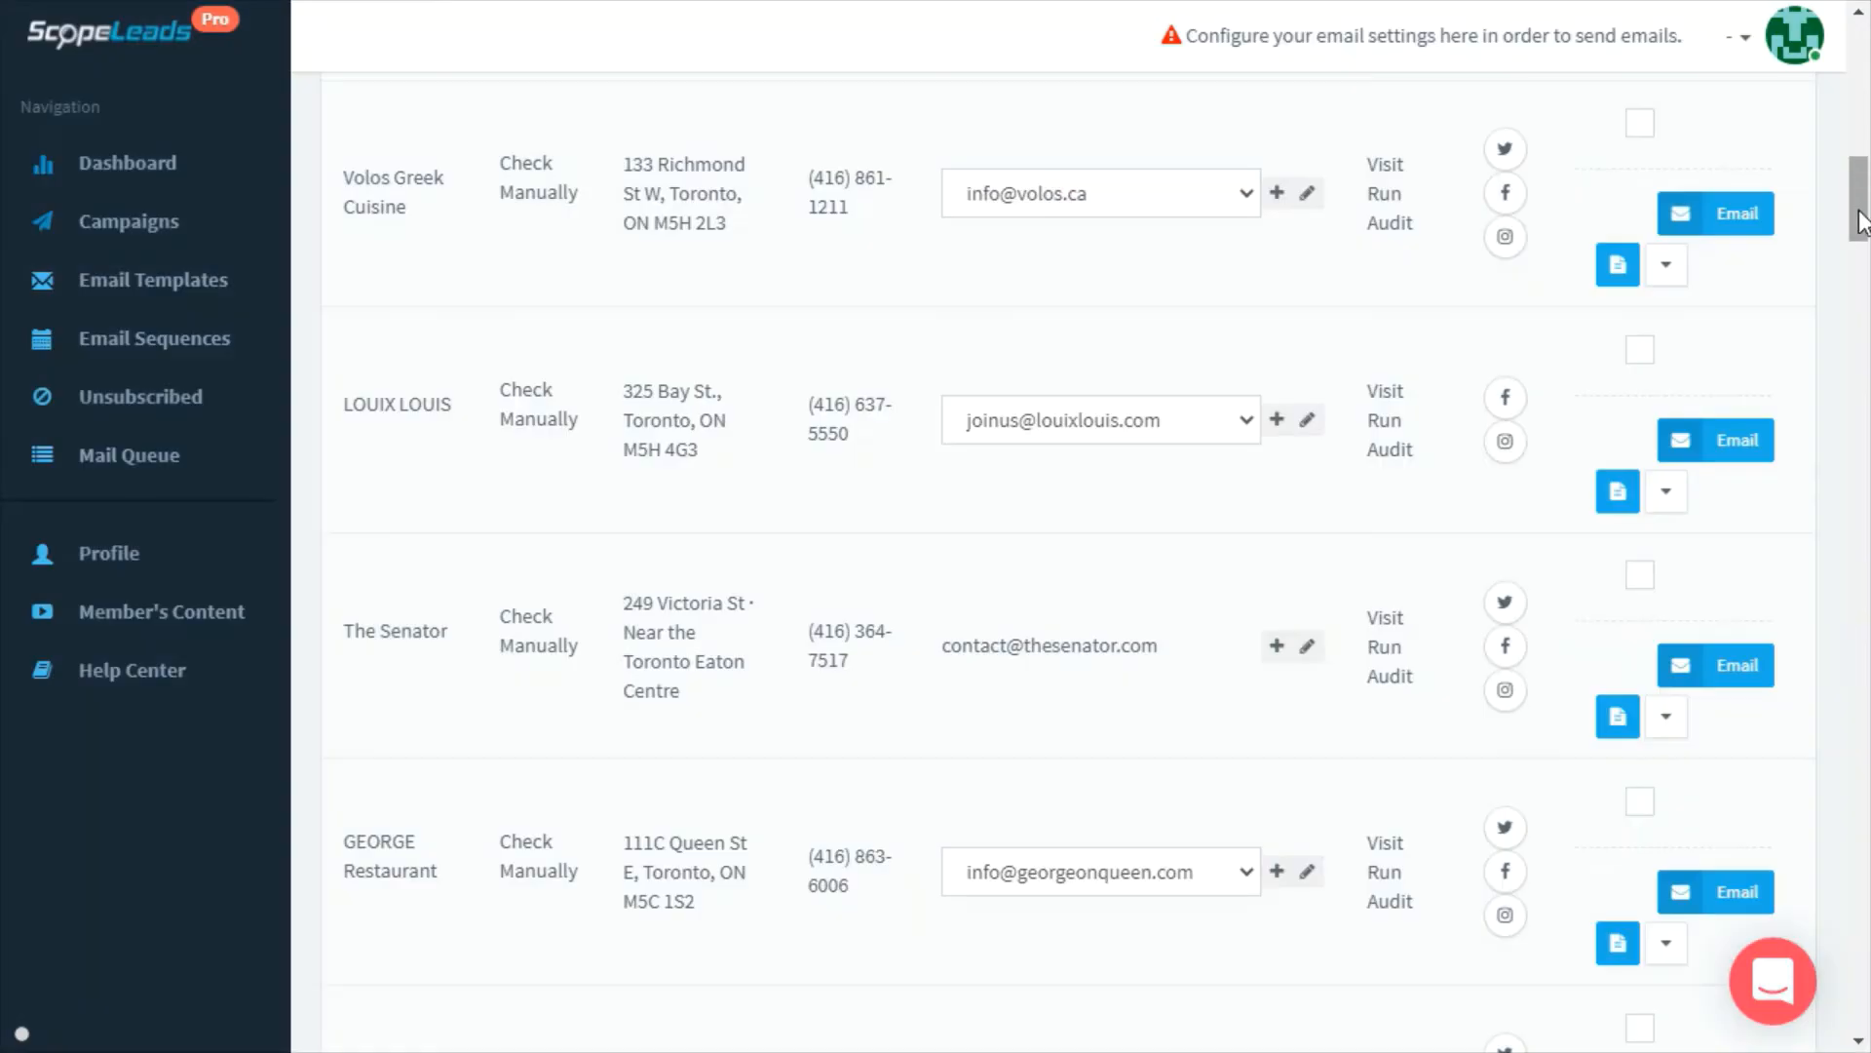
Go to page 2 of the Toronto restaurant leads, starting with Figo Toronto
scroll(1797, 751, "down", 10)
scroll(1797, 750, "down", 10)
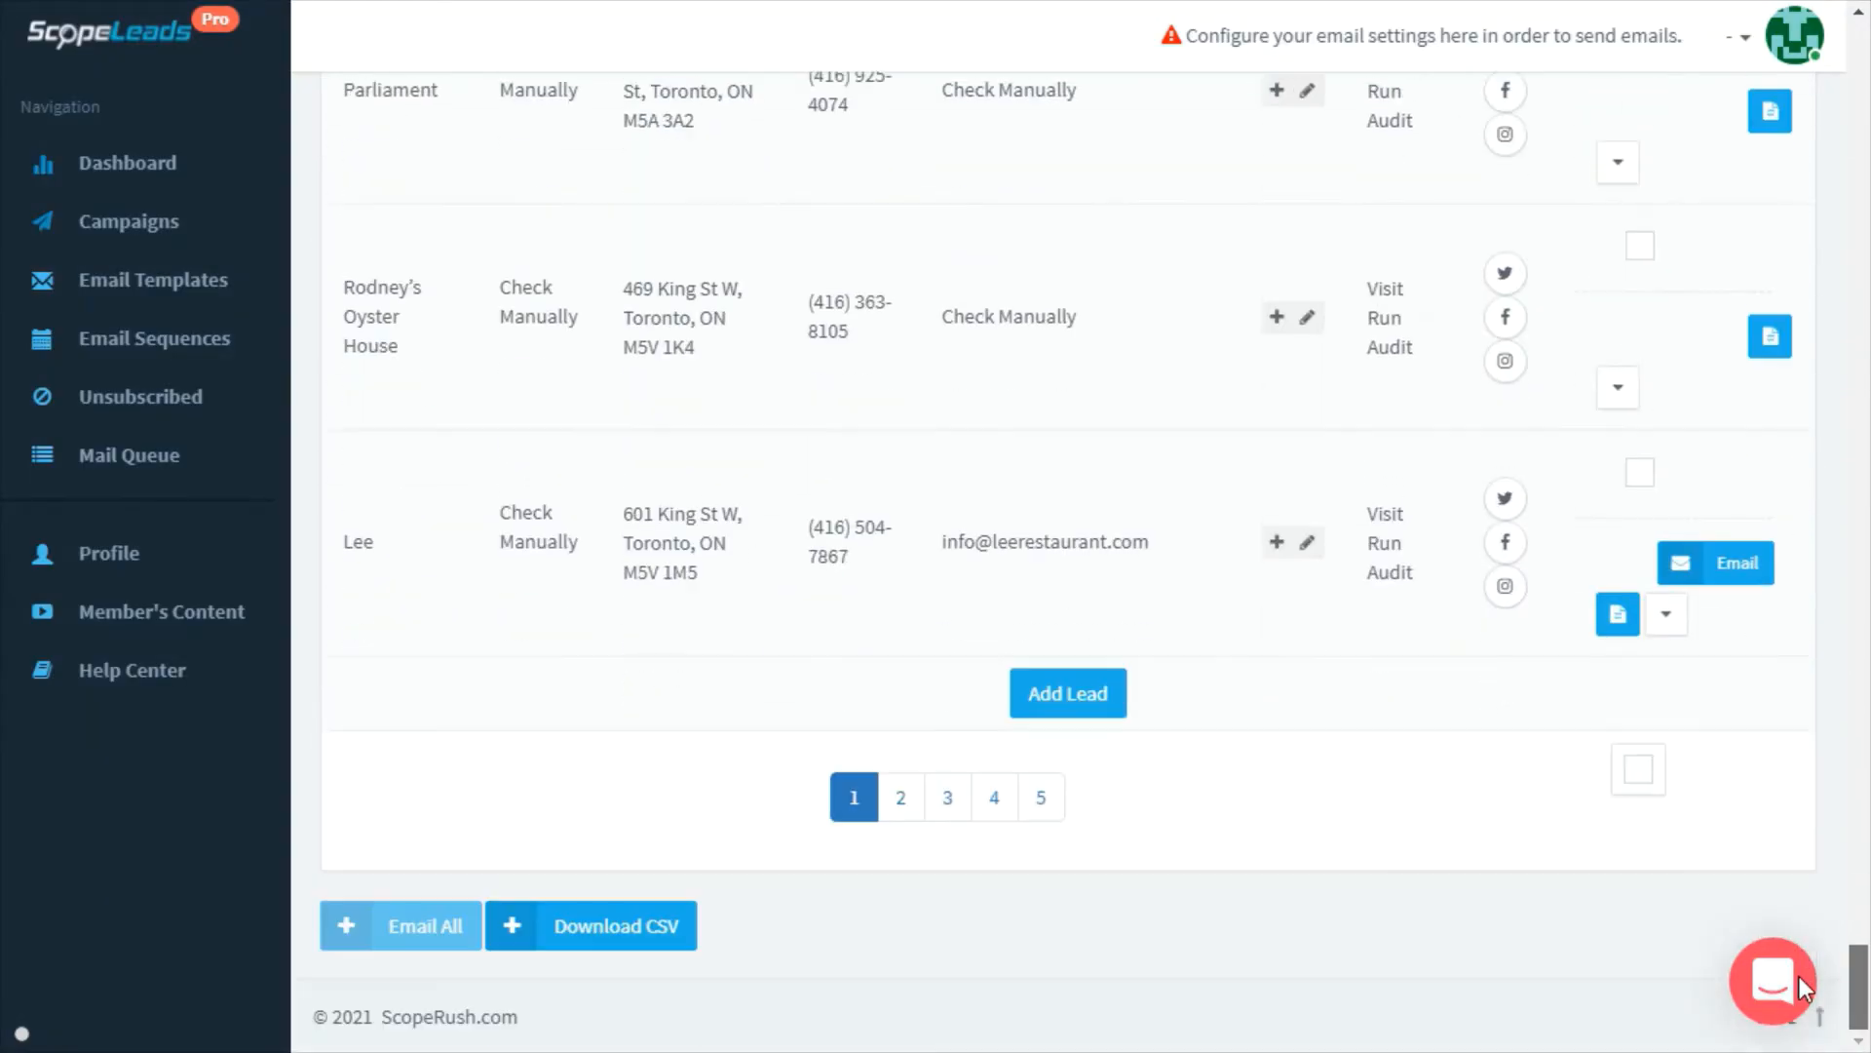
left_click(901, 801)
left_click_drag(1859, 886, 1858, 63)
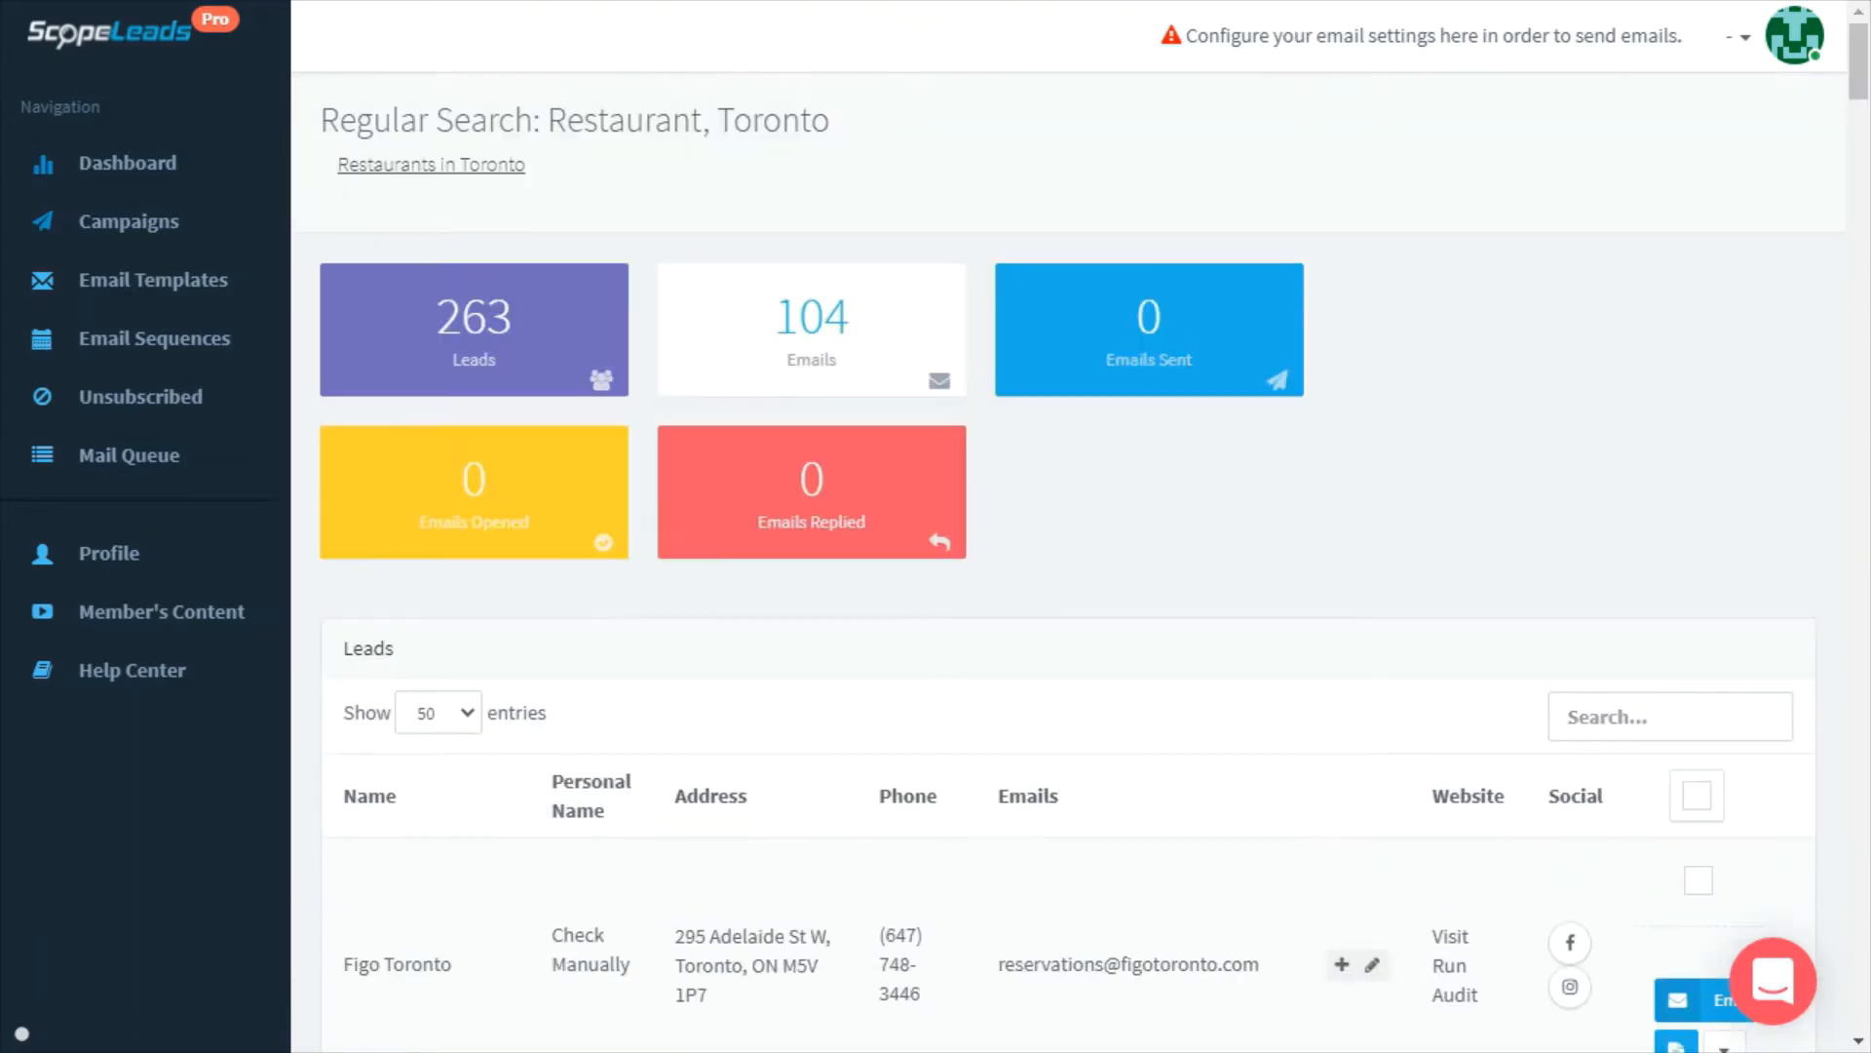
Check the Restaurant search's 263-lead count on the Campaigns page and begin another new search
left_click(119, 226)
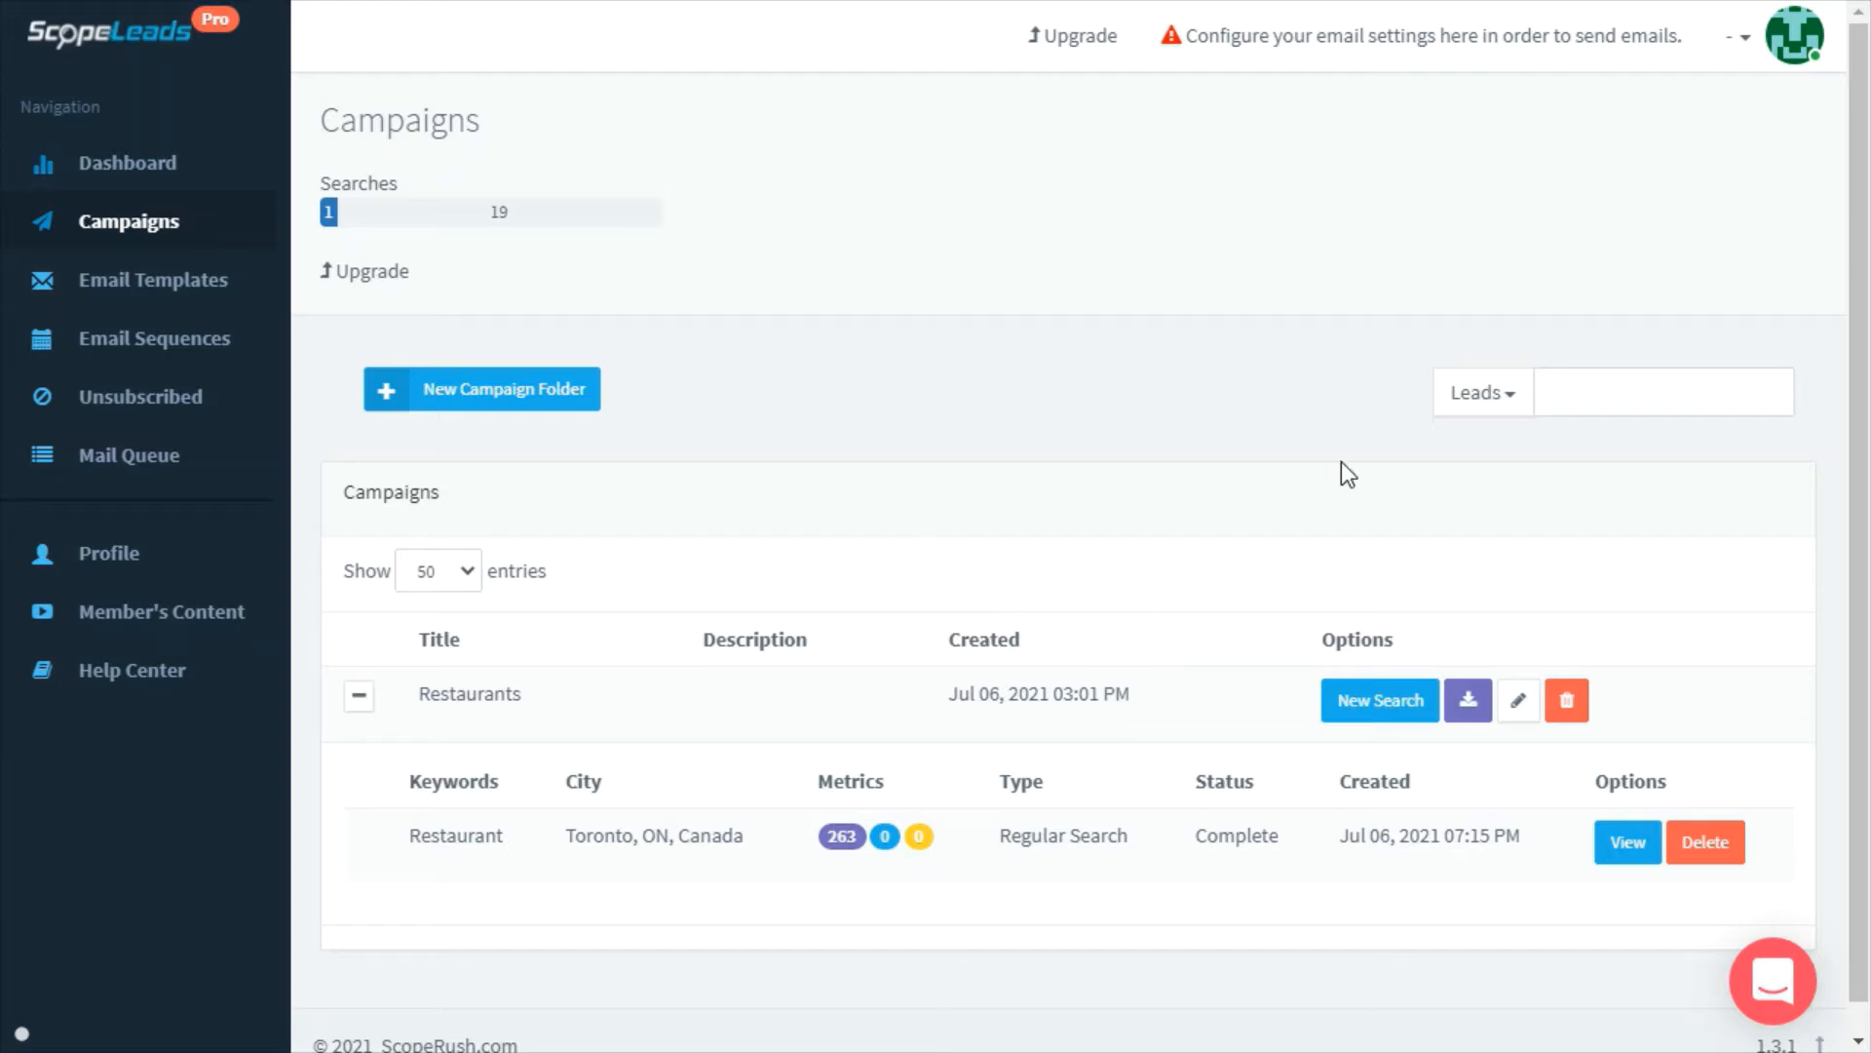
mouse_move(825, 851)
left_click(1392, 708)
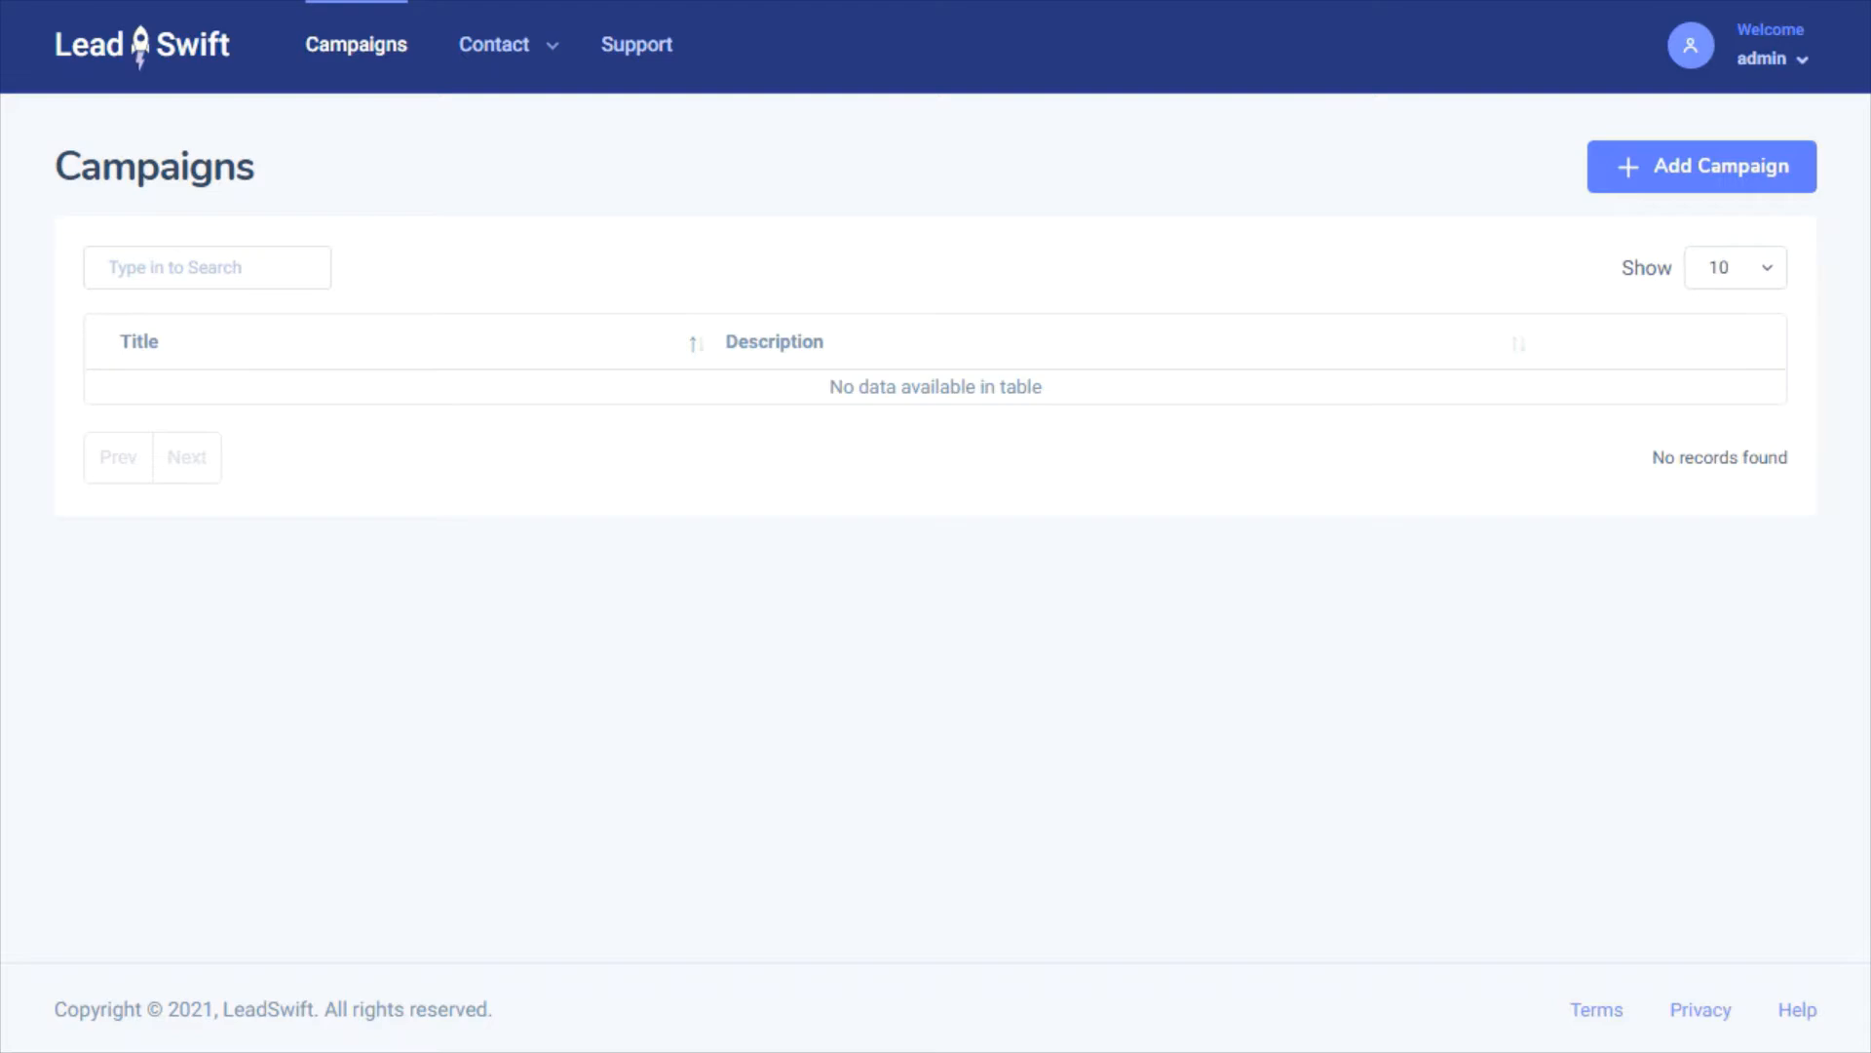
Add a new campaign with title 'Restaurants' and description 'Restaurants without a website'
left_click(1711, 191)
left_click(362, 392)
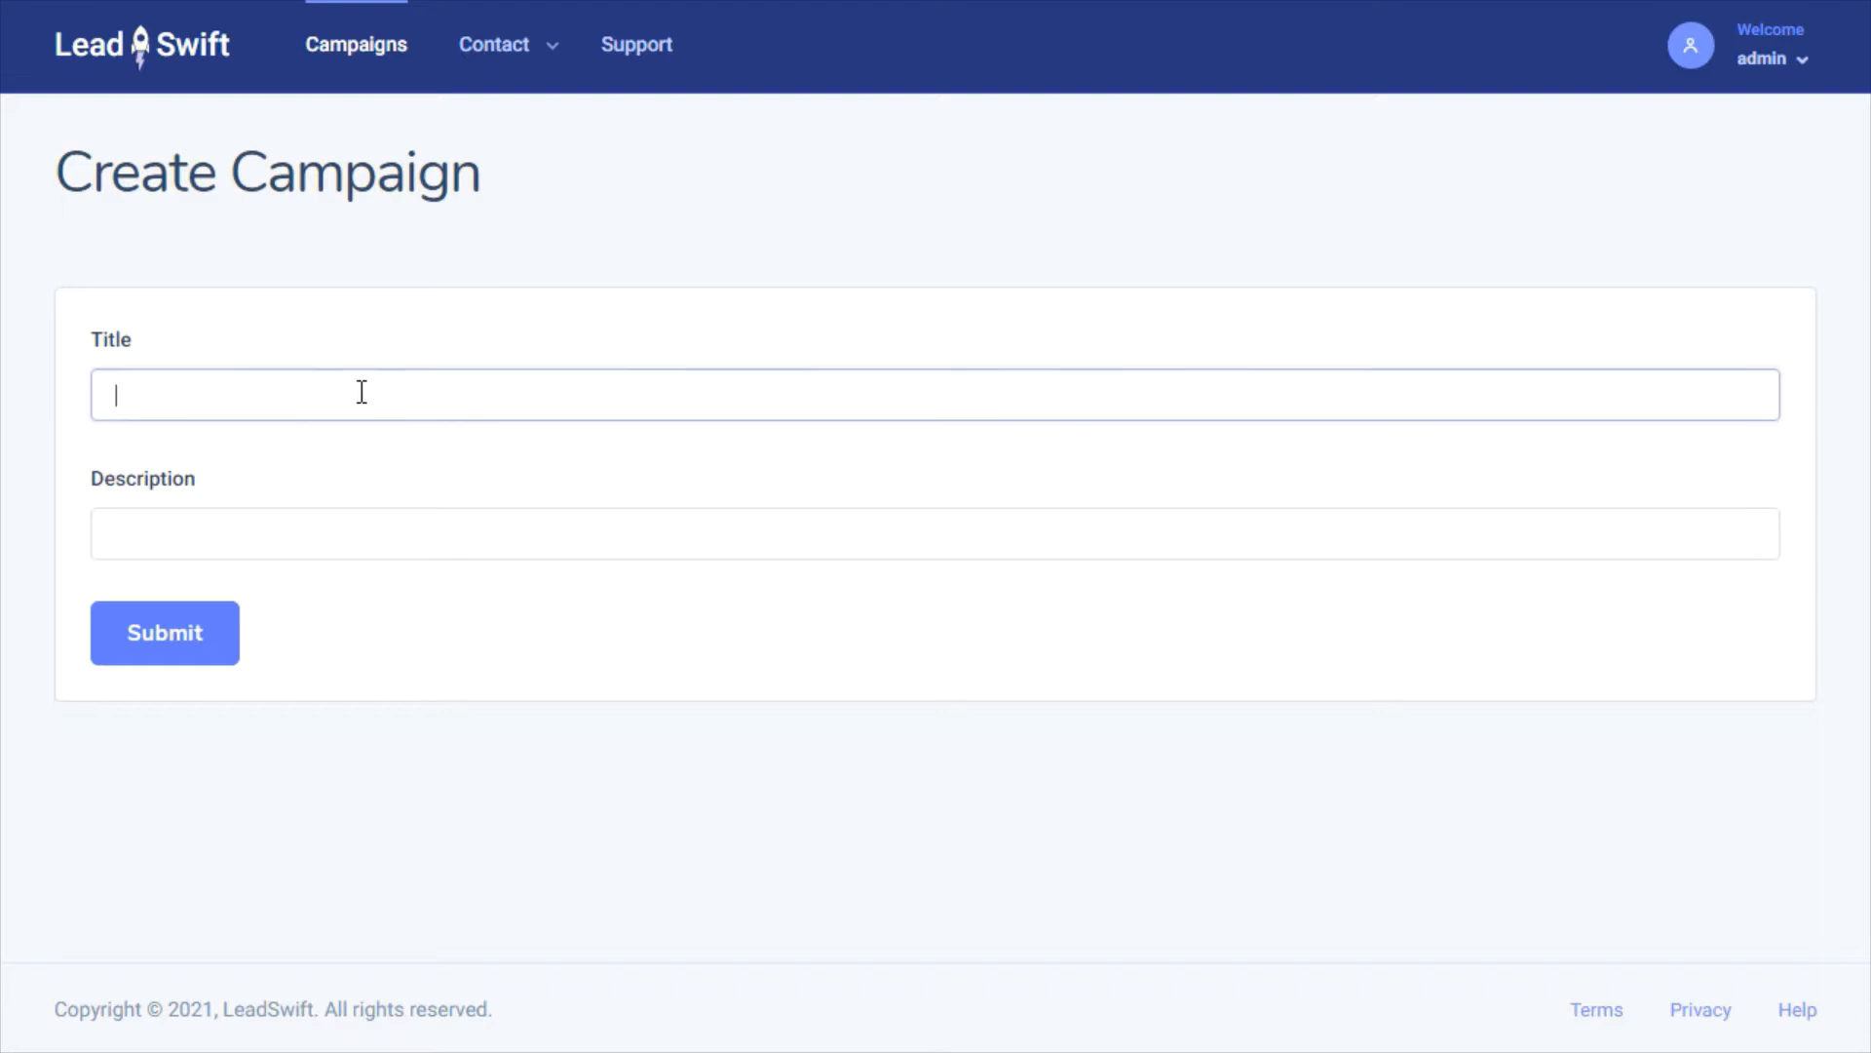
type("R")
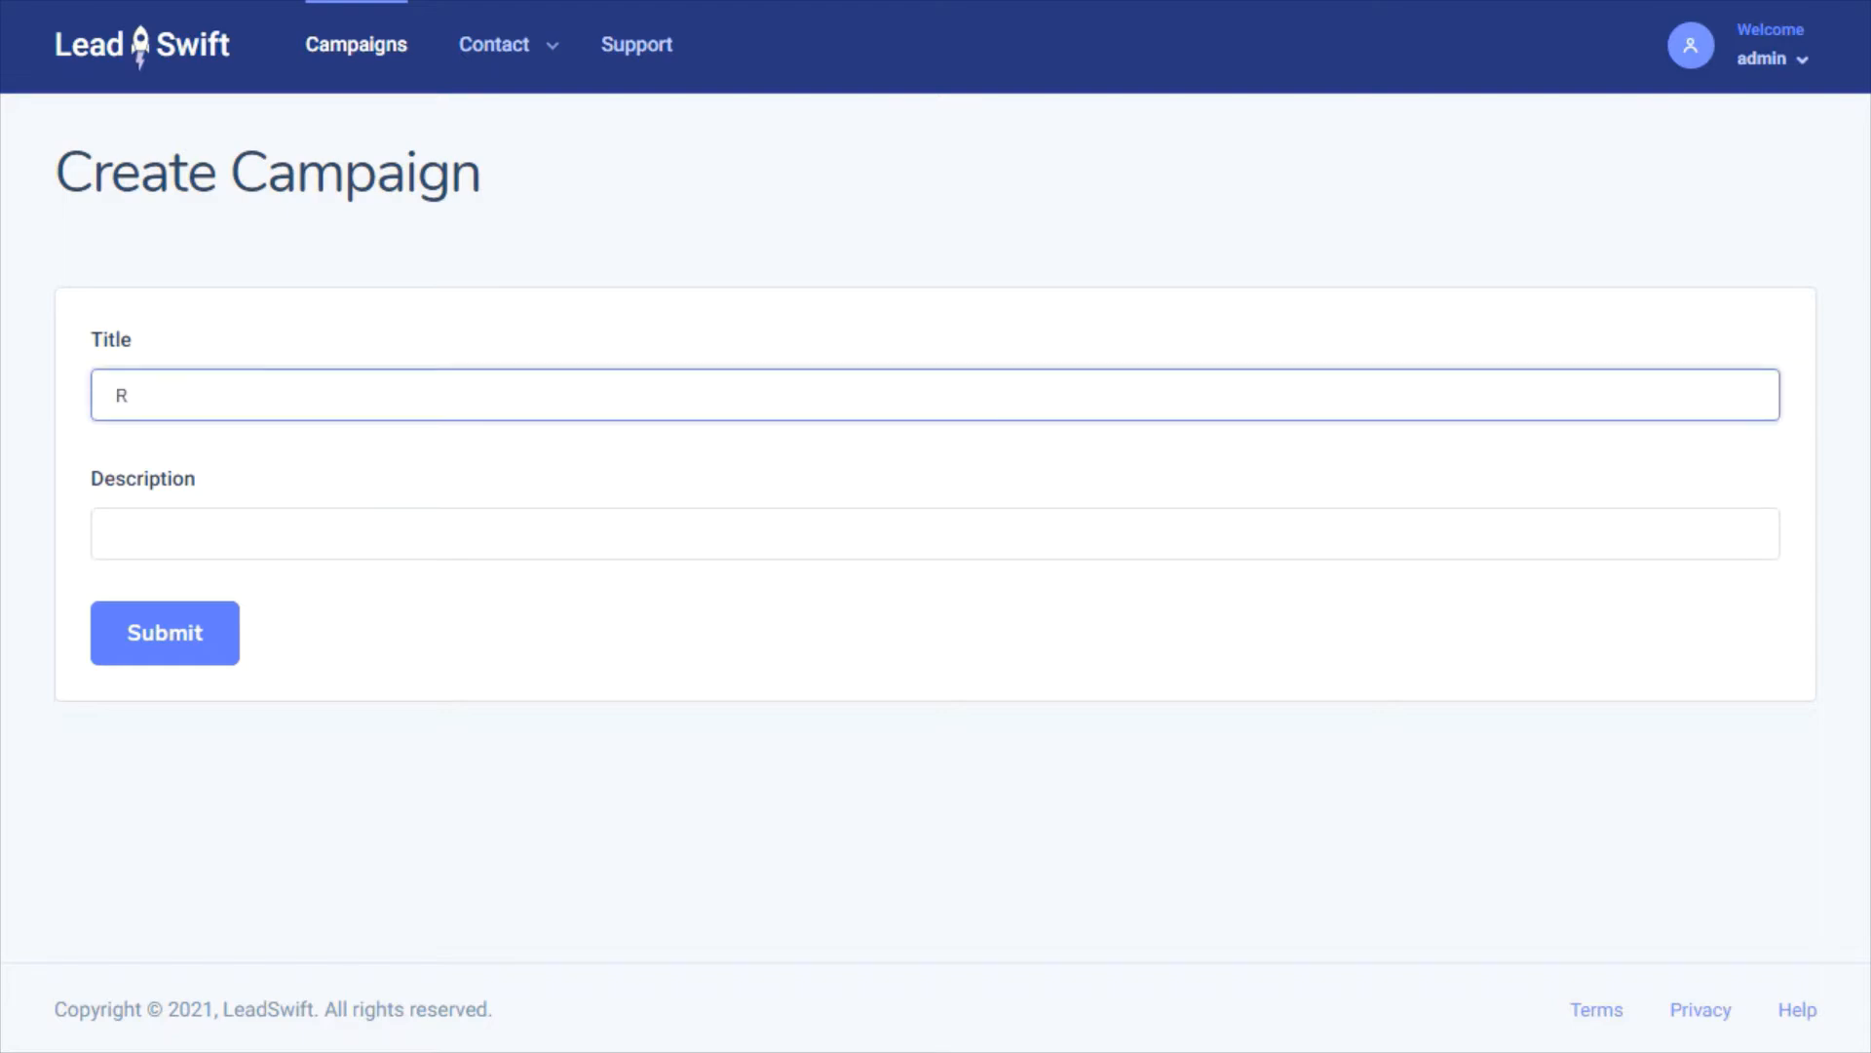
type("estaurants")
key("Tab")
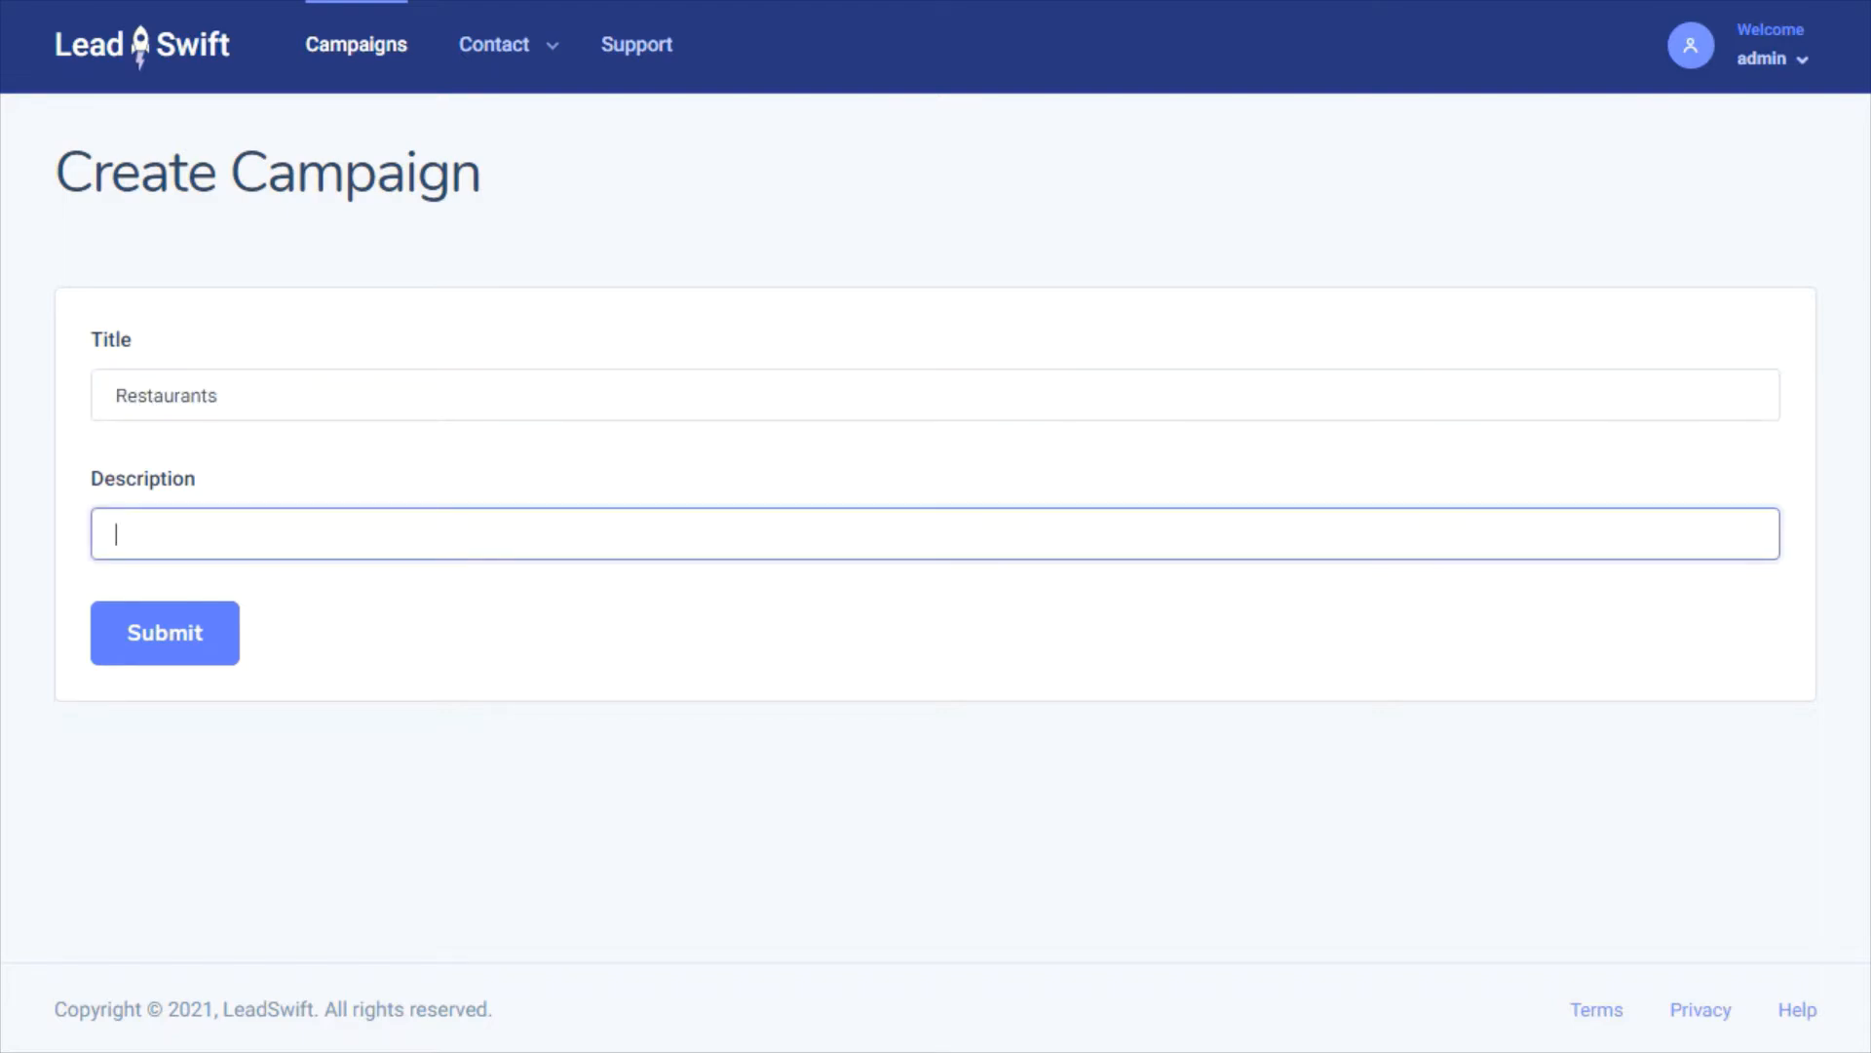
type("Restaurants witho")
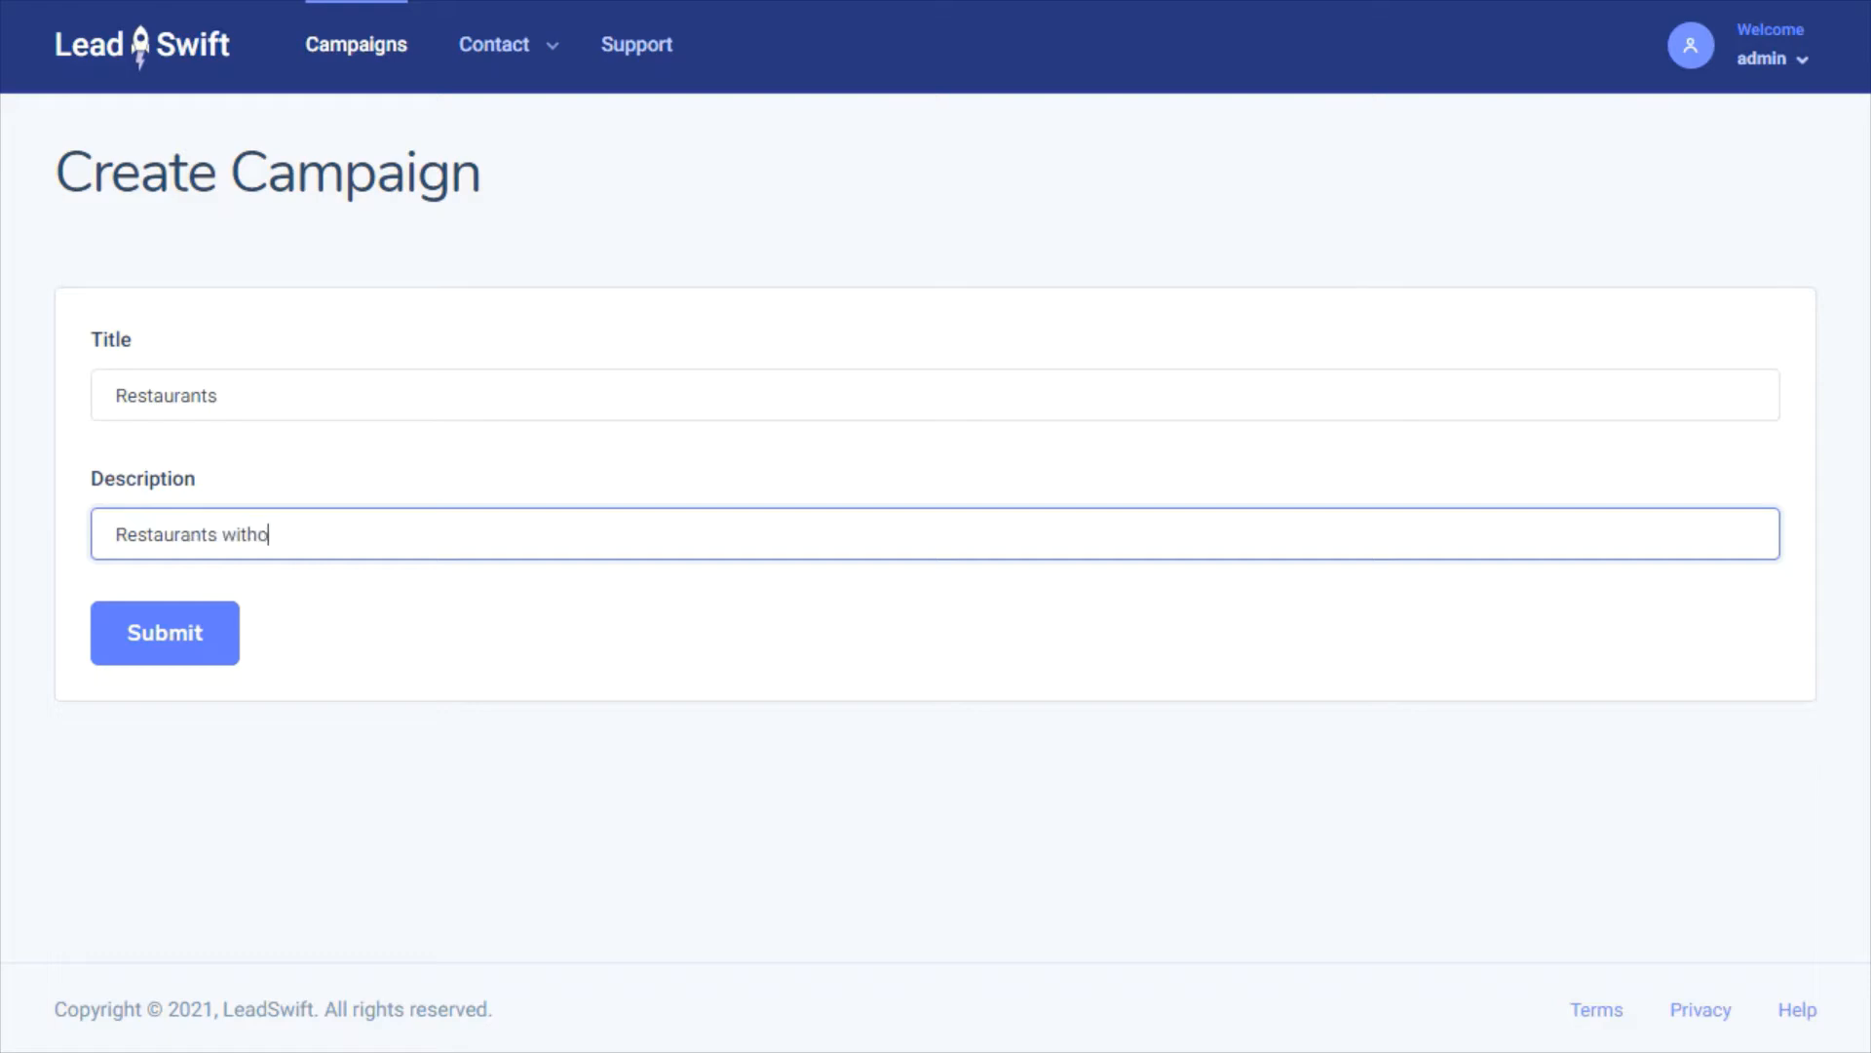
type("ut a website")
left_click(177, 639)
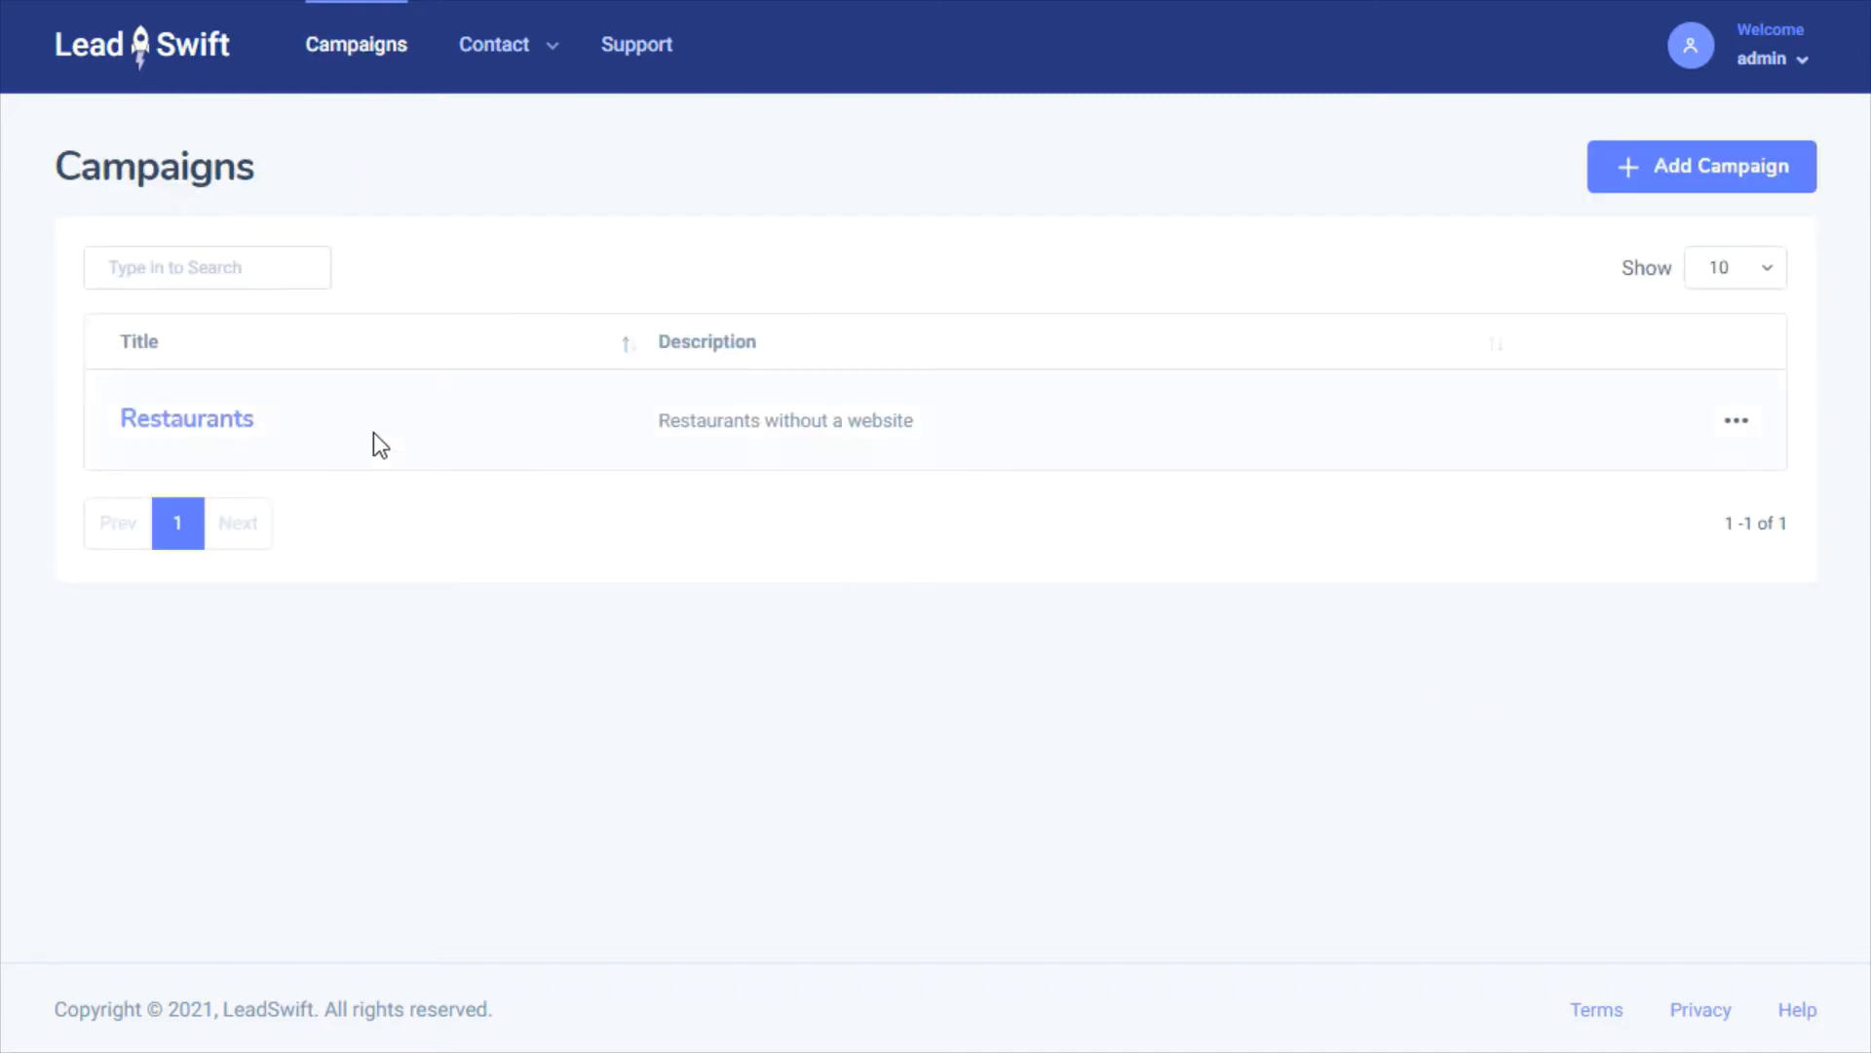
In the Restaurants campaign, set Name to Restaurant and Location to Toronto, ON, Canada
left_click(210, 417)
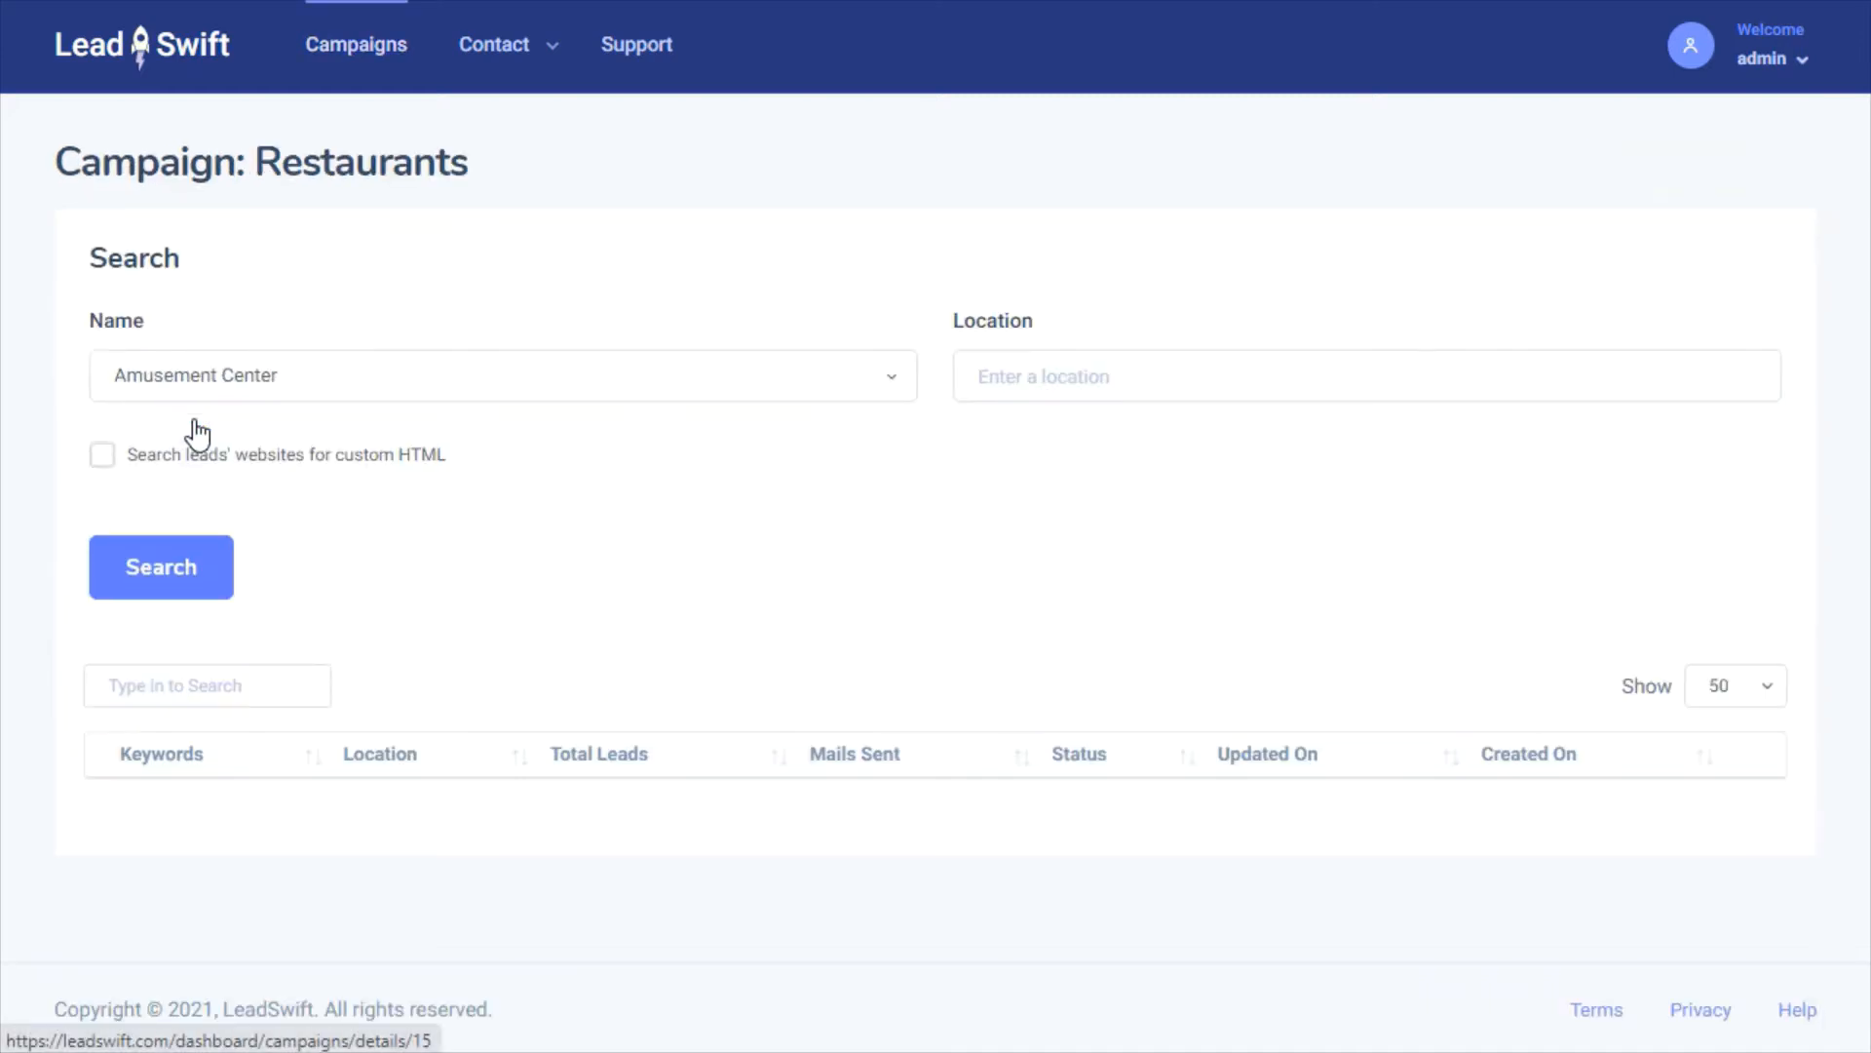
left_click(247, 378)
type("Rest")
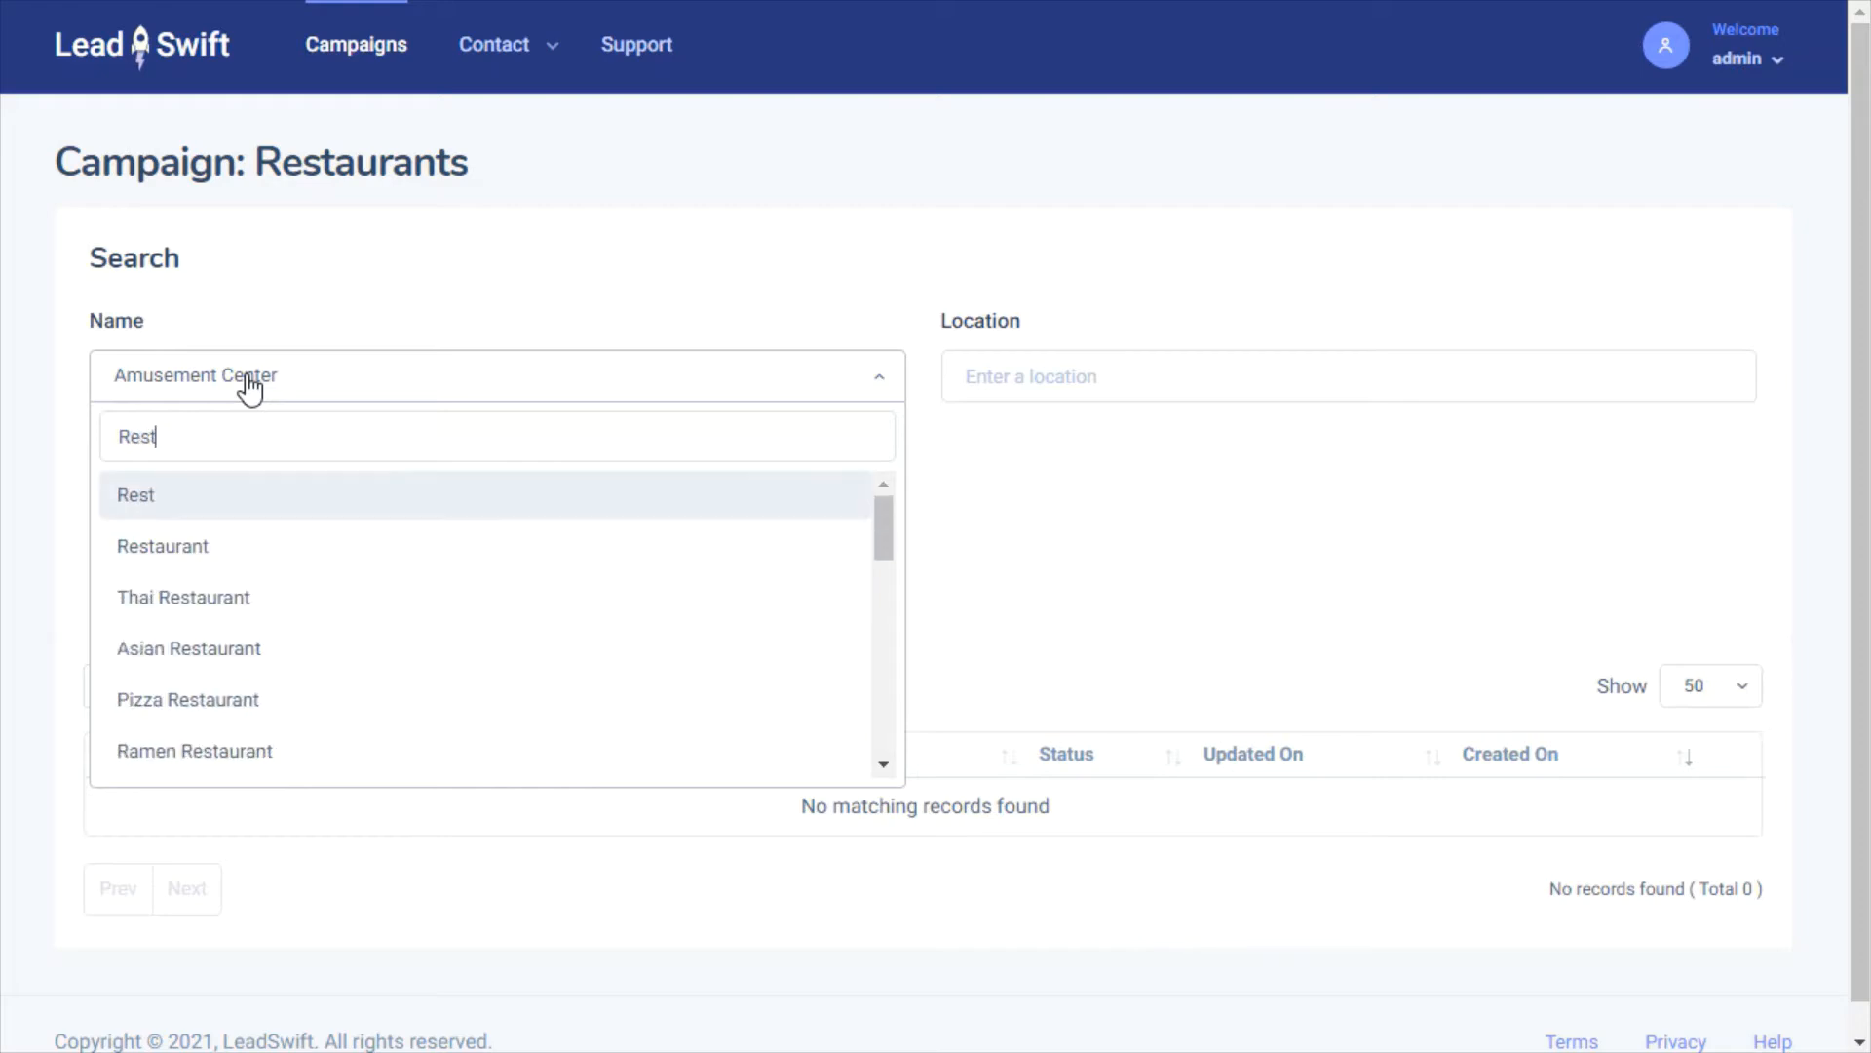
left_click(188, 555)
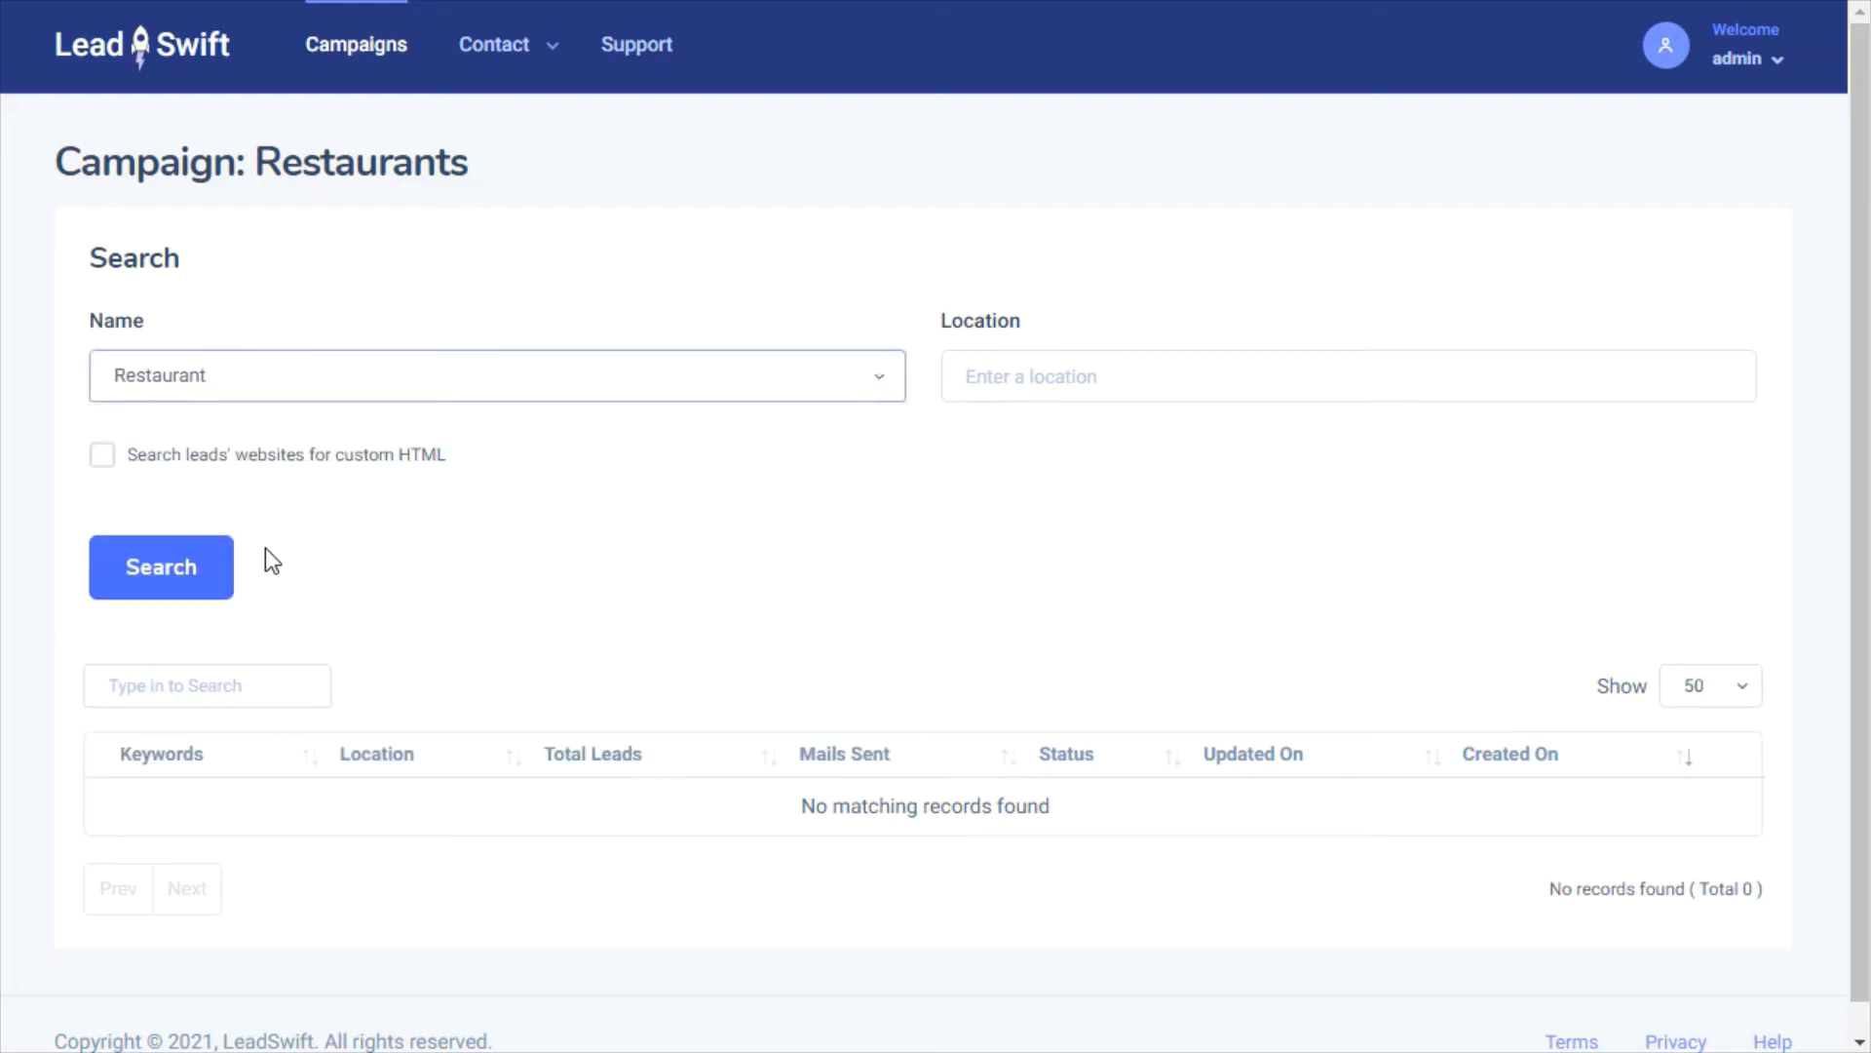
left_click(1070, 382)
type("Toronto")
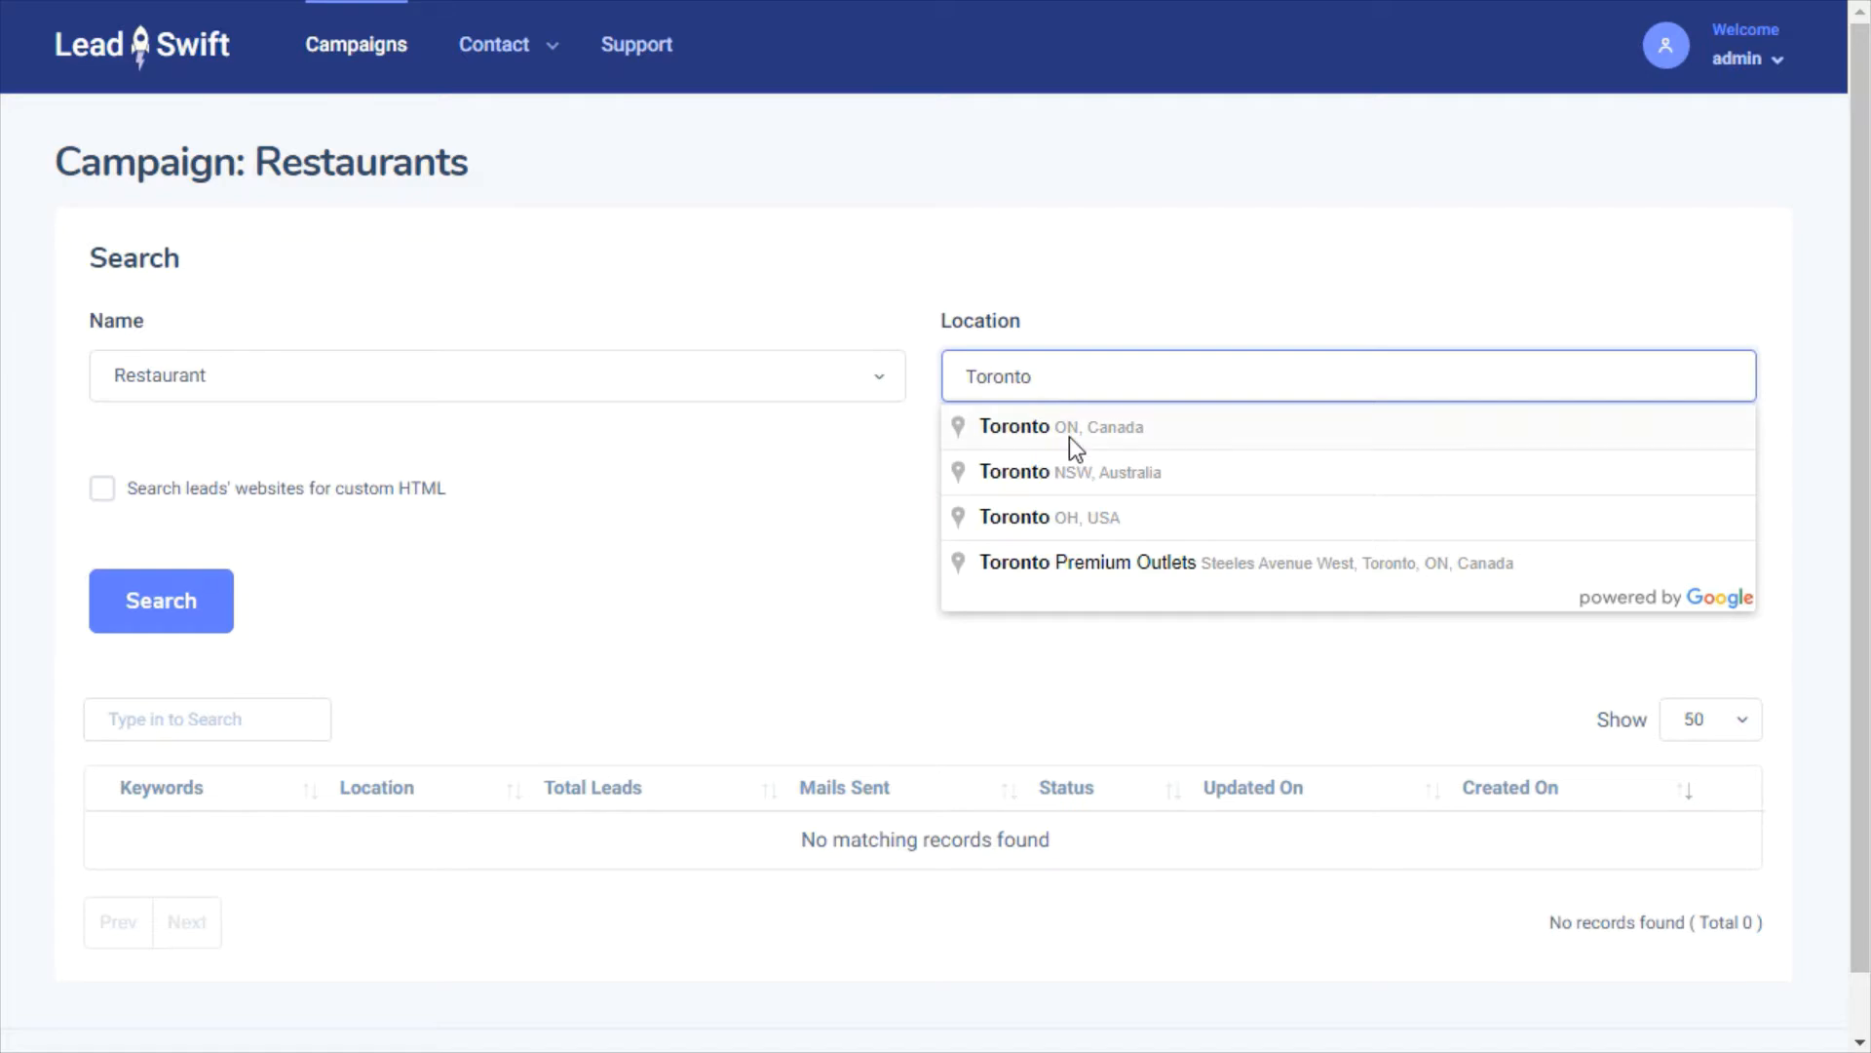
left_click(1068, 436)
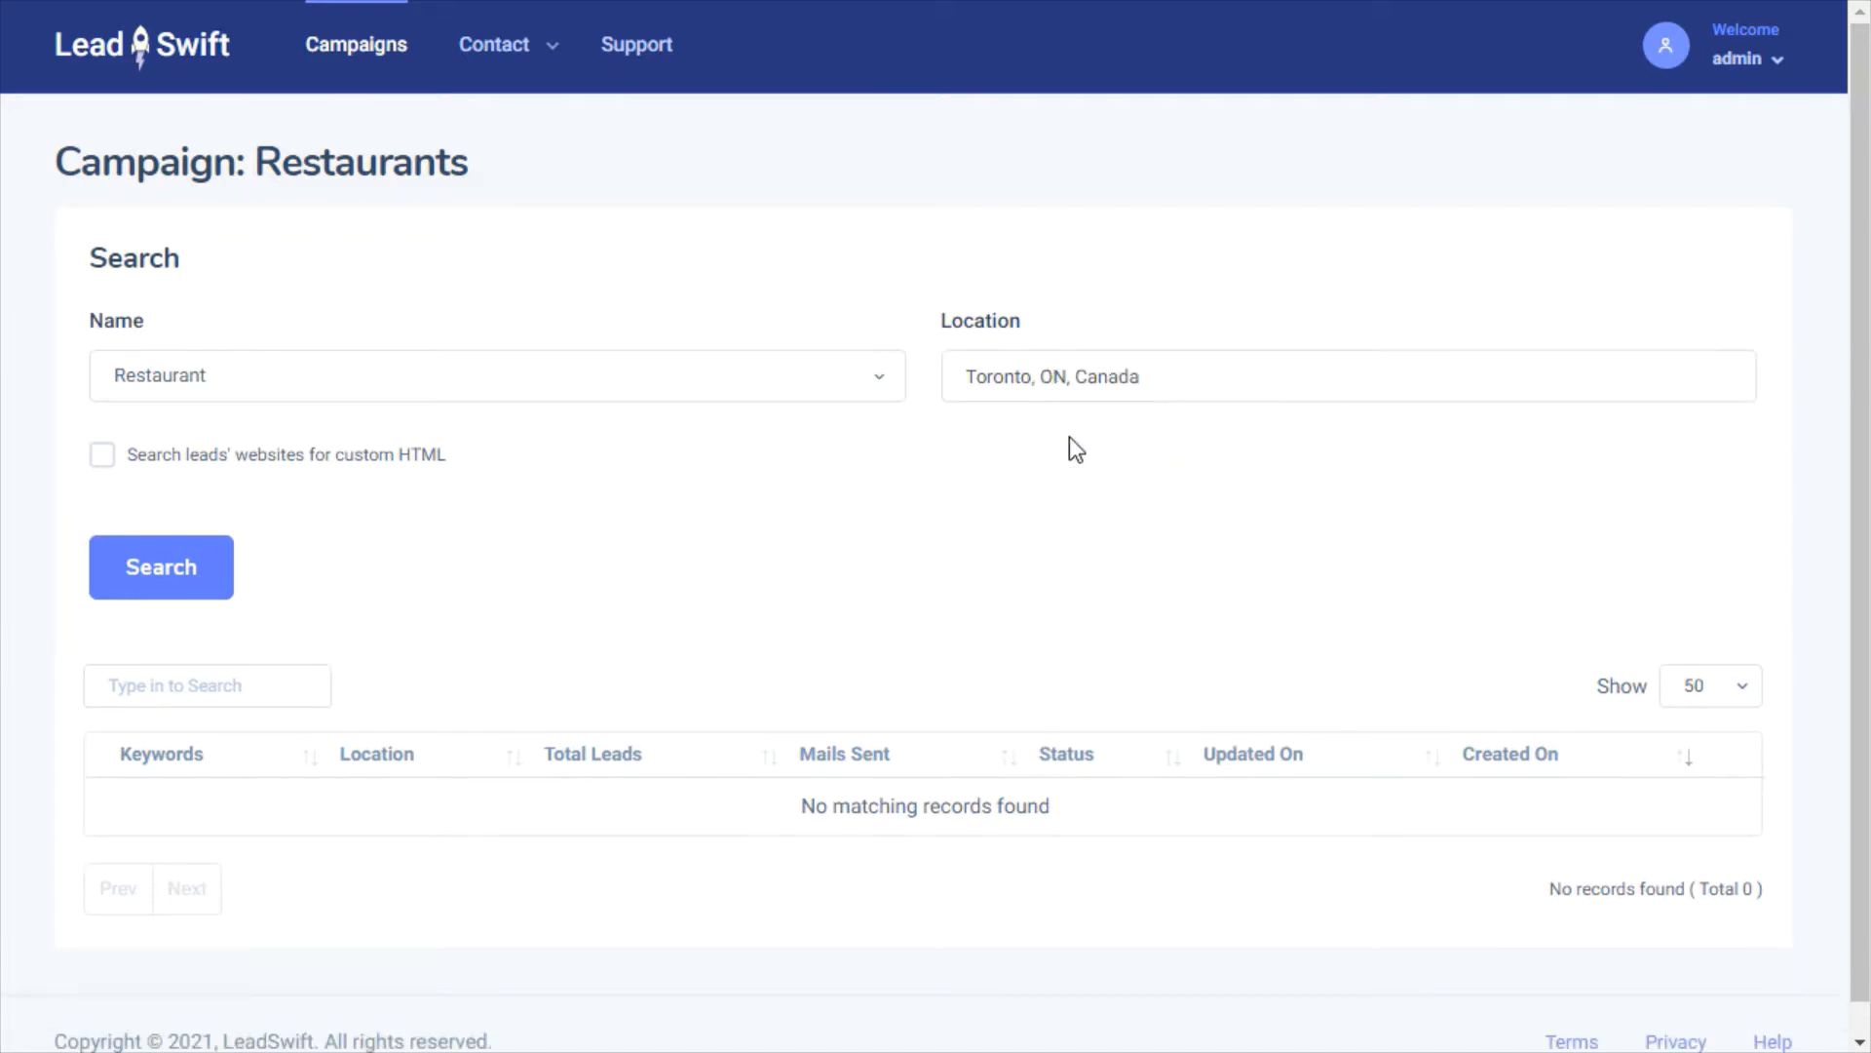
Try, then clear and disable the custom HTML 'Powered by XYZ Agency' filter, and run the search
left_click(290, 457)
left_click(300, 525)
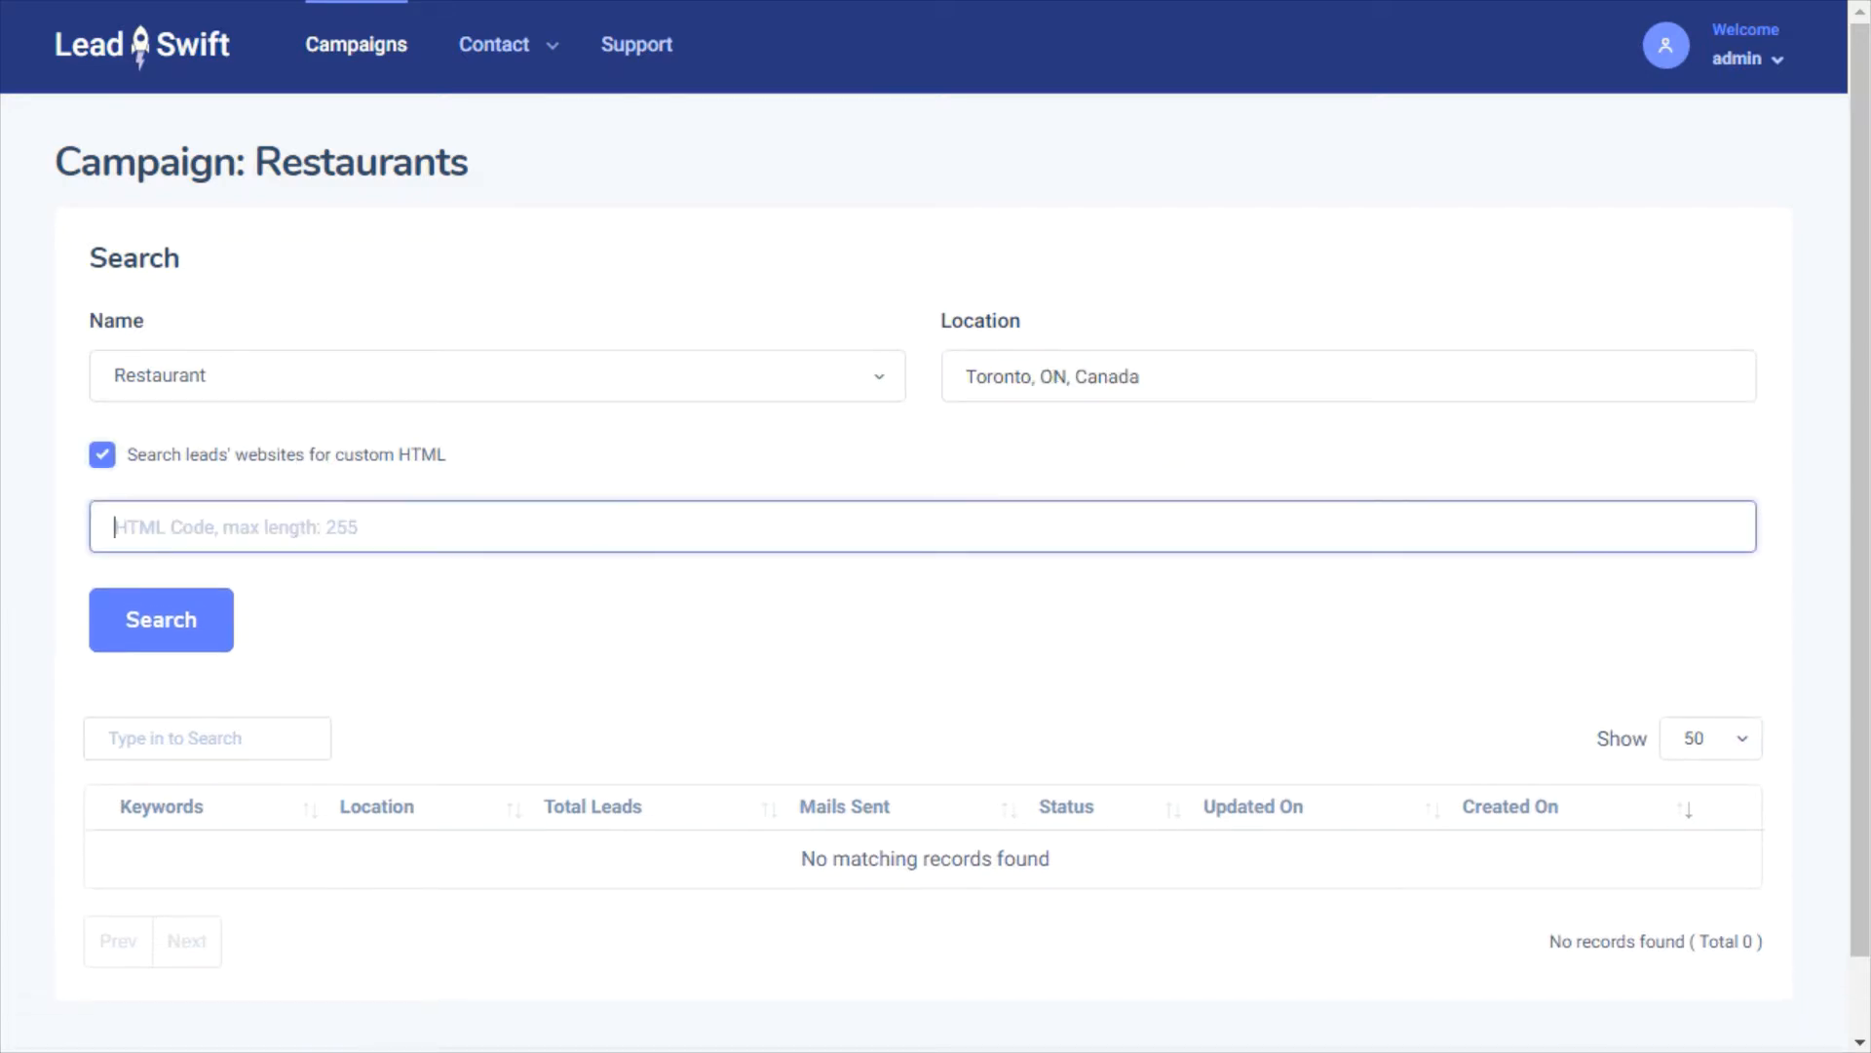
type("Powered")
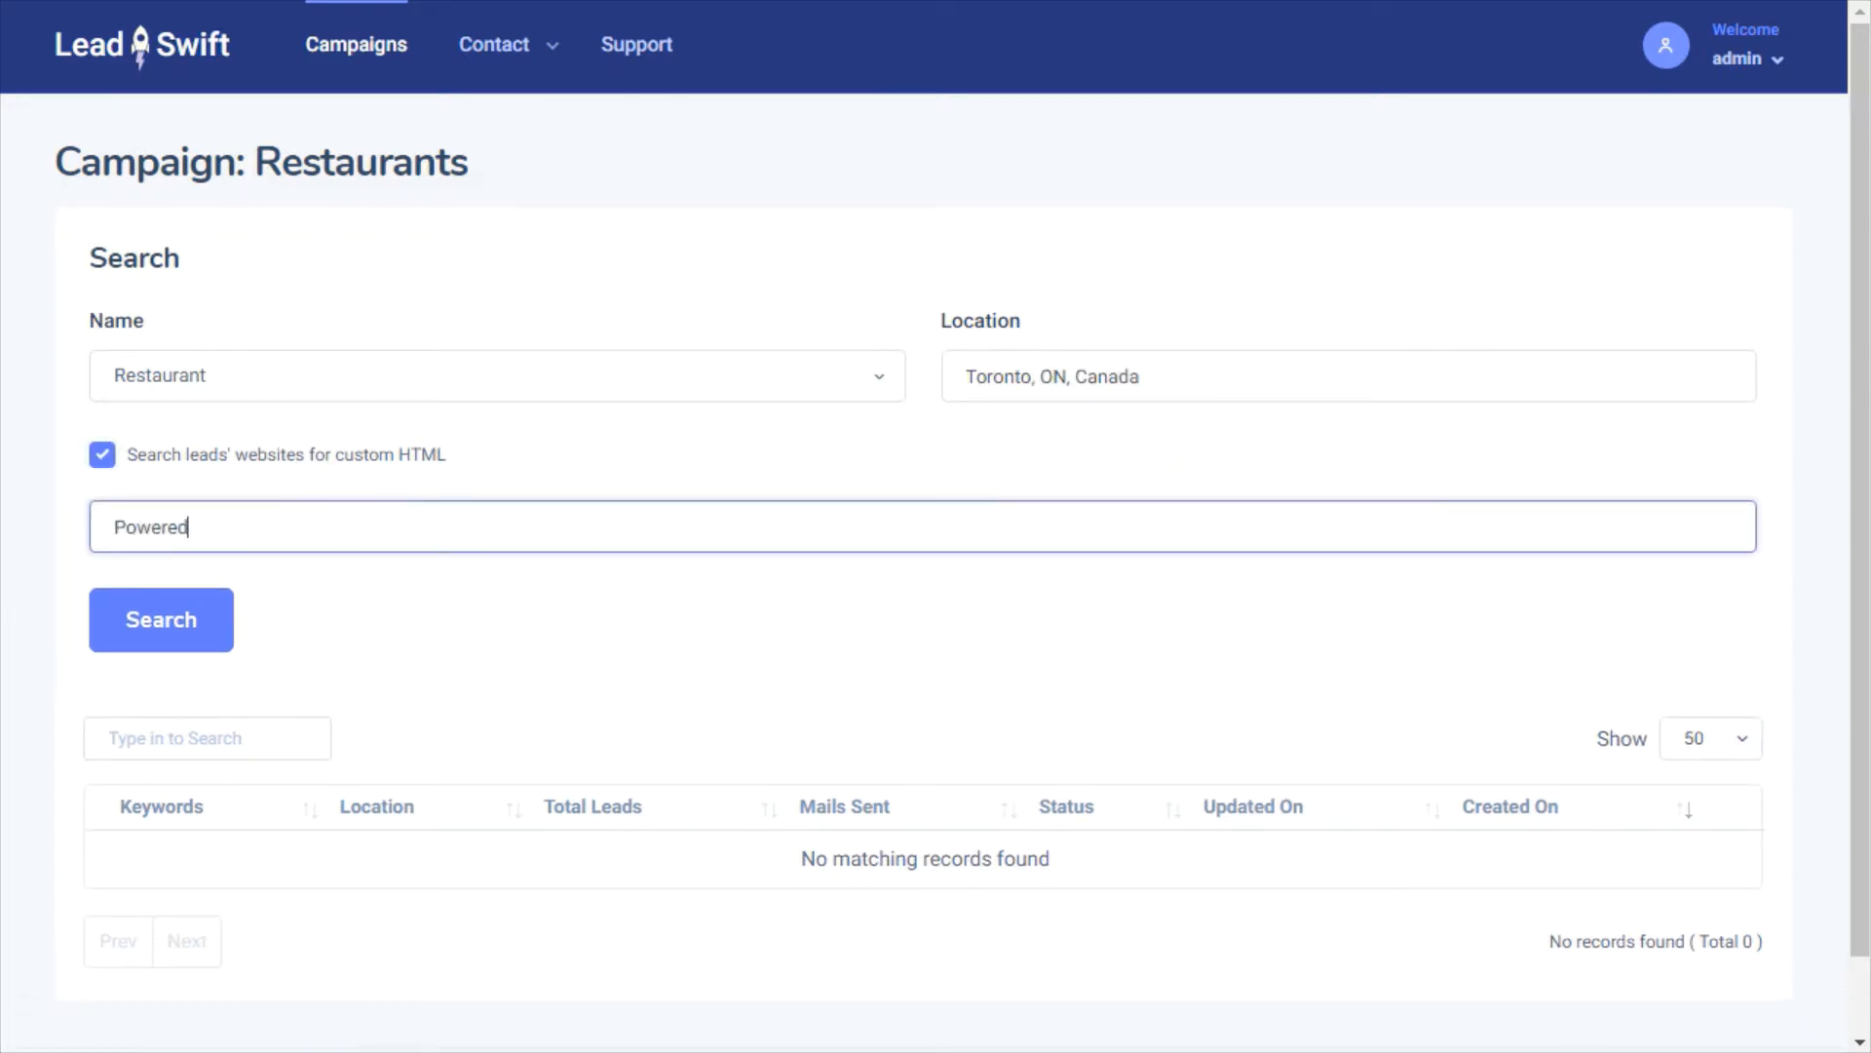
type(" by XYZ Agency")
key("ctrl+a")
key("BackSpace")
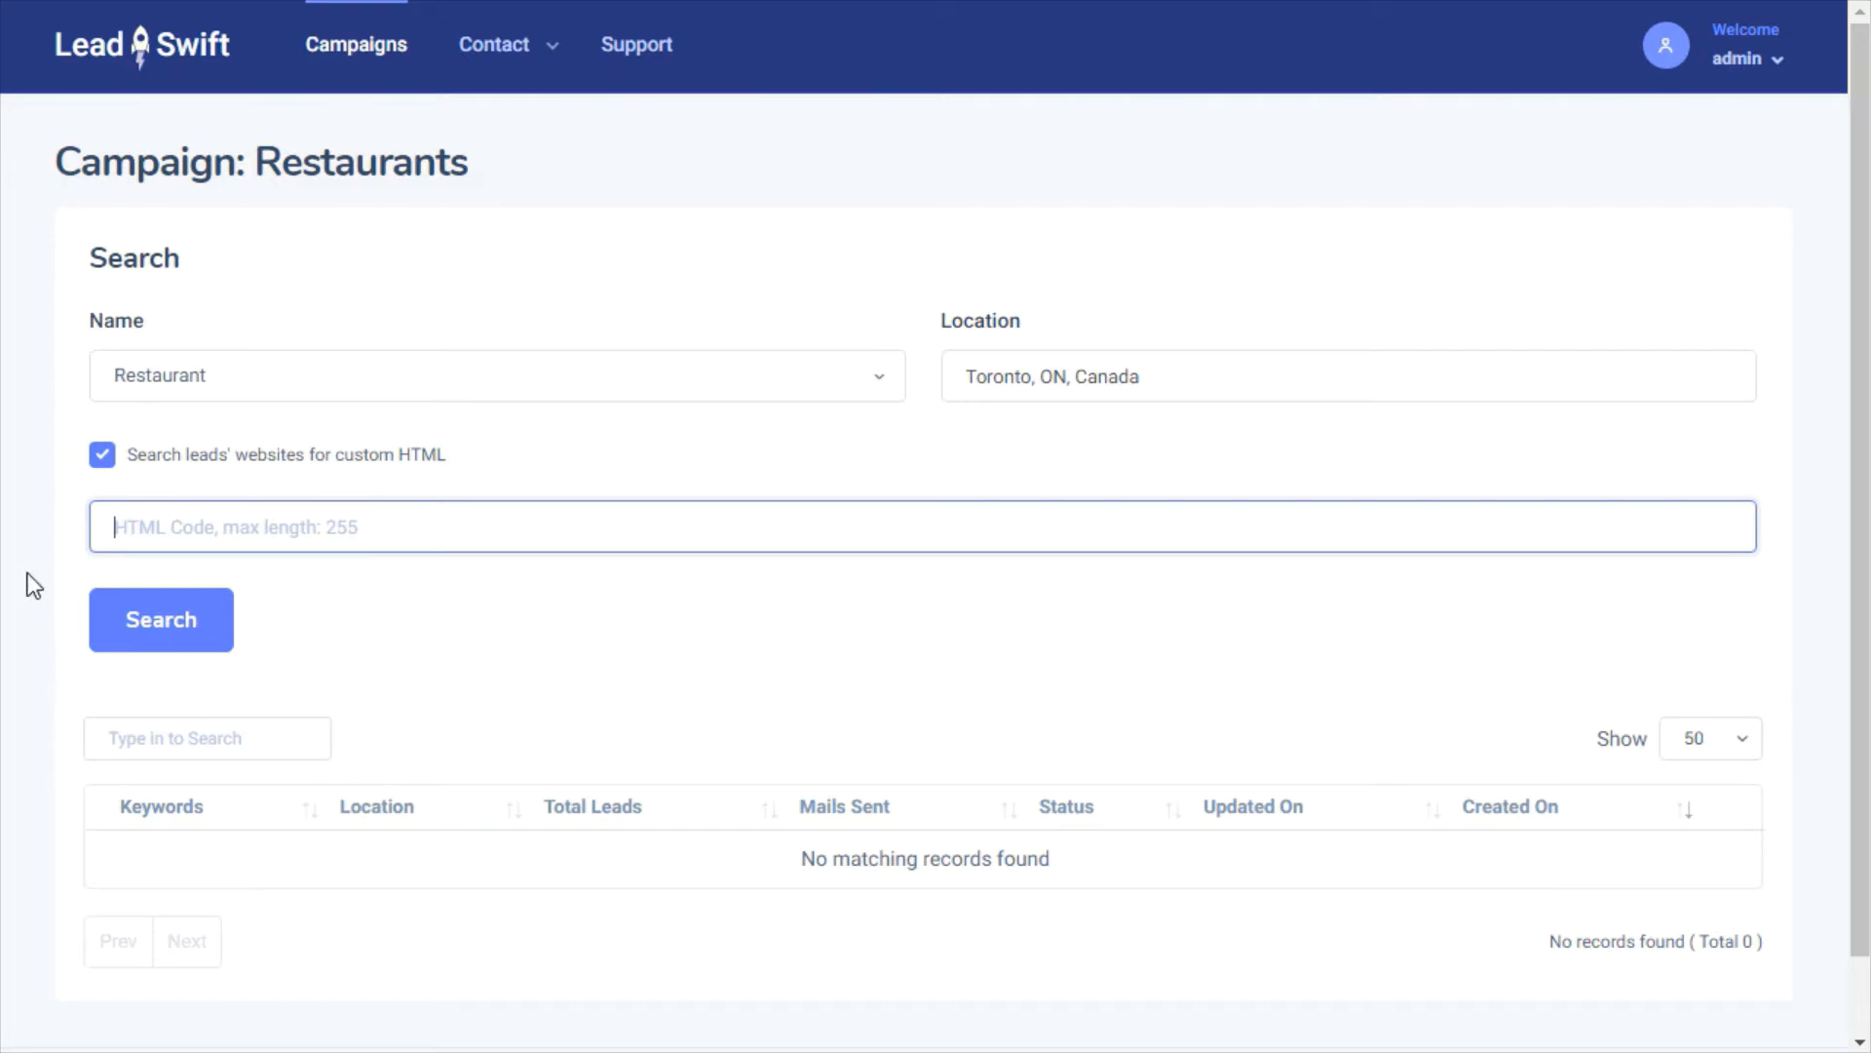
left_click(105, 460)
left_click(161, 585)
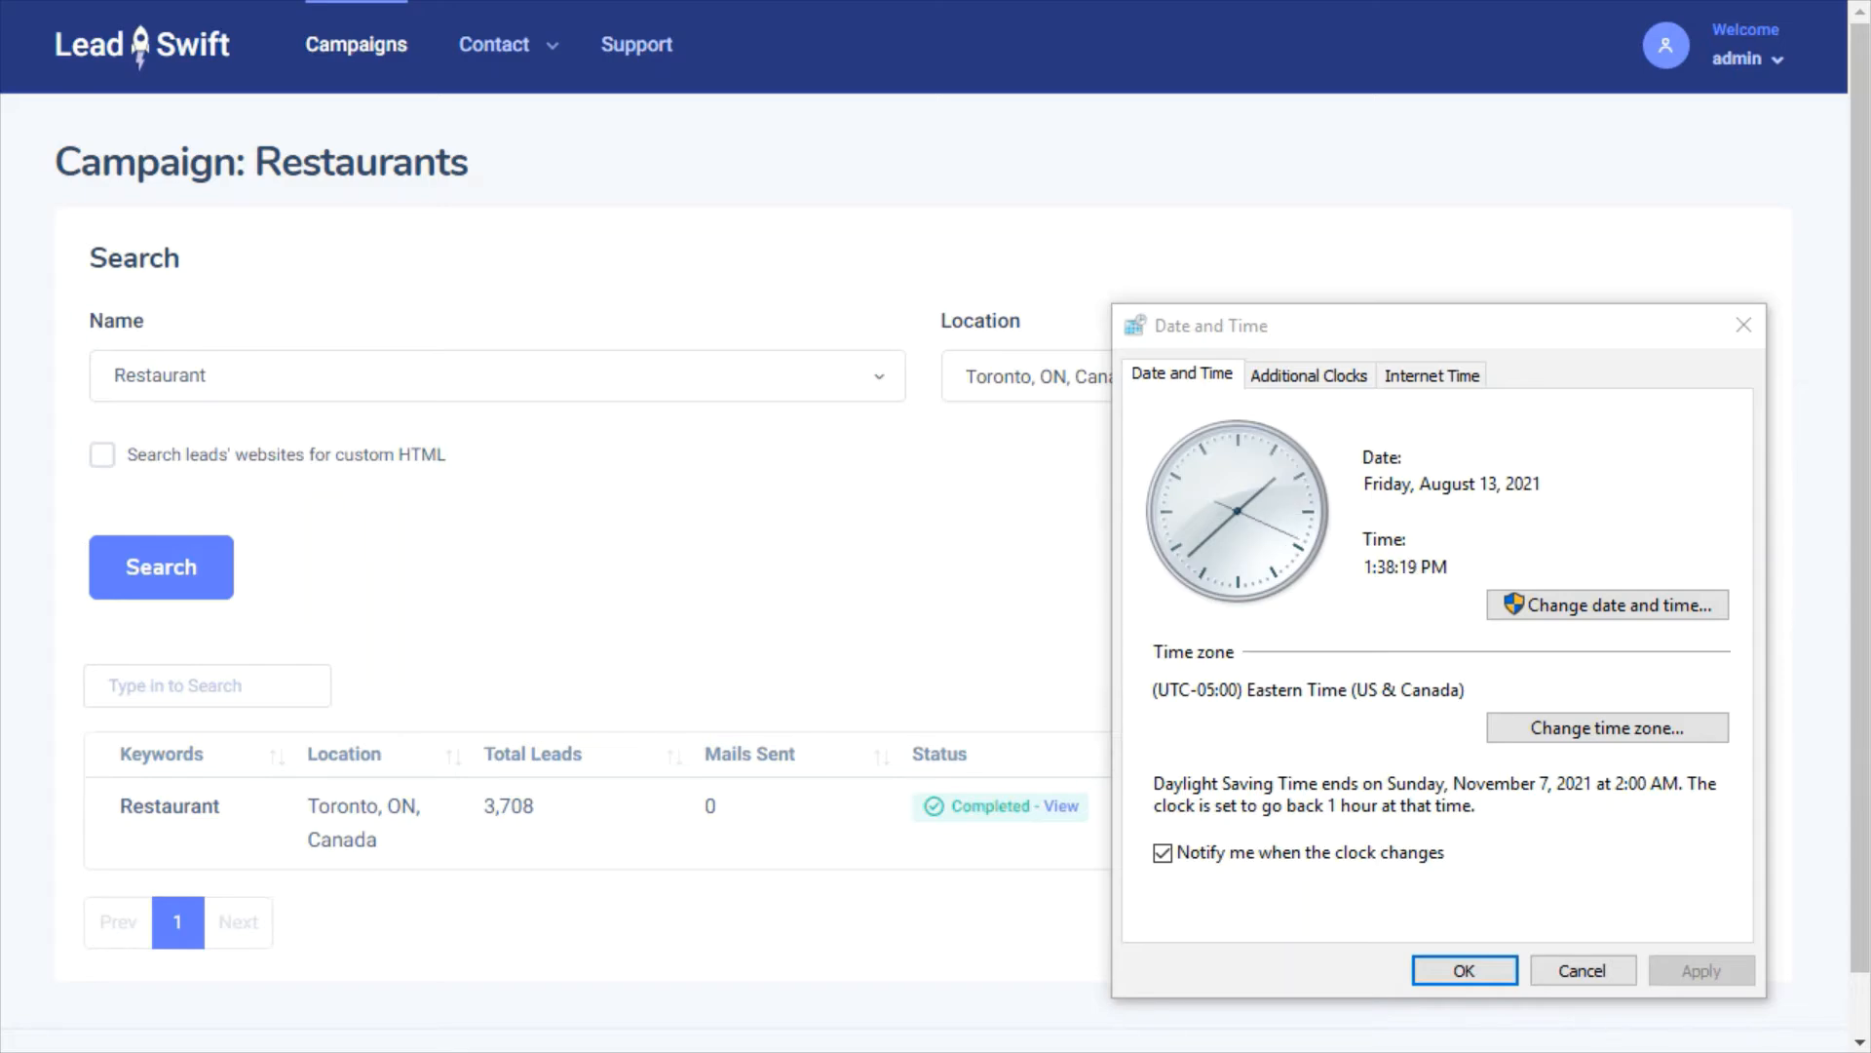
Close the Date and Time dialog and review Email Settings: 200 emails per day, 1 per business, TLS
left_click(1482, 979)
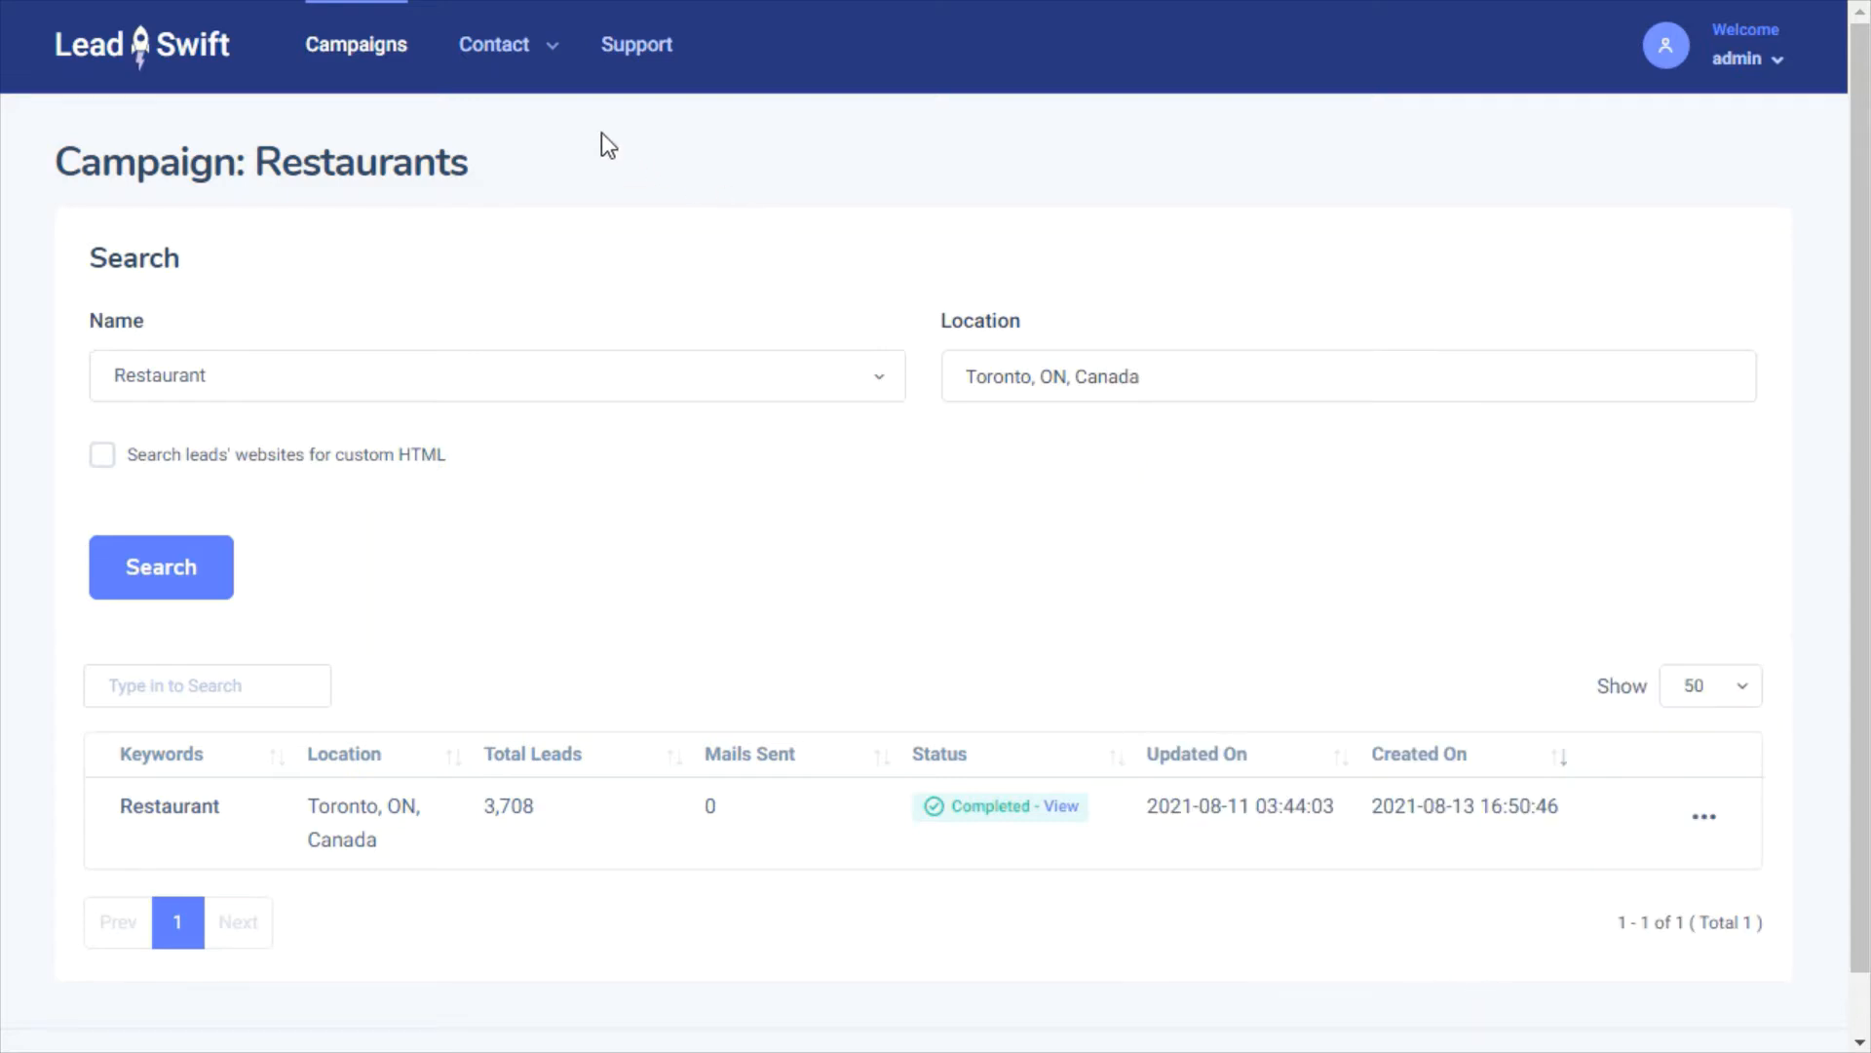
mouse_move(536, 83)
left_click(542, 324)
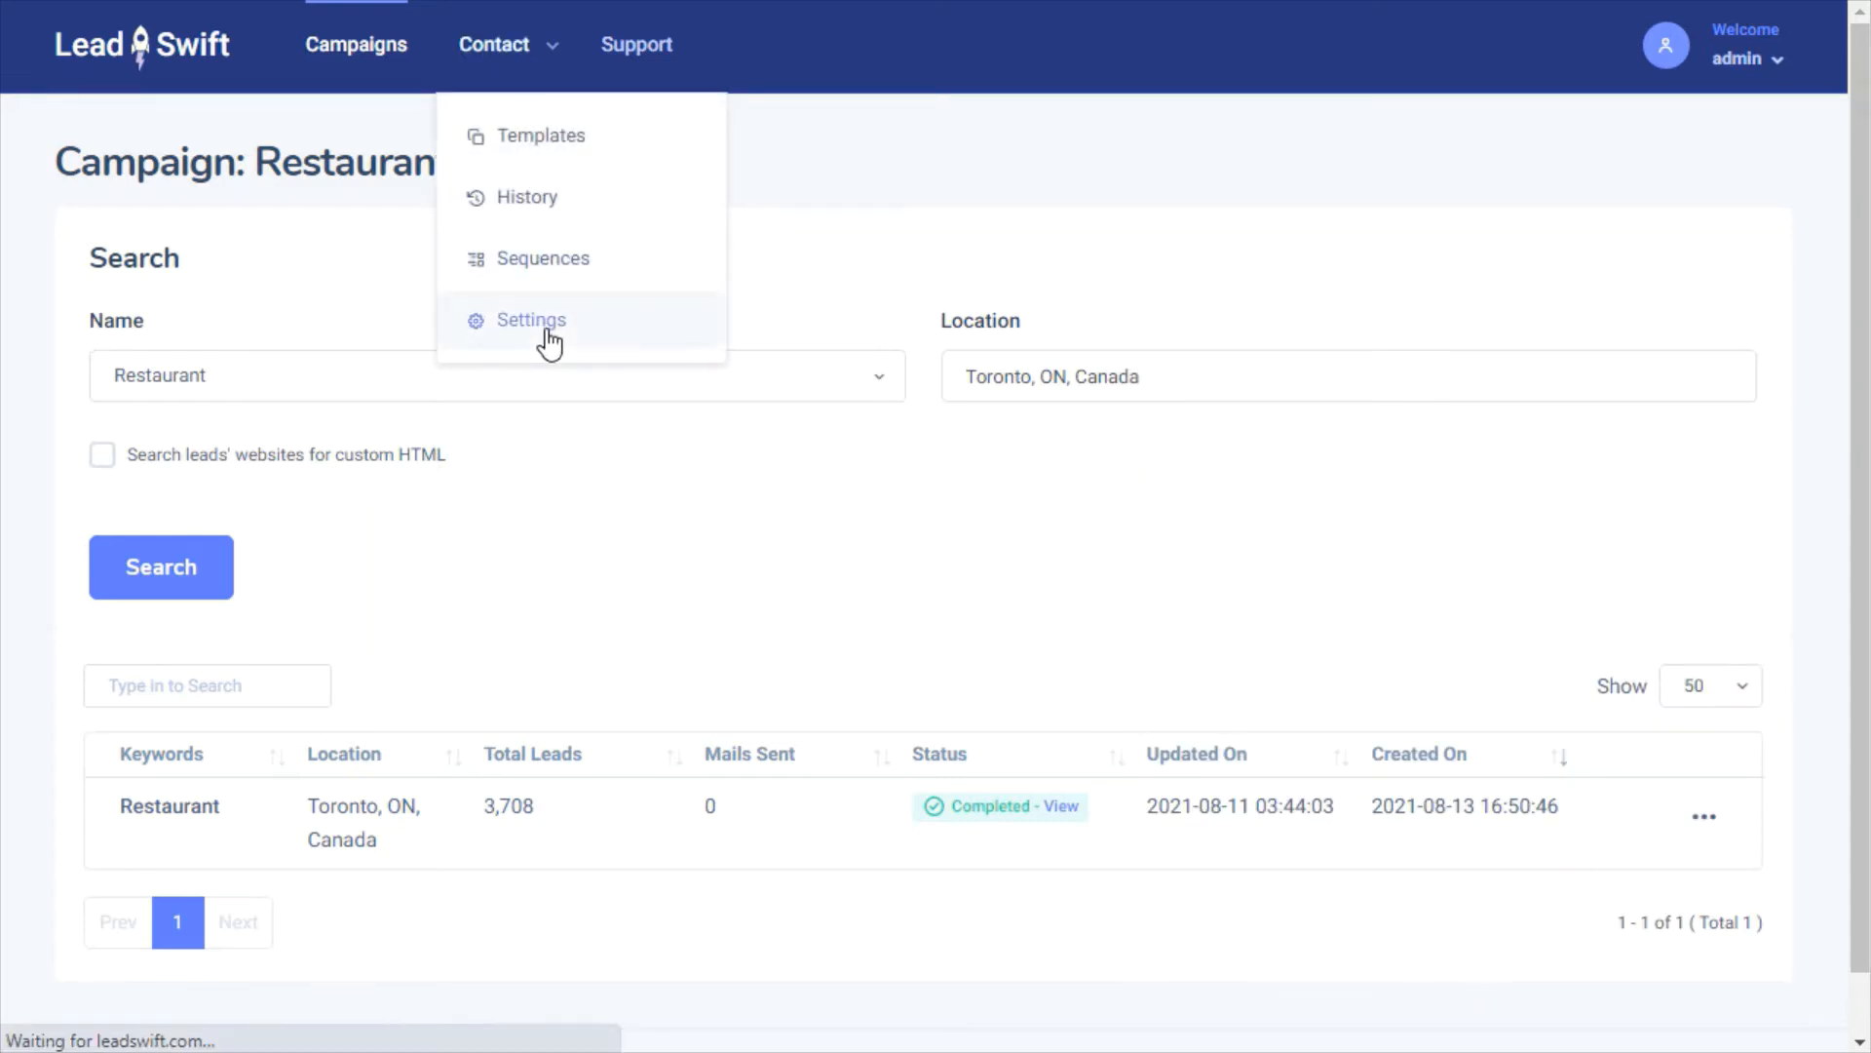
left_click_drag(1863, 272, 1864, 392)
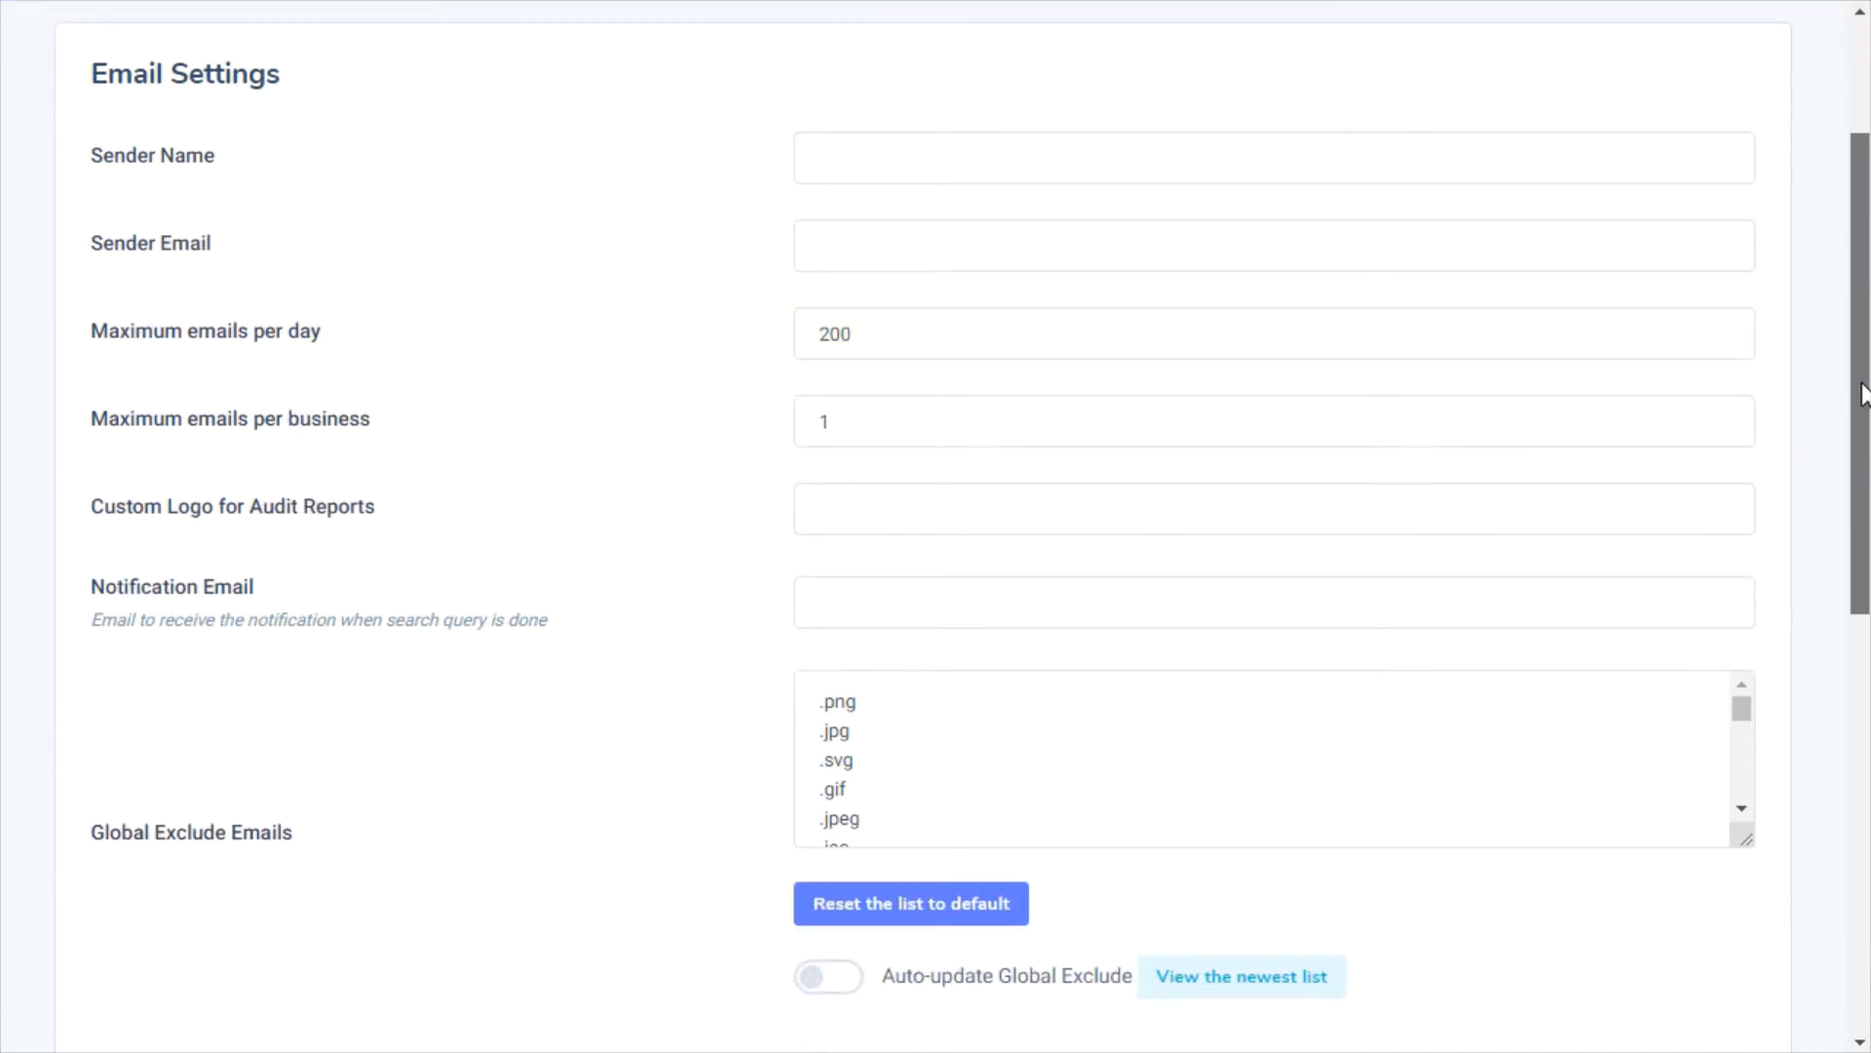
left_click_drag(1862, 393, 1863, 561)
left_click_drag(1741, 347, 1758, 259)
left_click_drag(1863, 404, 1863, 715)
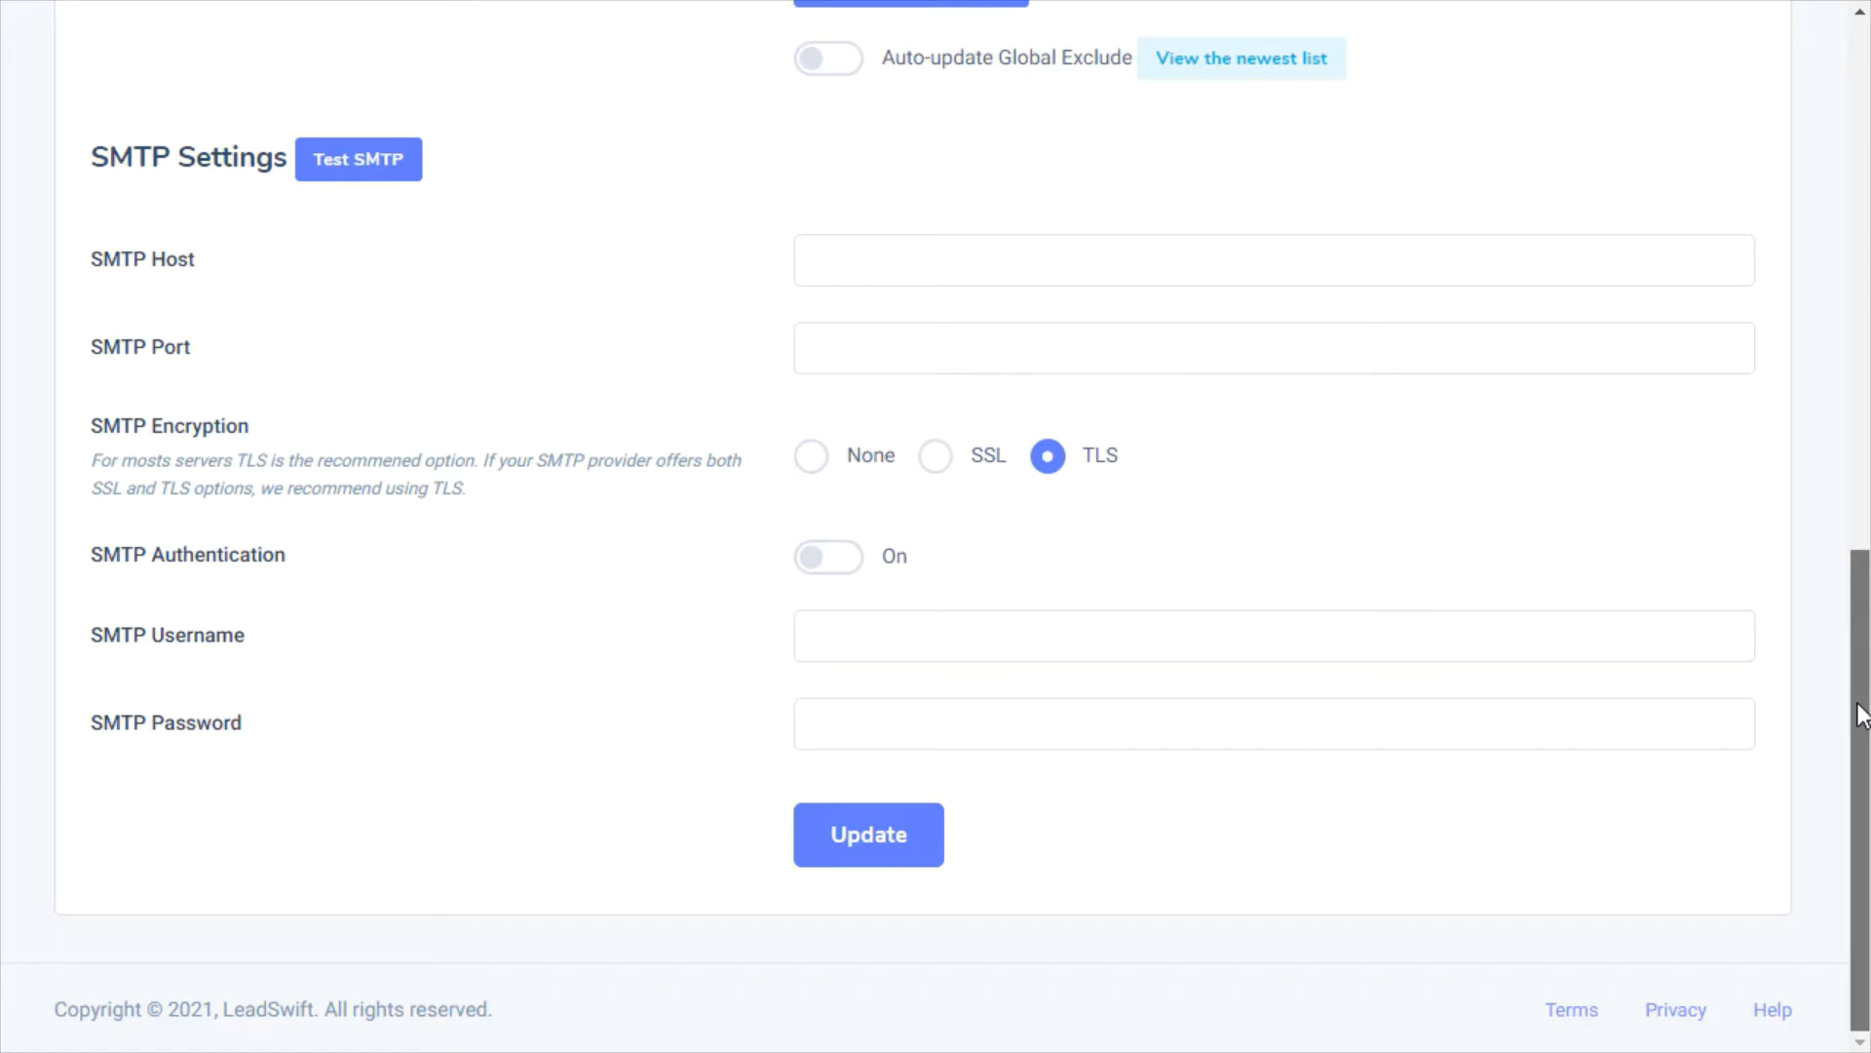
left_click_drag(1862, 717, 1860, 185)
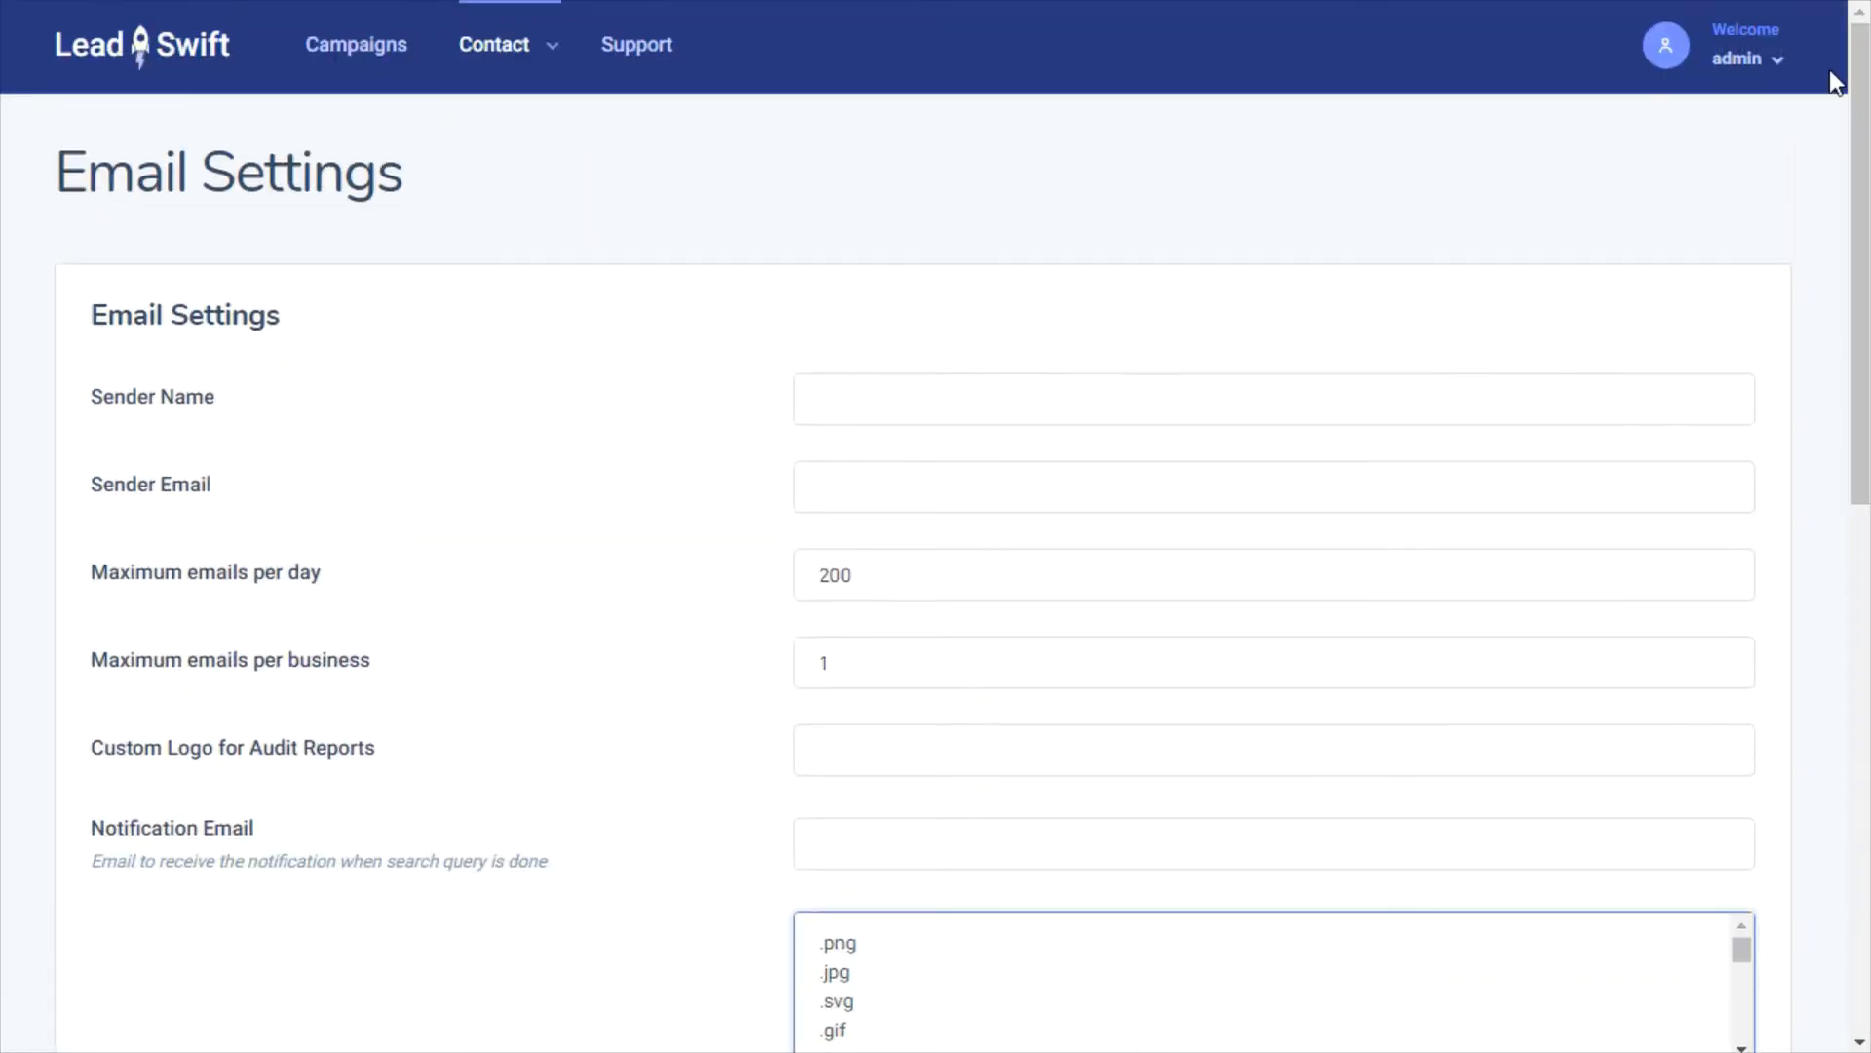
mouse_move(554, 70)
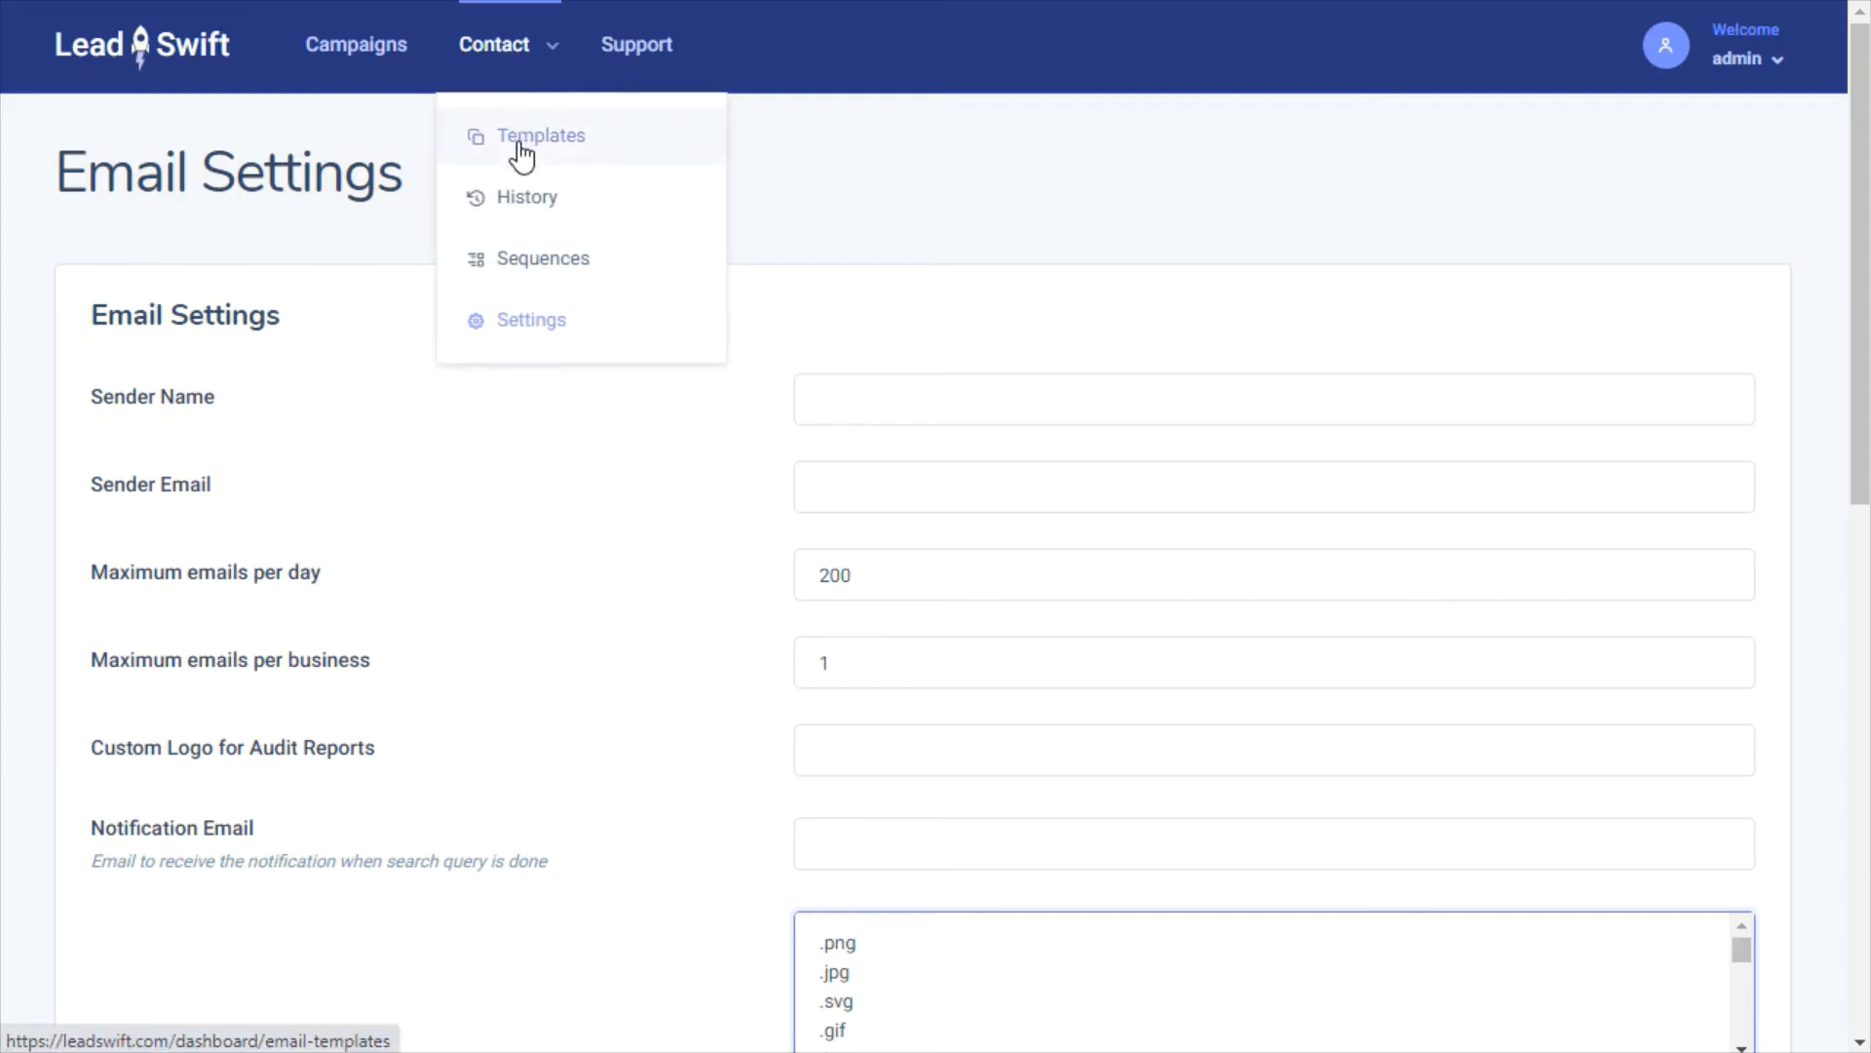
Open the No Website sequence for editing and inspect its {Business Name} subject tag and email tags
left_click(516, 294)
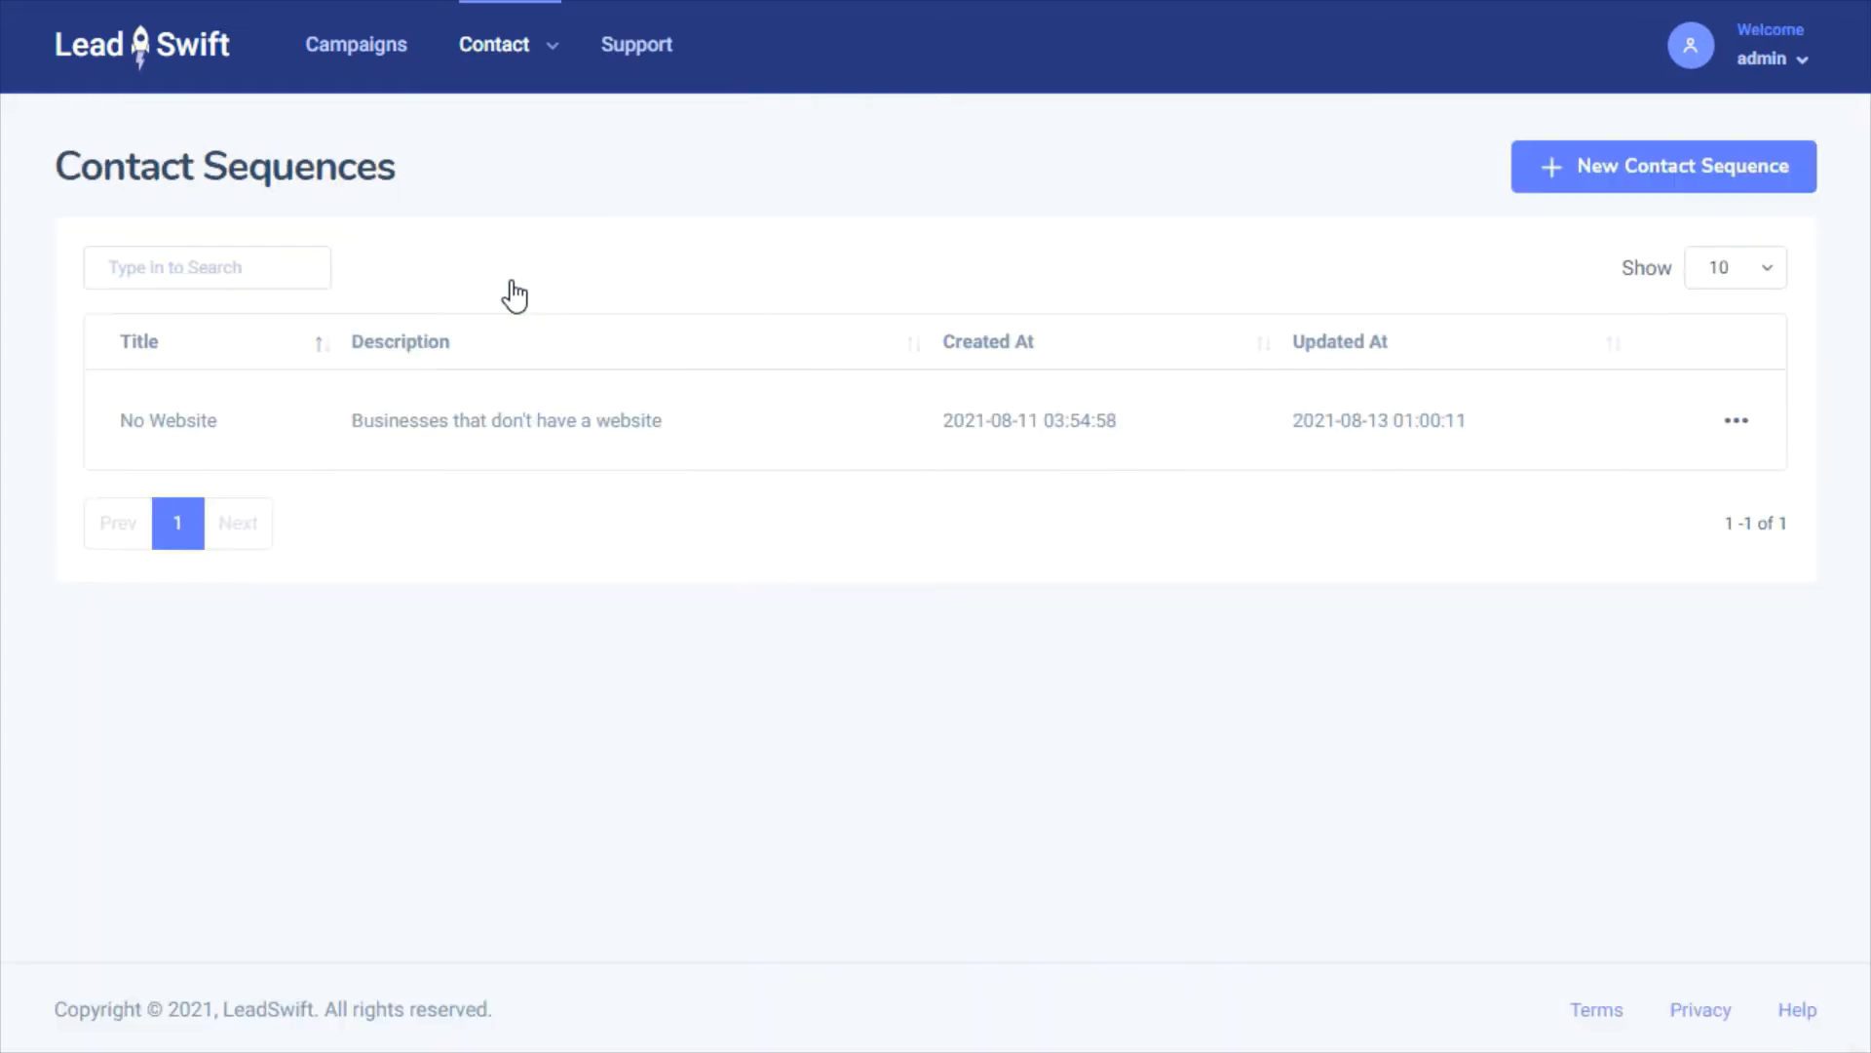
left_click(1734, 426)
left_click(1674, 462)
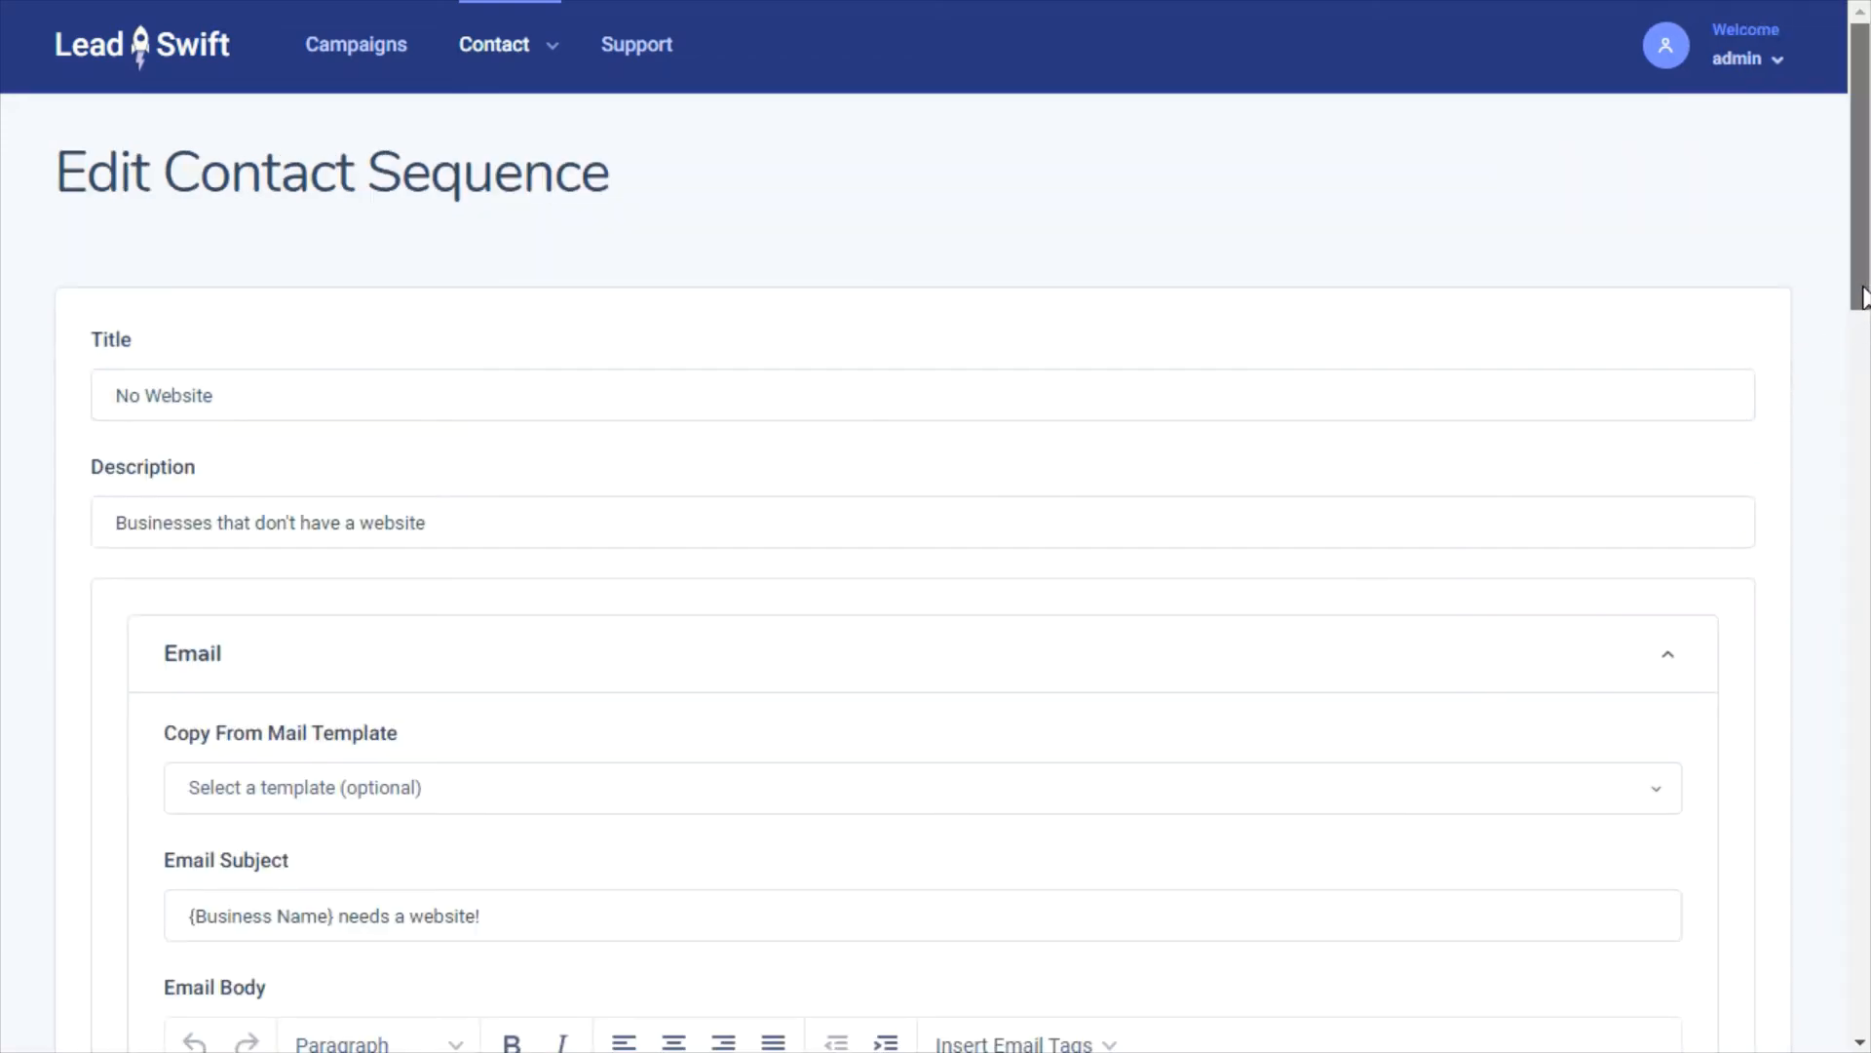
left_click_drag(1863, 297, 1864, 465)
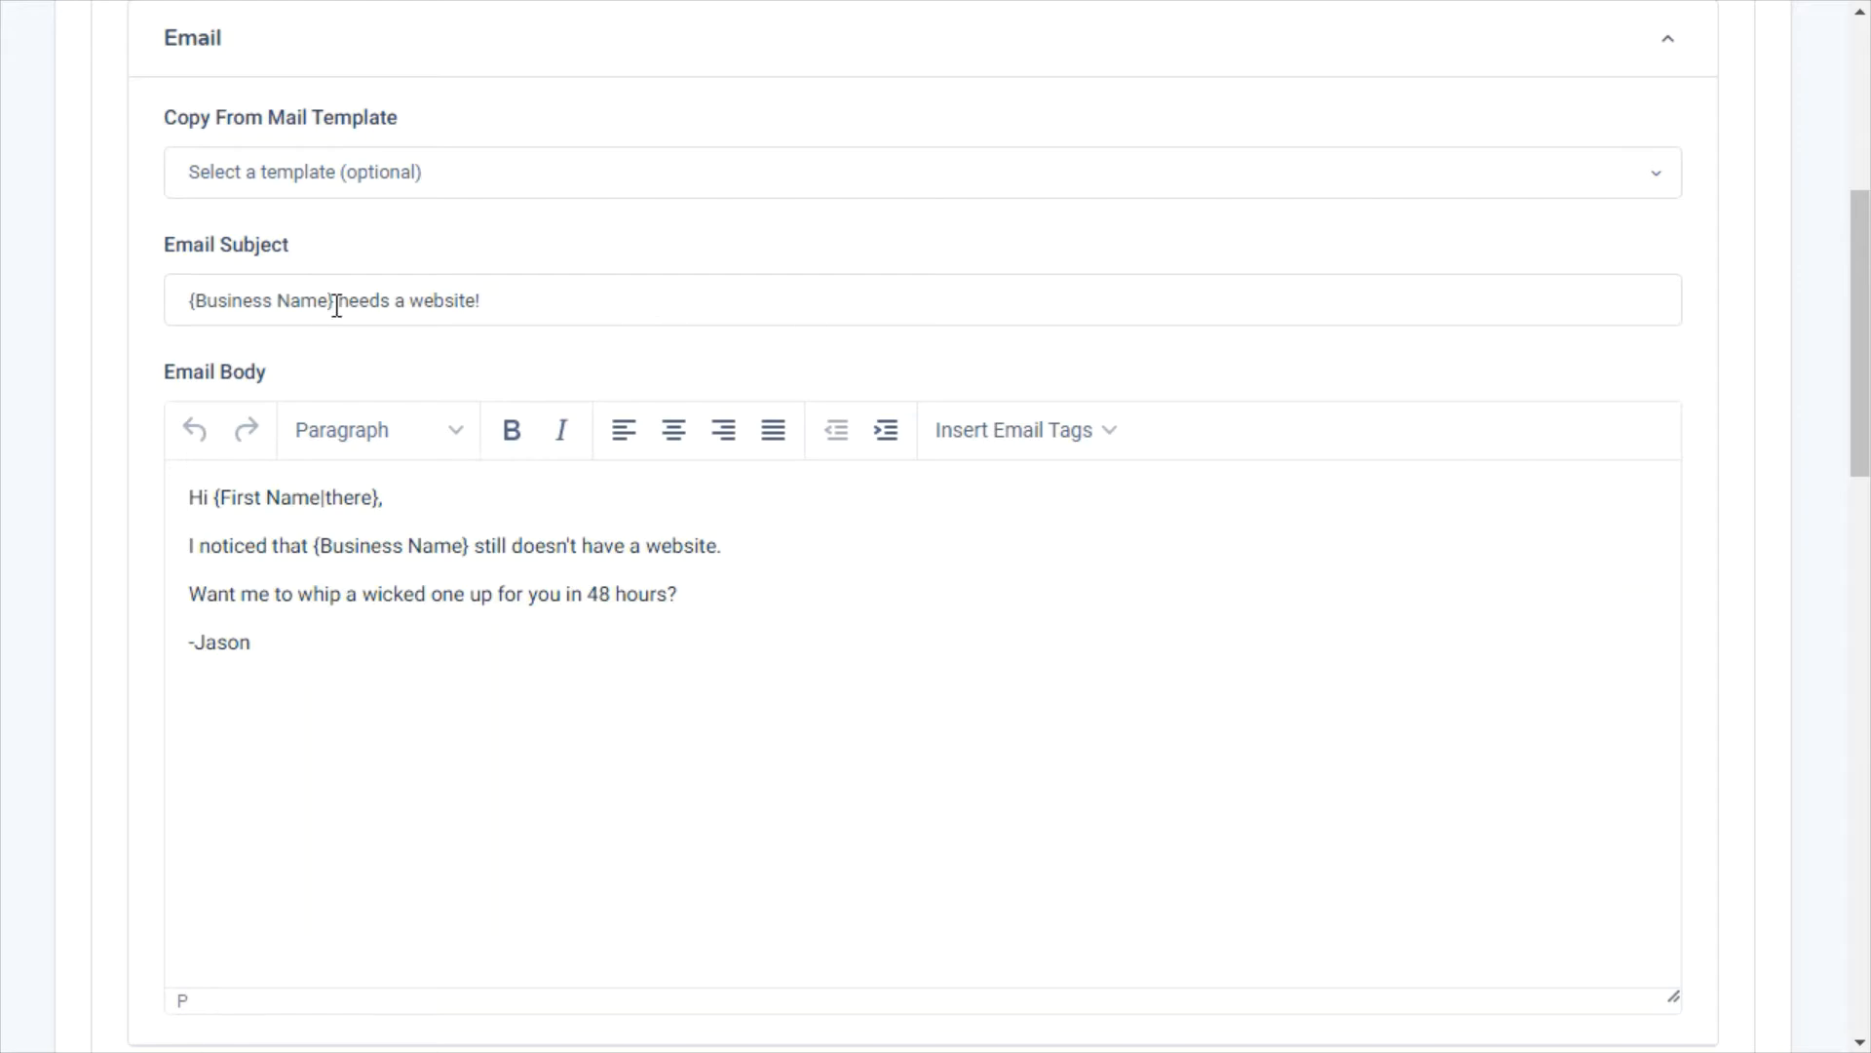
left_click_drag(334, 301, 156, 336)
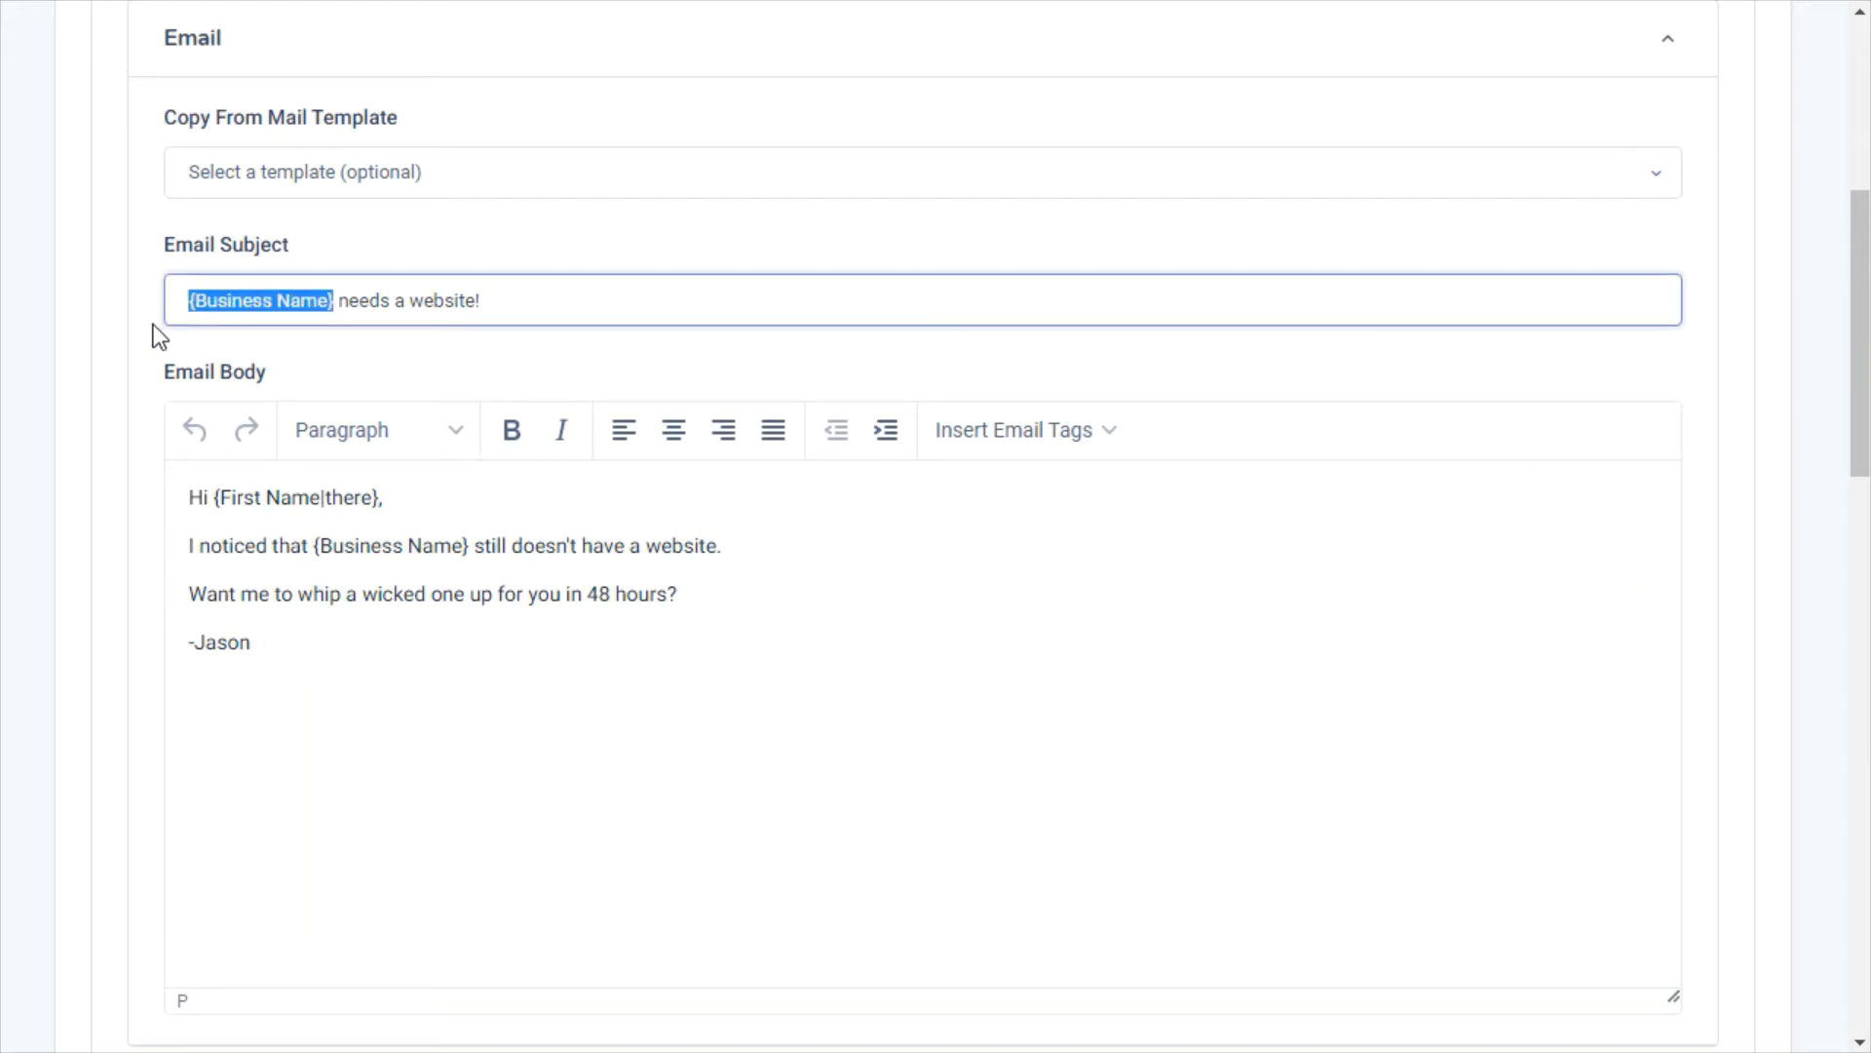
left_click(1046, 682)
left_click(1051, 431)
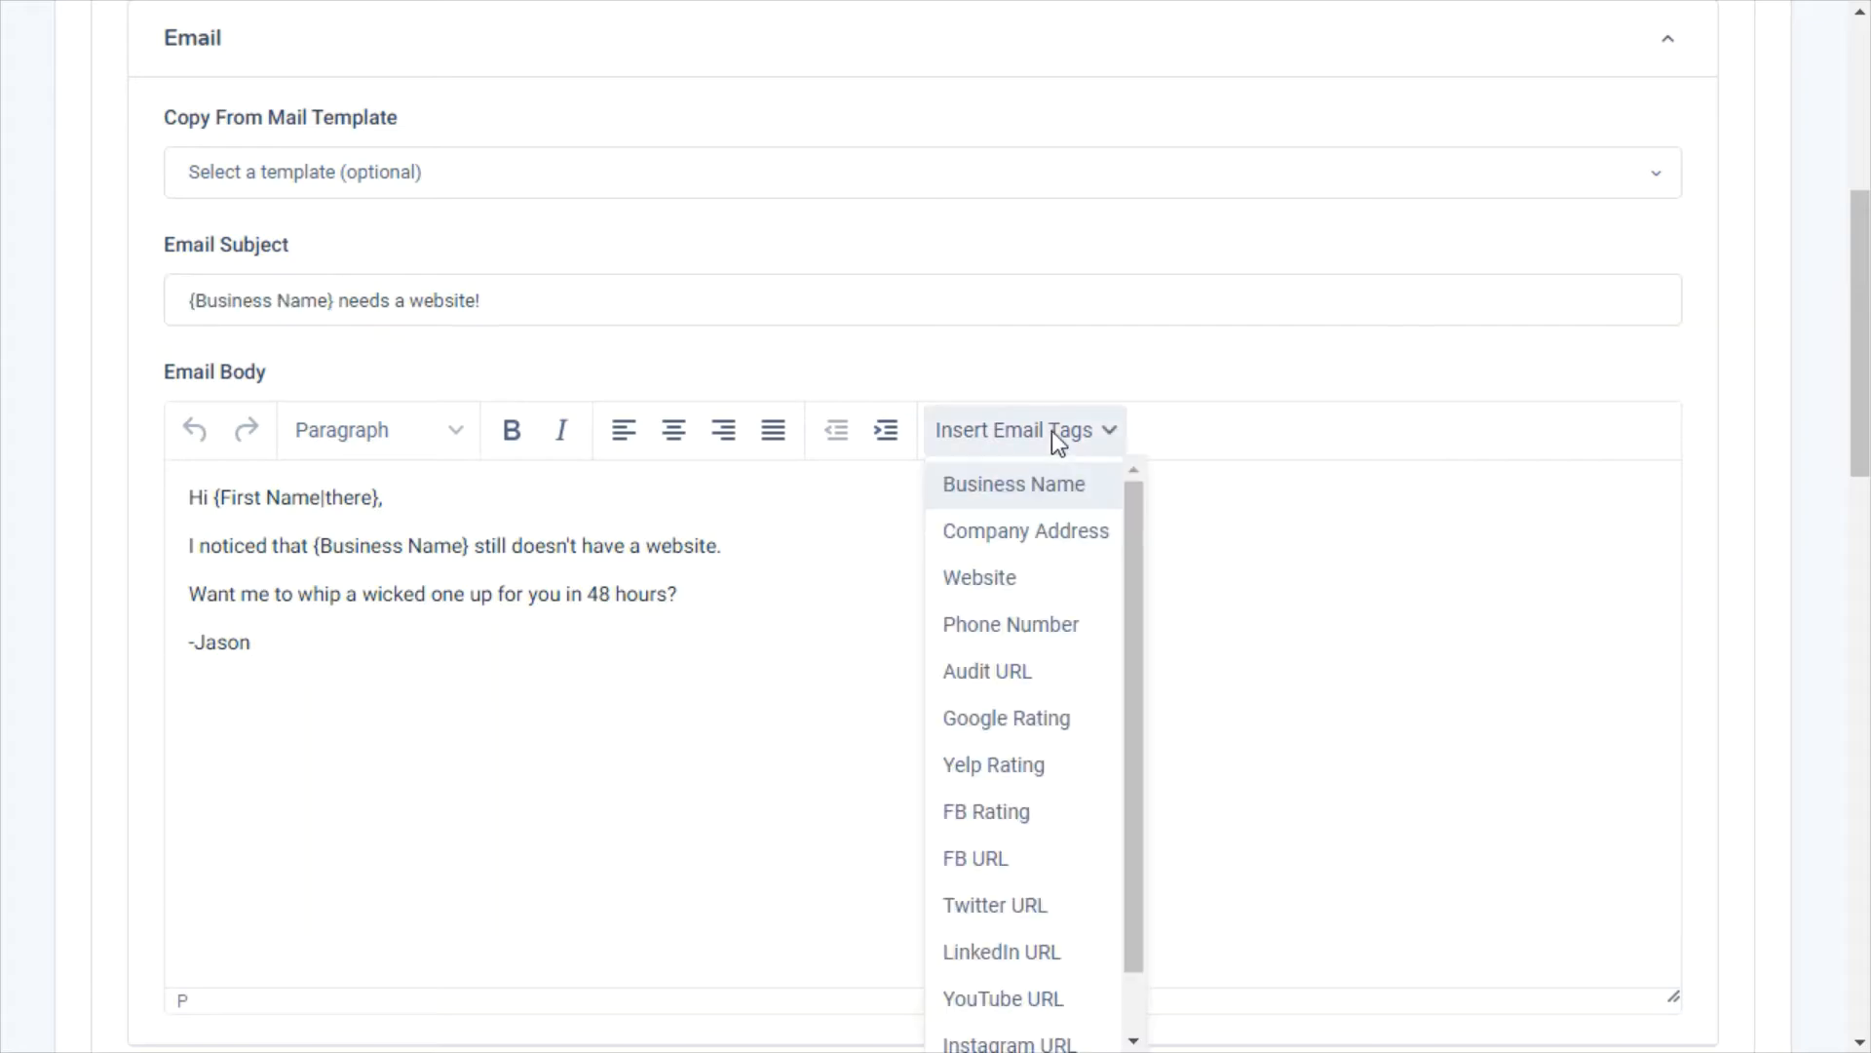
left_click(1341, 594)
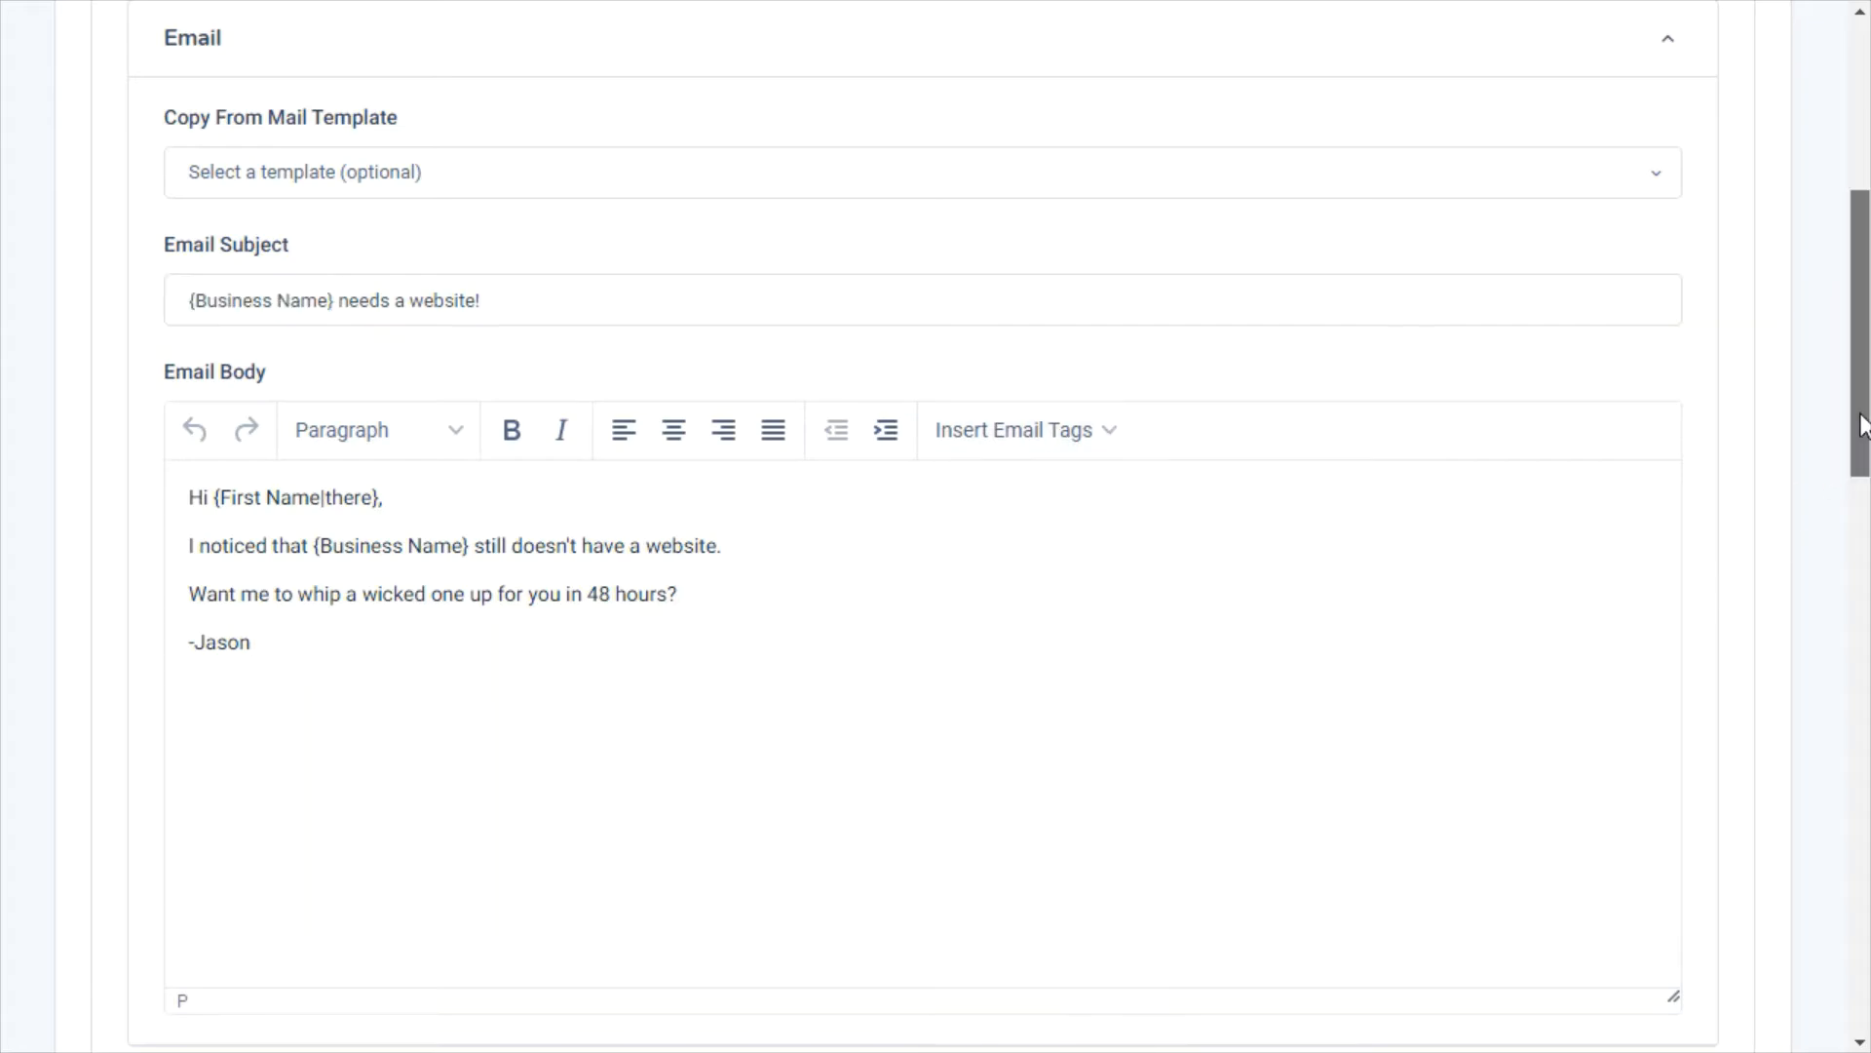
Review the follow-up send conditions unchanged and return to the Campaigns list
left_click_drag(1857, 429, 1862, 953)
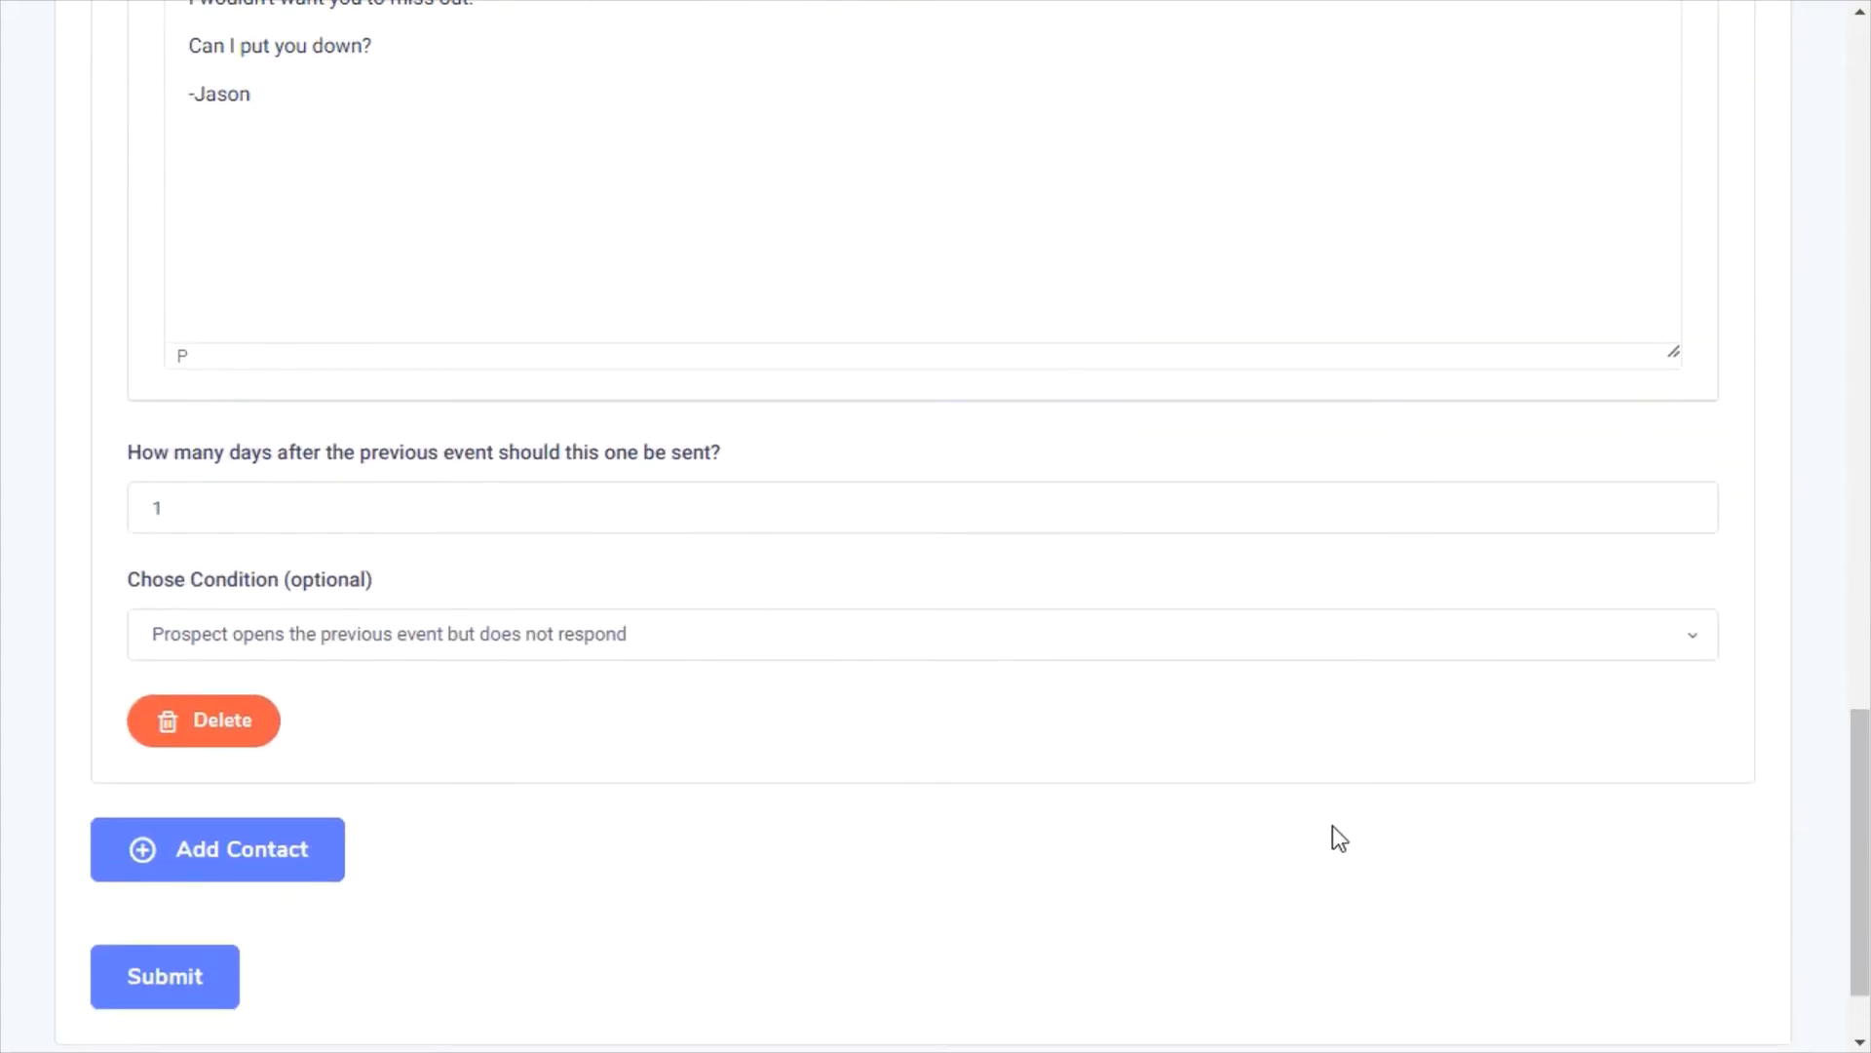
left_click(534, 642)
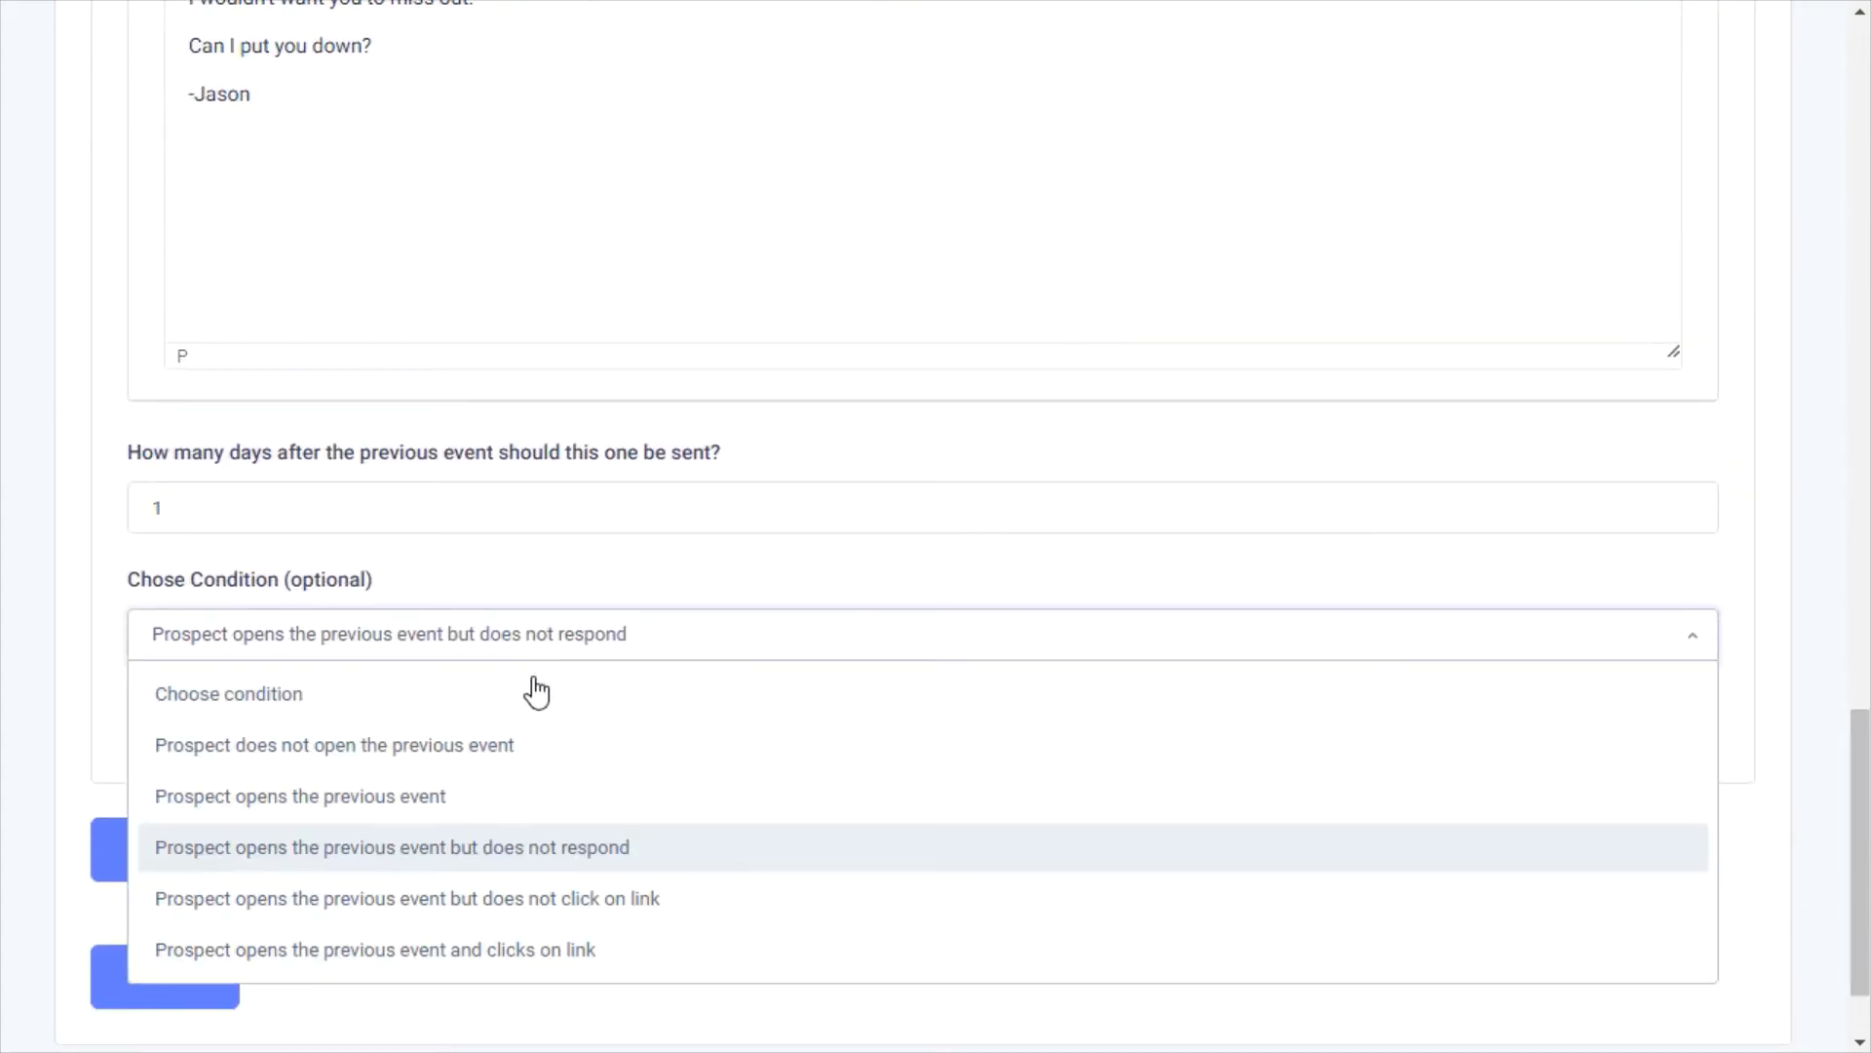
left_click(538, 877)
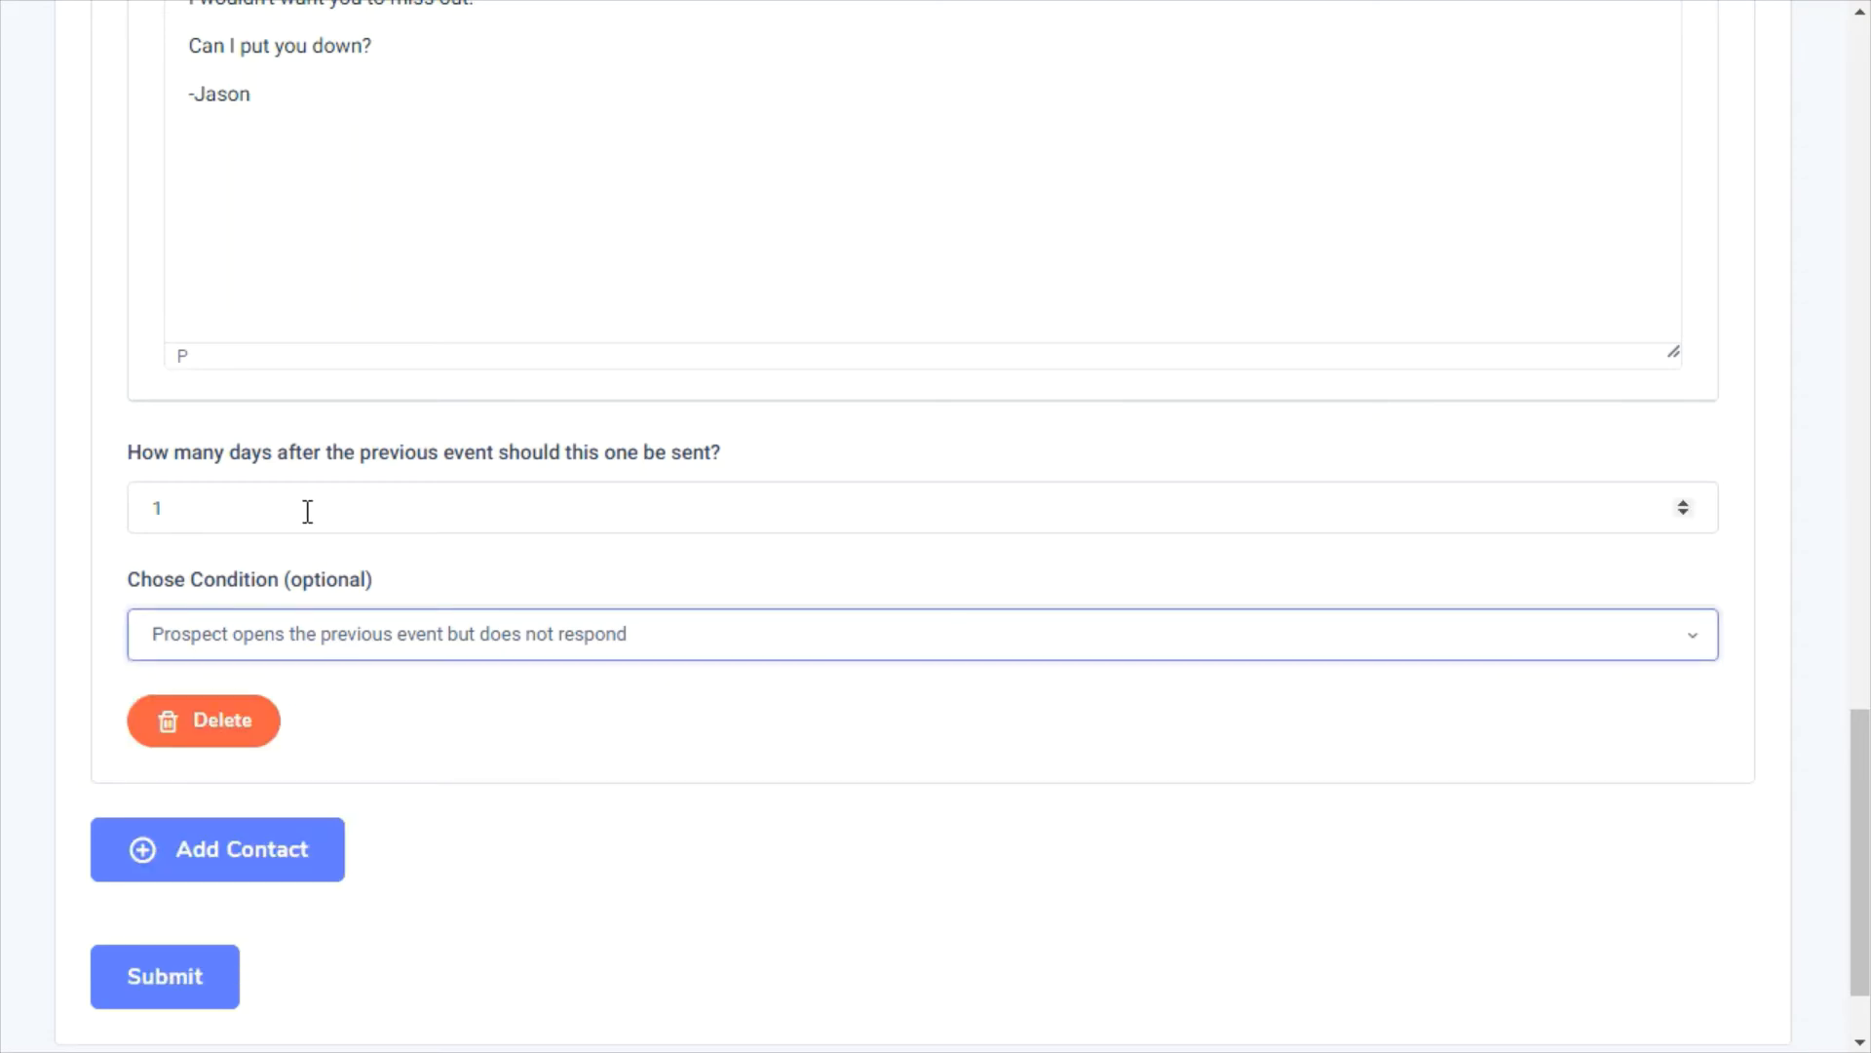
scroll(305, 510, "up", 1)
scroll(307, 511, "up", 15)
left_click(320, 64)
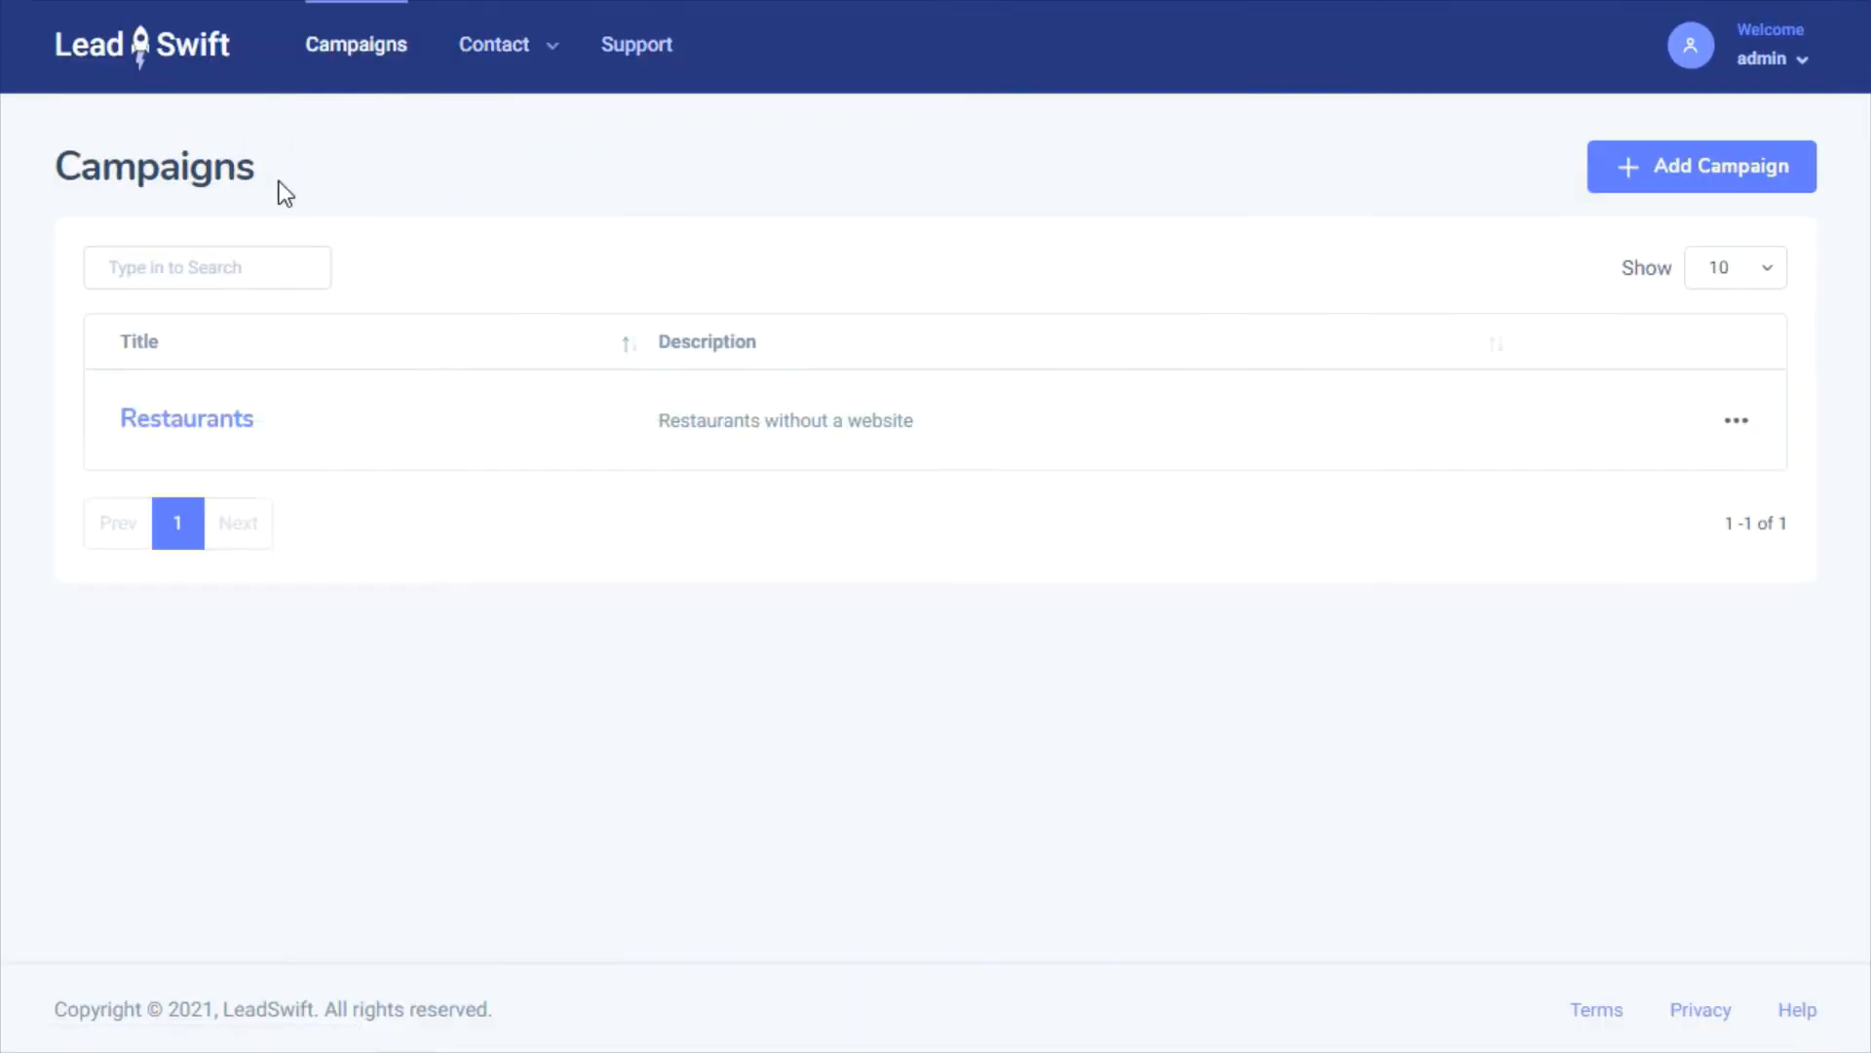
left_click(217, 421)
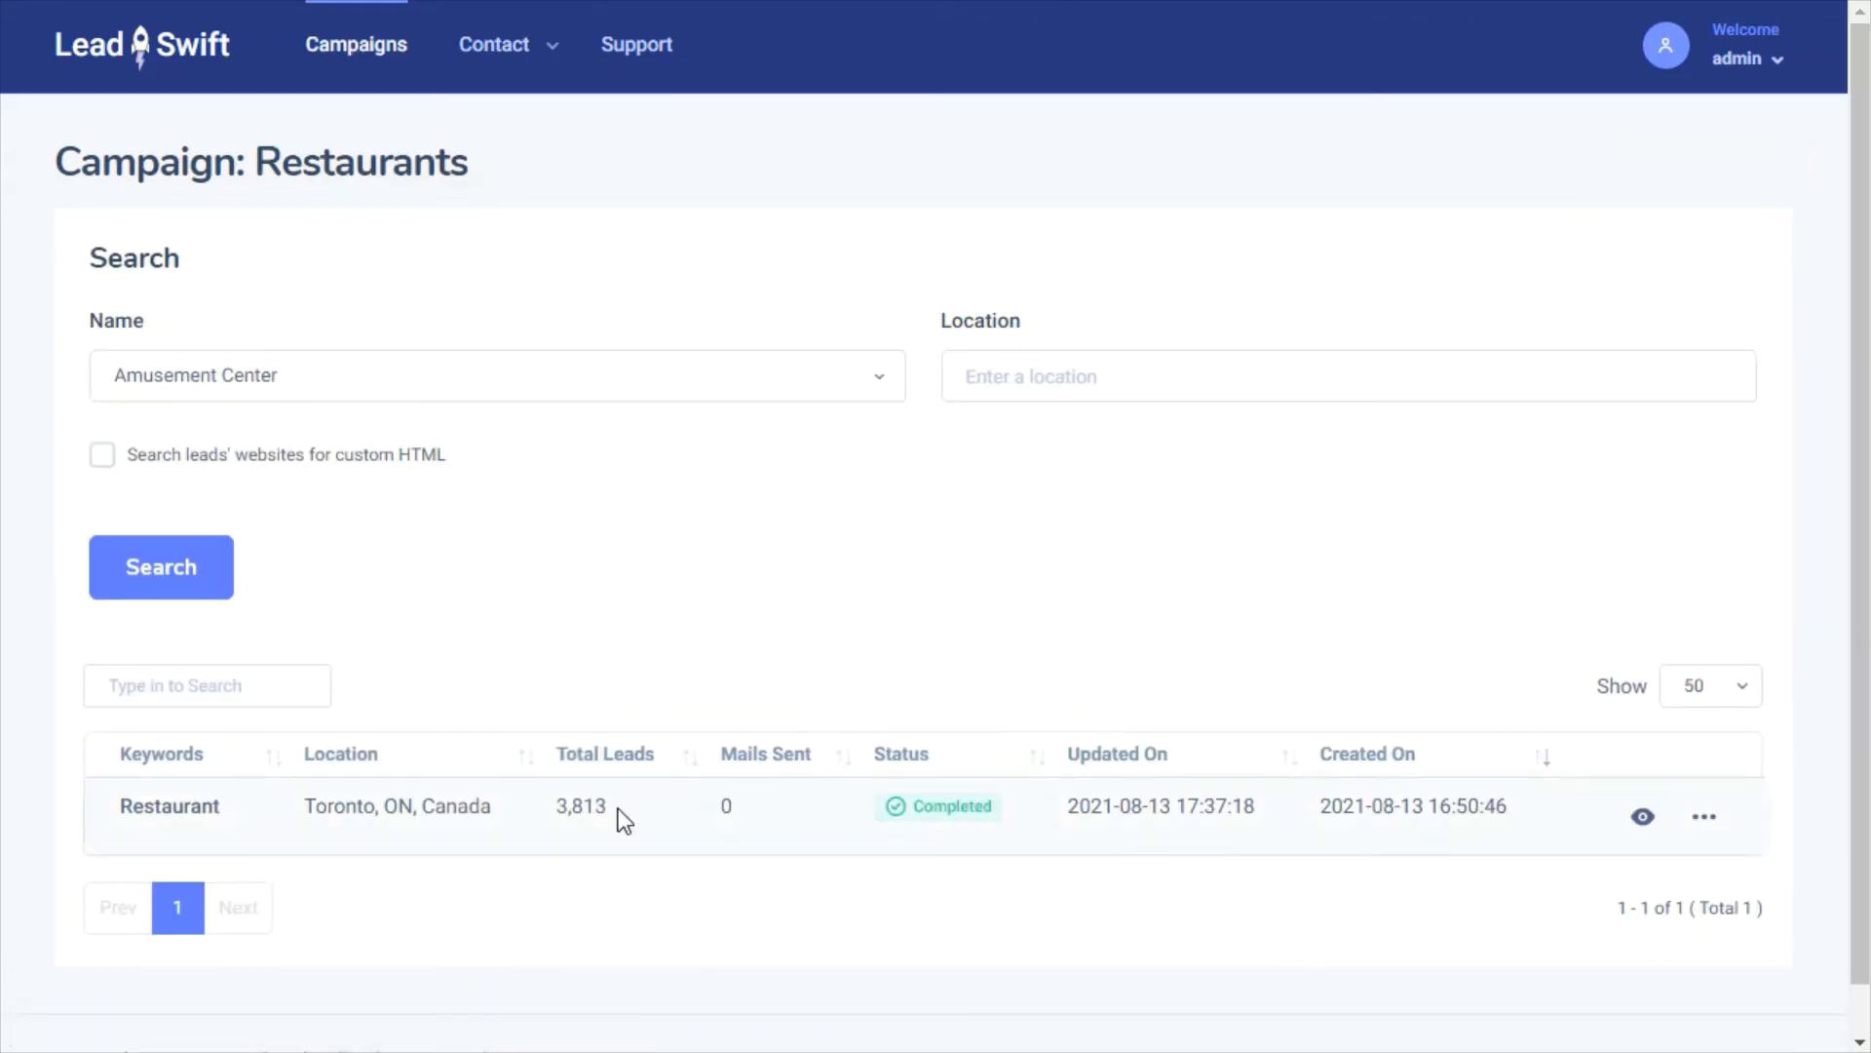
left_click_drag(618, 809, 558, 812)
left_click(866, 903)
mouse_move(1711, 824)
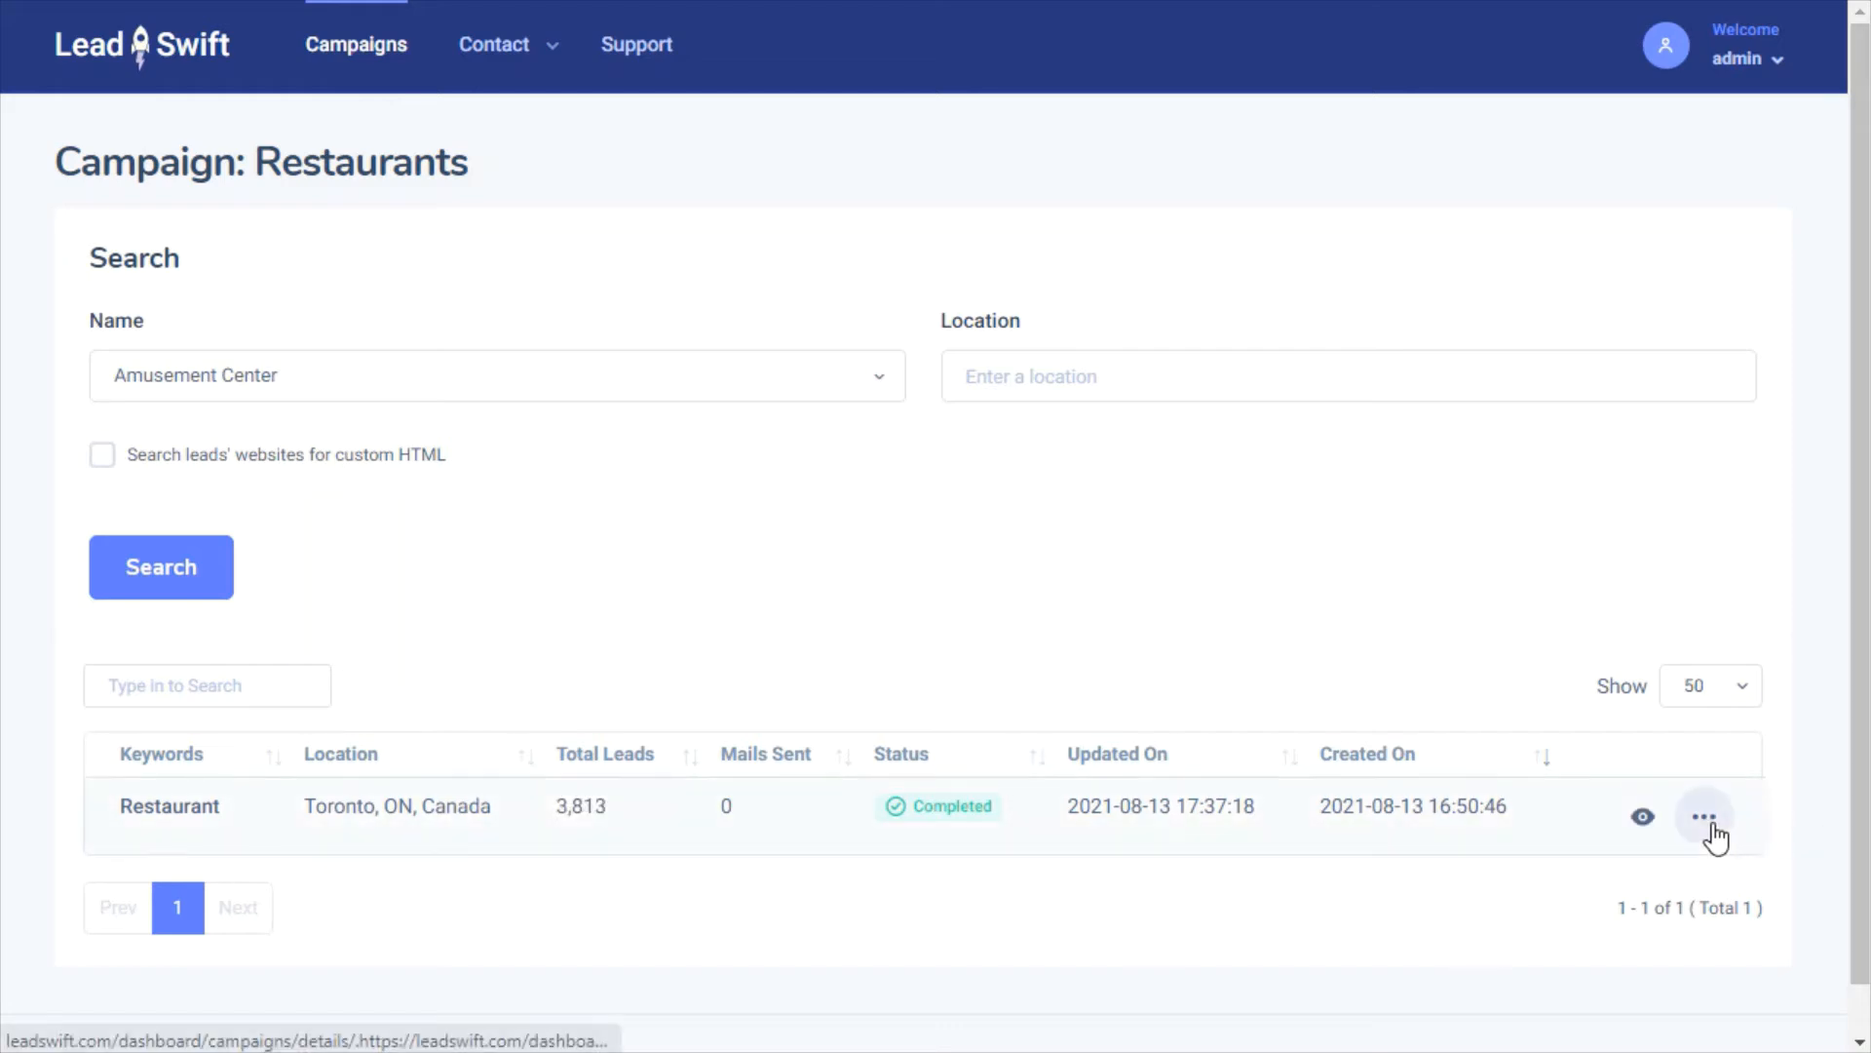
left_click(1644, 819)
left_click(271, 386)
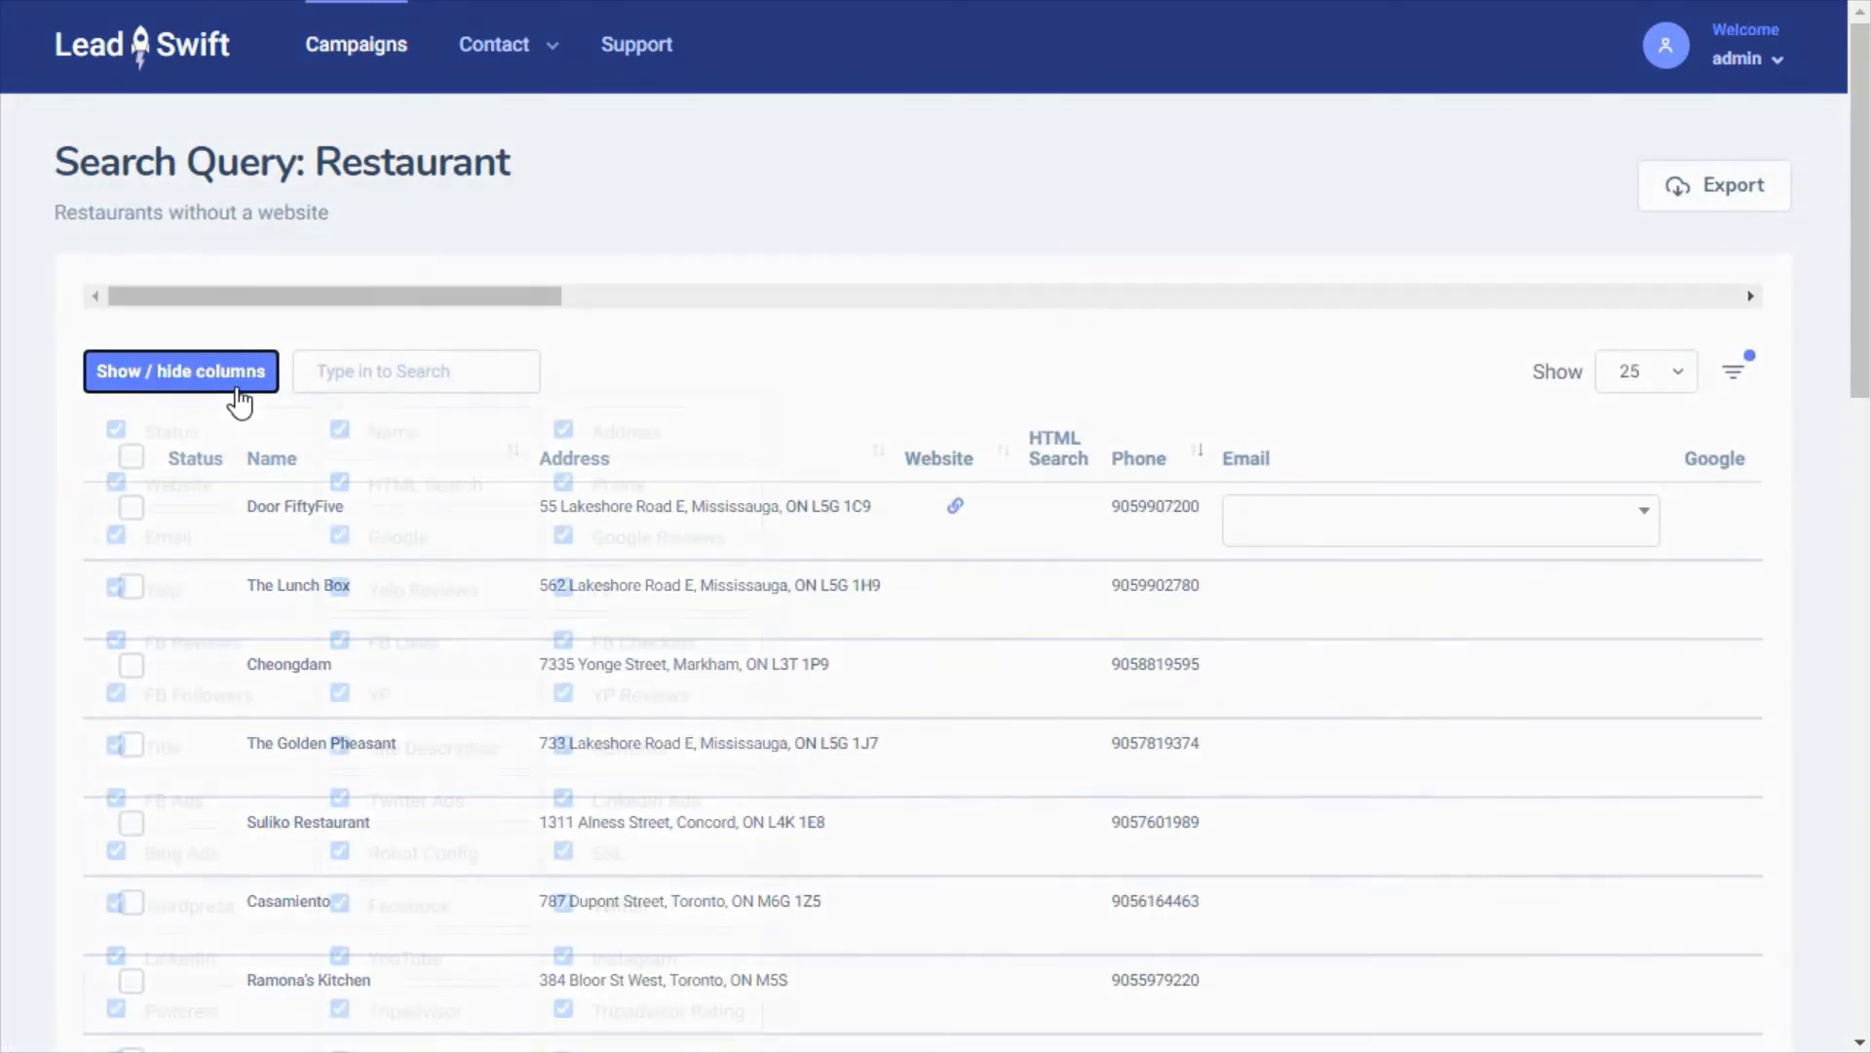
scroll(1857, 281, "down", 4)
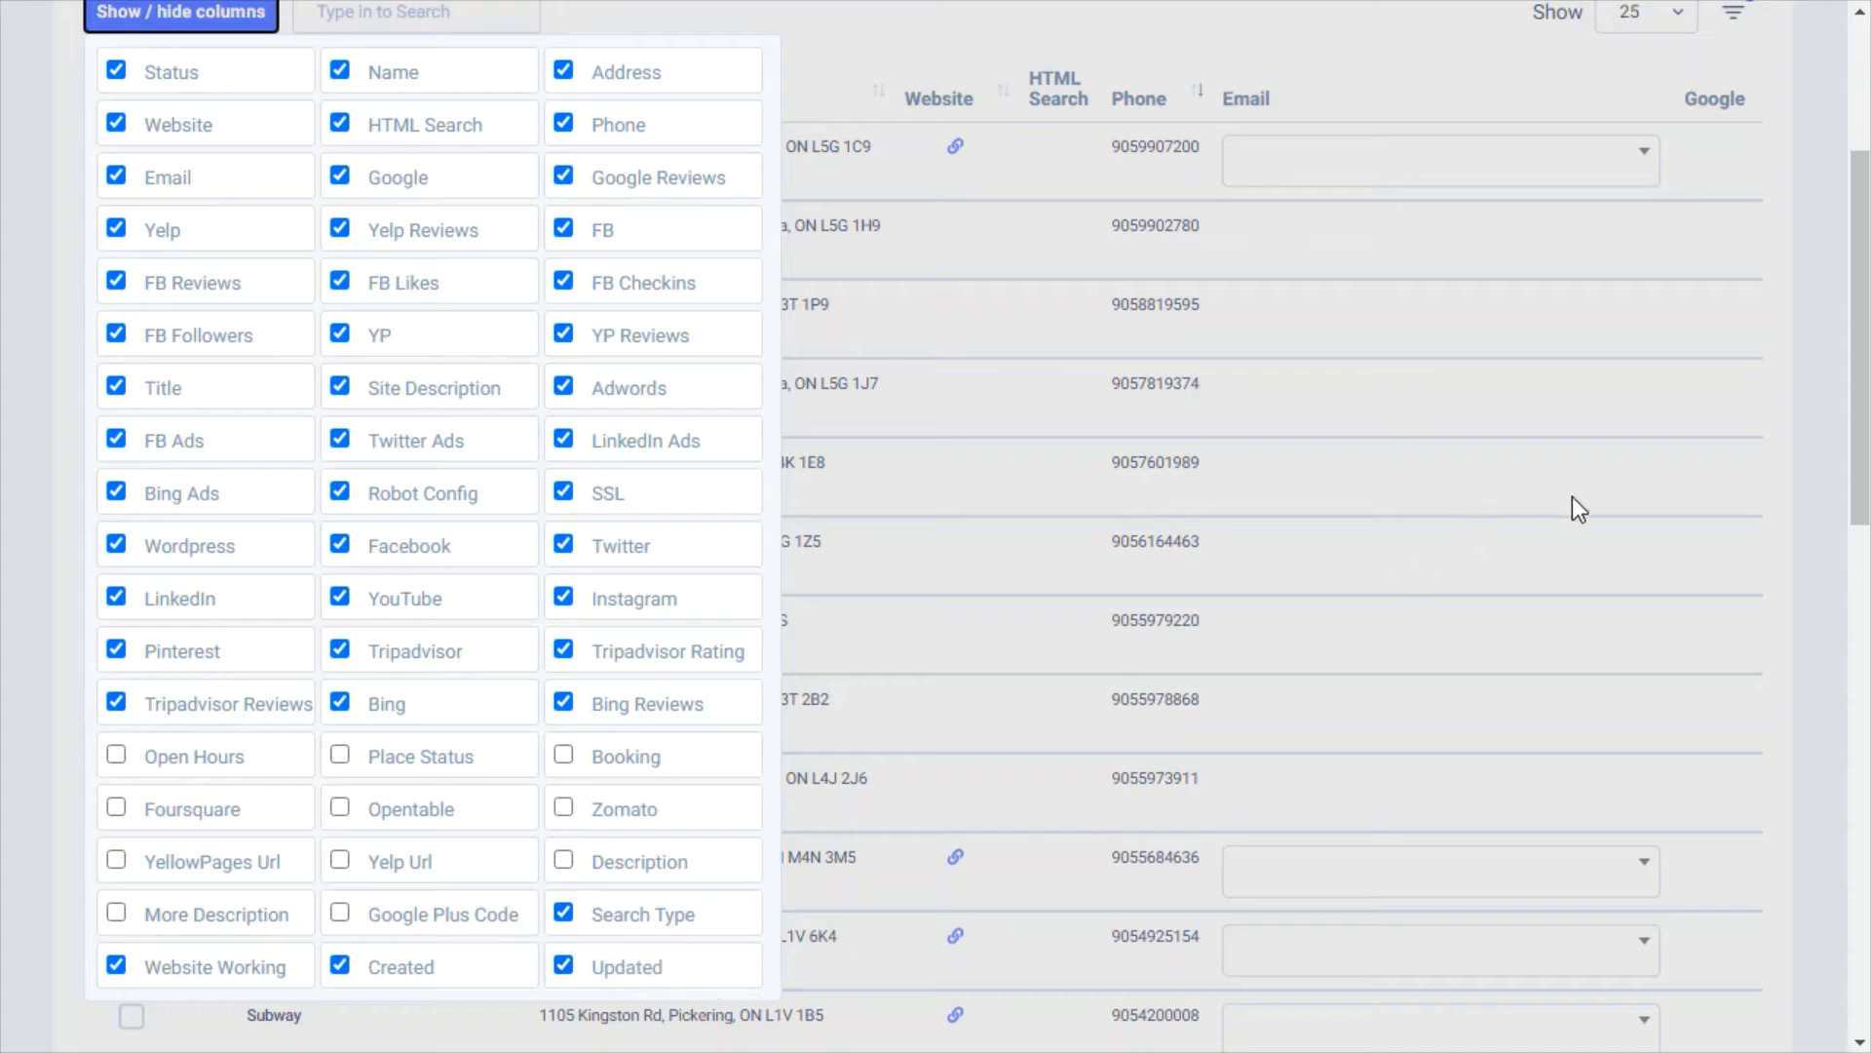
left_click(1651, 476)
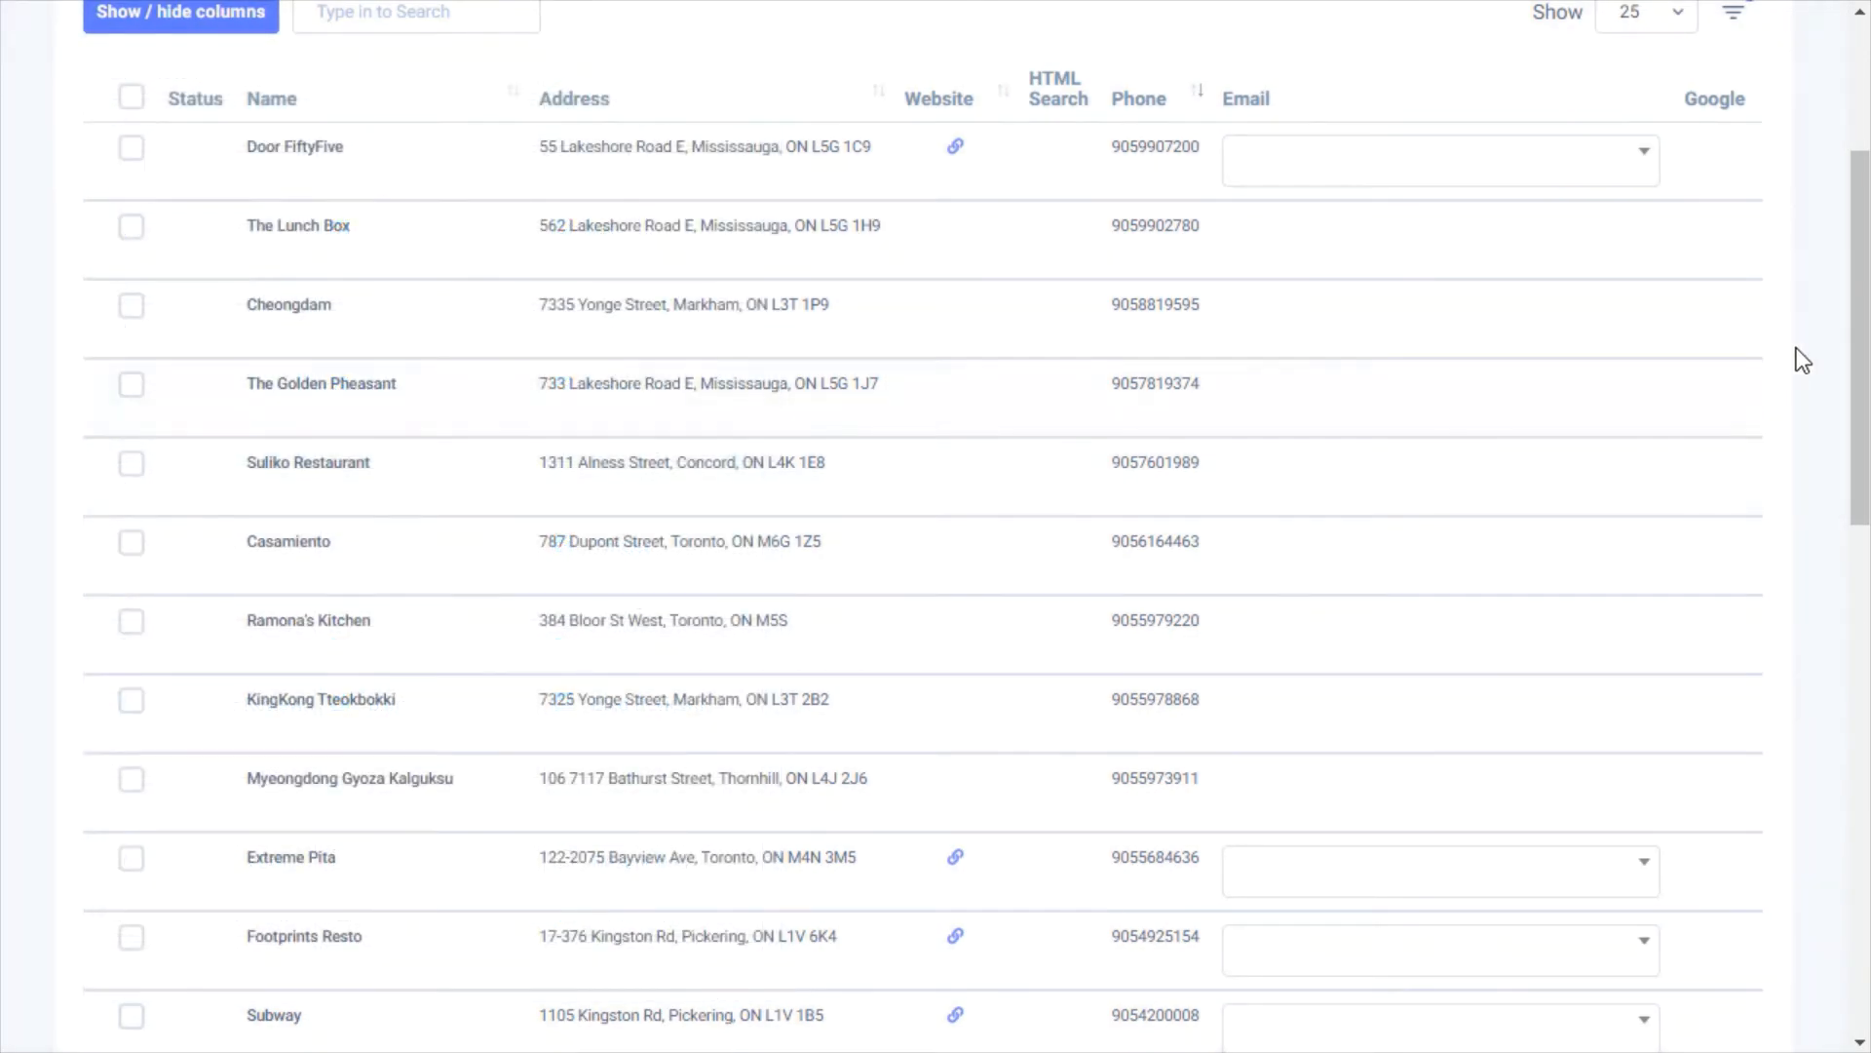
left_click_drag(1866, 334, 1867, 820)
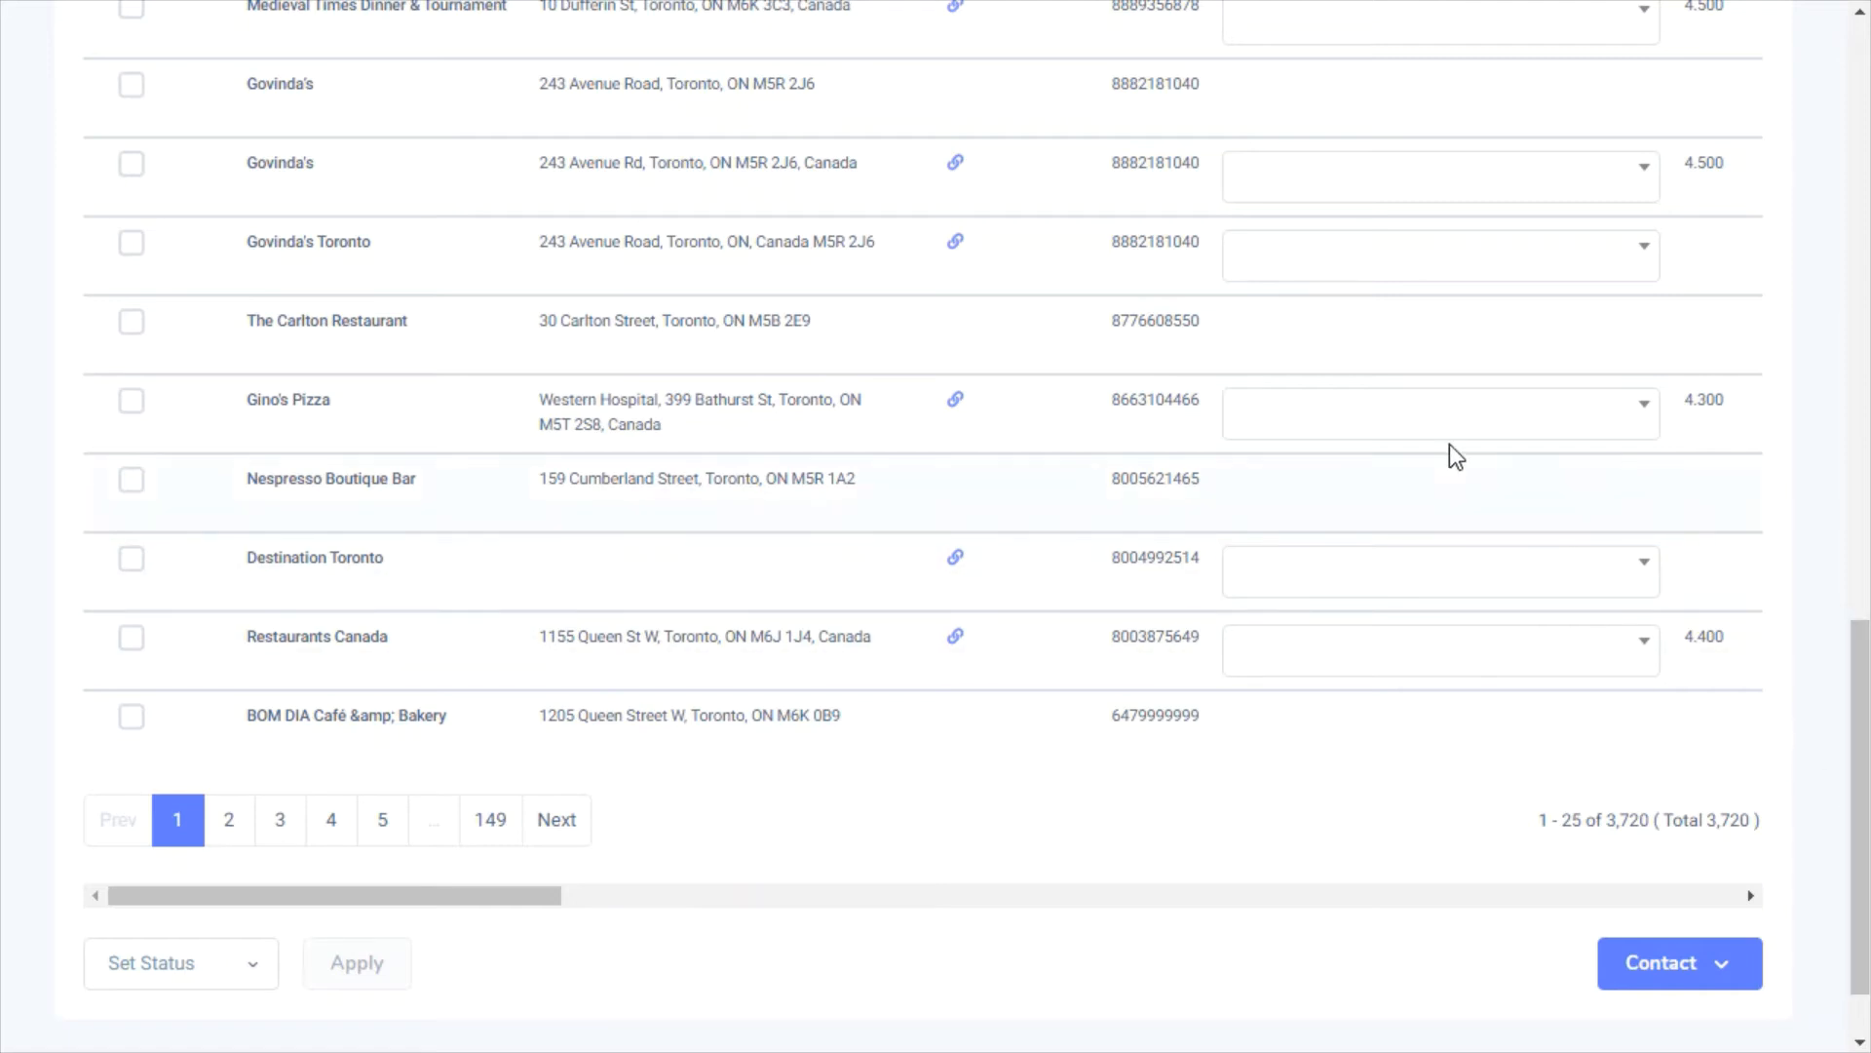
left_click(1422, 413)
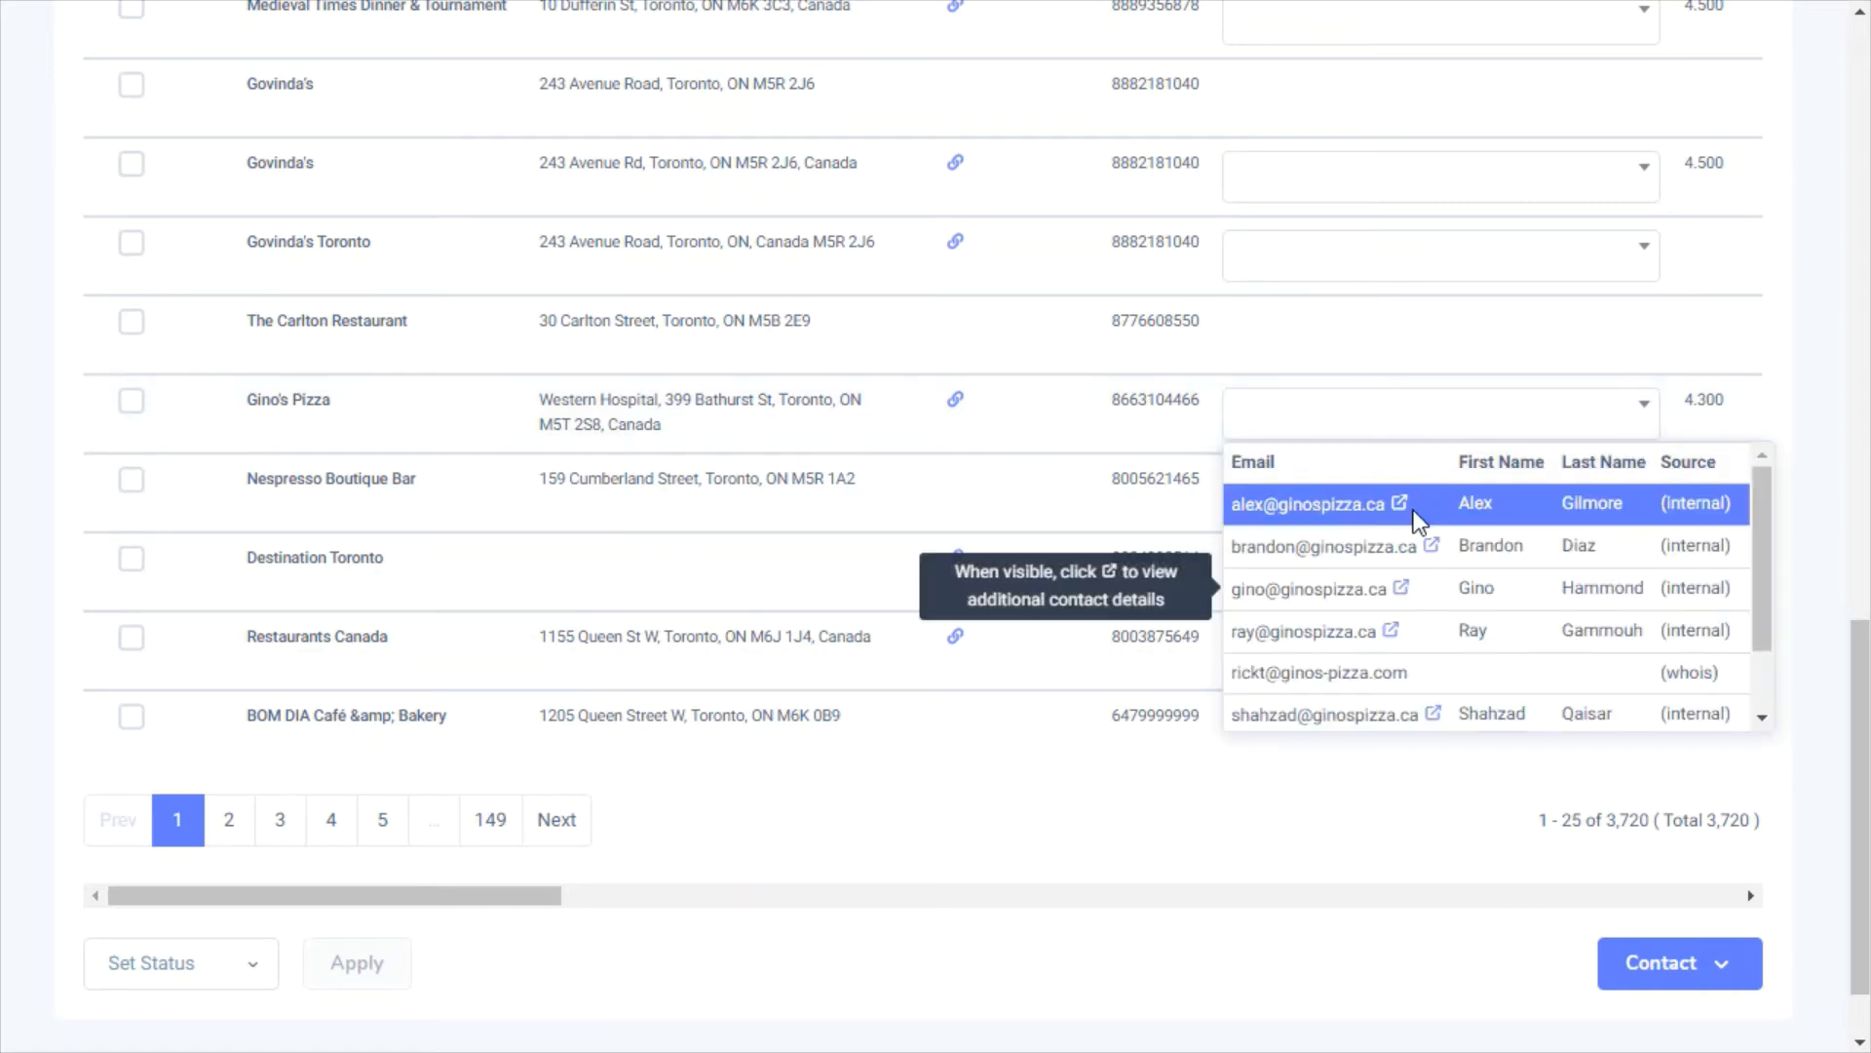
left_click(1430, 517)
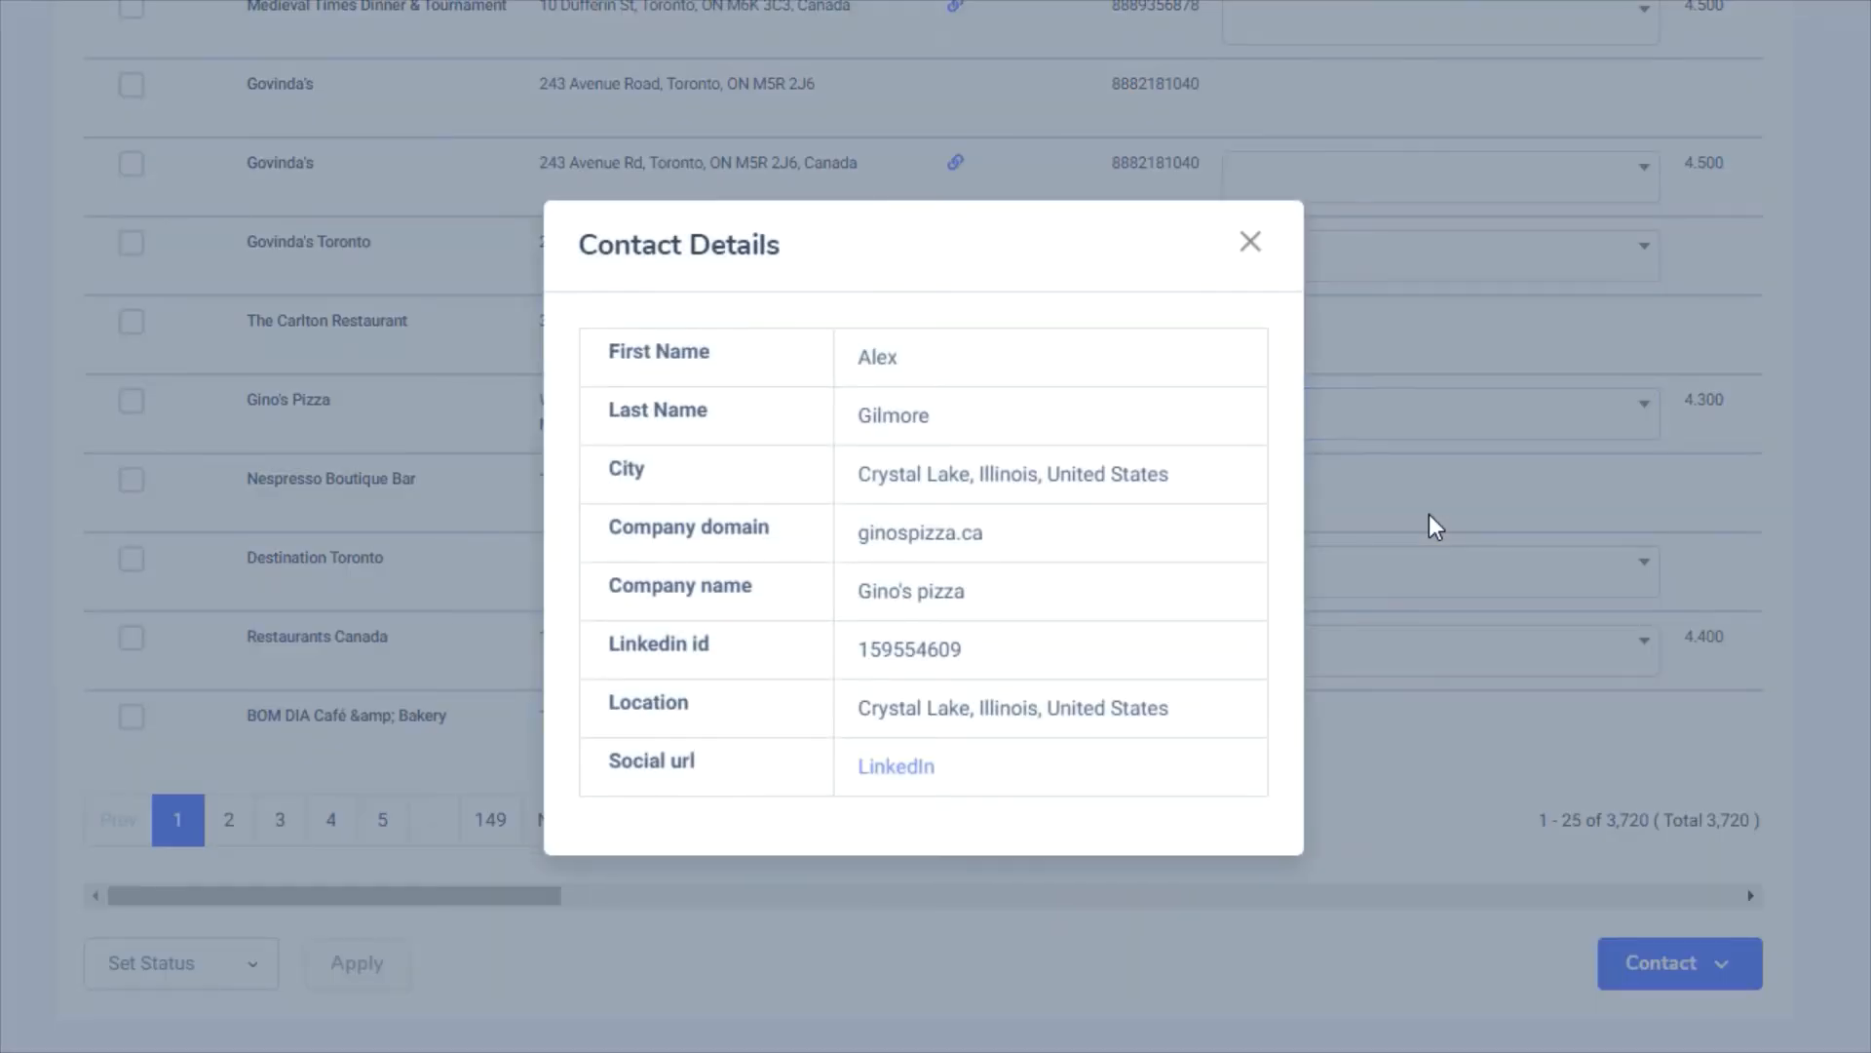
left_click(1429, 516)
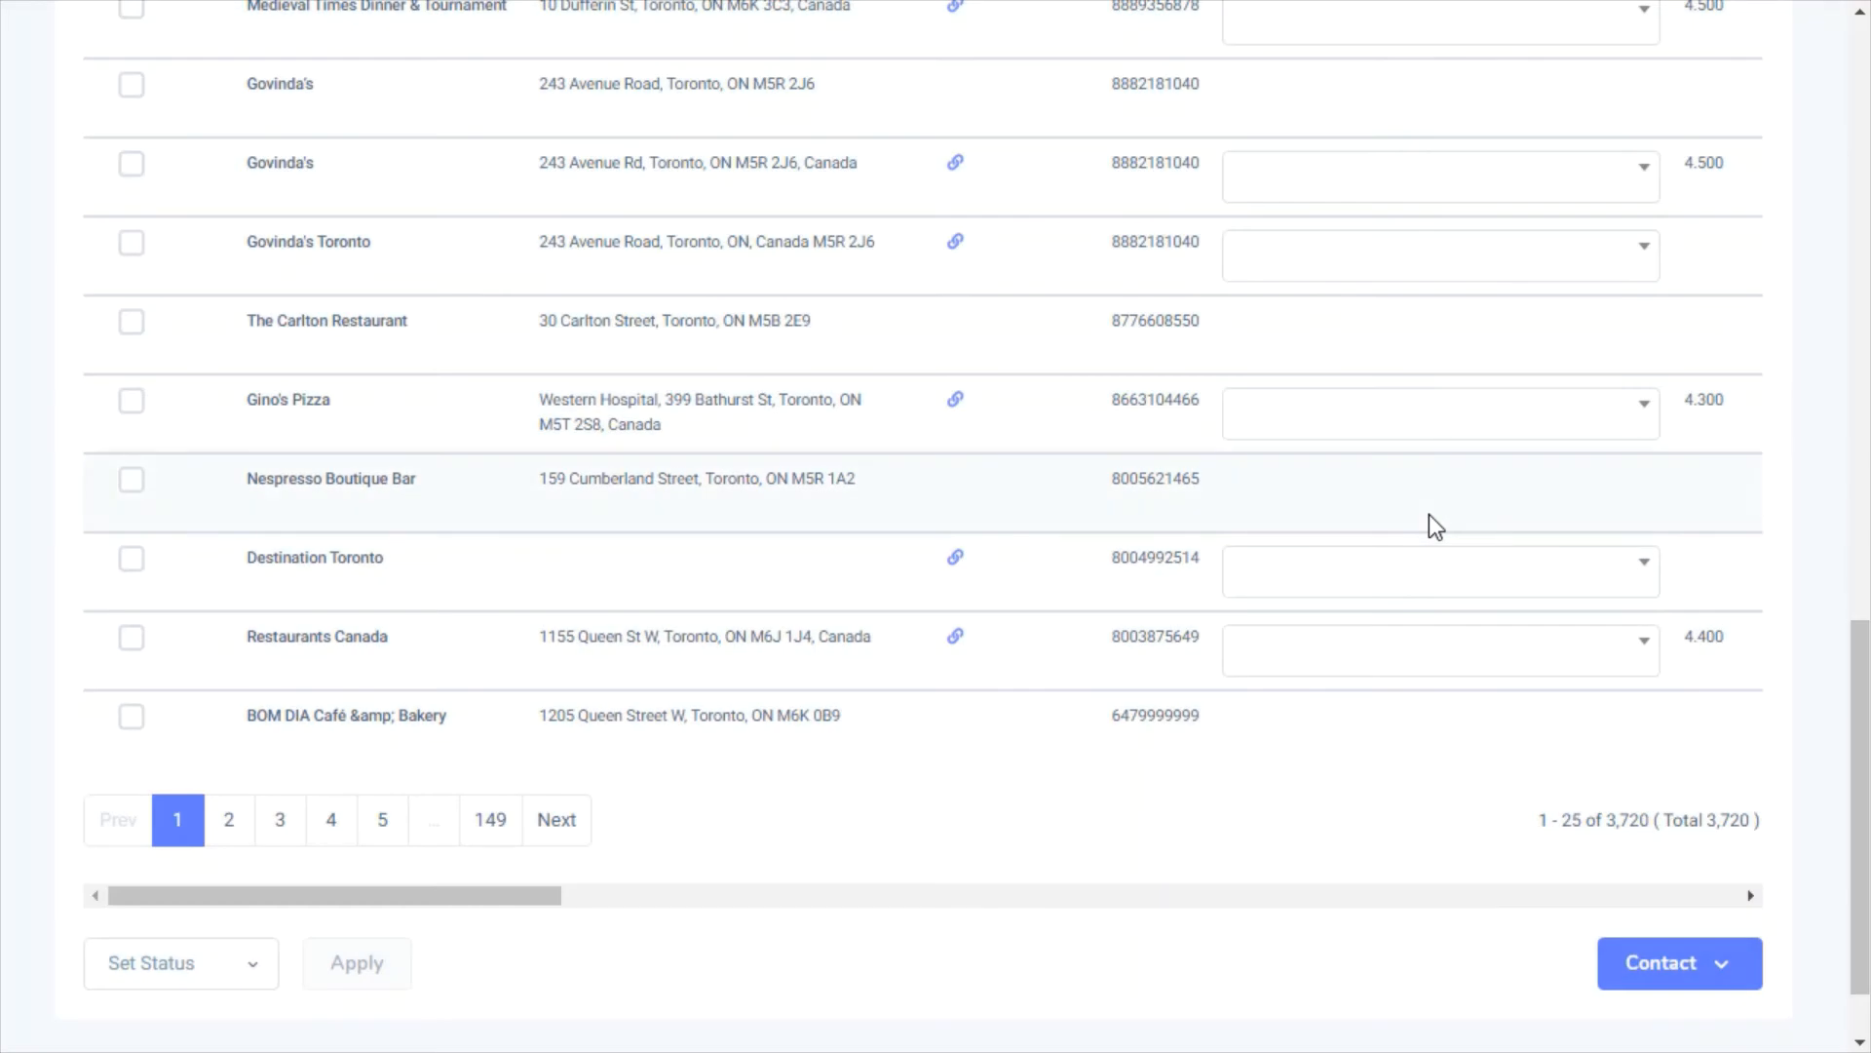
scroll(1482, 230, "up", 5)
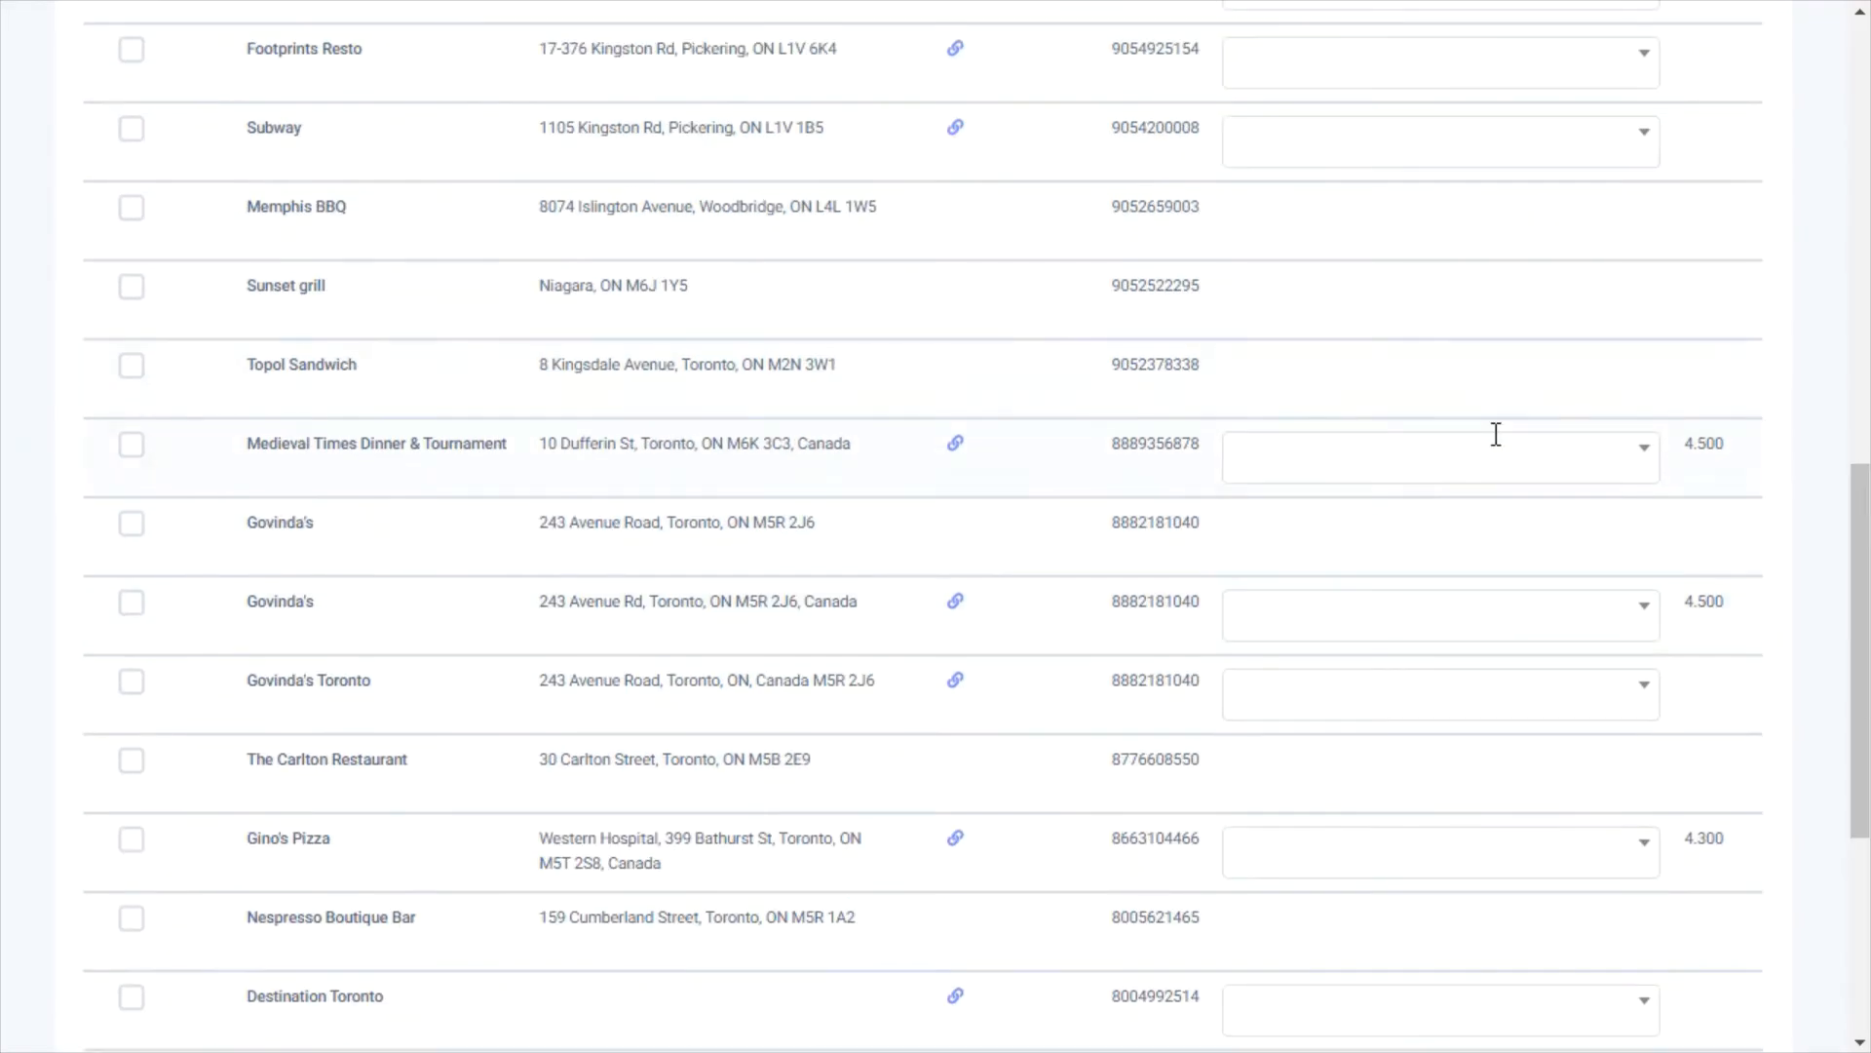
mouse_move(1493, 435)
left_click_drag(1833, 565, 1841, 300)
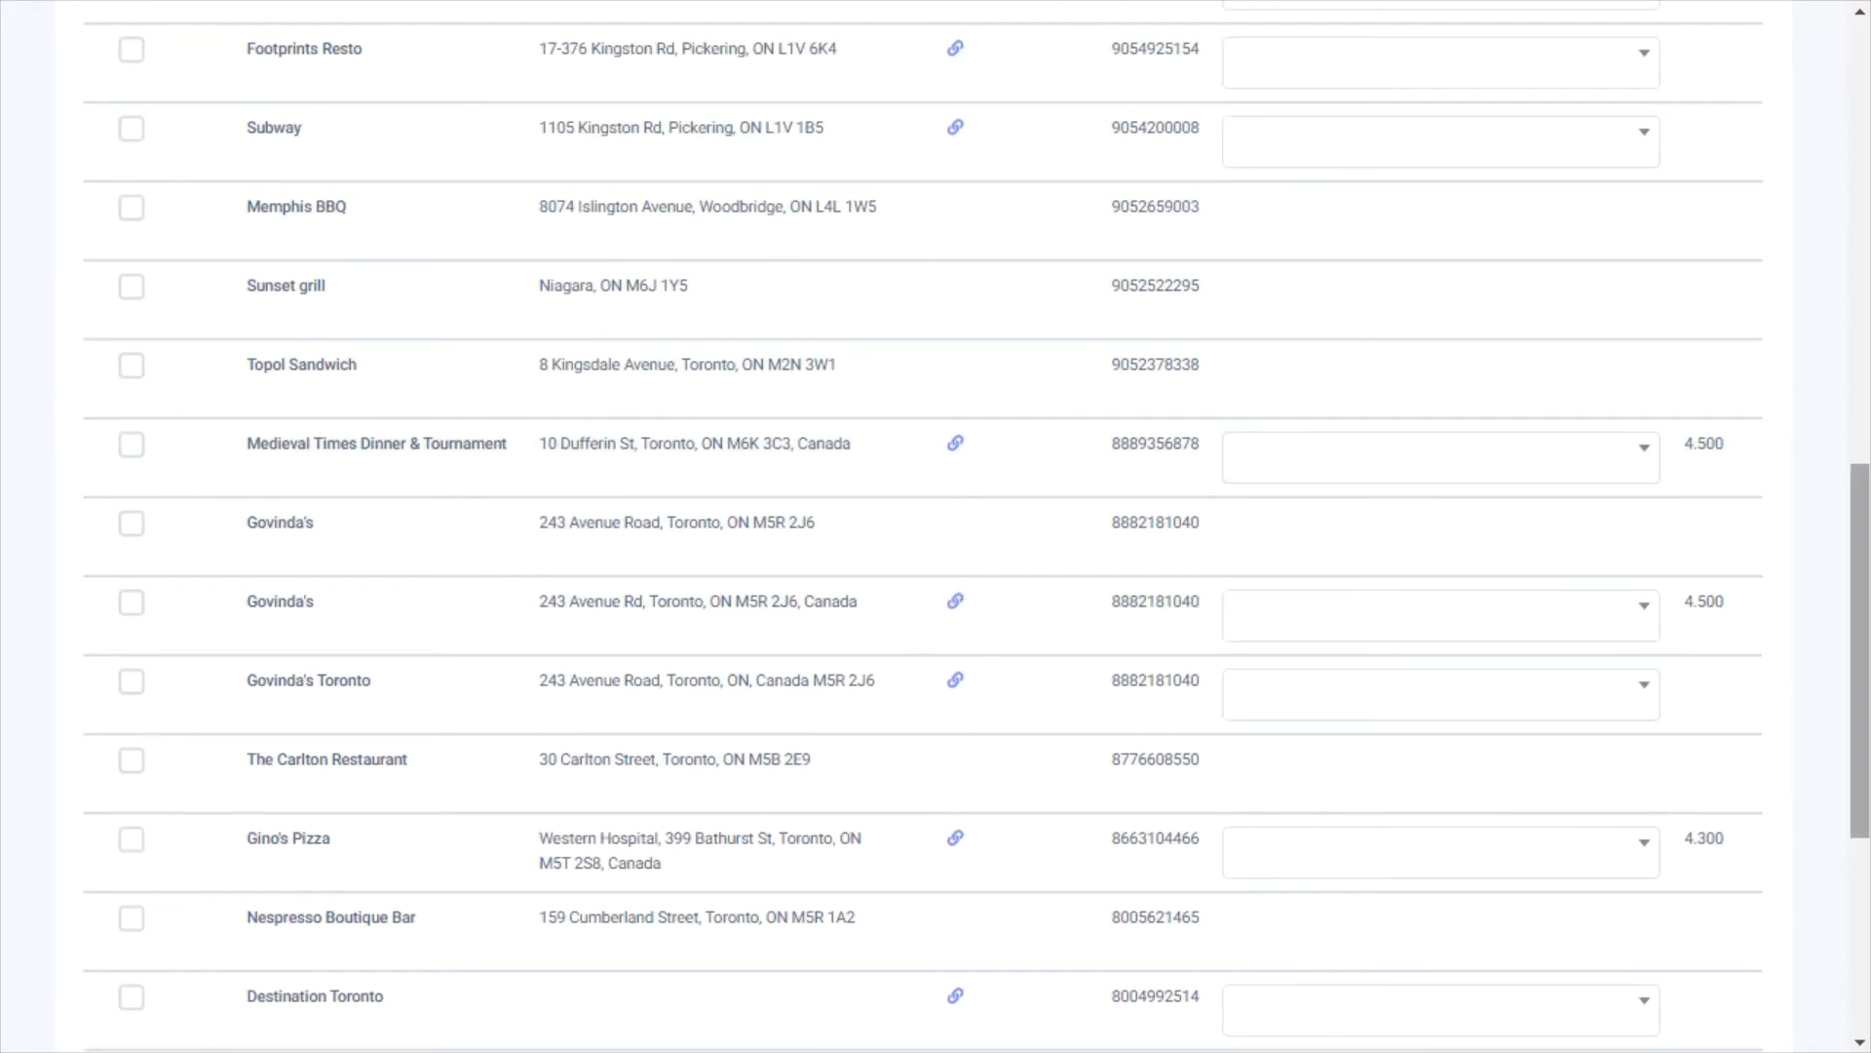
left_click_drag(1862, 512, 1841, 58)
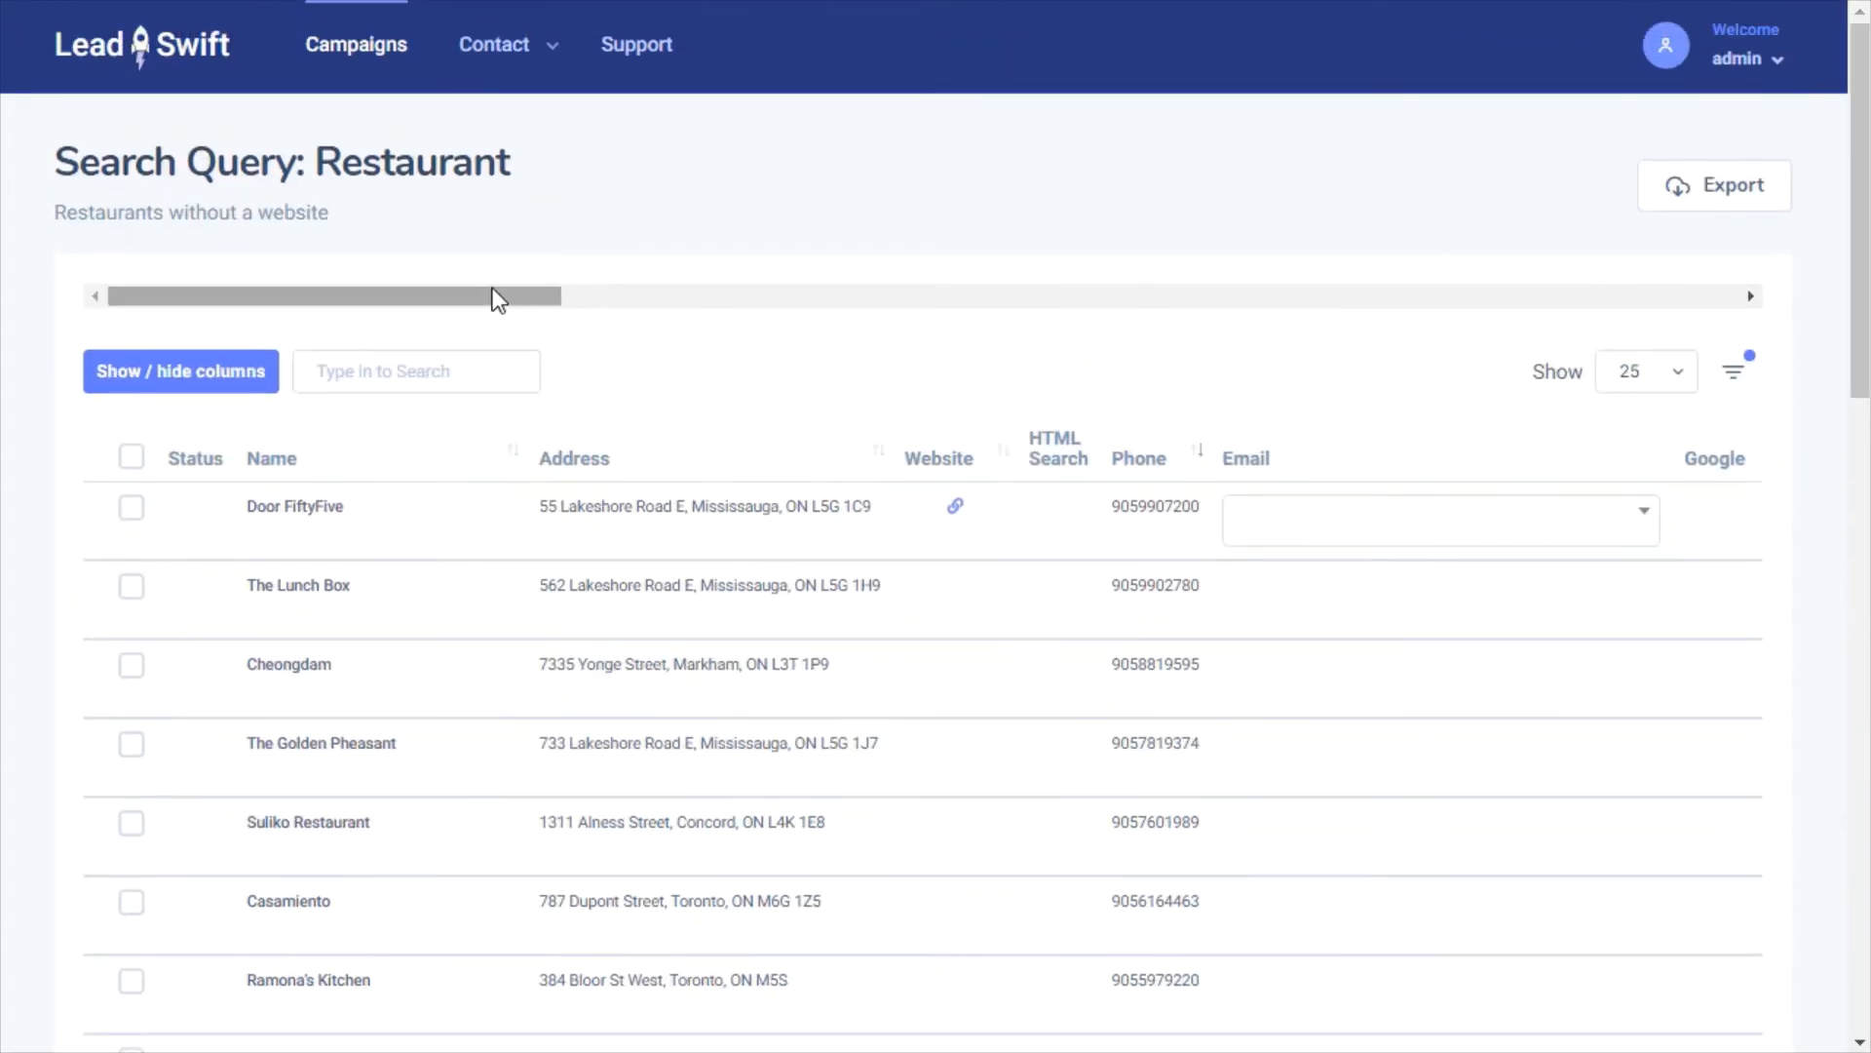
left_click_drag(493, 293, 1704, 335)
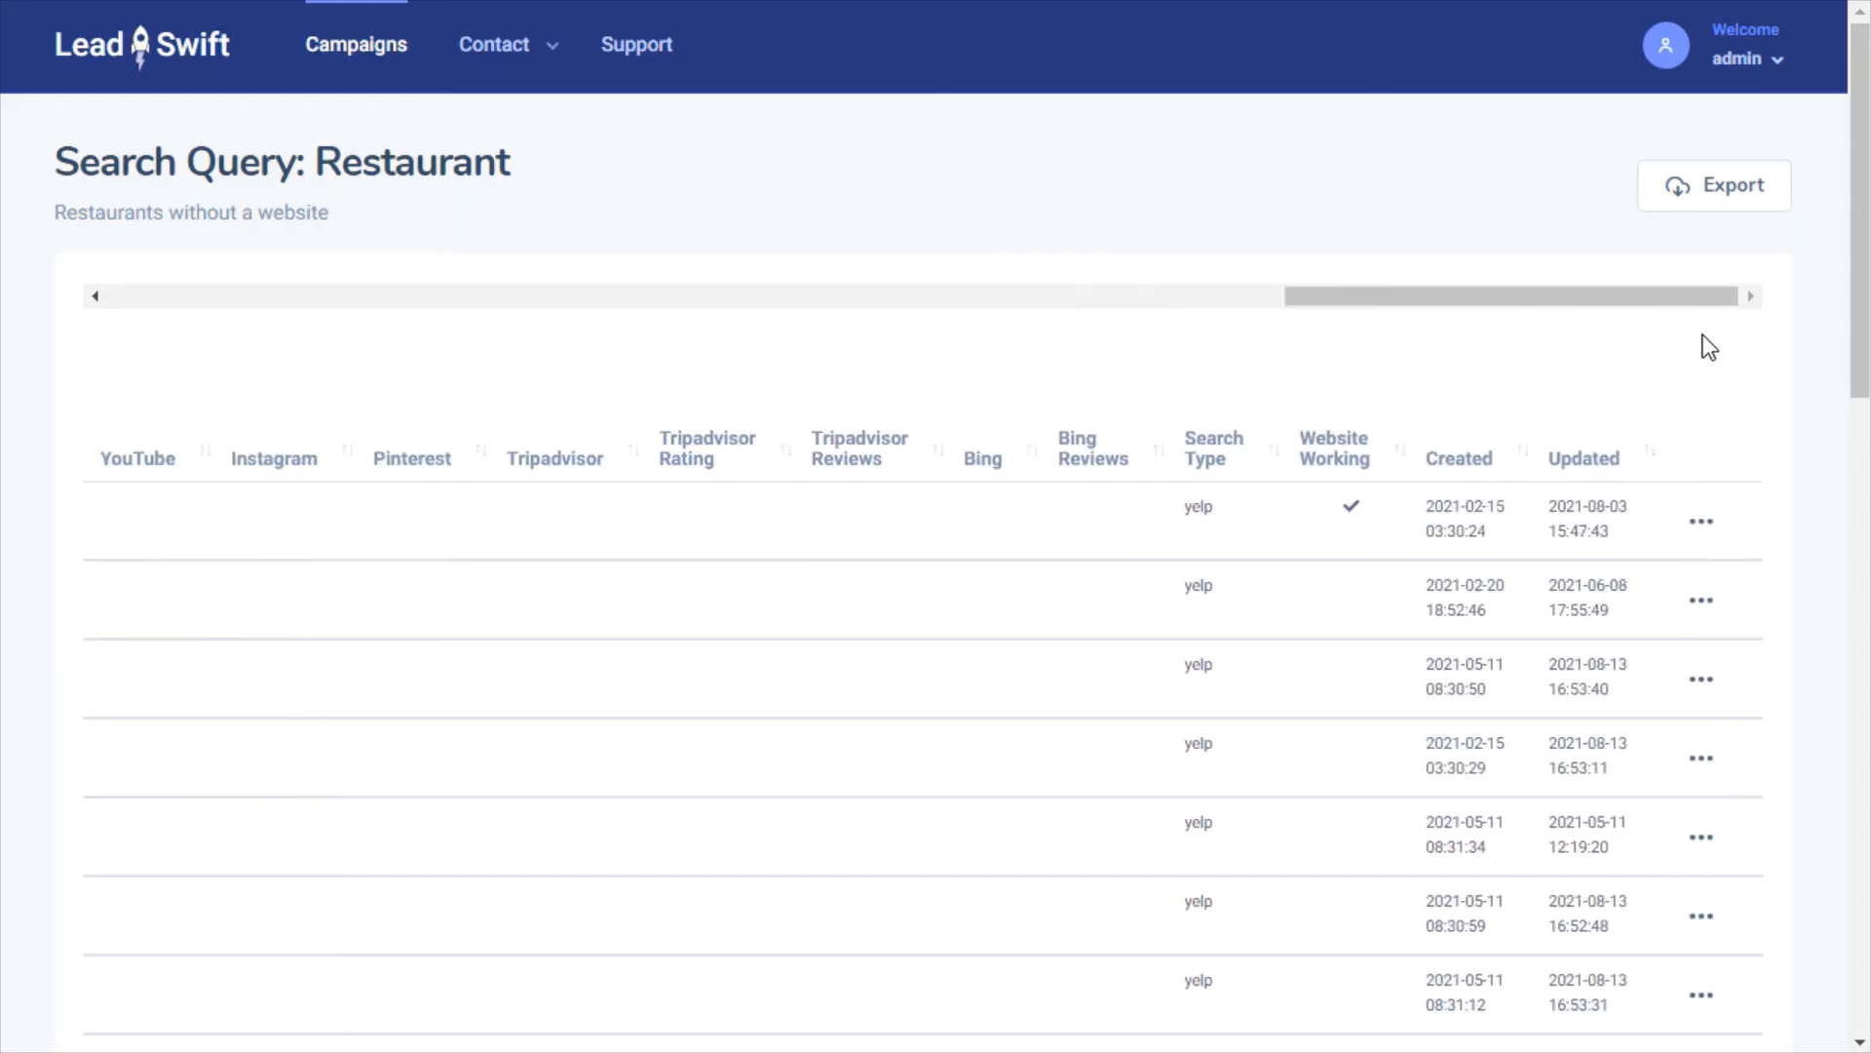
left_click(1701, 524)
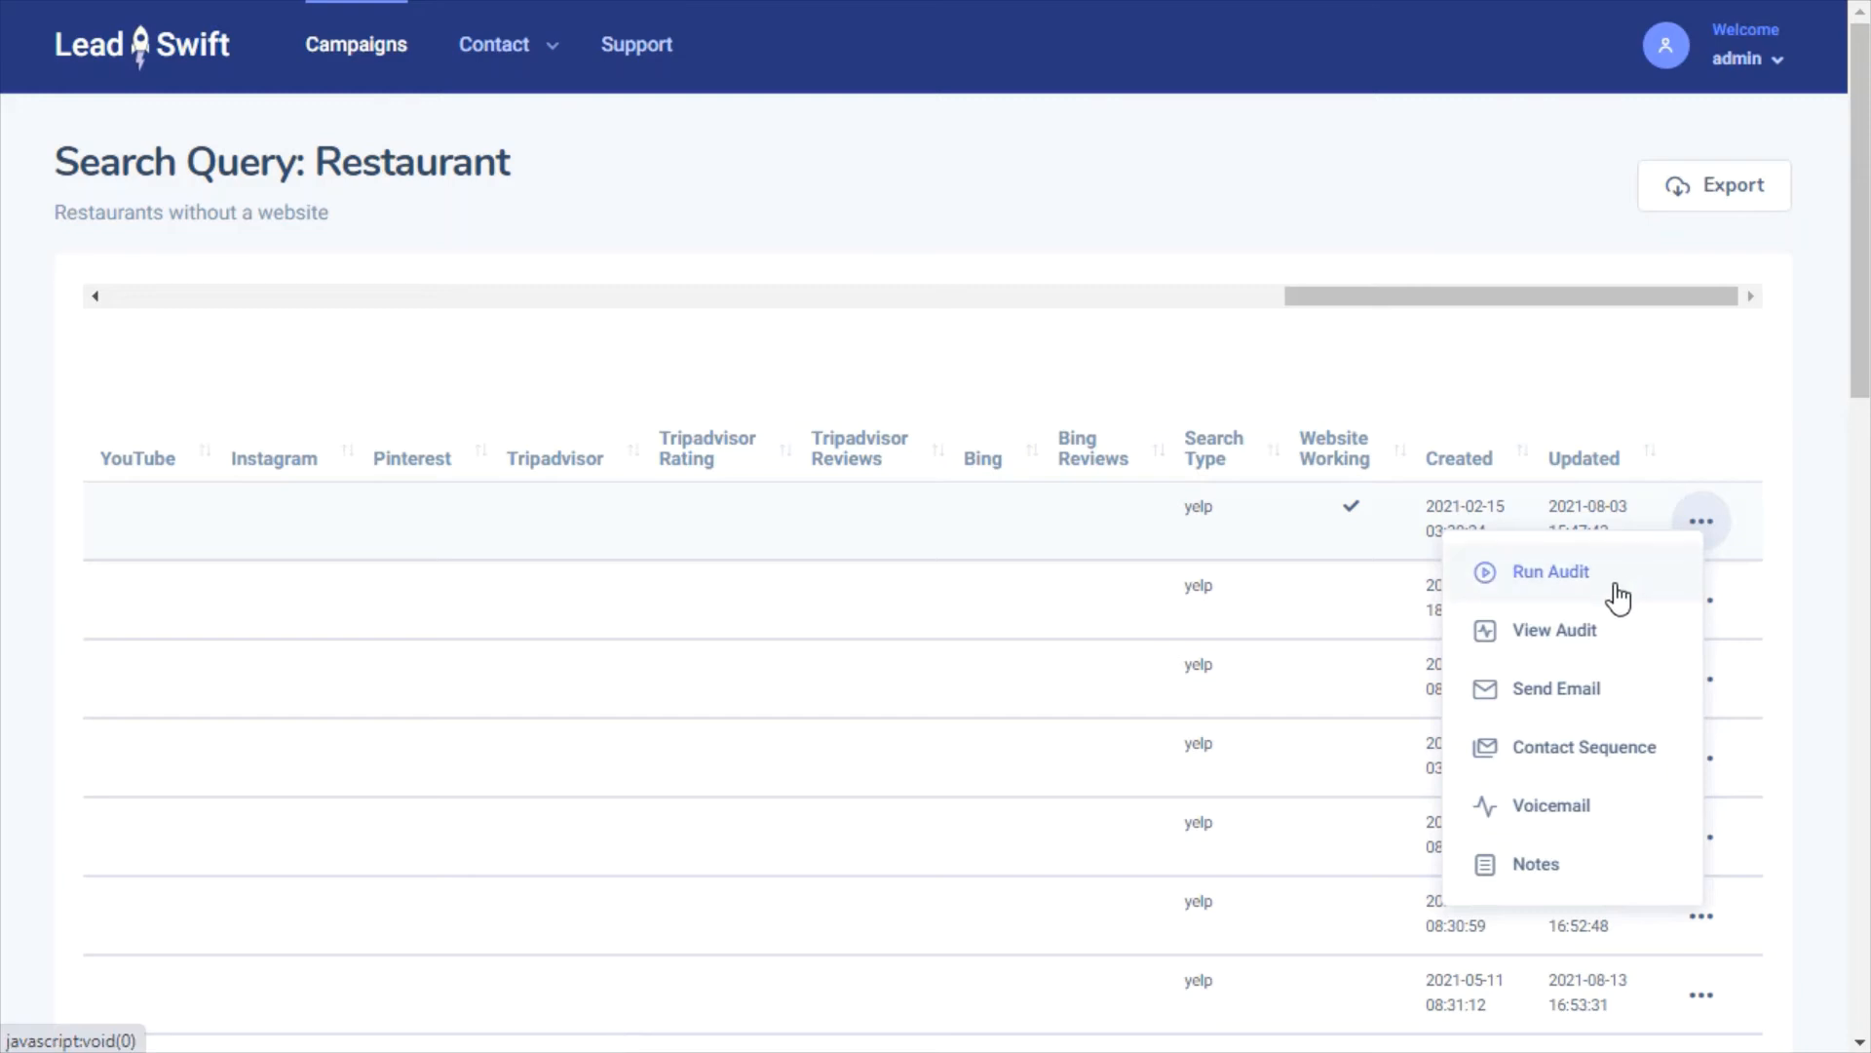
left_click(1737, 478)
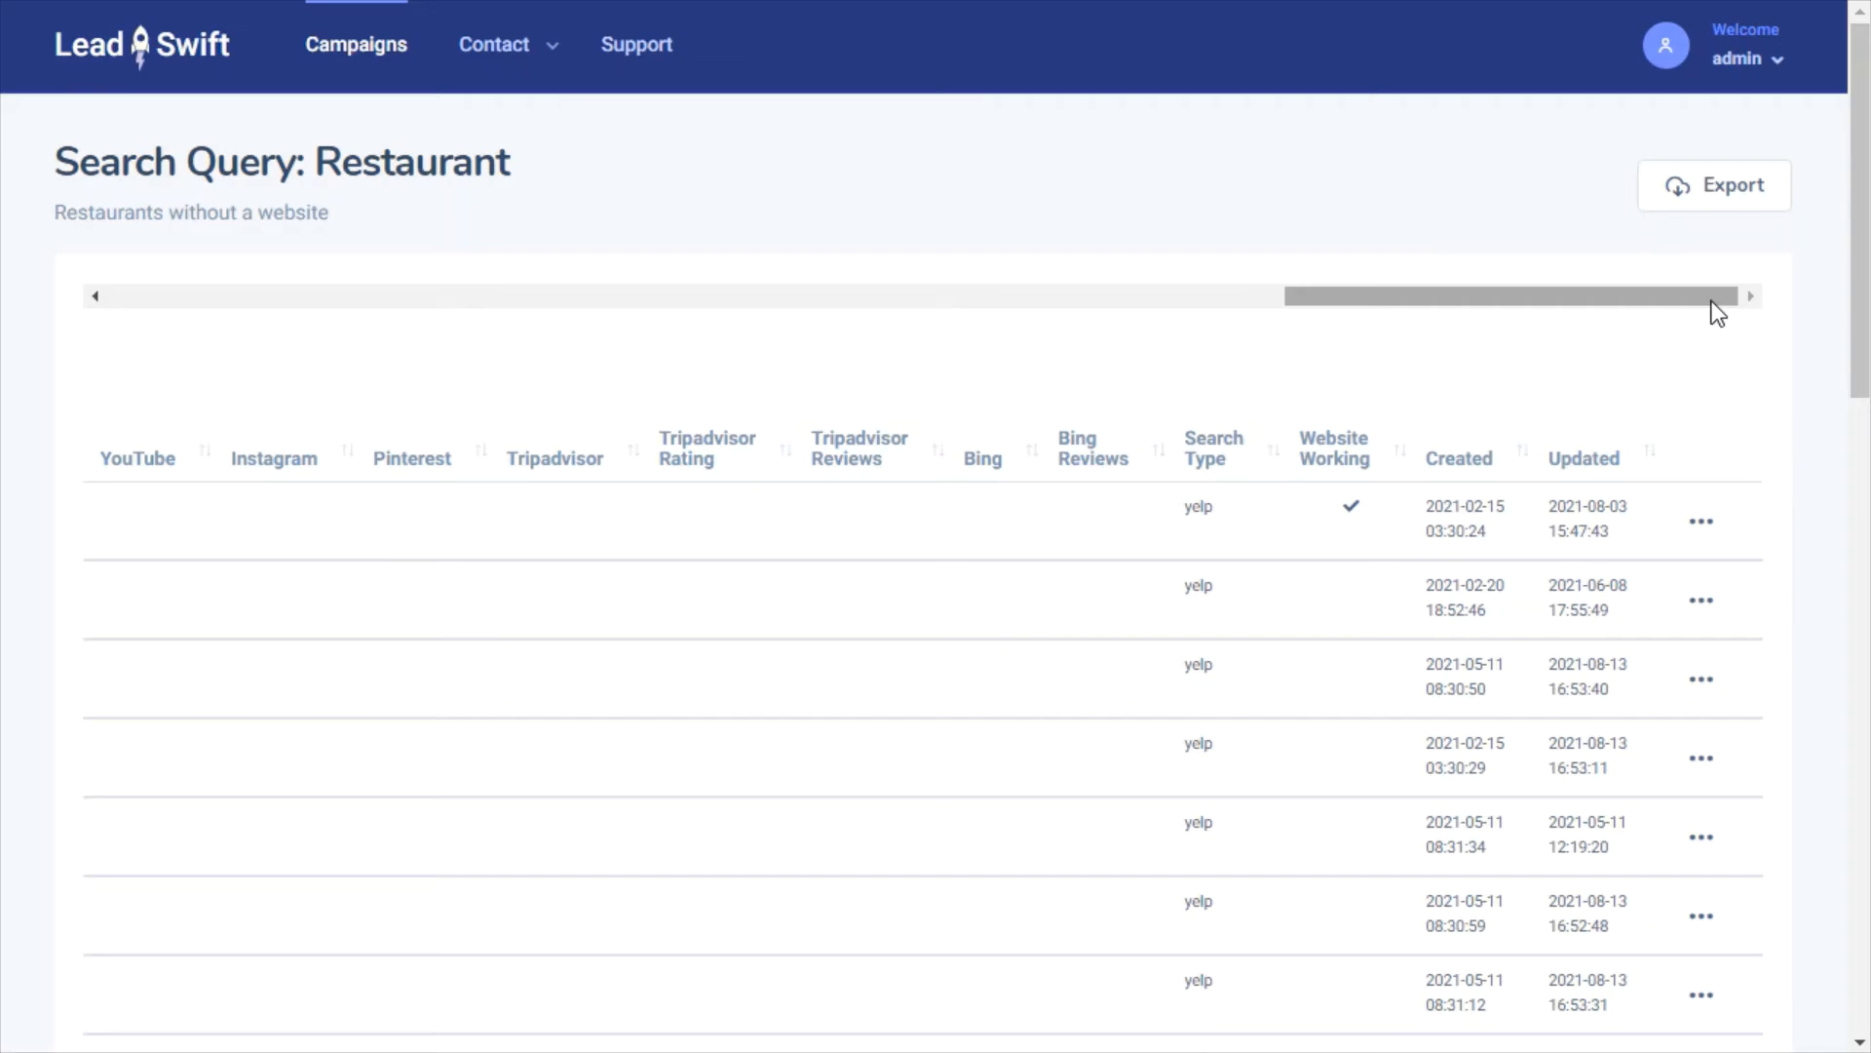
left_click_drag(1718, 312, 487, 375)
left_click_drag(1862, 405, 1852, 926)
left_click_drag(517, 979, 1432, 1029)
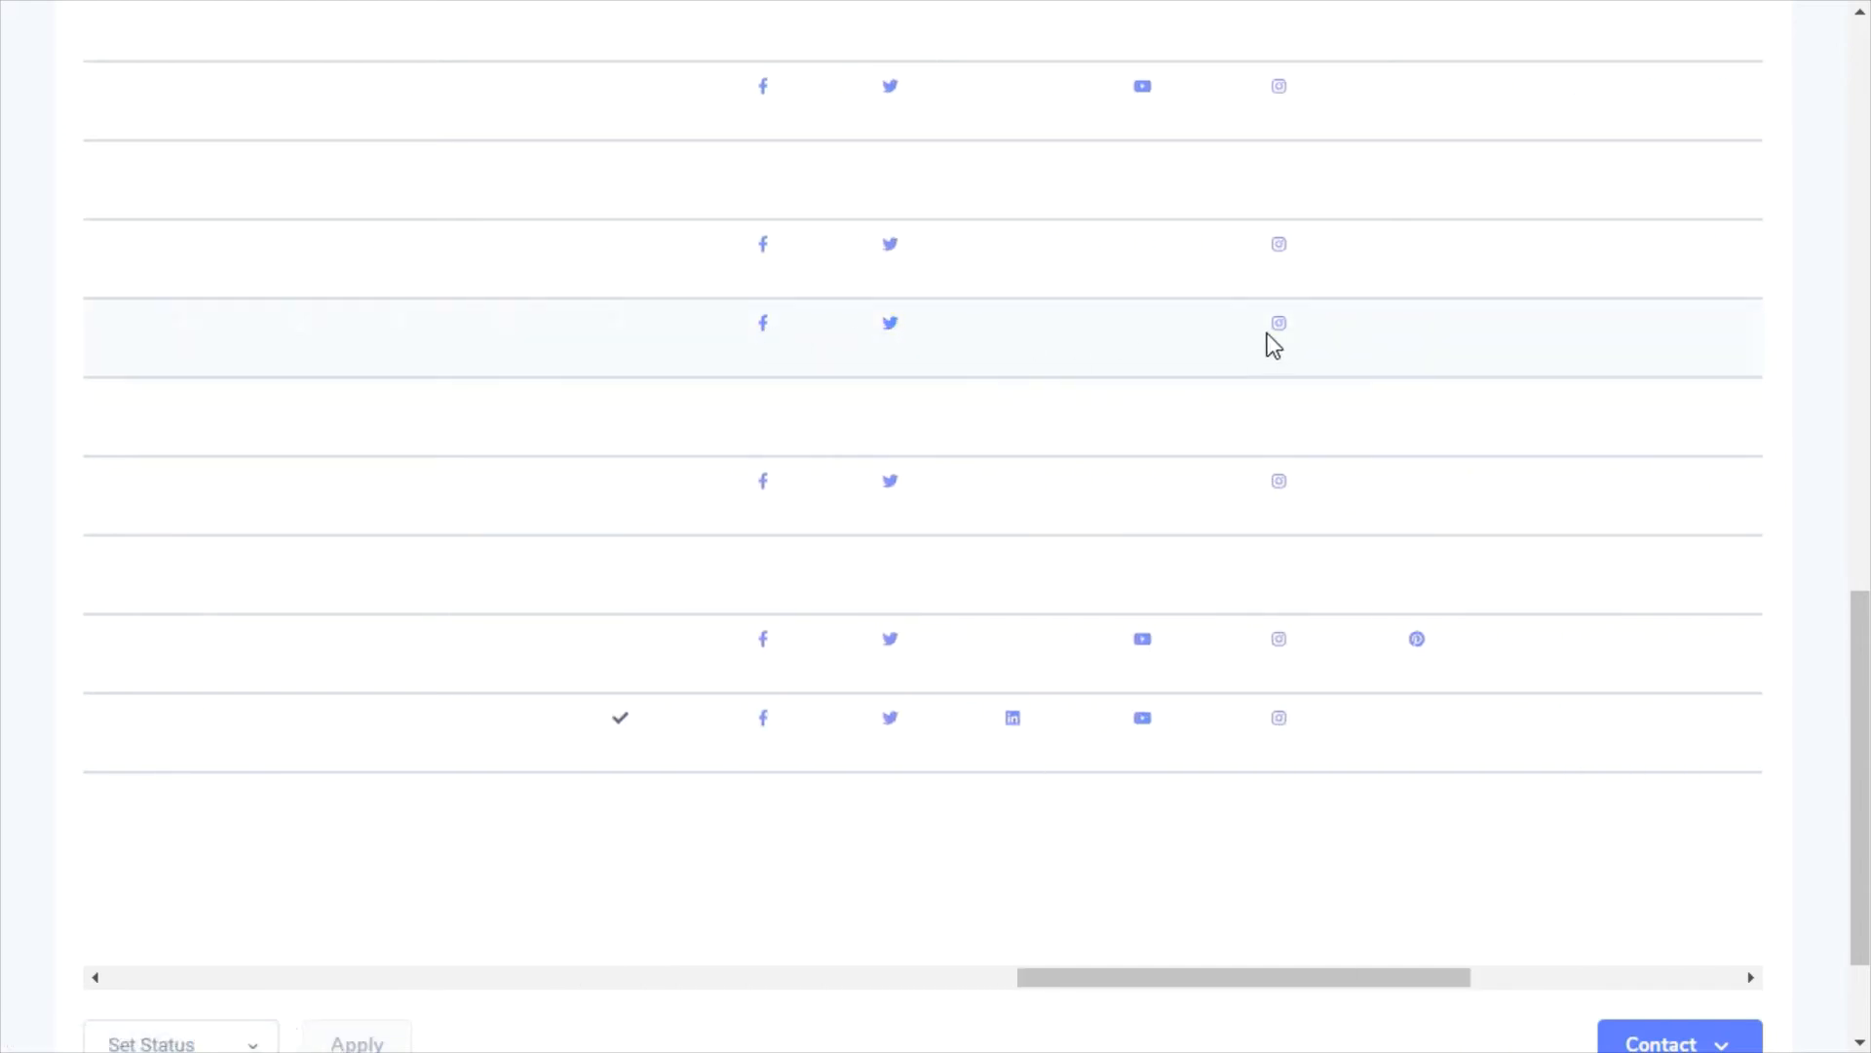
left_click_drag(1376, 980, 468, 982)
left_click_drag(1859, 939, 1863, 526)
Try the website, title, Facebook and FB Ads lead filters, leaving each cleared
left_click(1736, 397)
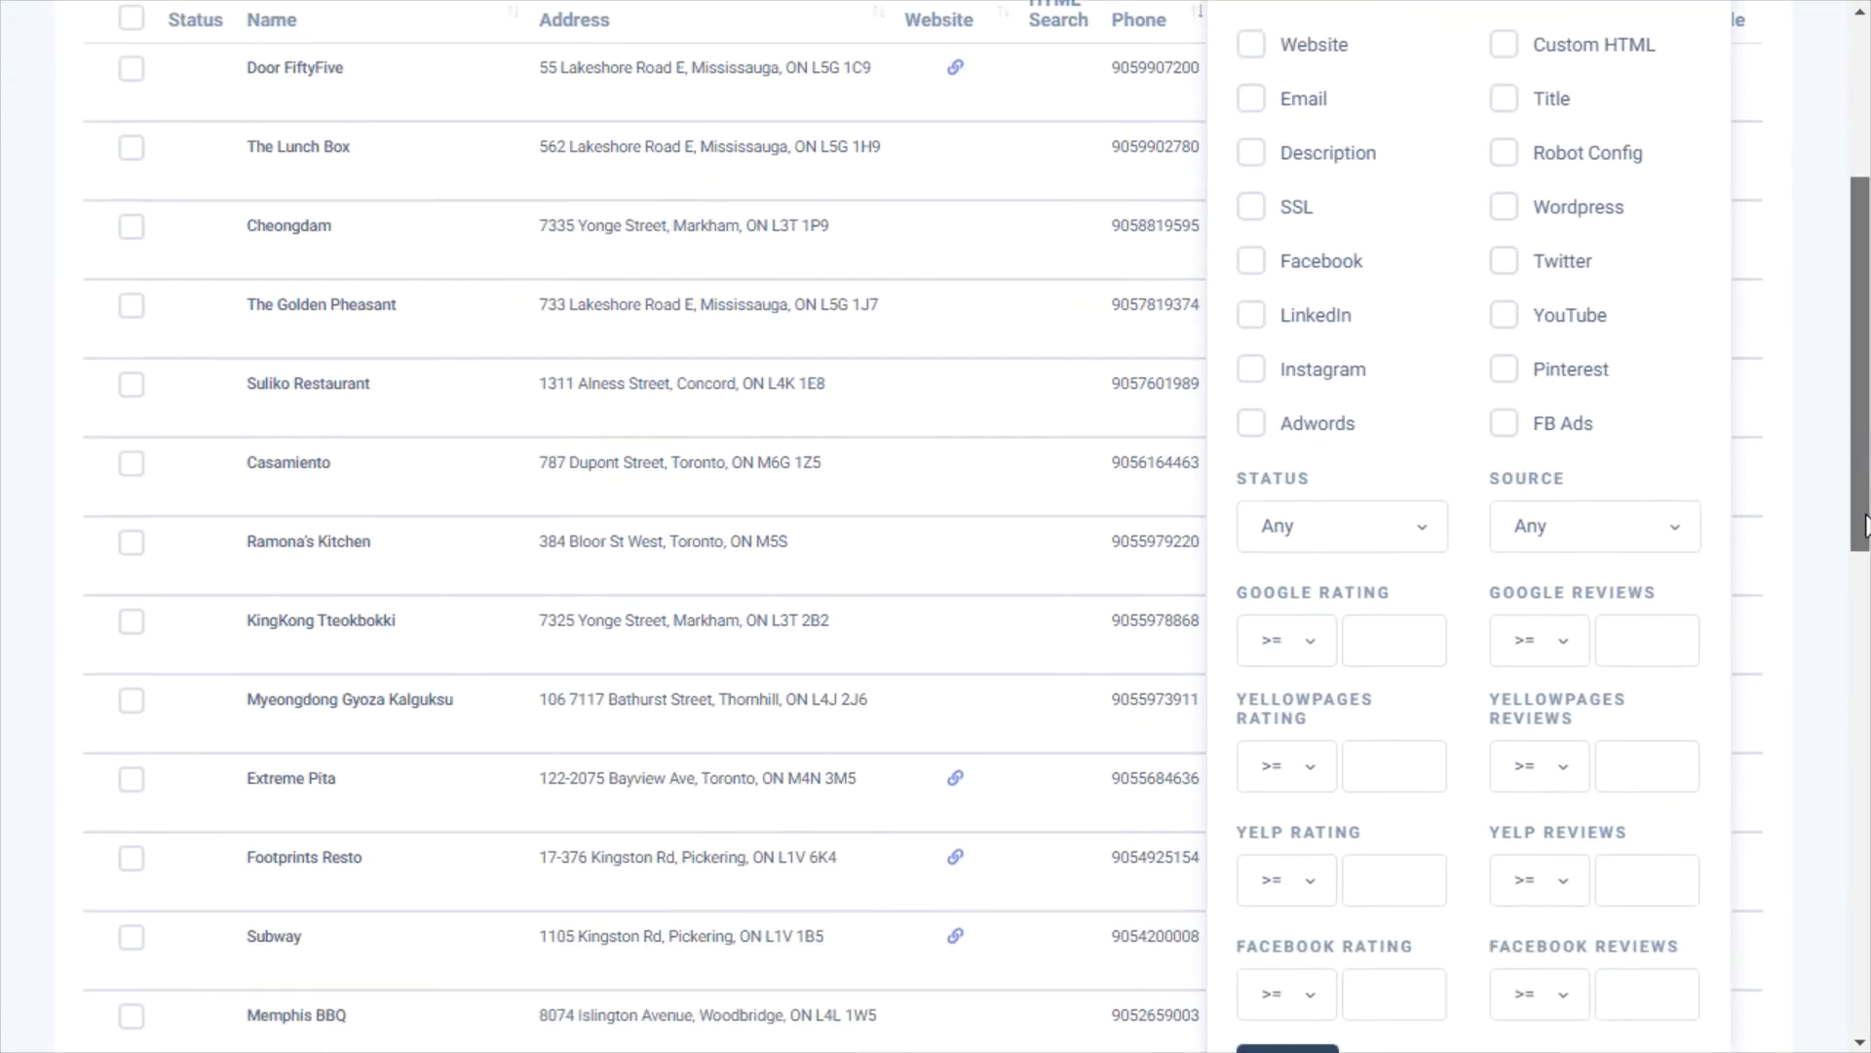
left_click(1253, 46)
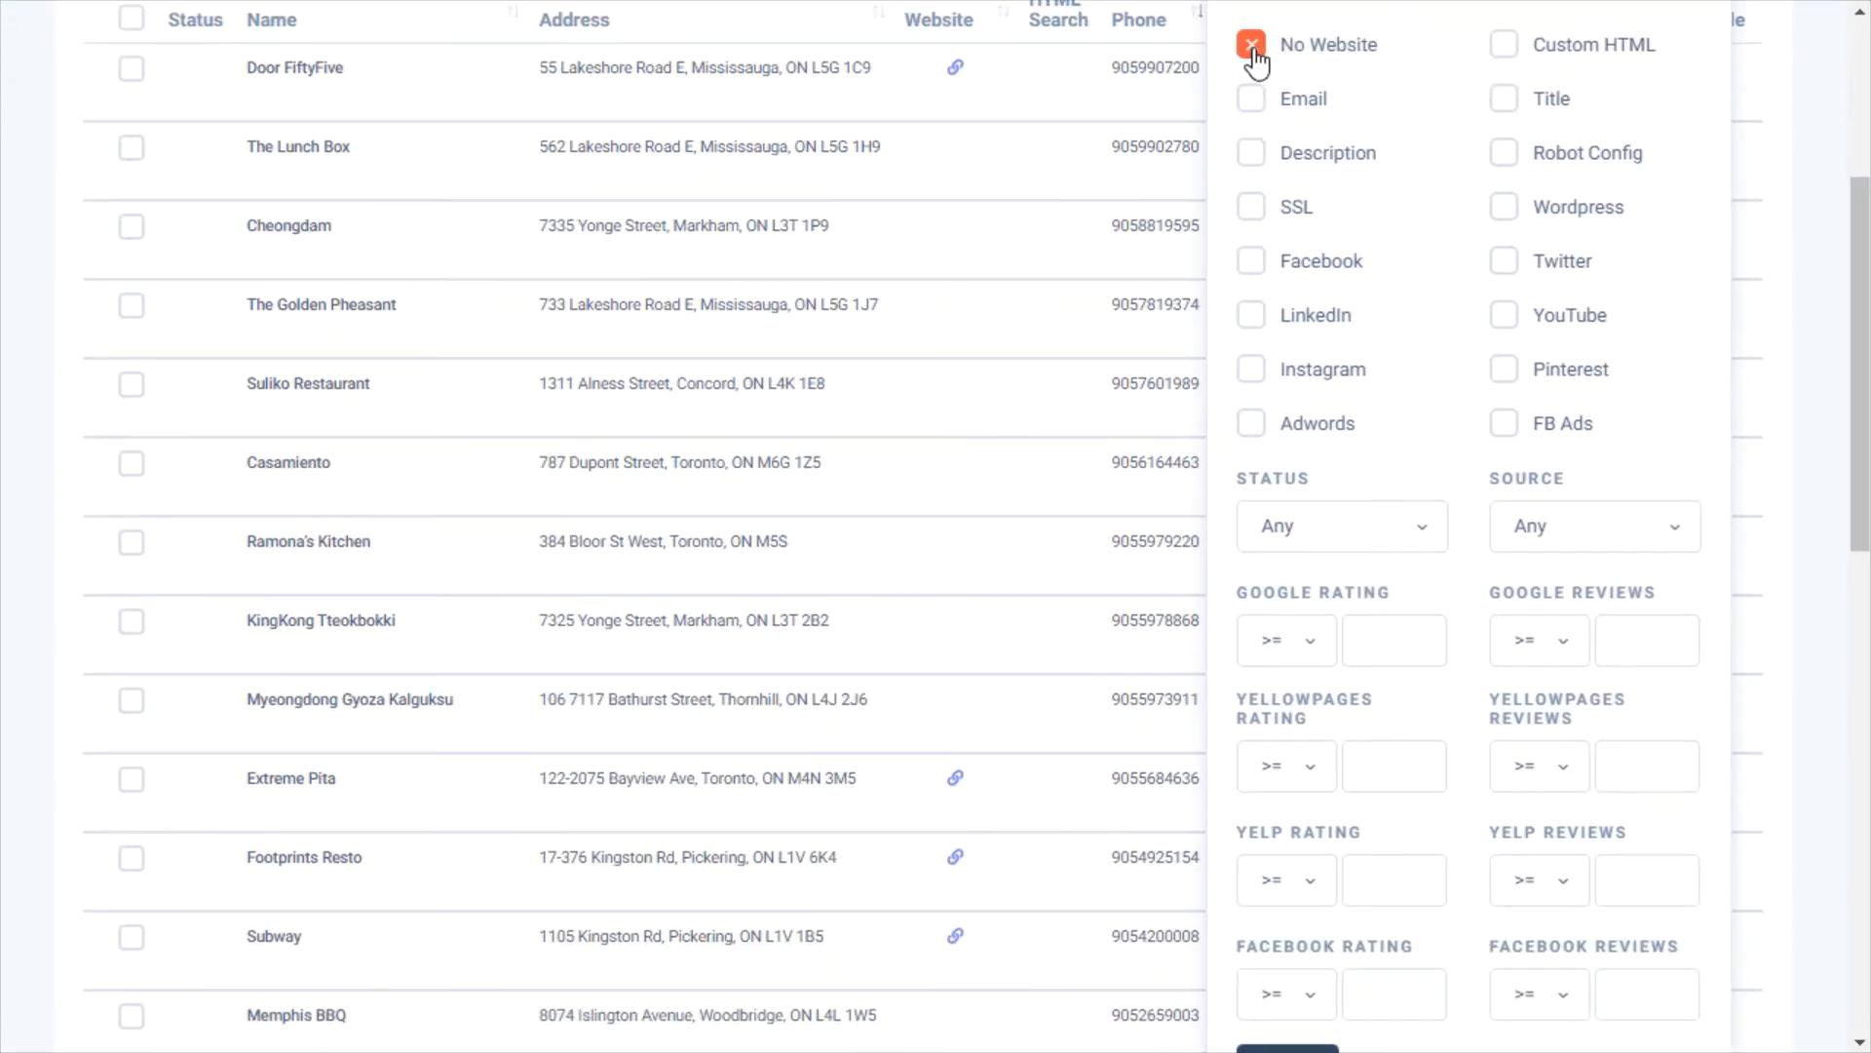
left_click(1253, 49)
left_click(1254, 49)
left_click(1505, 102)
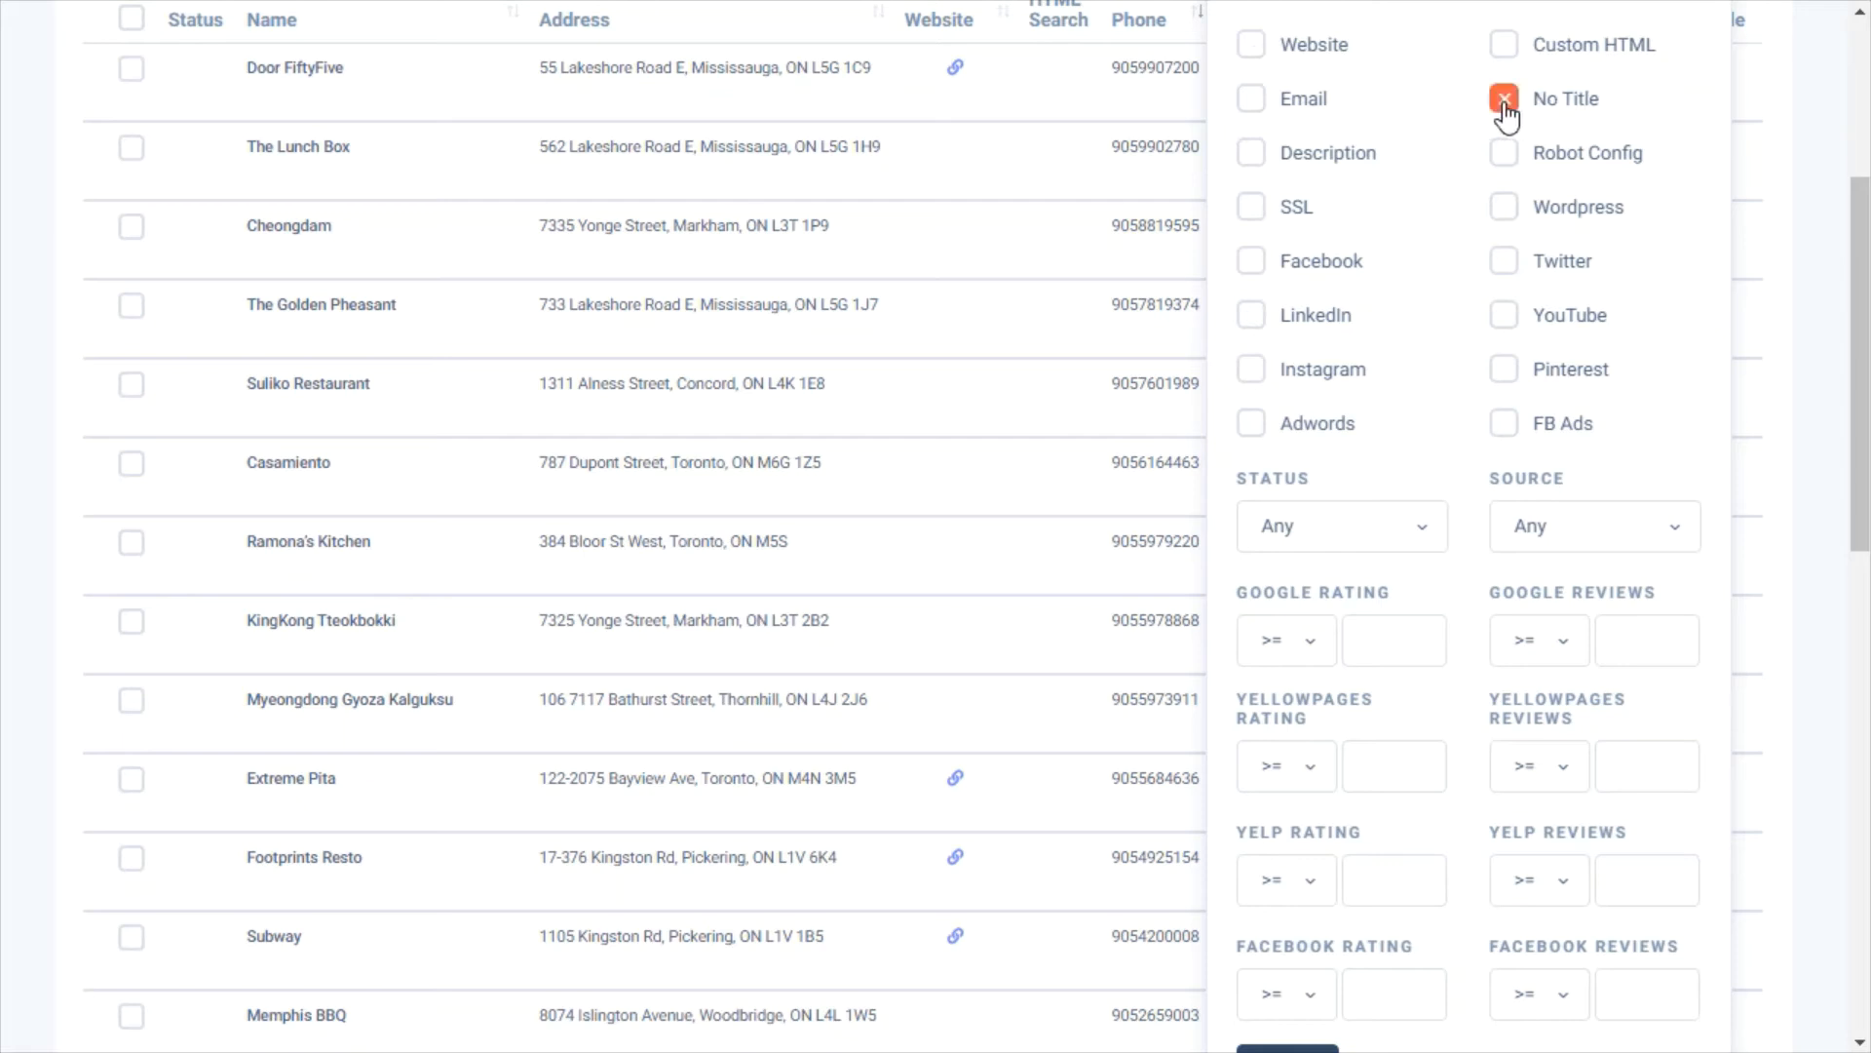
left_click(1505, 102)
left_click(1505, 103)
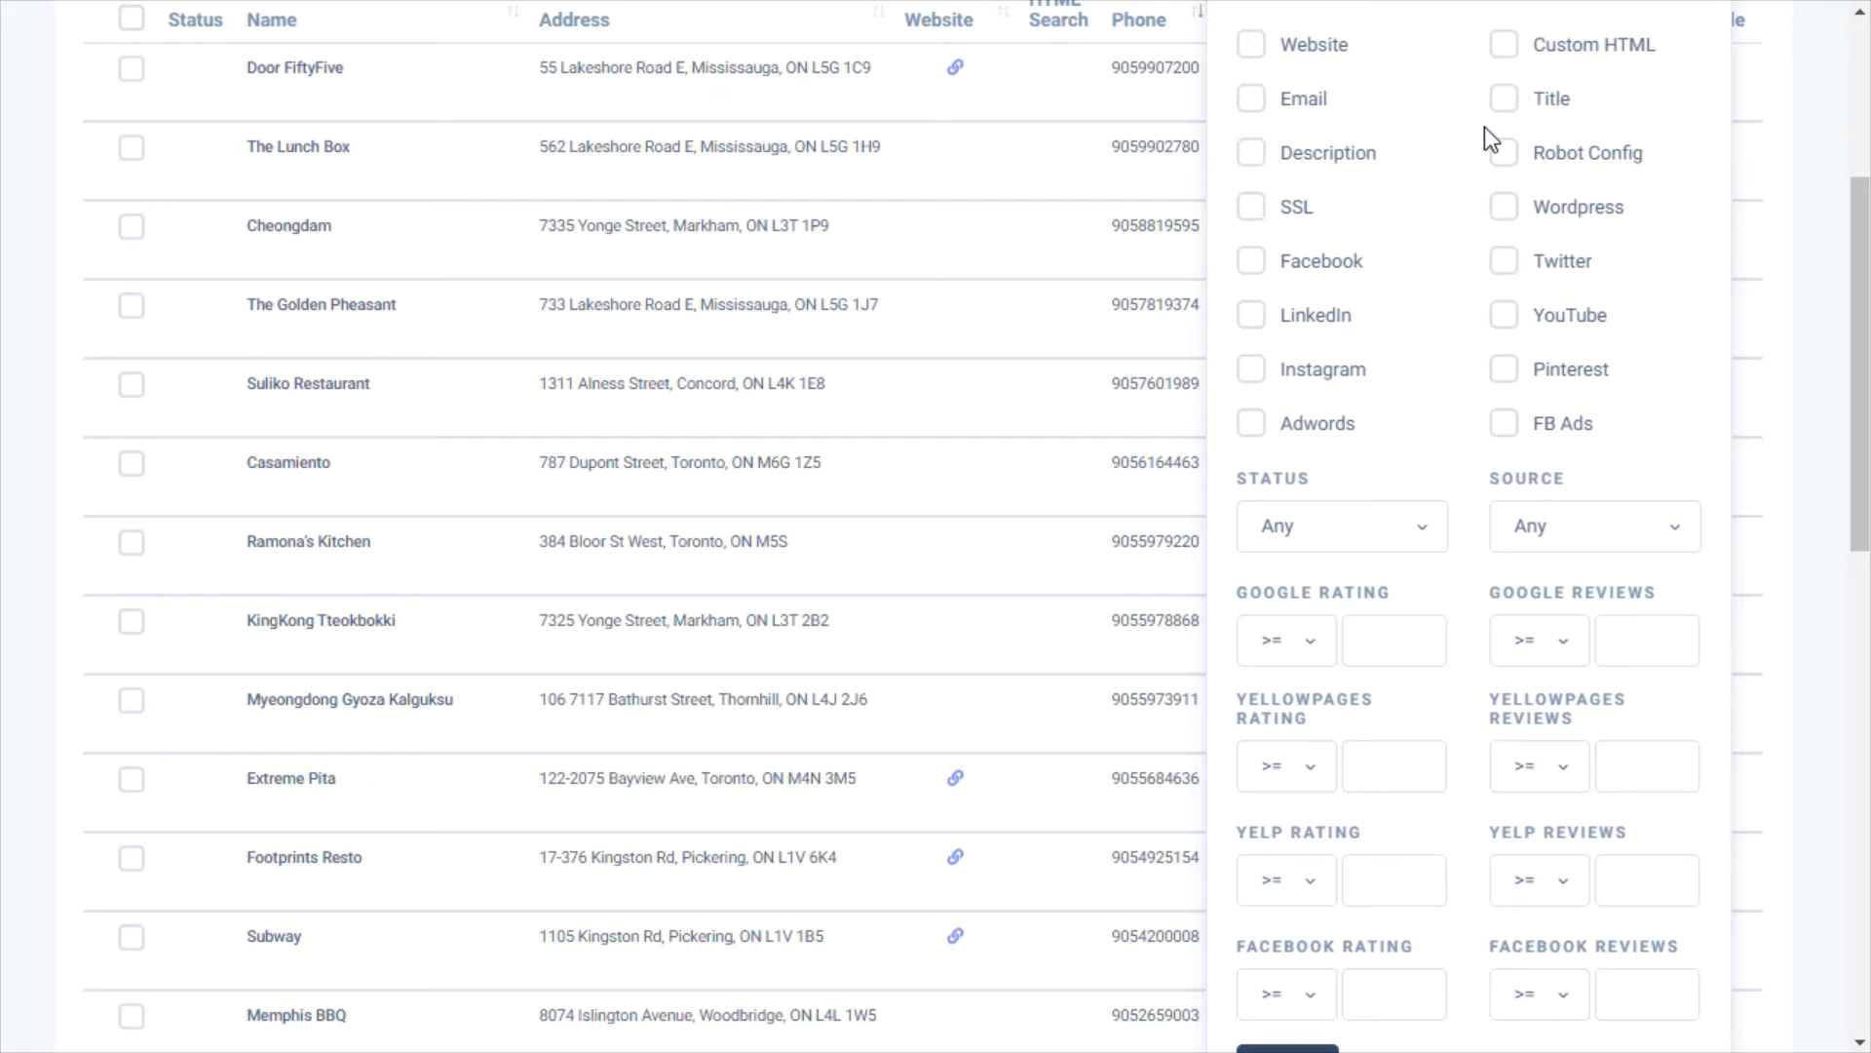
left_click(1254, 281)
left_click(1254, 282)
left_click(1254, 282)
scroll(1384, 312, "down", 1)
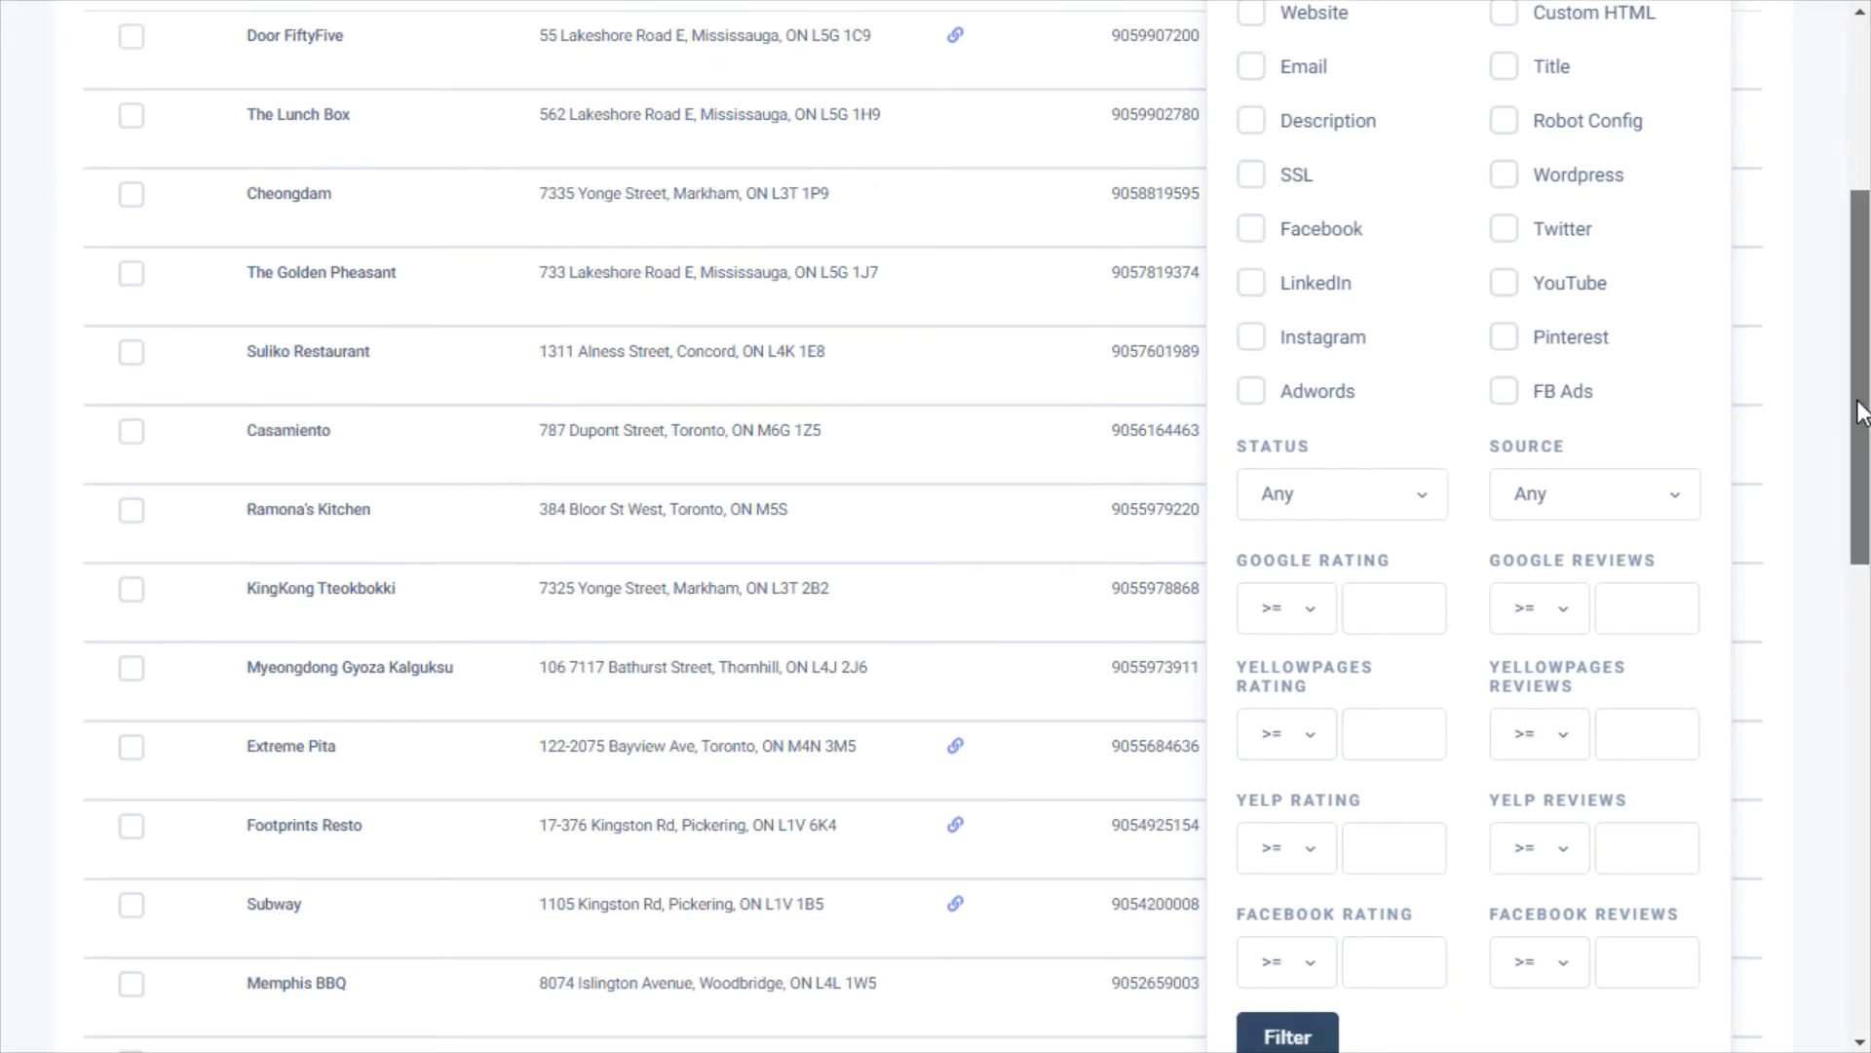
left_click(1506, 339)
left_click(1505, 338)
left_click(1505, 337)
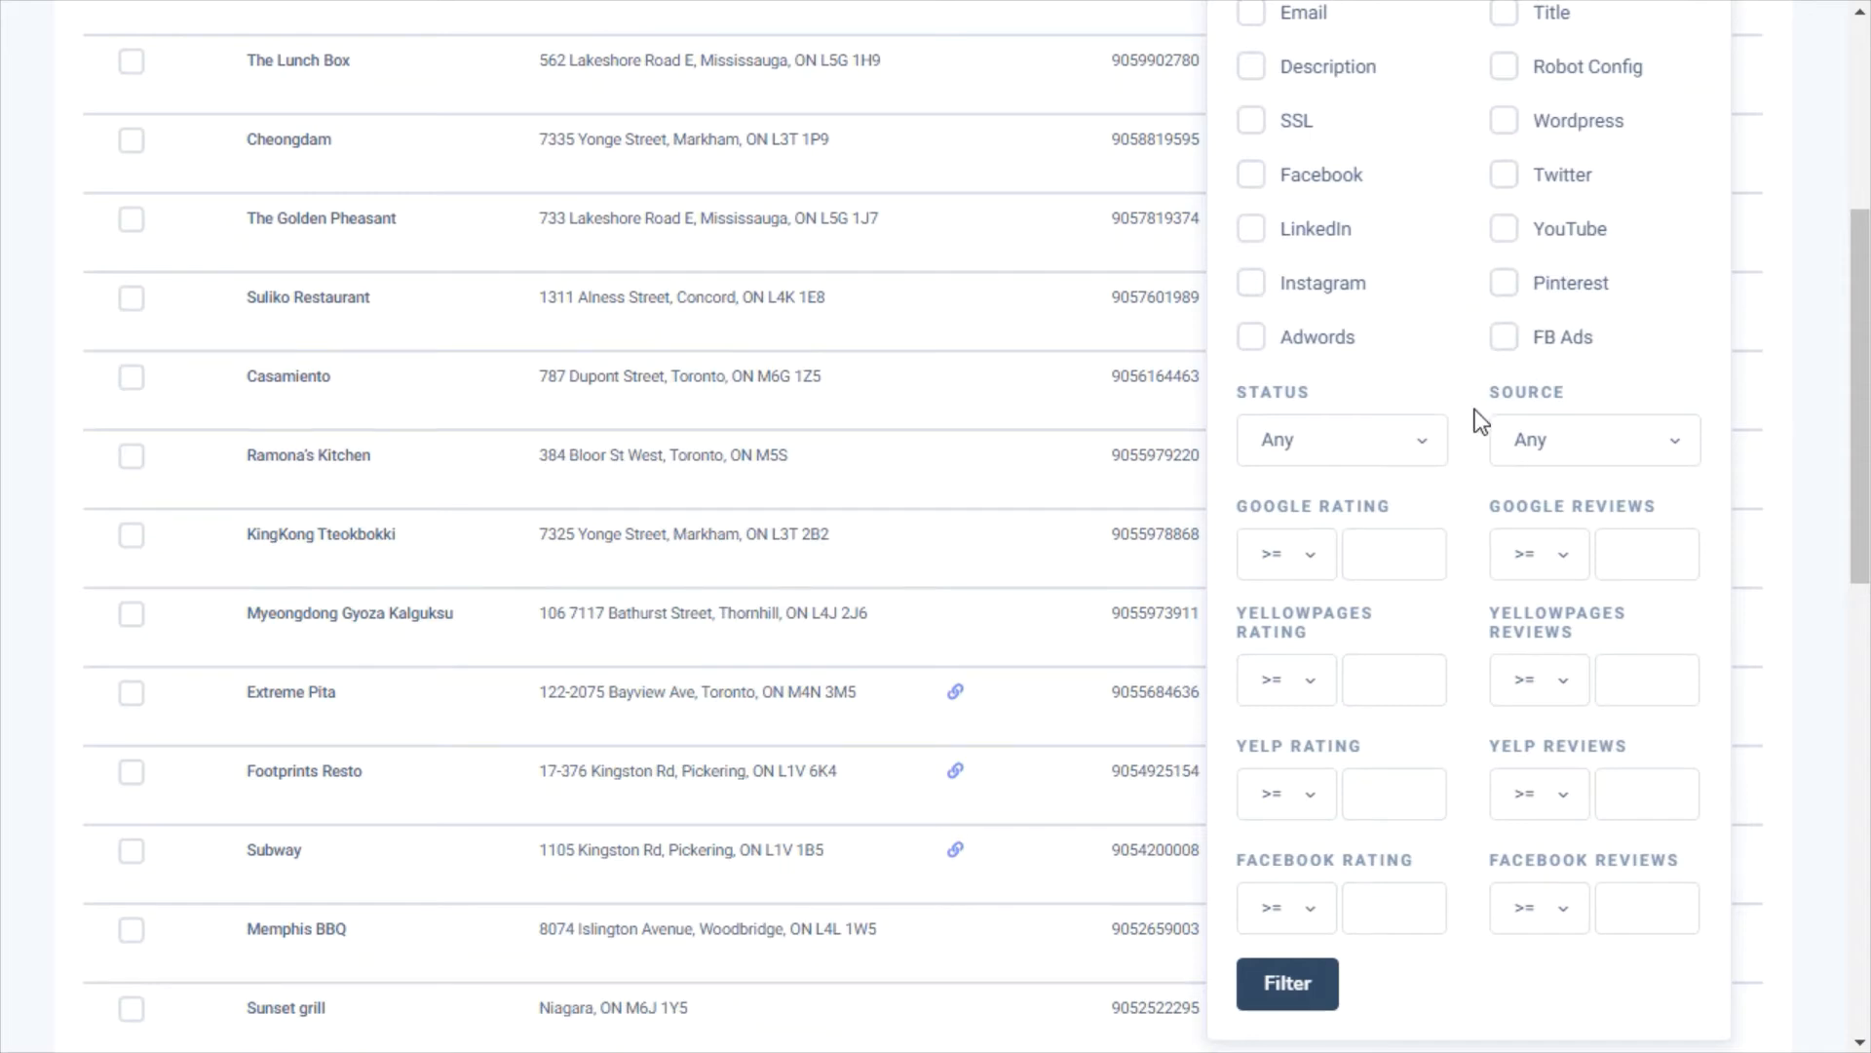
Set the Google Rating filter to <= 4, then choose to contact leads through a sequence
left_click(1267, 554)
left_click(1277, 711)
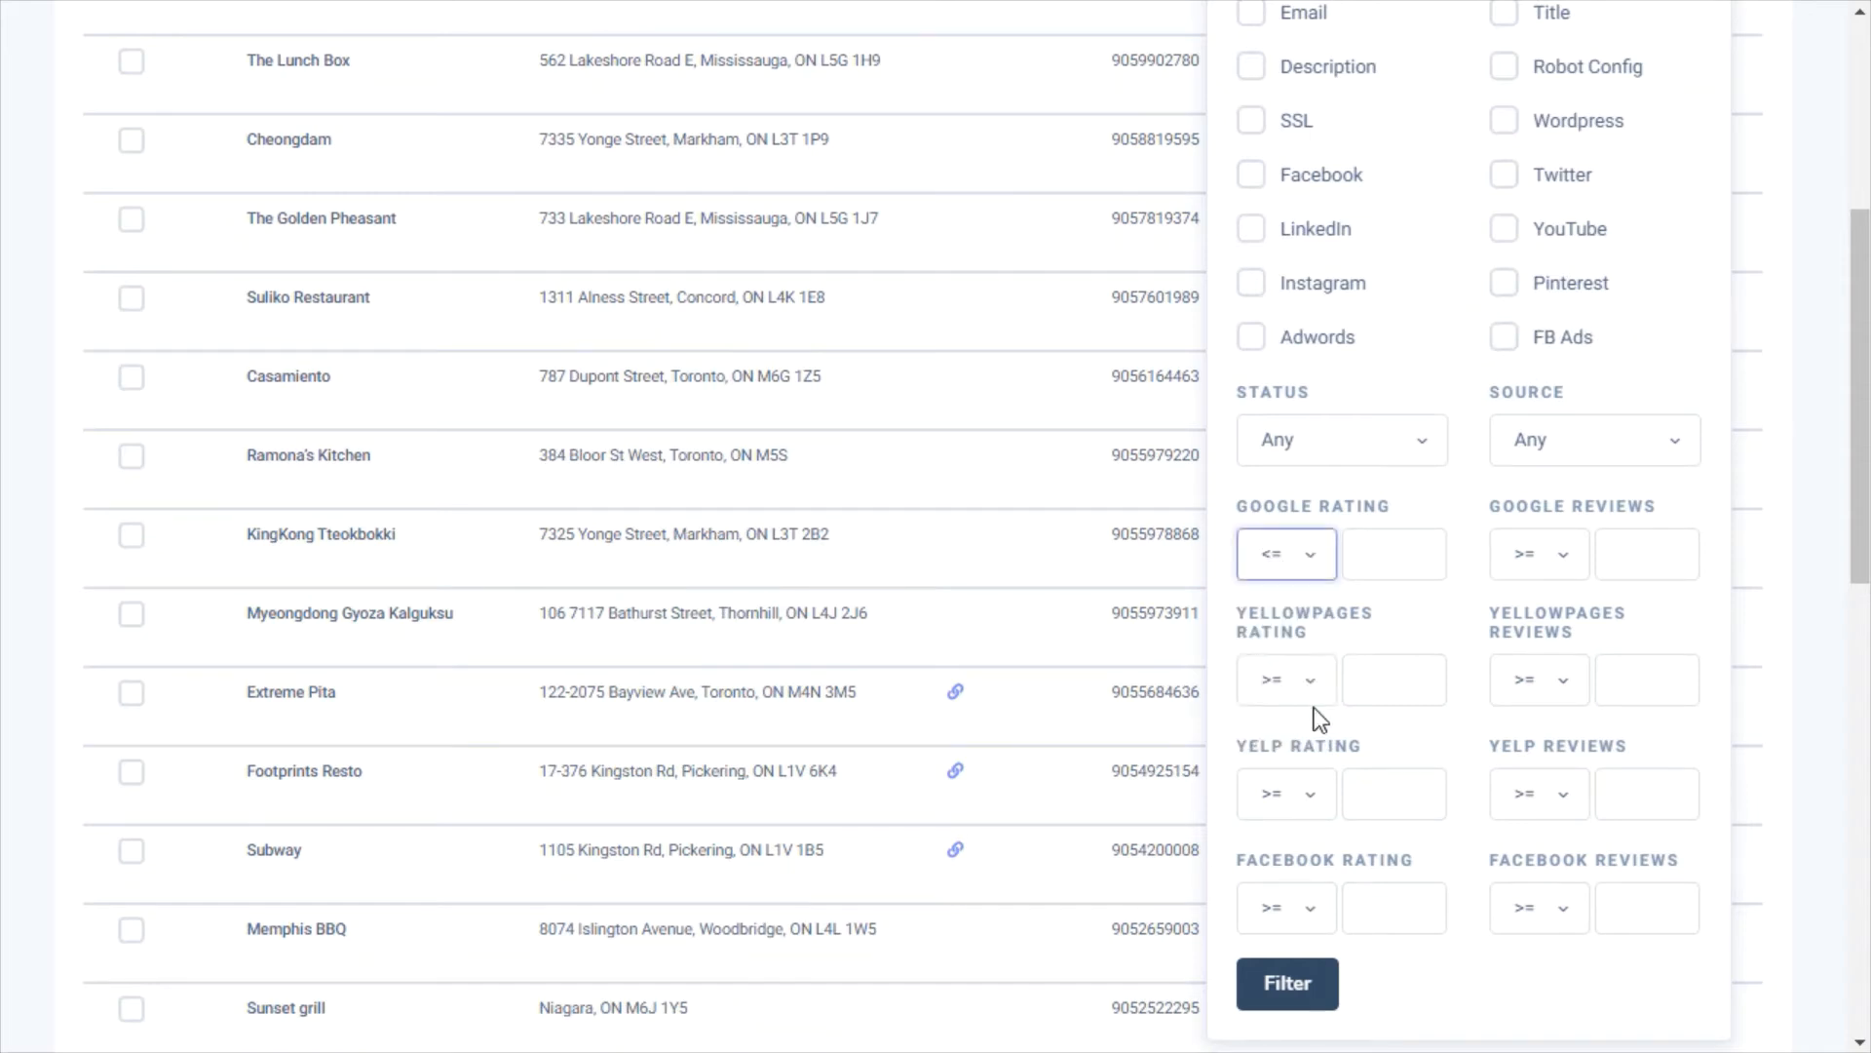
left_click(1389, 555)
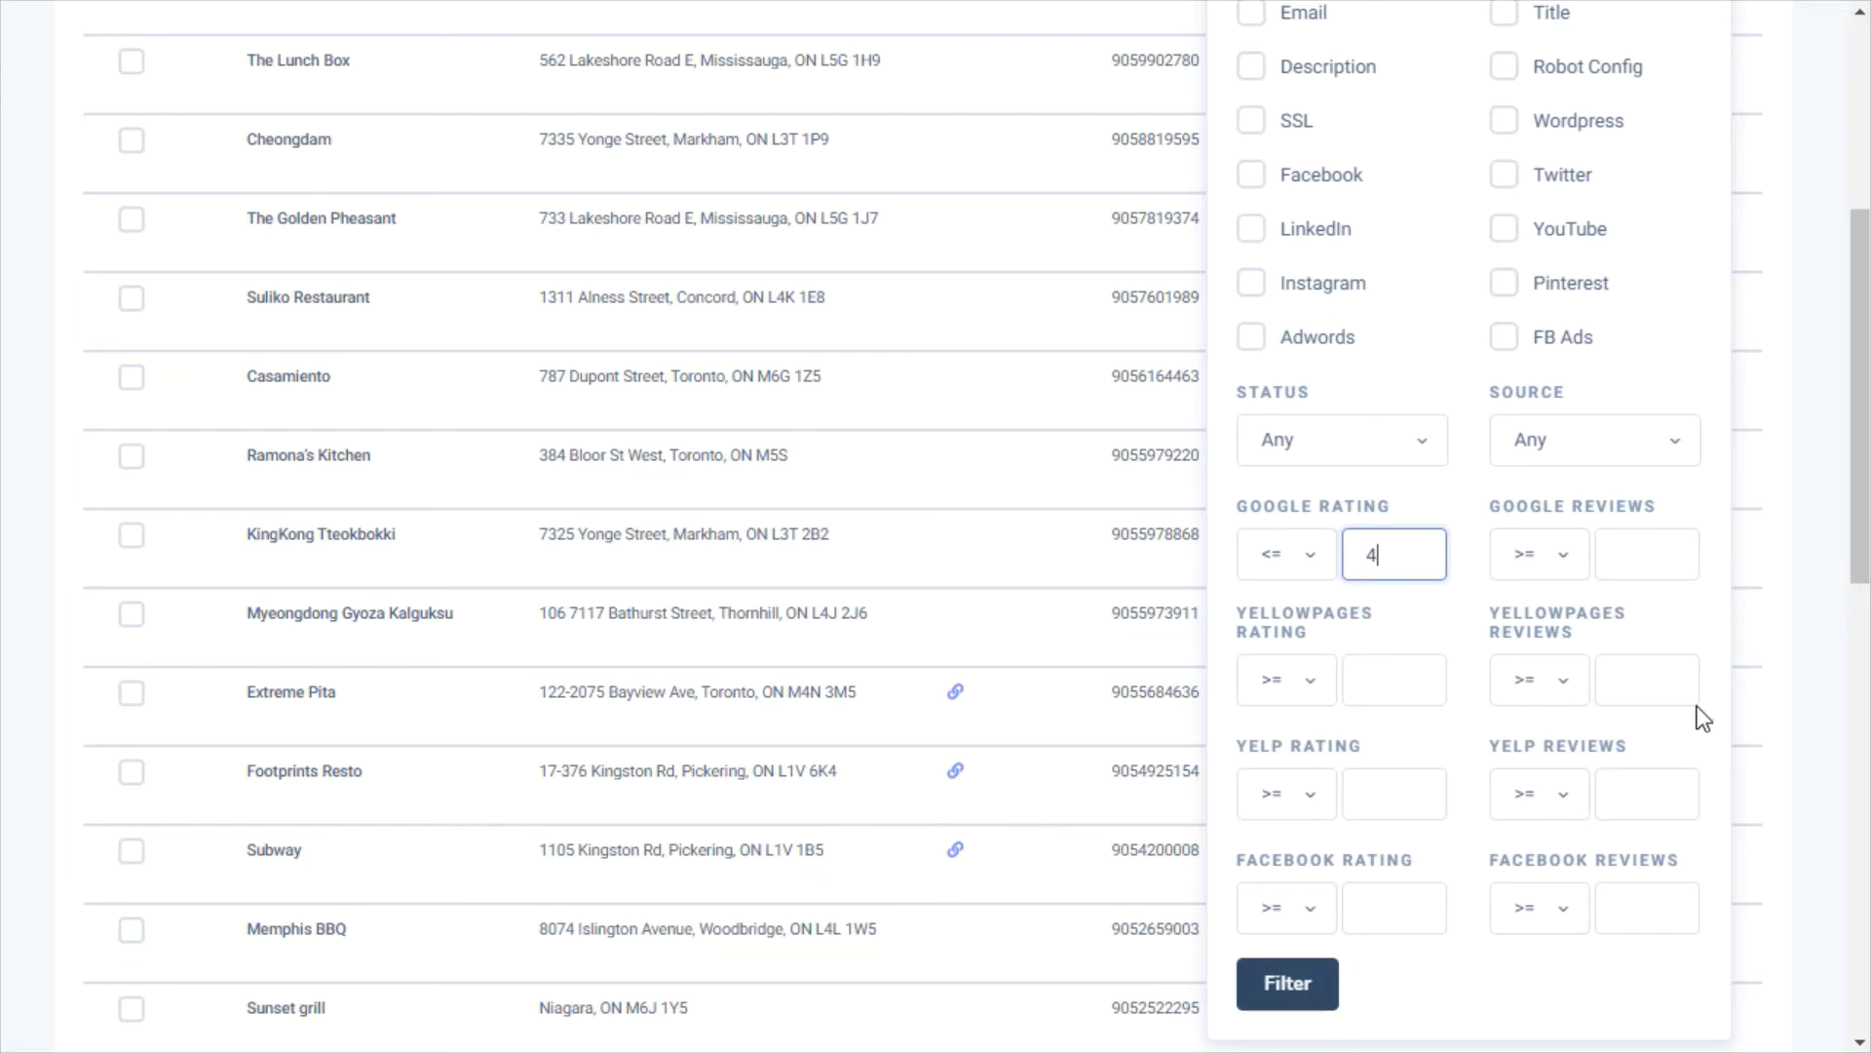
left_click_drag(1863, 555, 1862, 992)
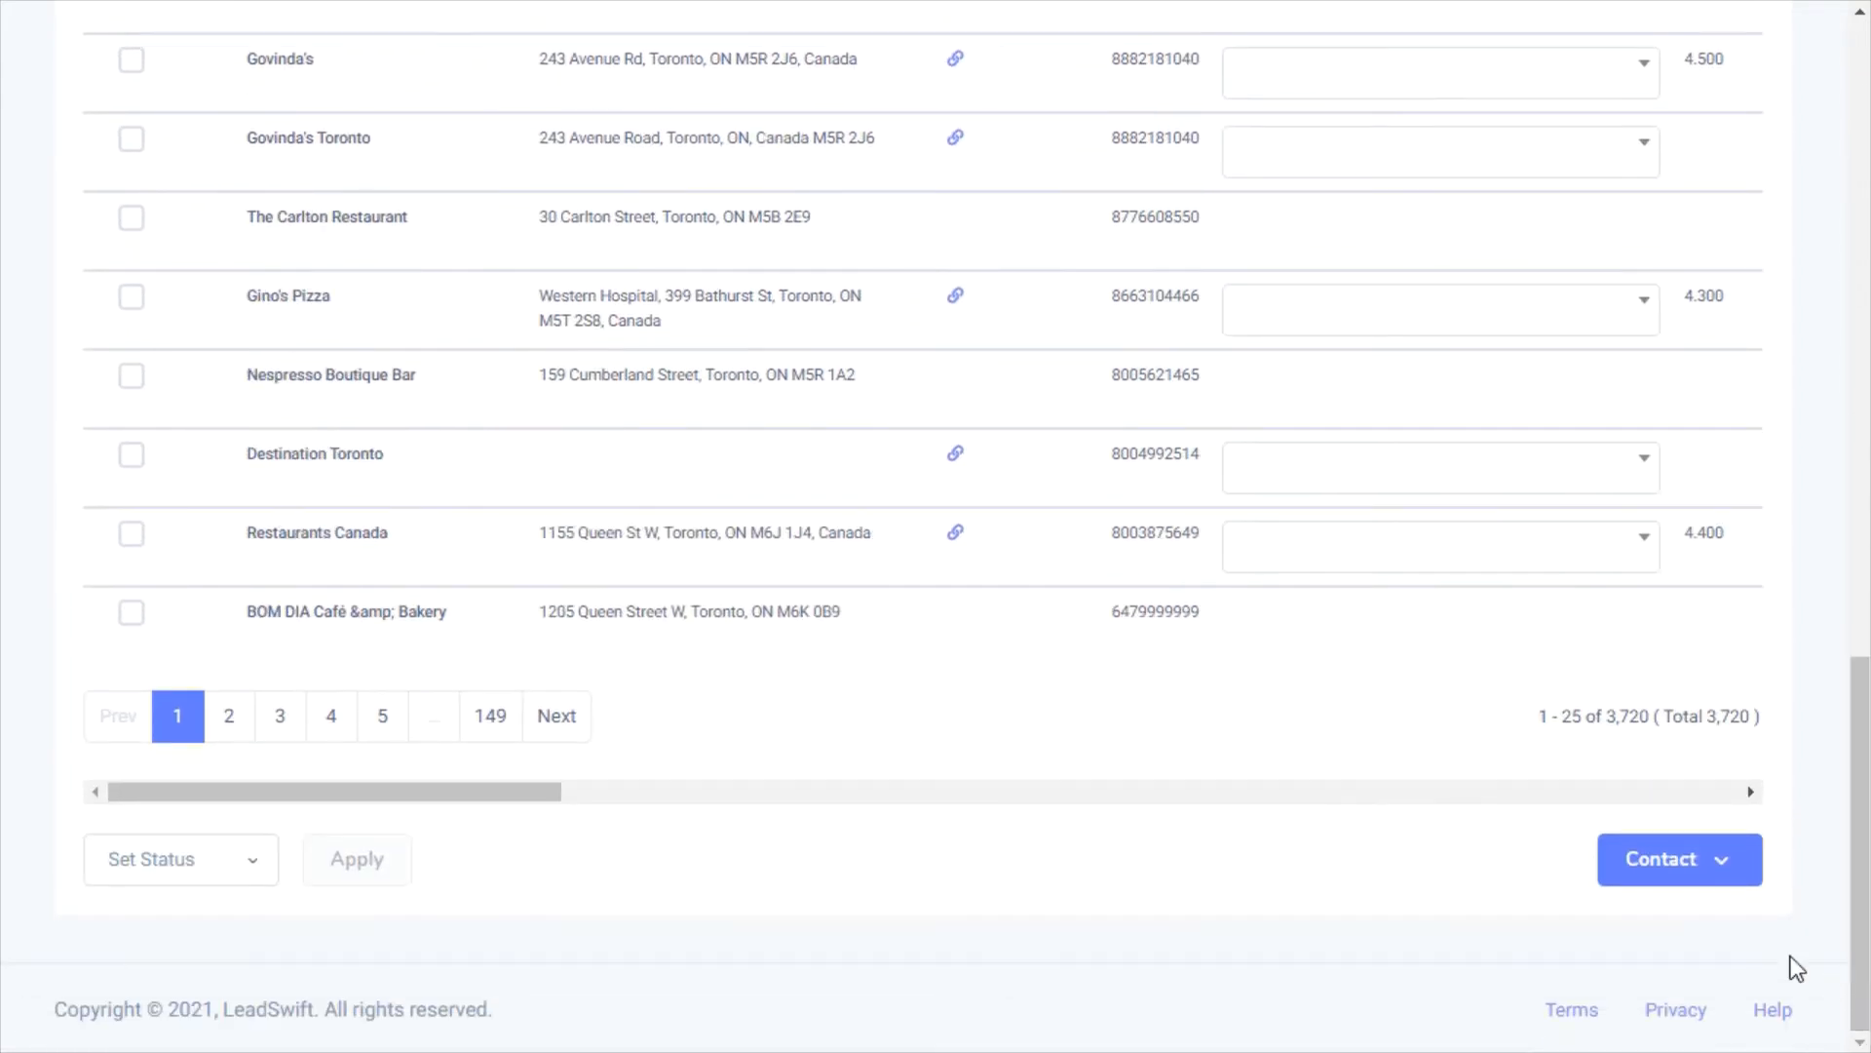
left_click(1669, 858)
left_click(1652, 717)
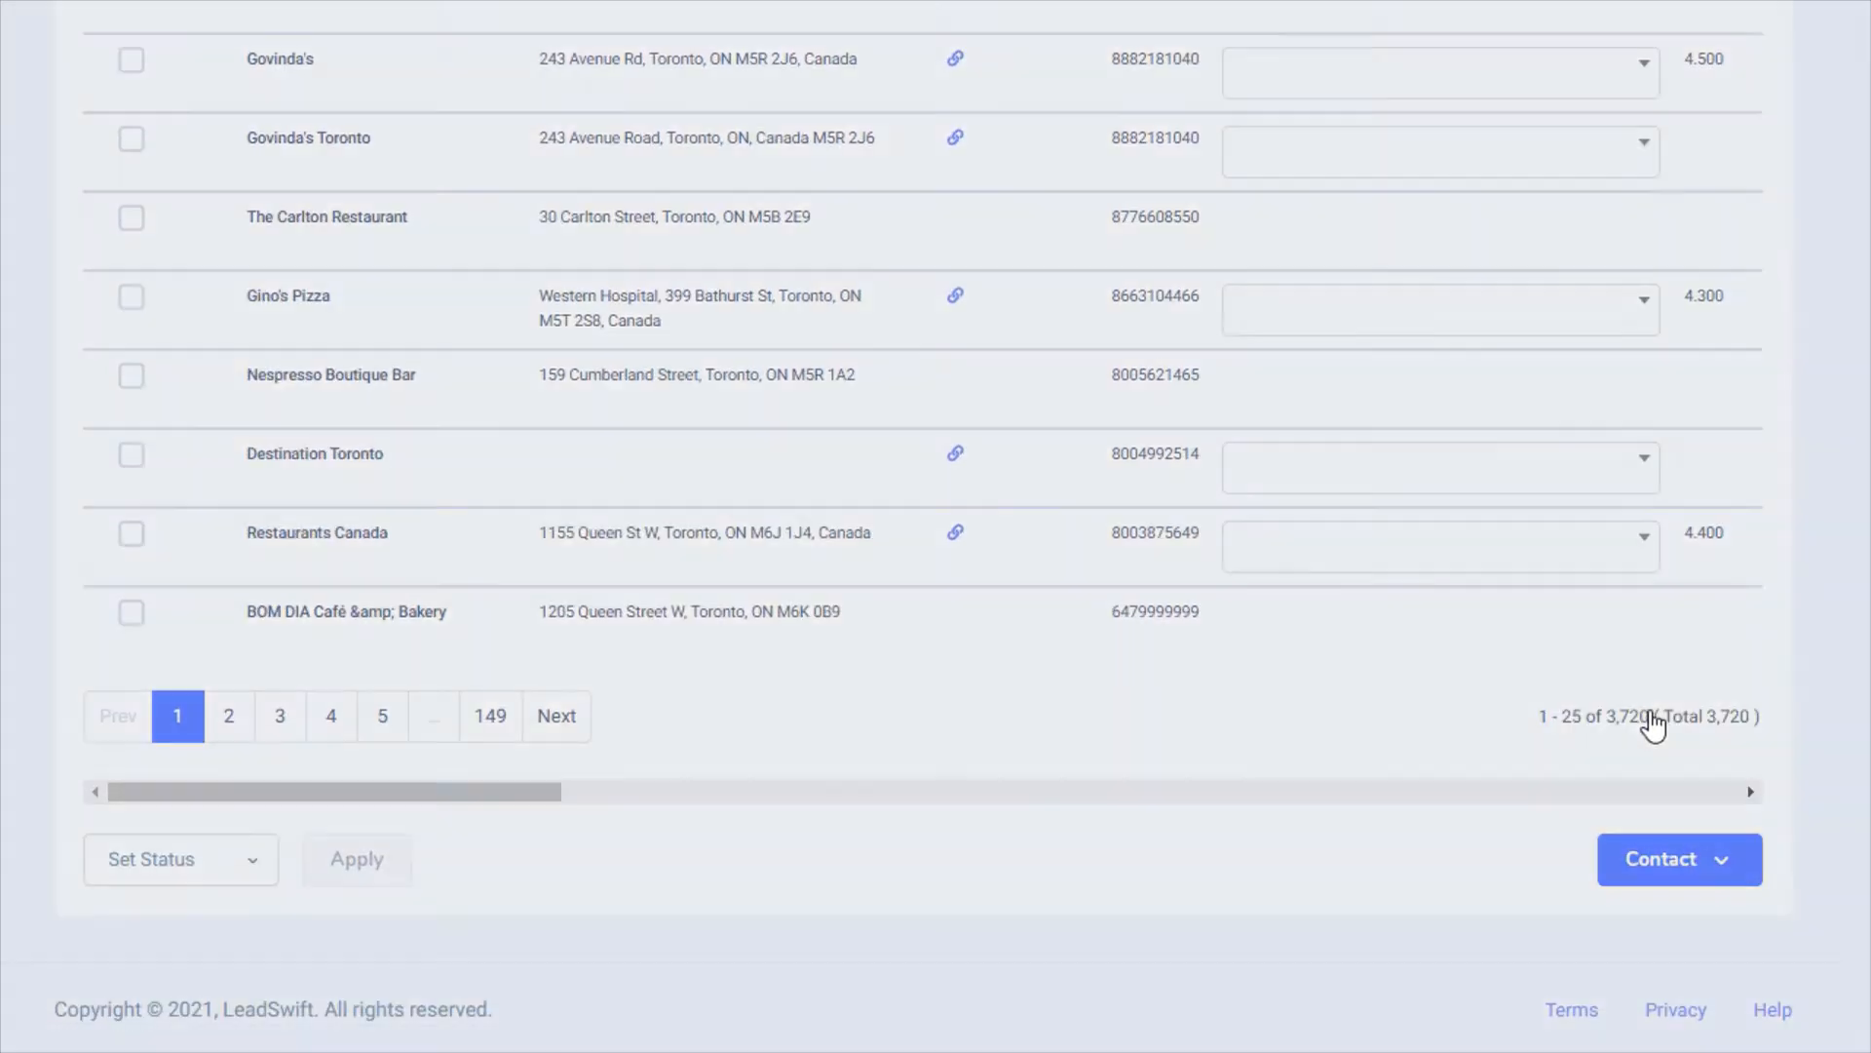
Pick the No Website sequence and close the Contact dialog without sending
left_click(1020, 575)
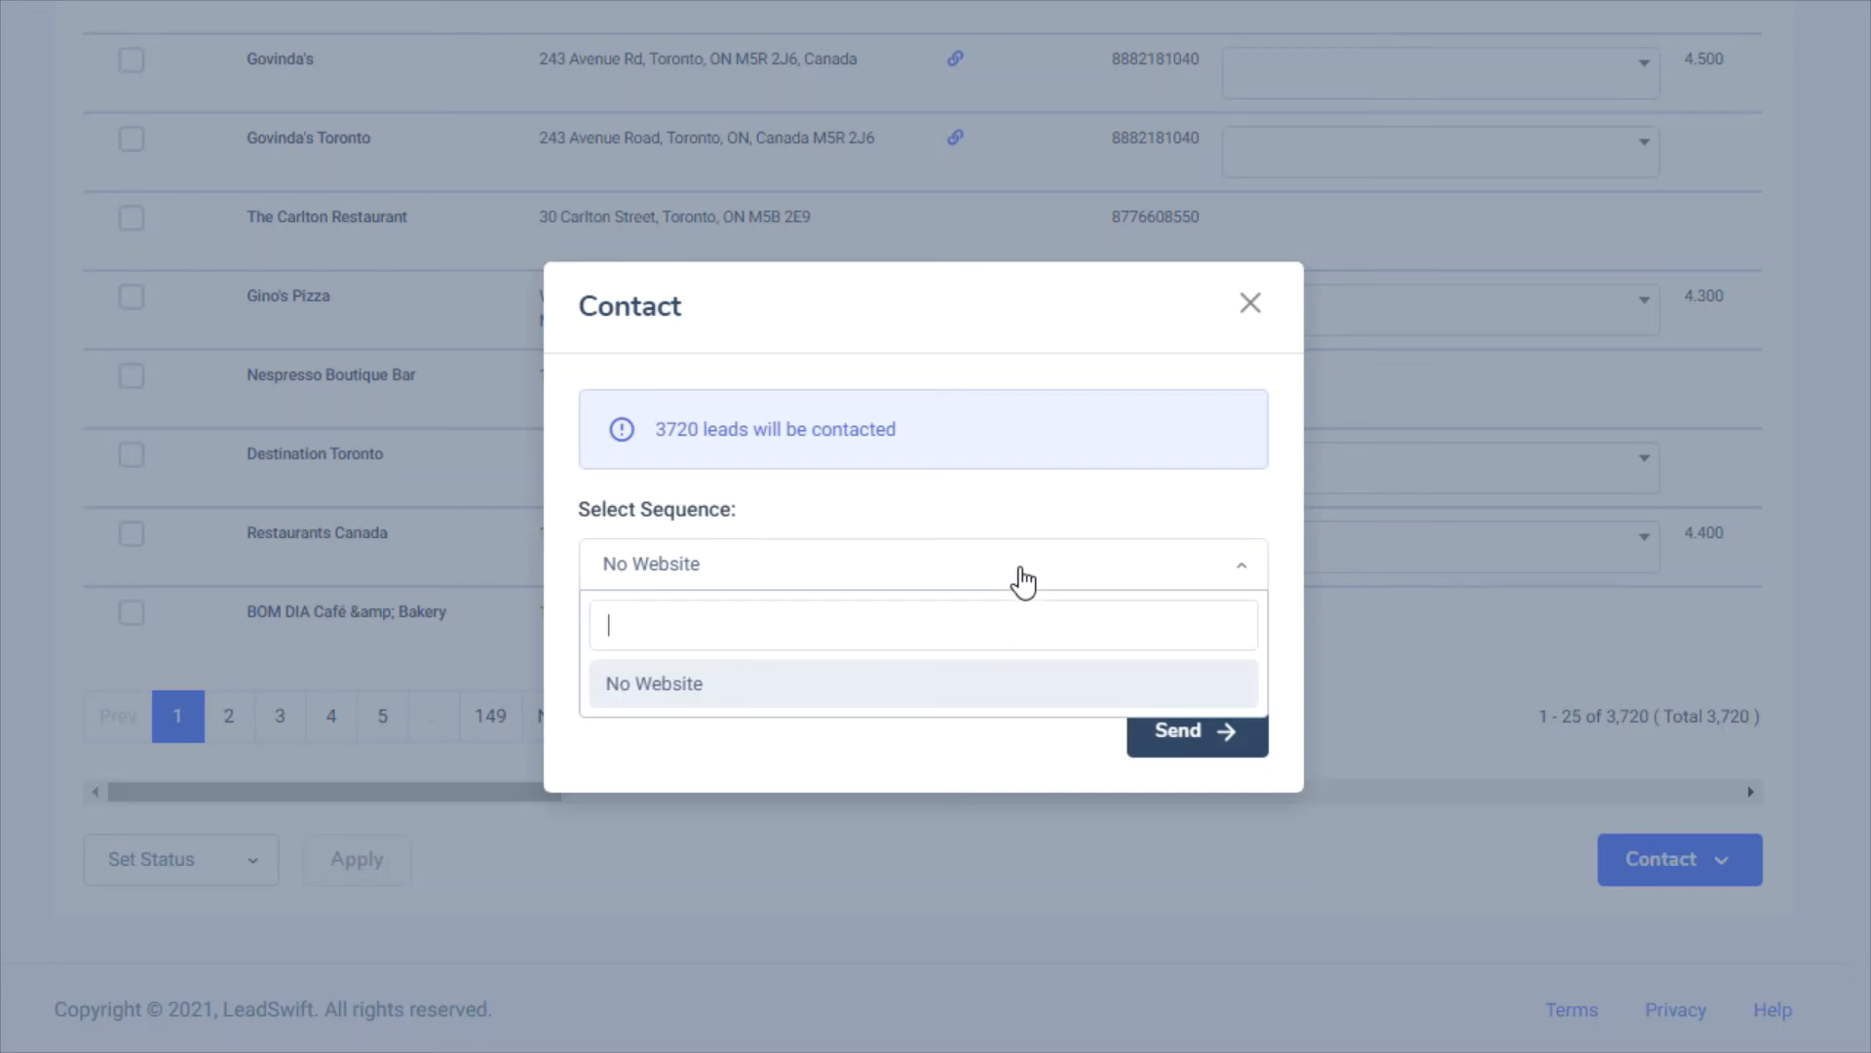
left_click(977, 704)
left_click(1251, 305)
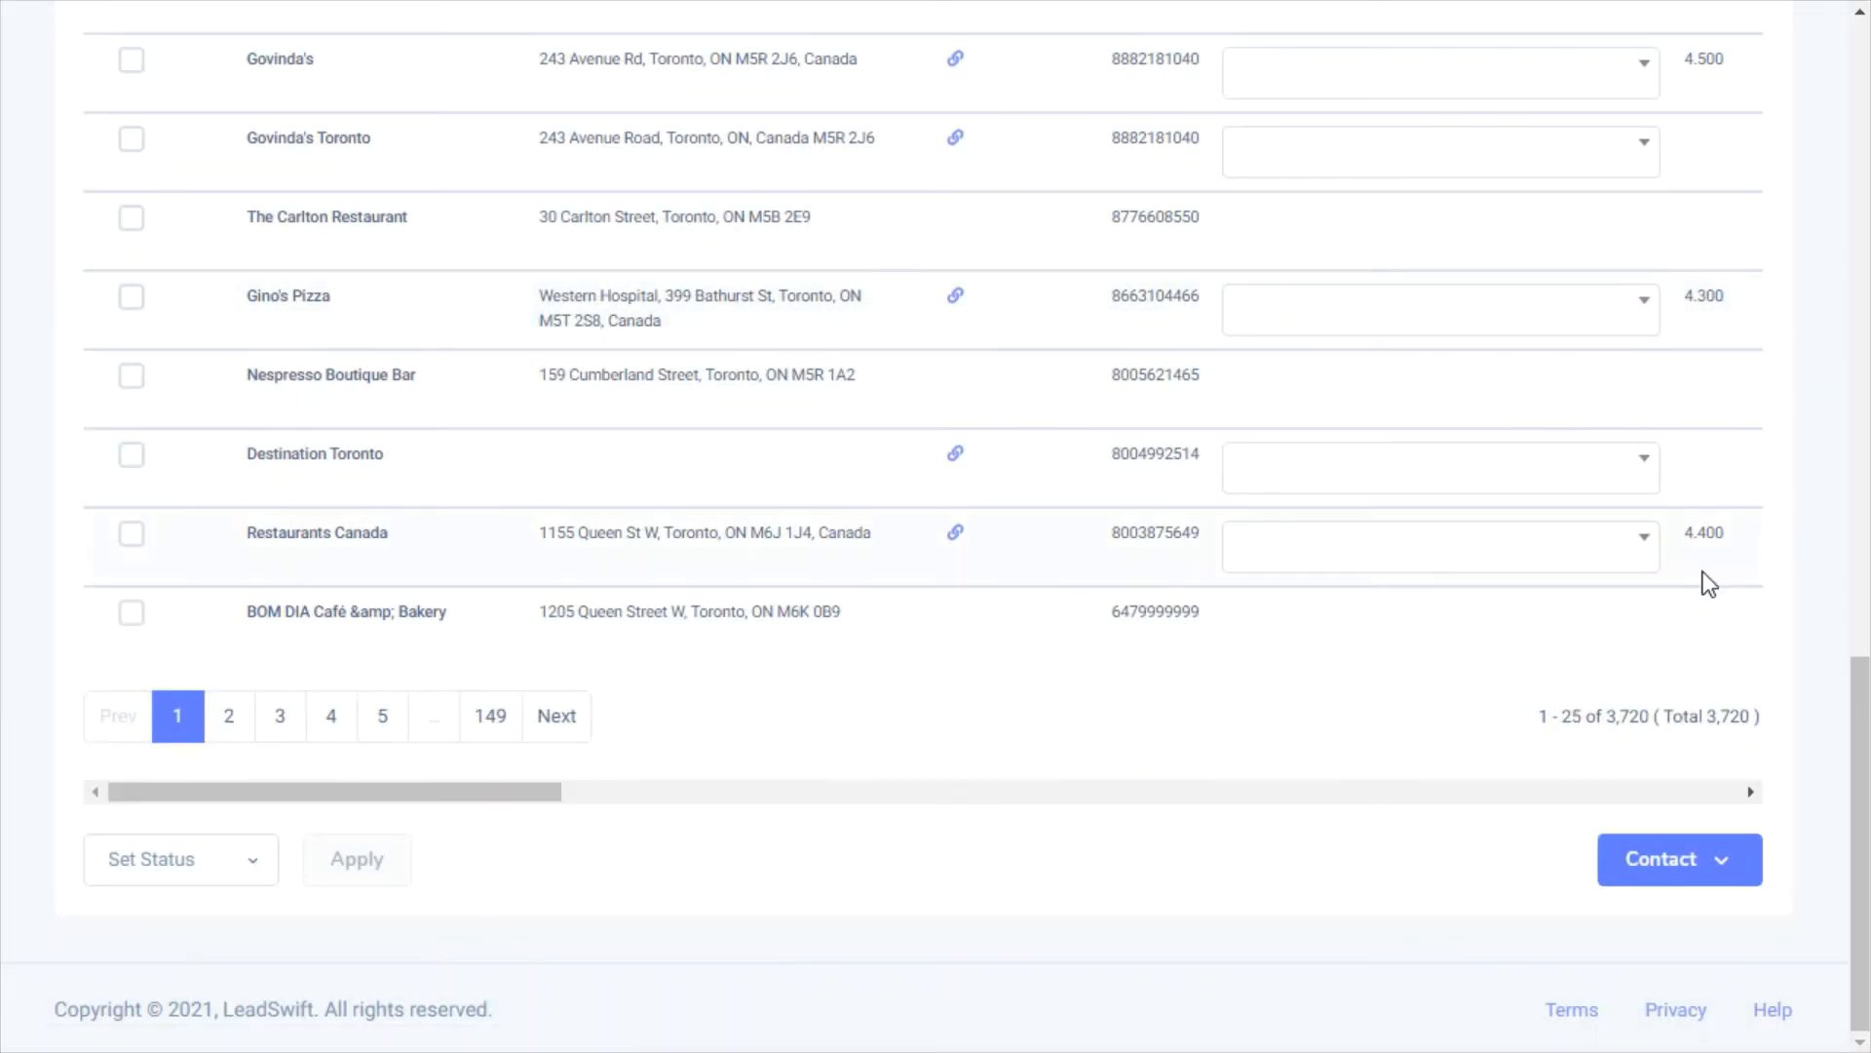
left_click_drag(1863, 868, 1862, 164)
left_click(1745, 193)
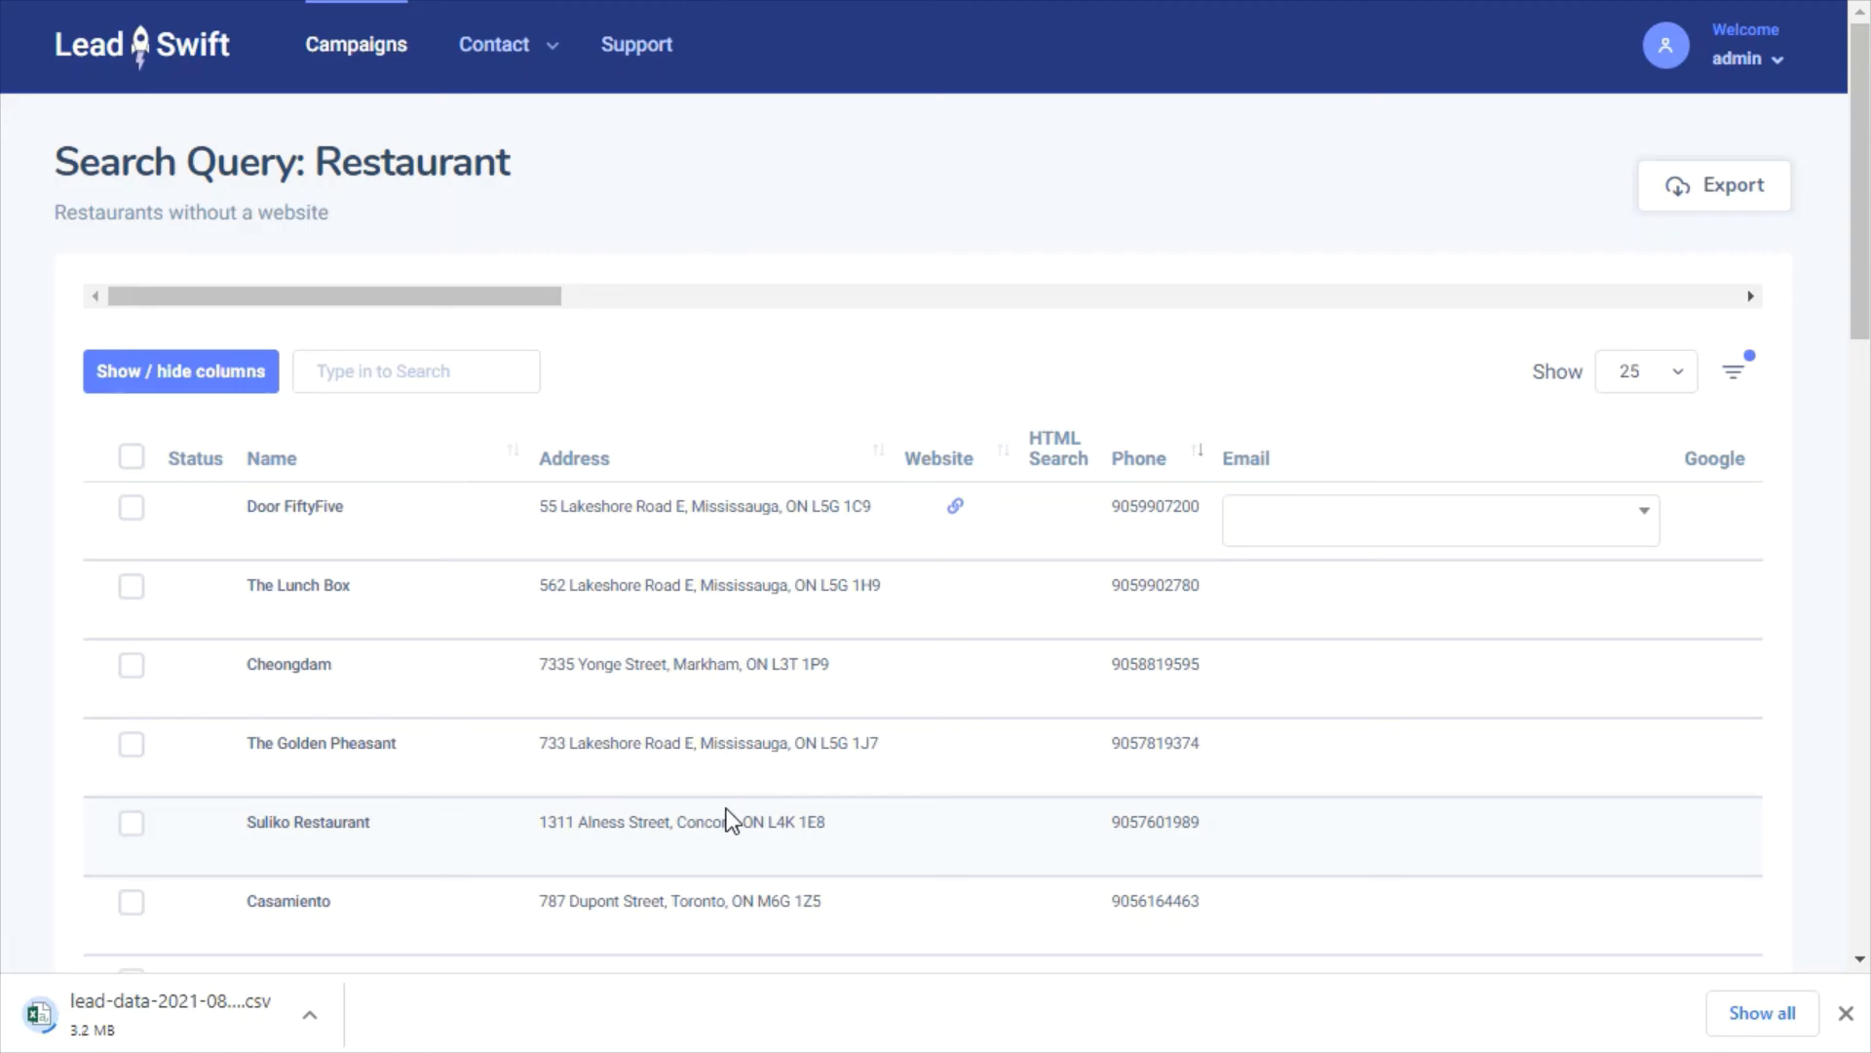
left_click(229, 1046)
left_click_drag(177, 258, 270, 257)
left_click(604, 22)
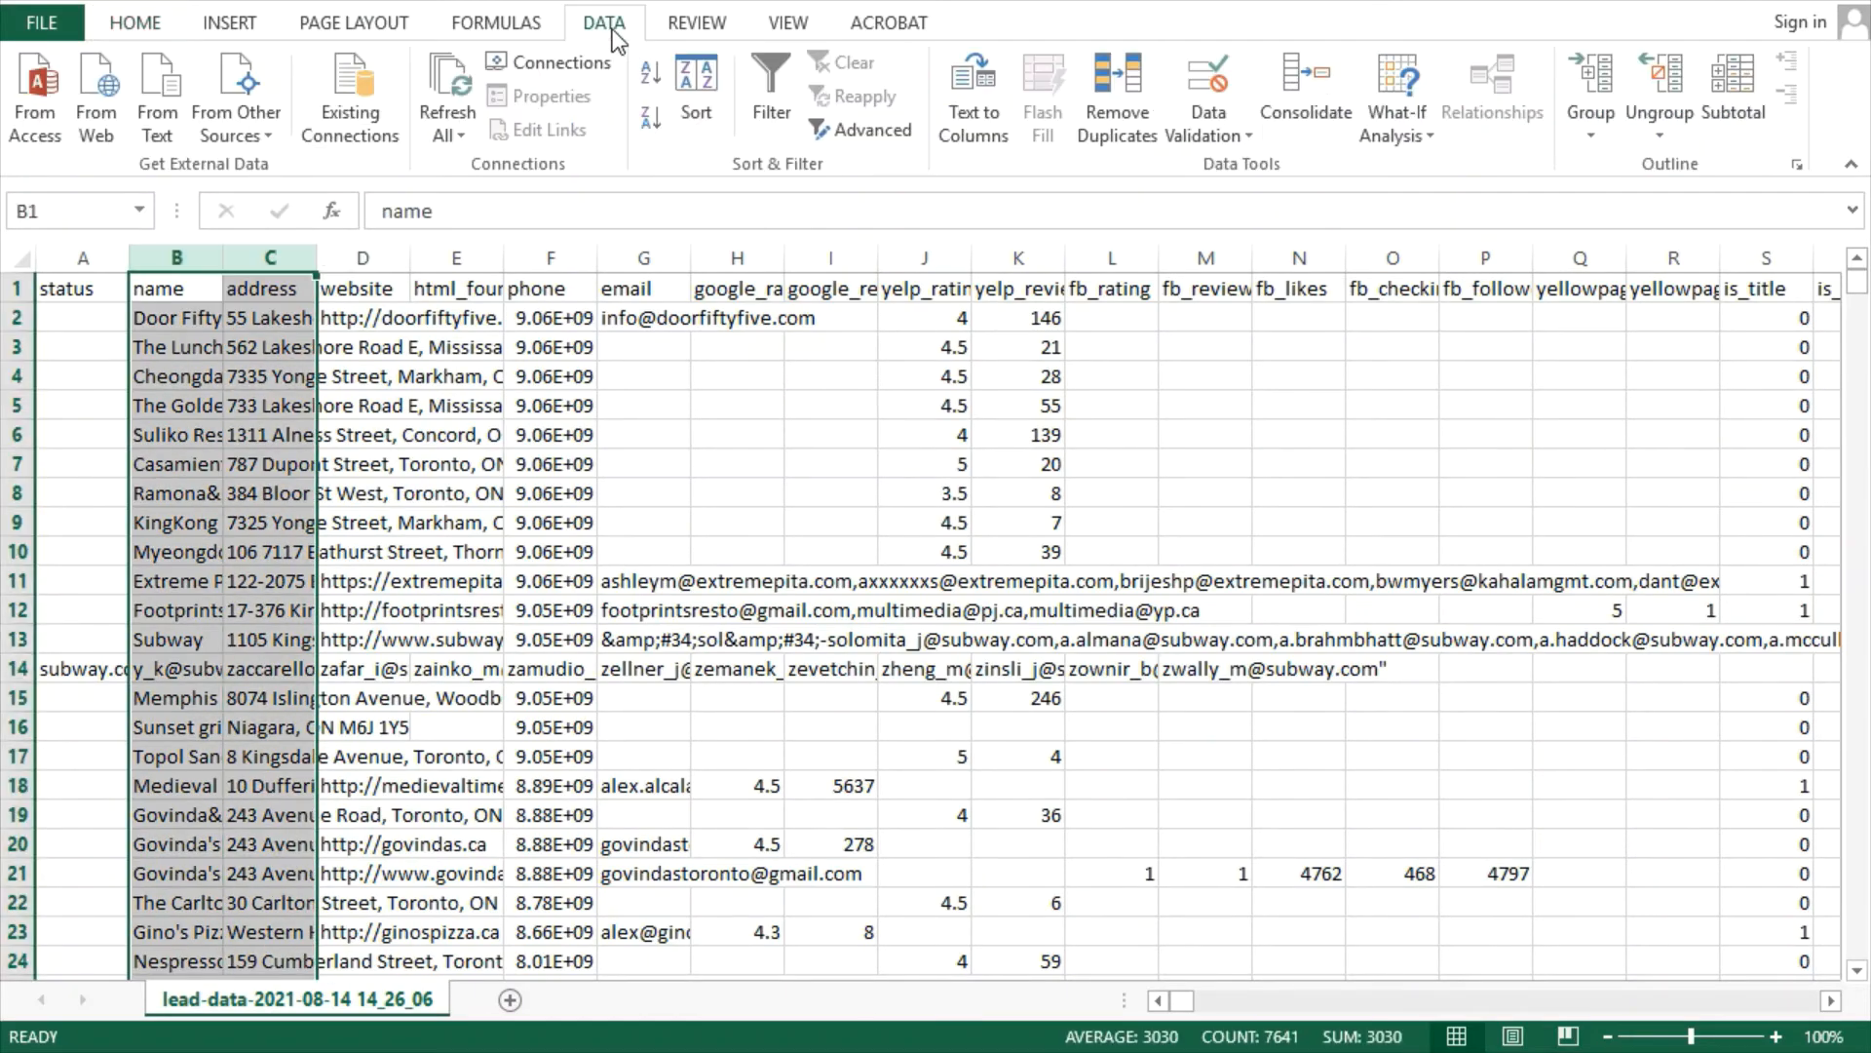
Remove duplicate name/address rows (19 removed, 3806 unique left), then select email column G
left_click(1118, 93)
left_click(1532, 916)
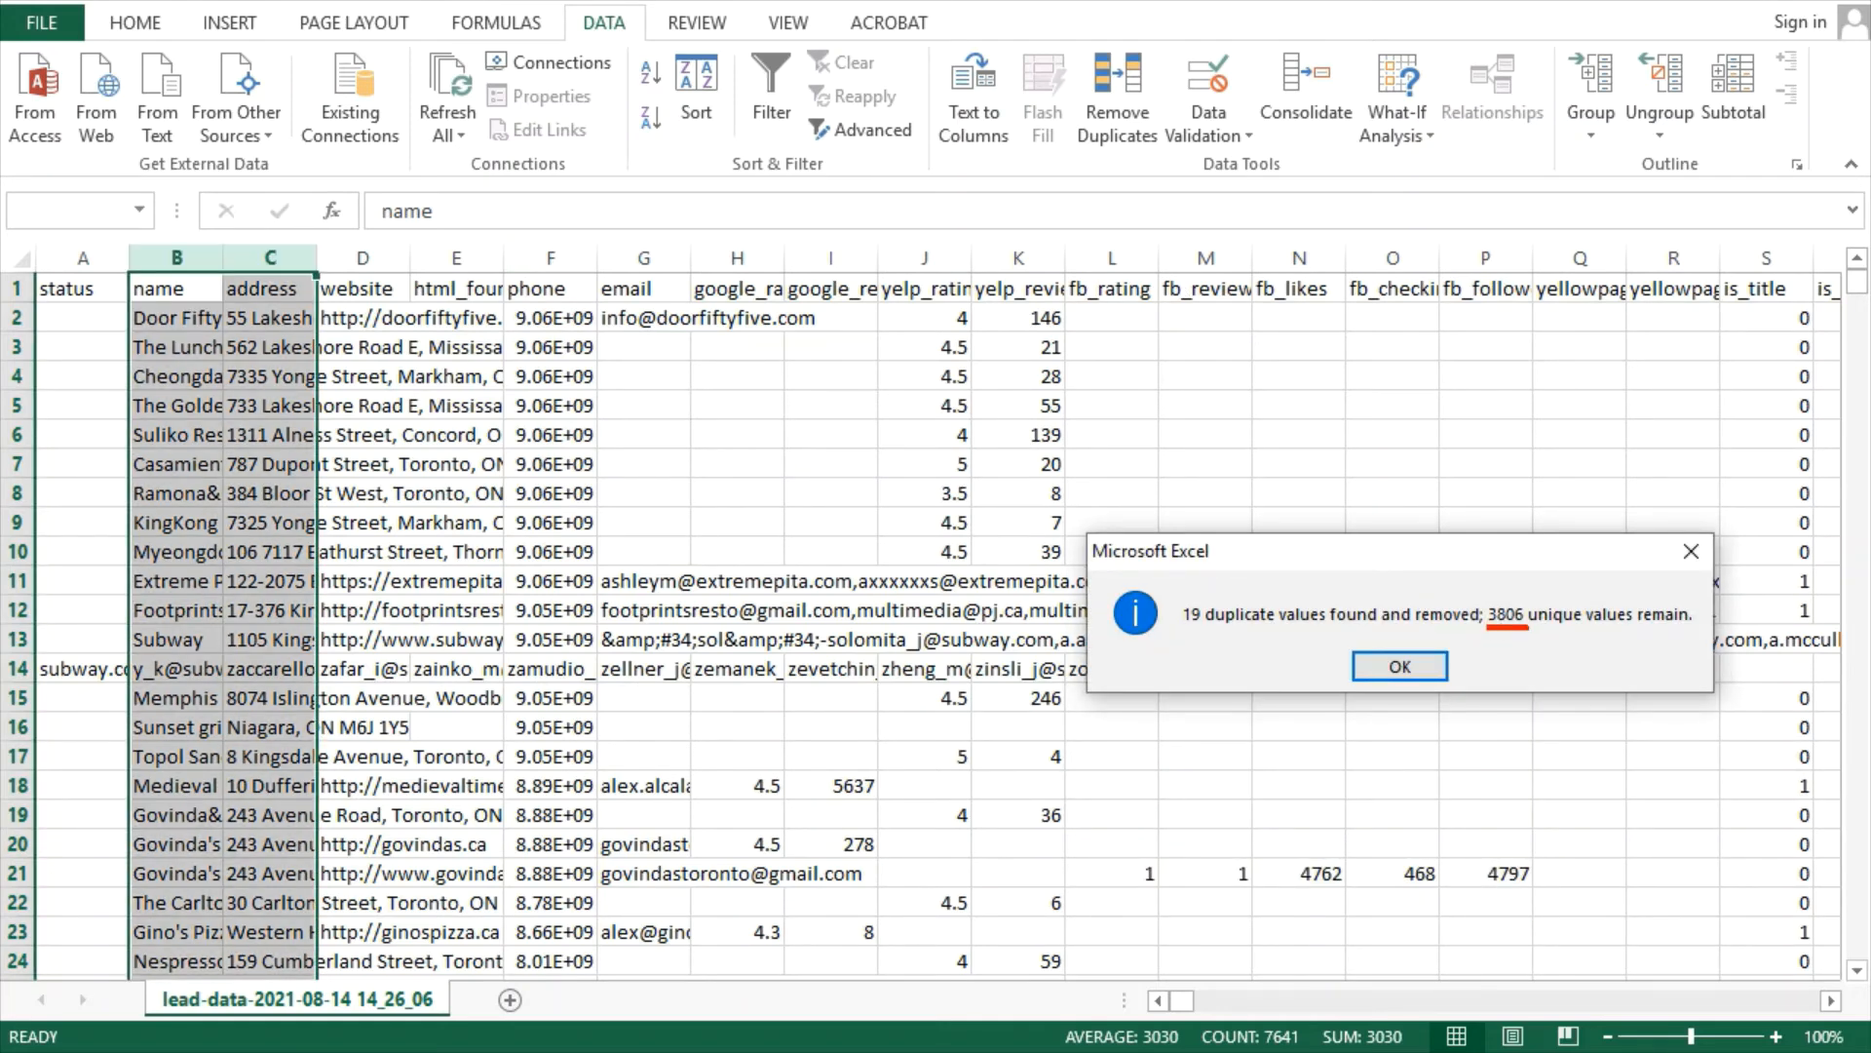
left_click(1399, 667)
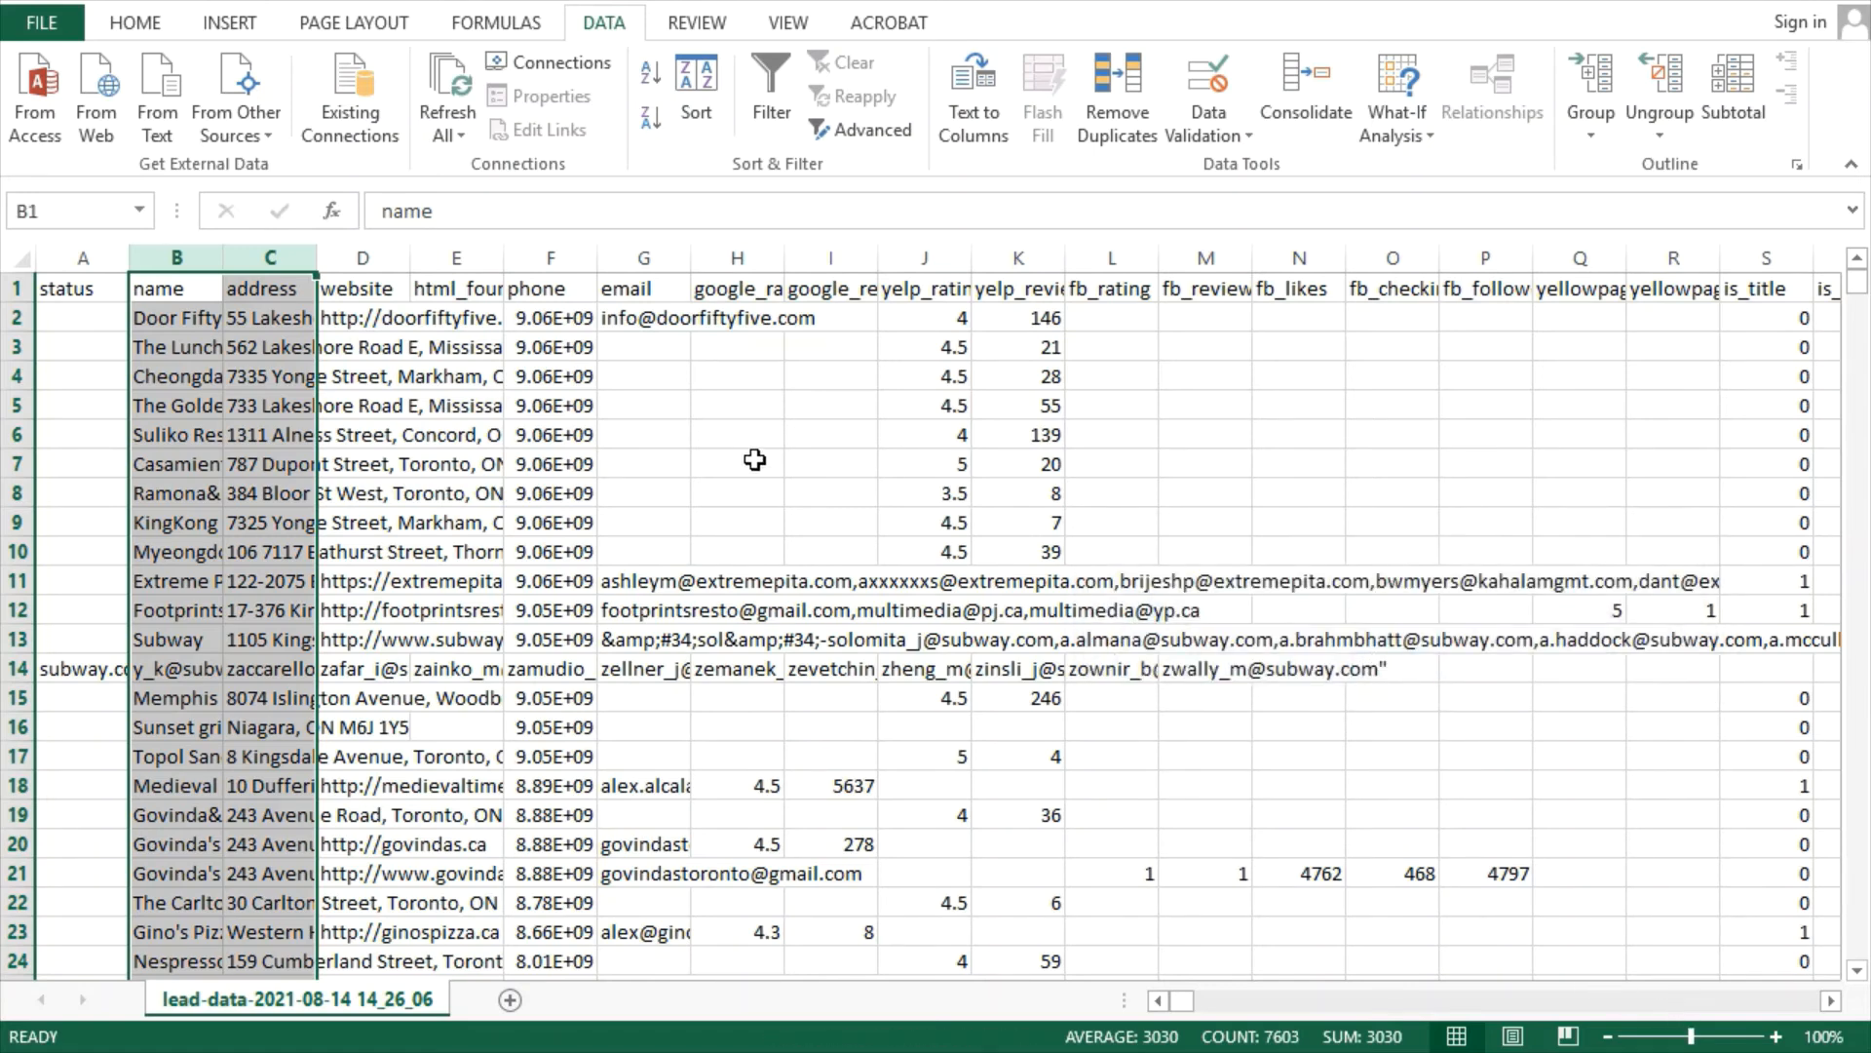
left_click(752, 464)
left_click(633, 257)
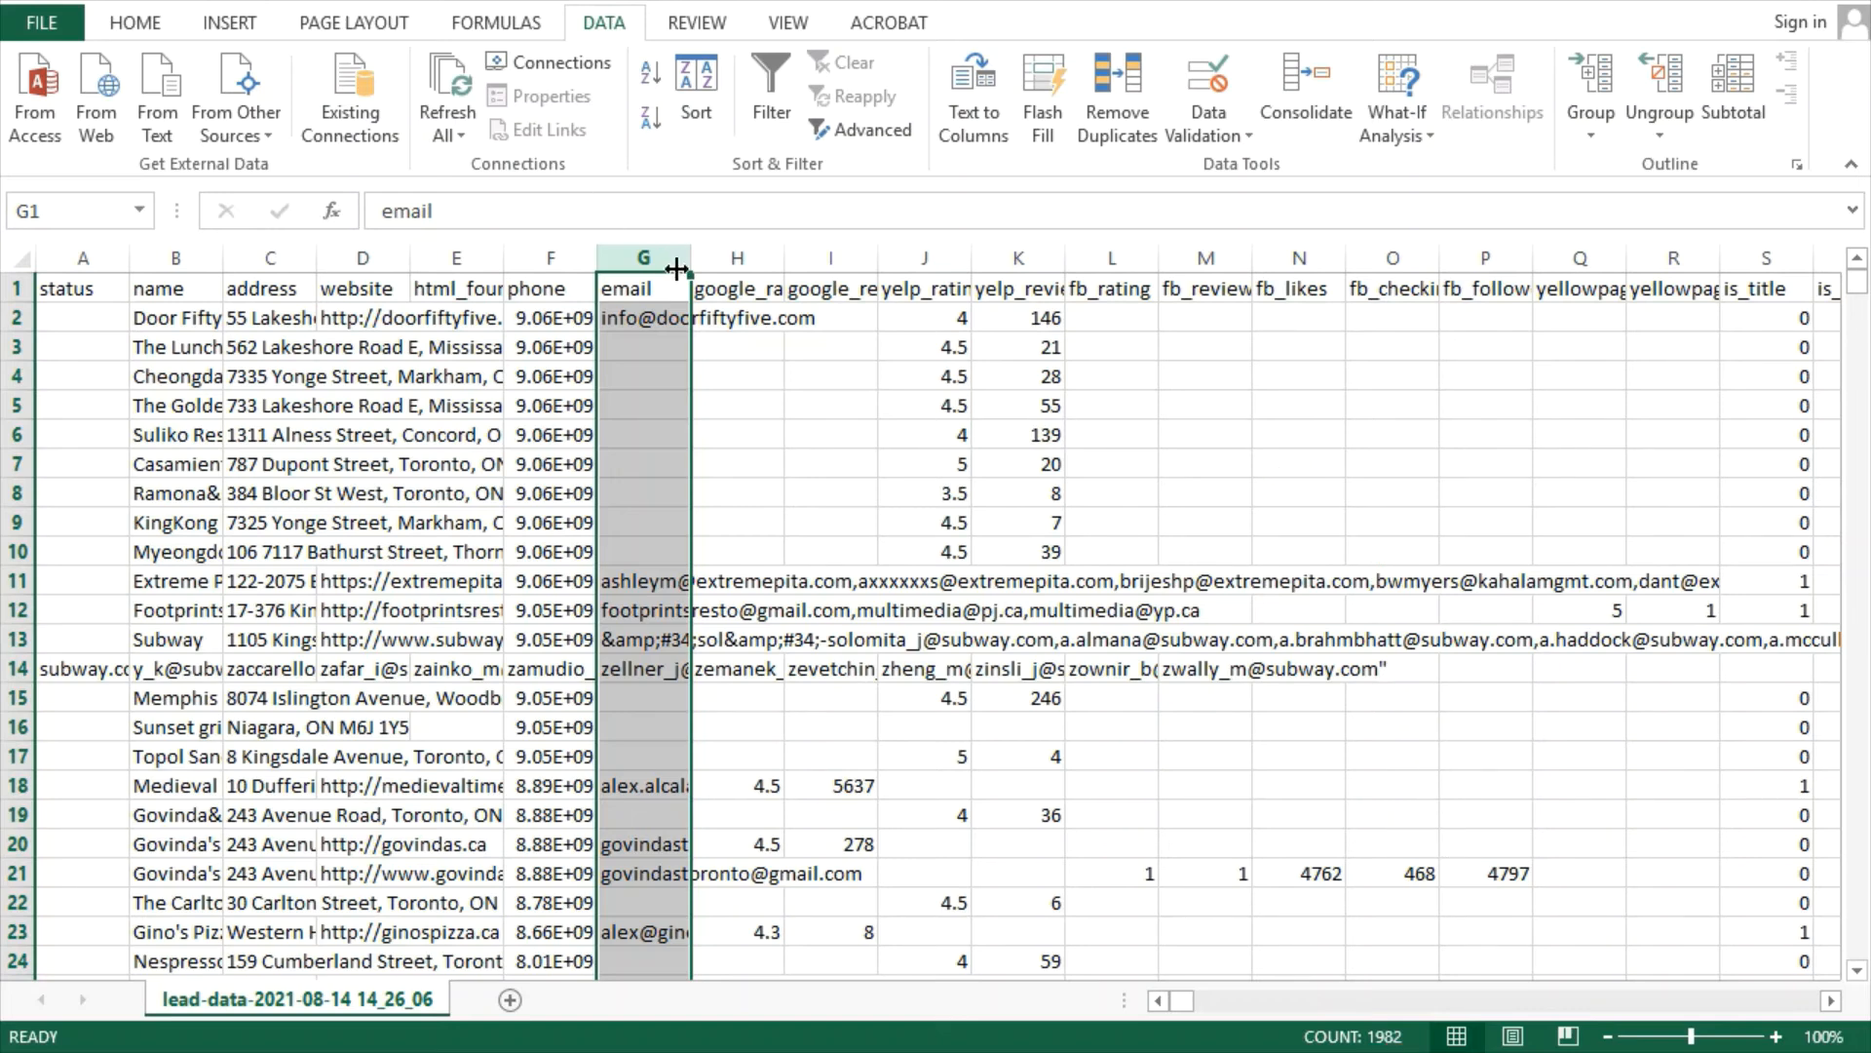
Filter the email column to exclude blanks, leaving 1981 of 3824 records
left_click(771, 97)
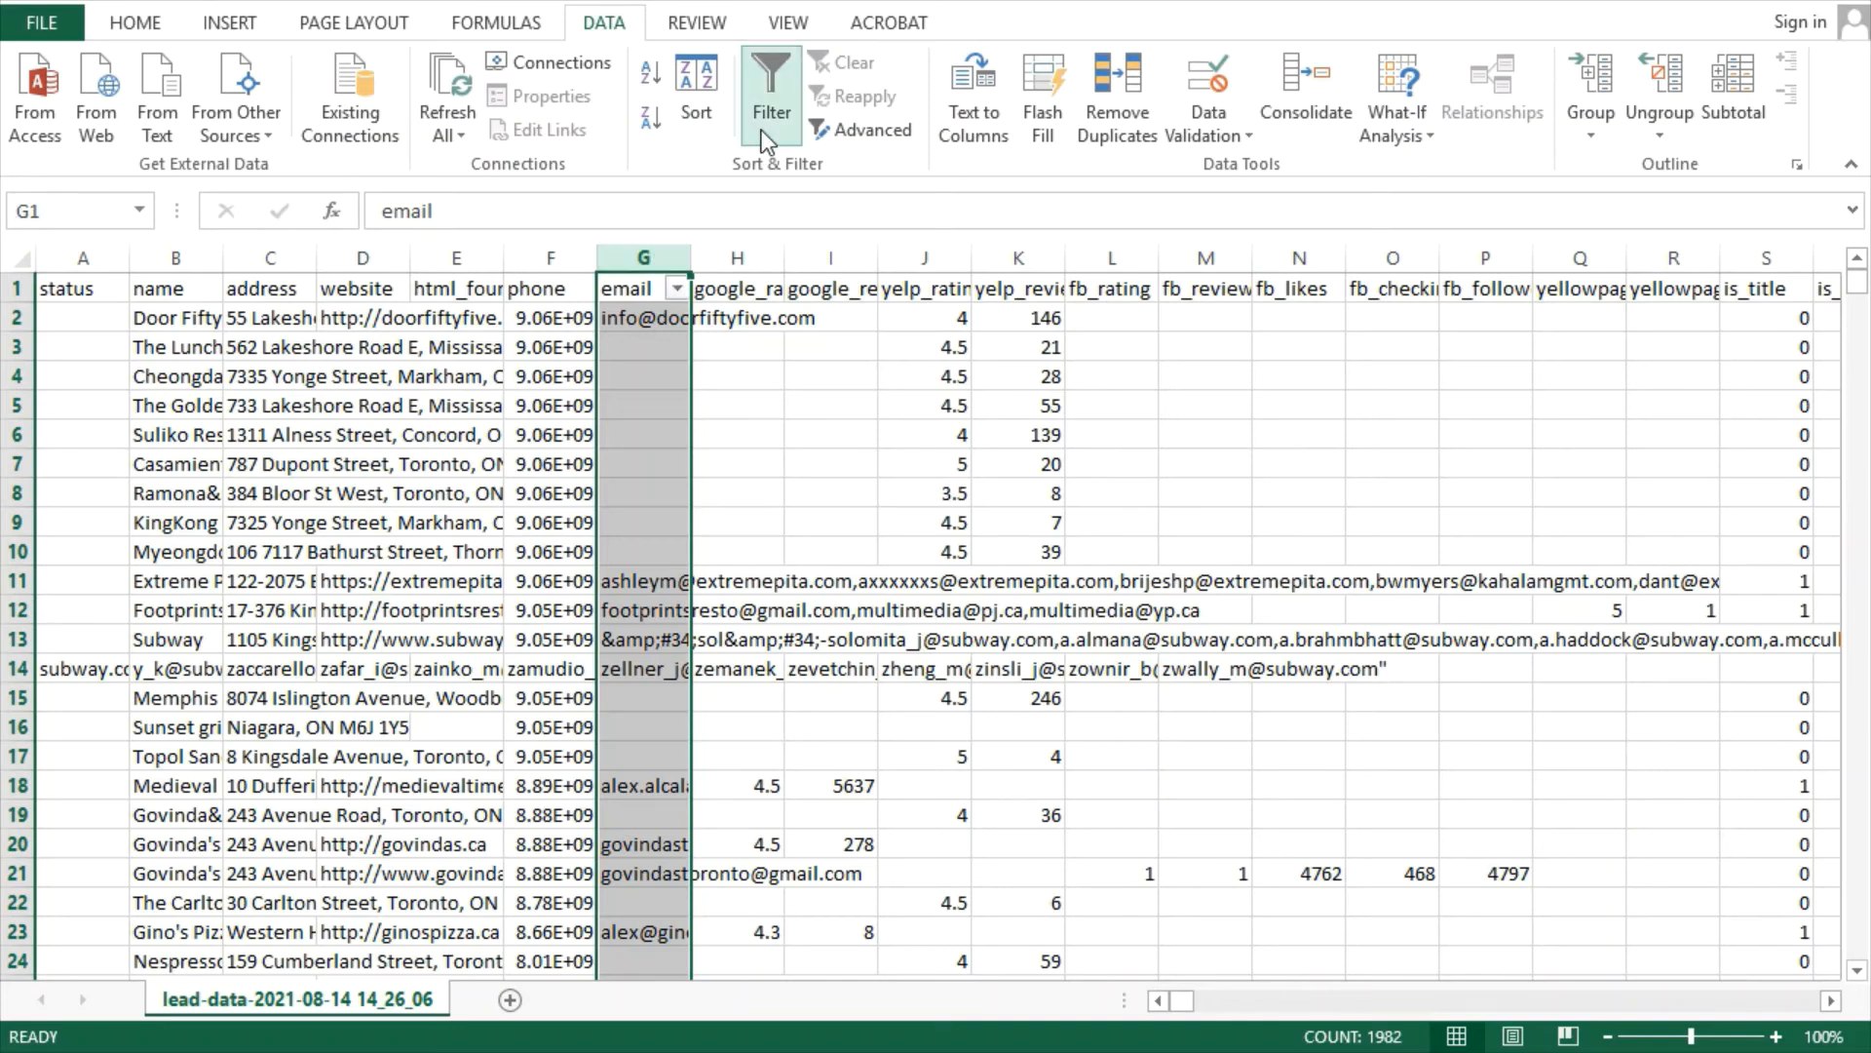
left_click(675, 288)
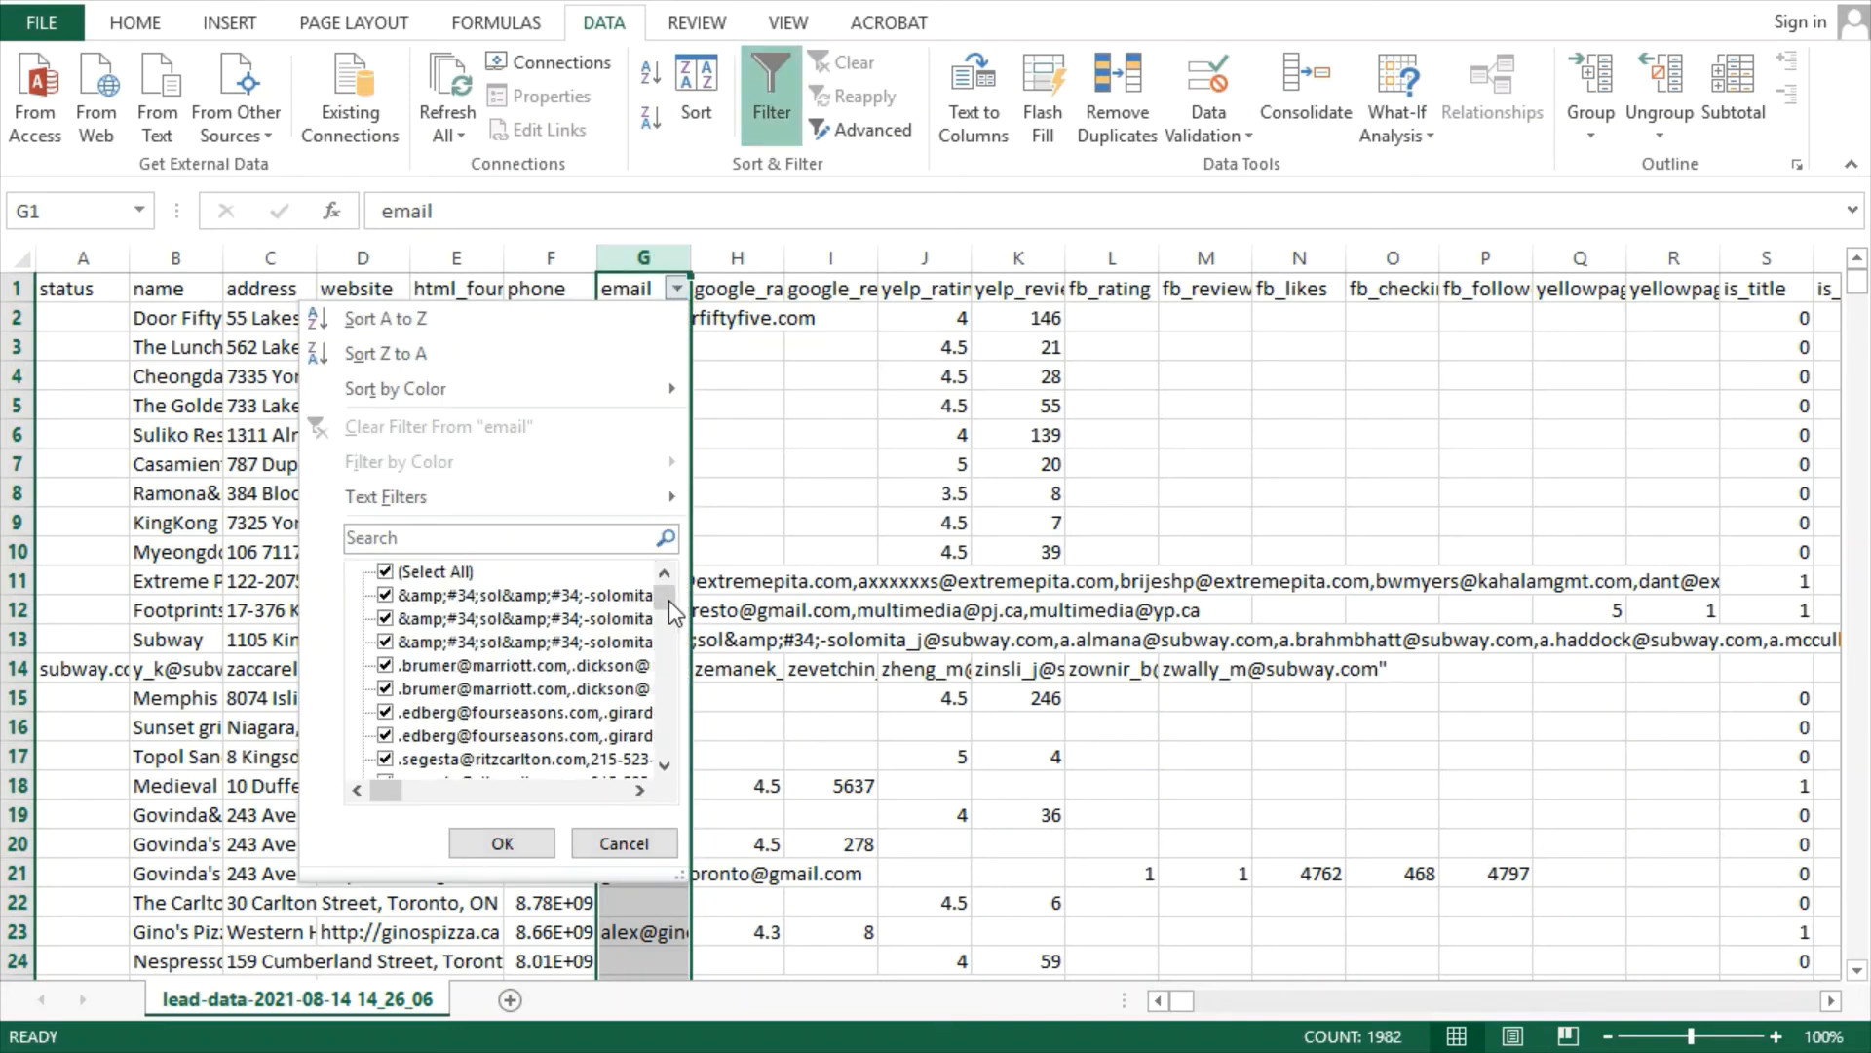
left_click_drag(669, 600, 657, 797)
left_click(426, 758)
left_click(502, 843)
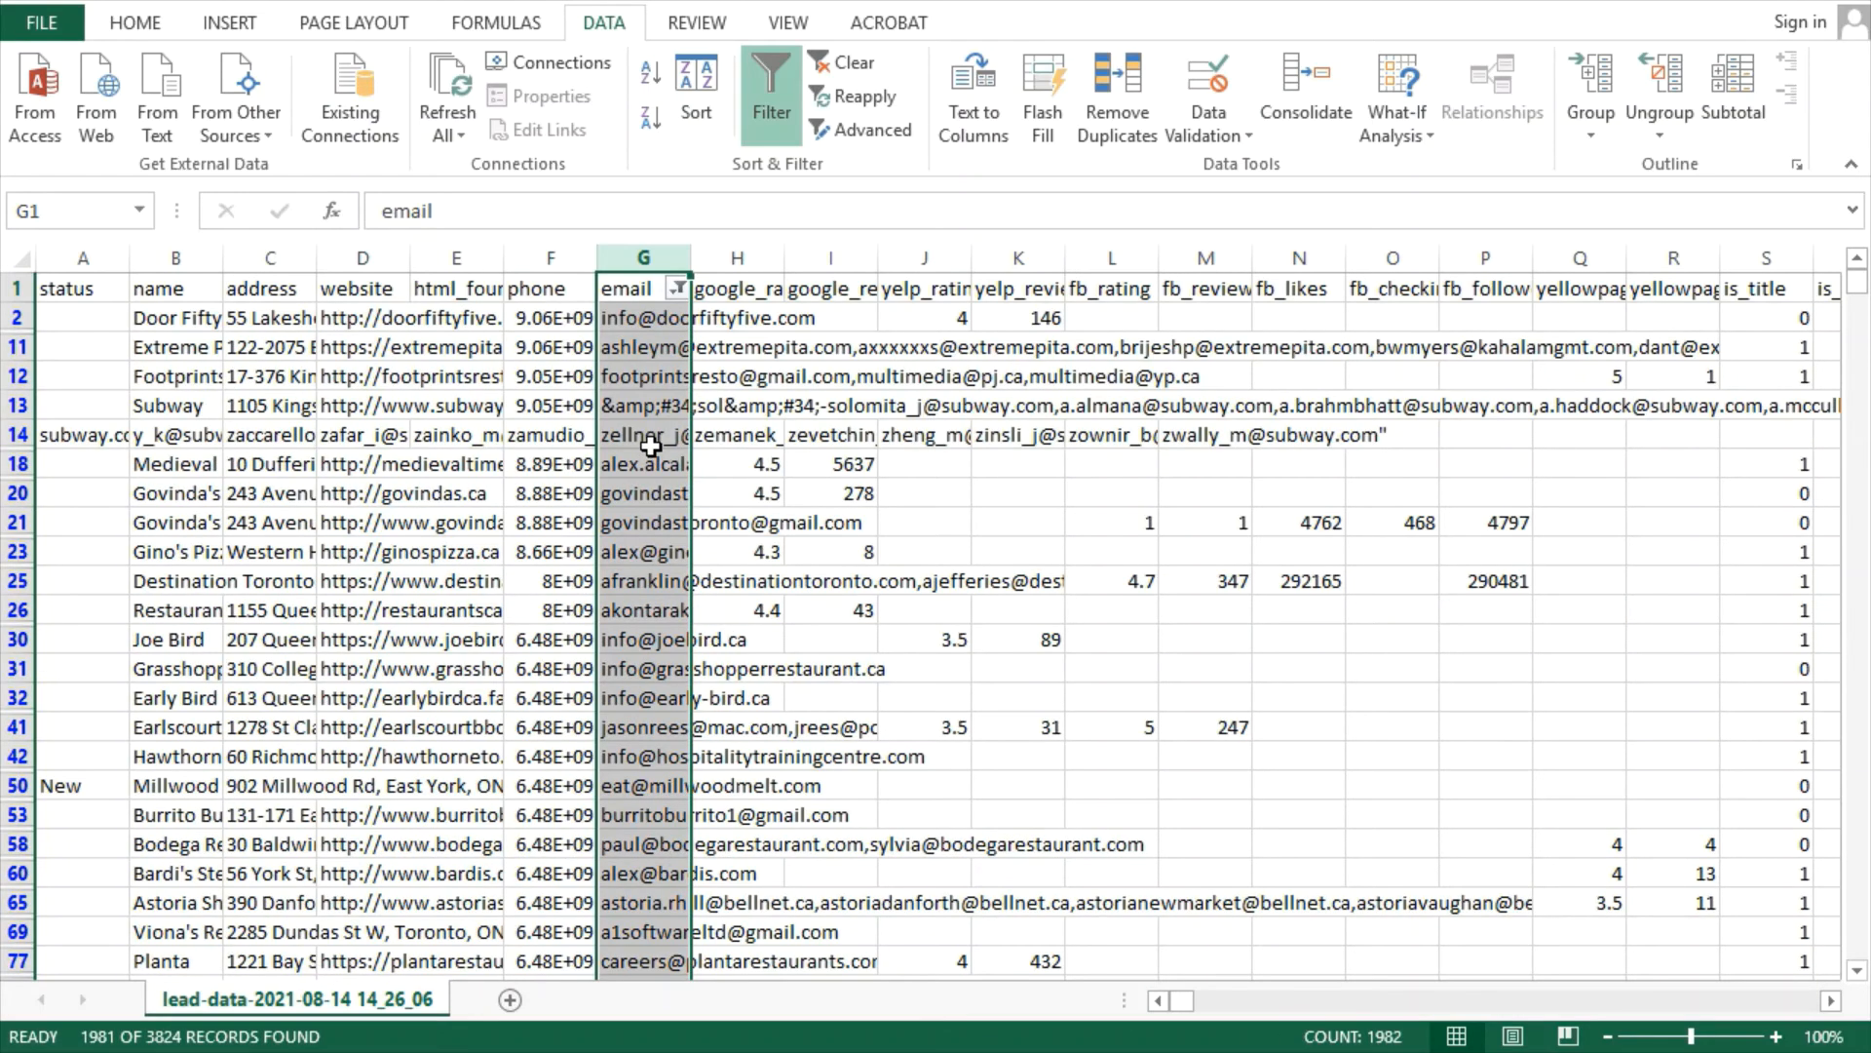
Scroll through the filtered list, then select and copy the email column G
scroll(651, 446, "down", 5)
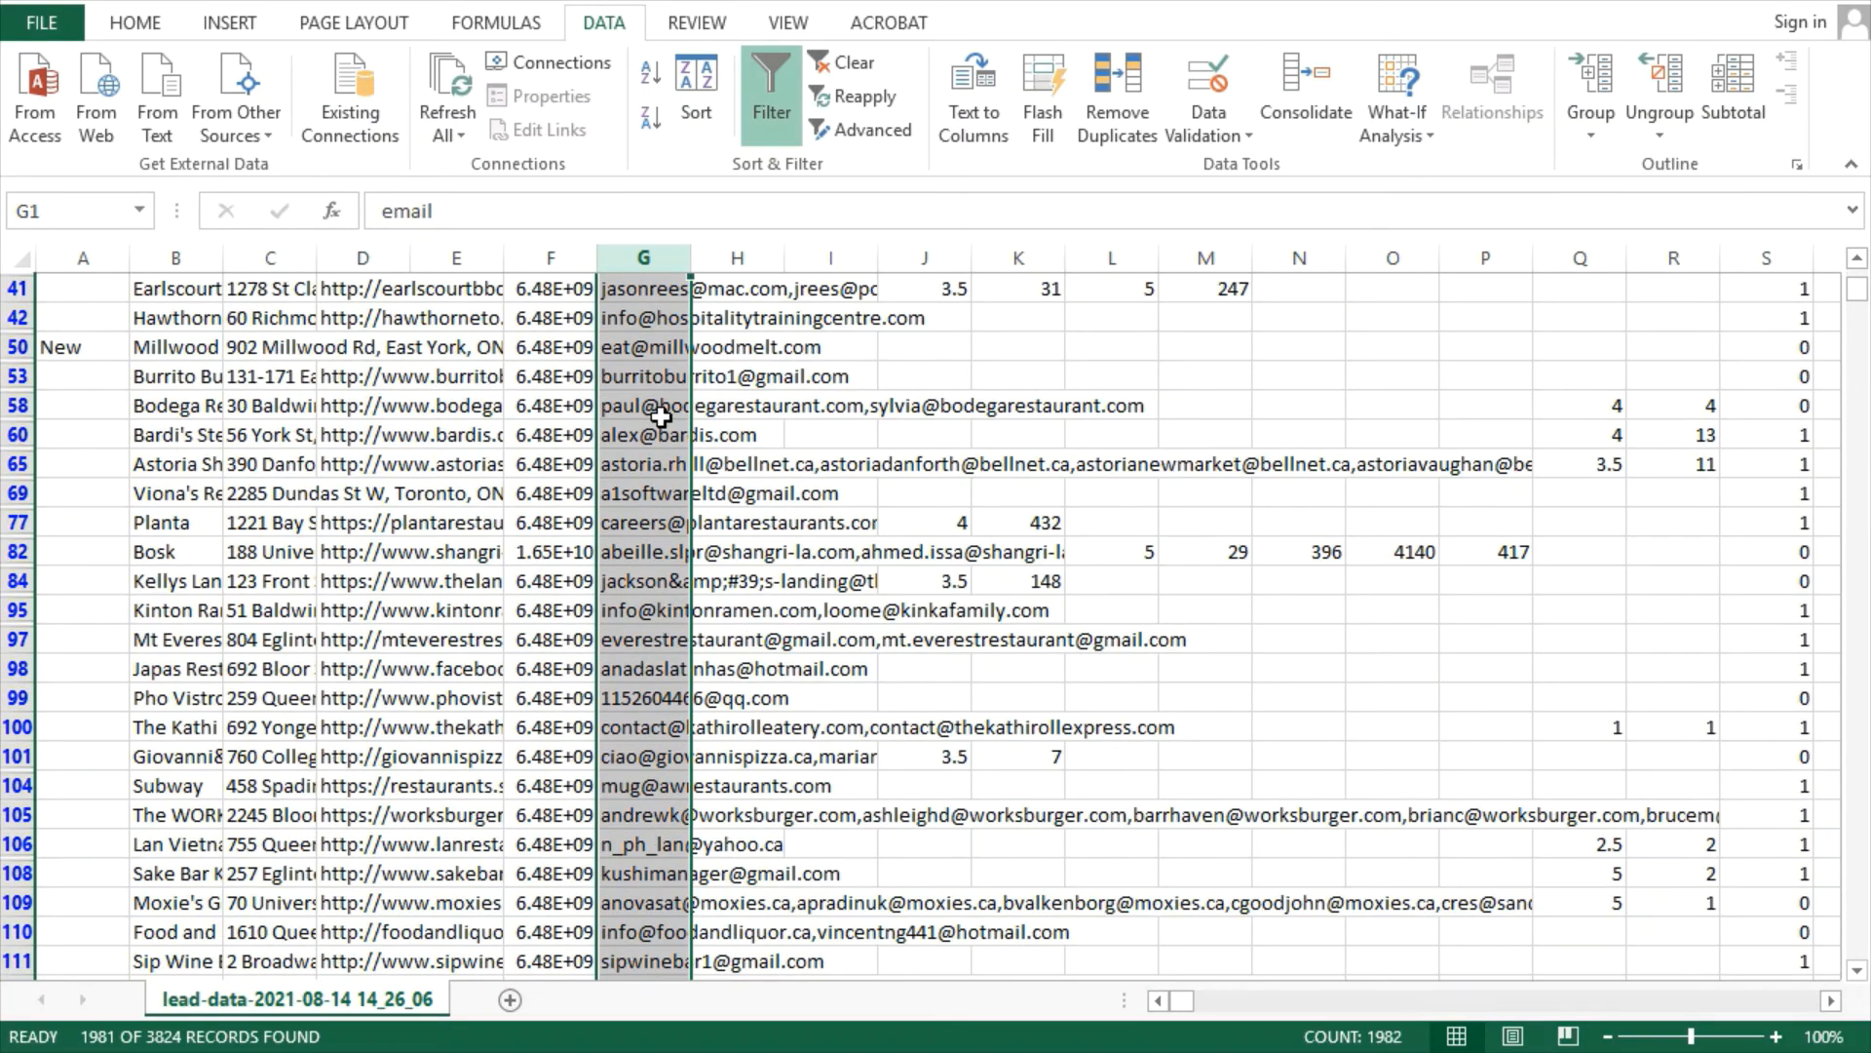
scroll(661, 416, "down", 2)
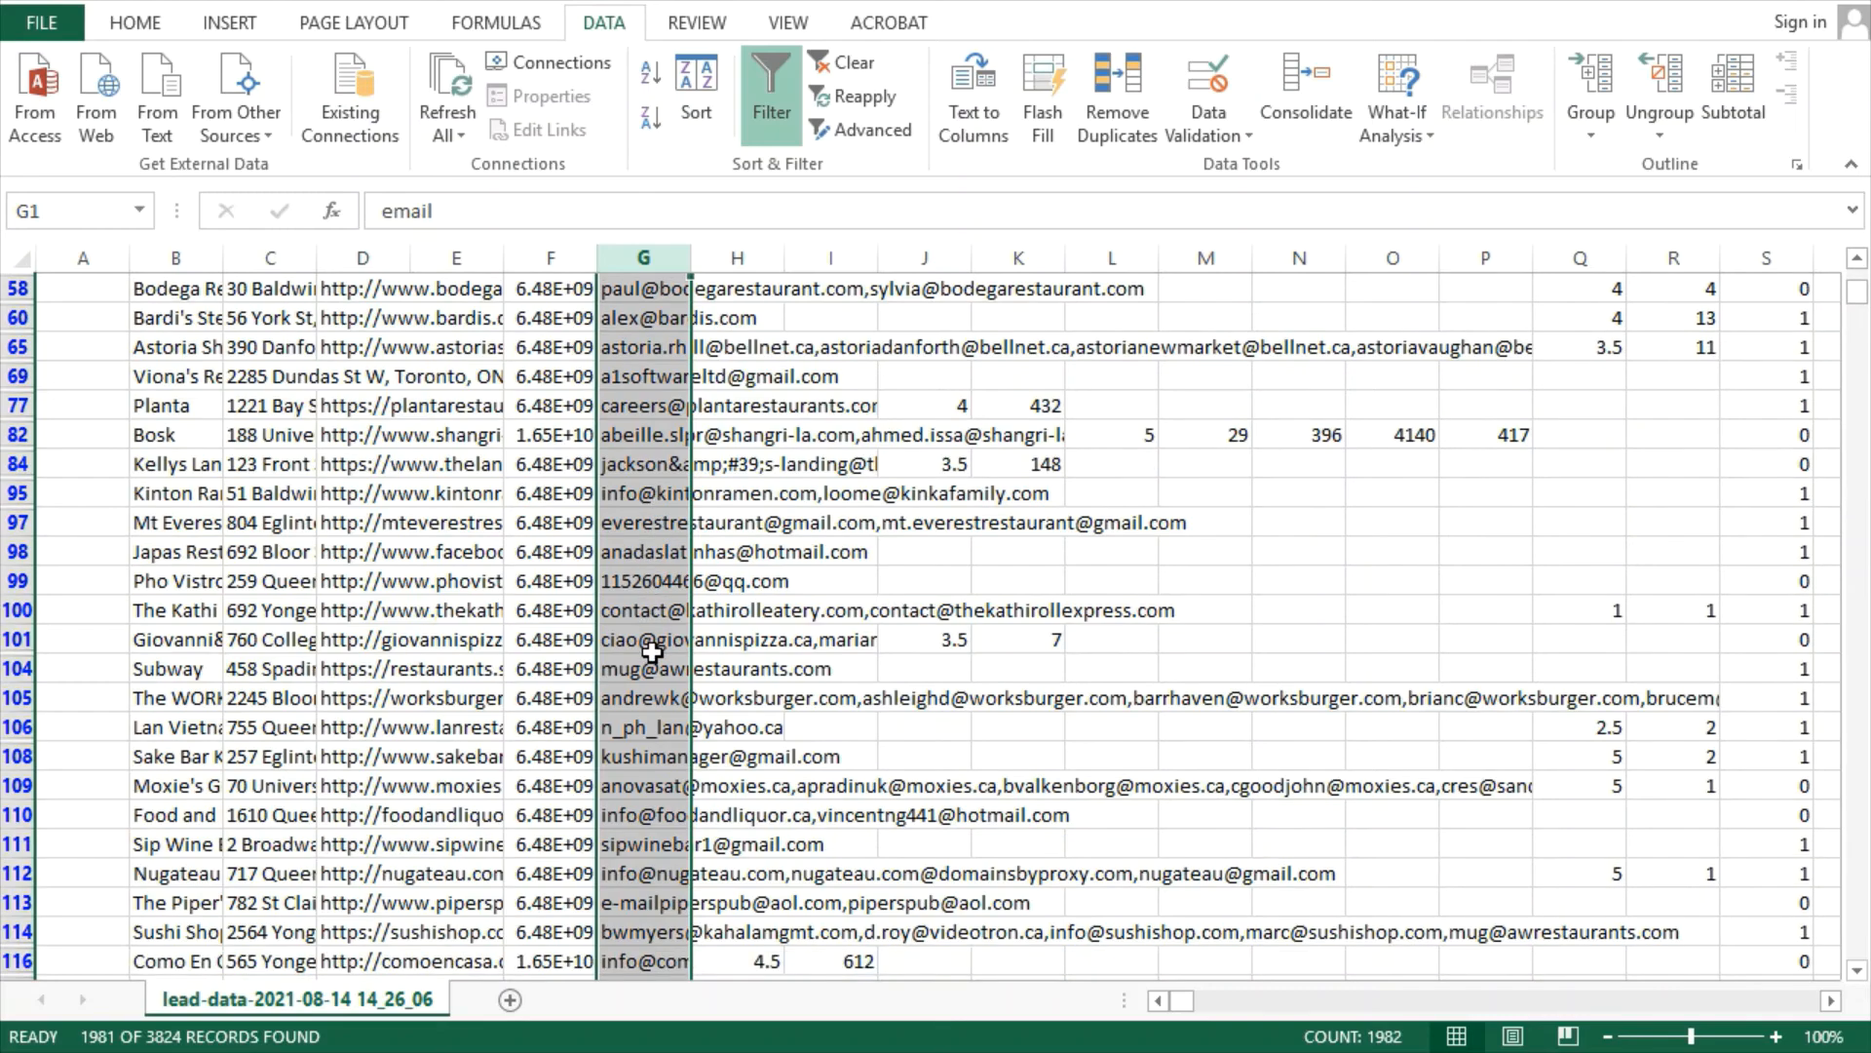
scroll(652, 651, "down", 4)
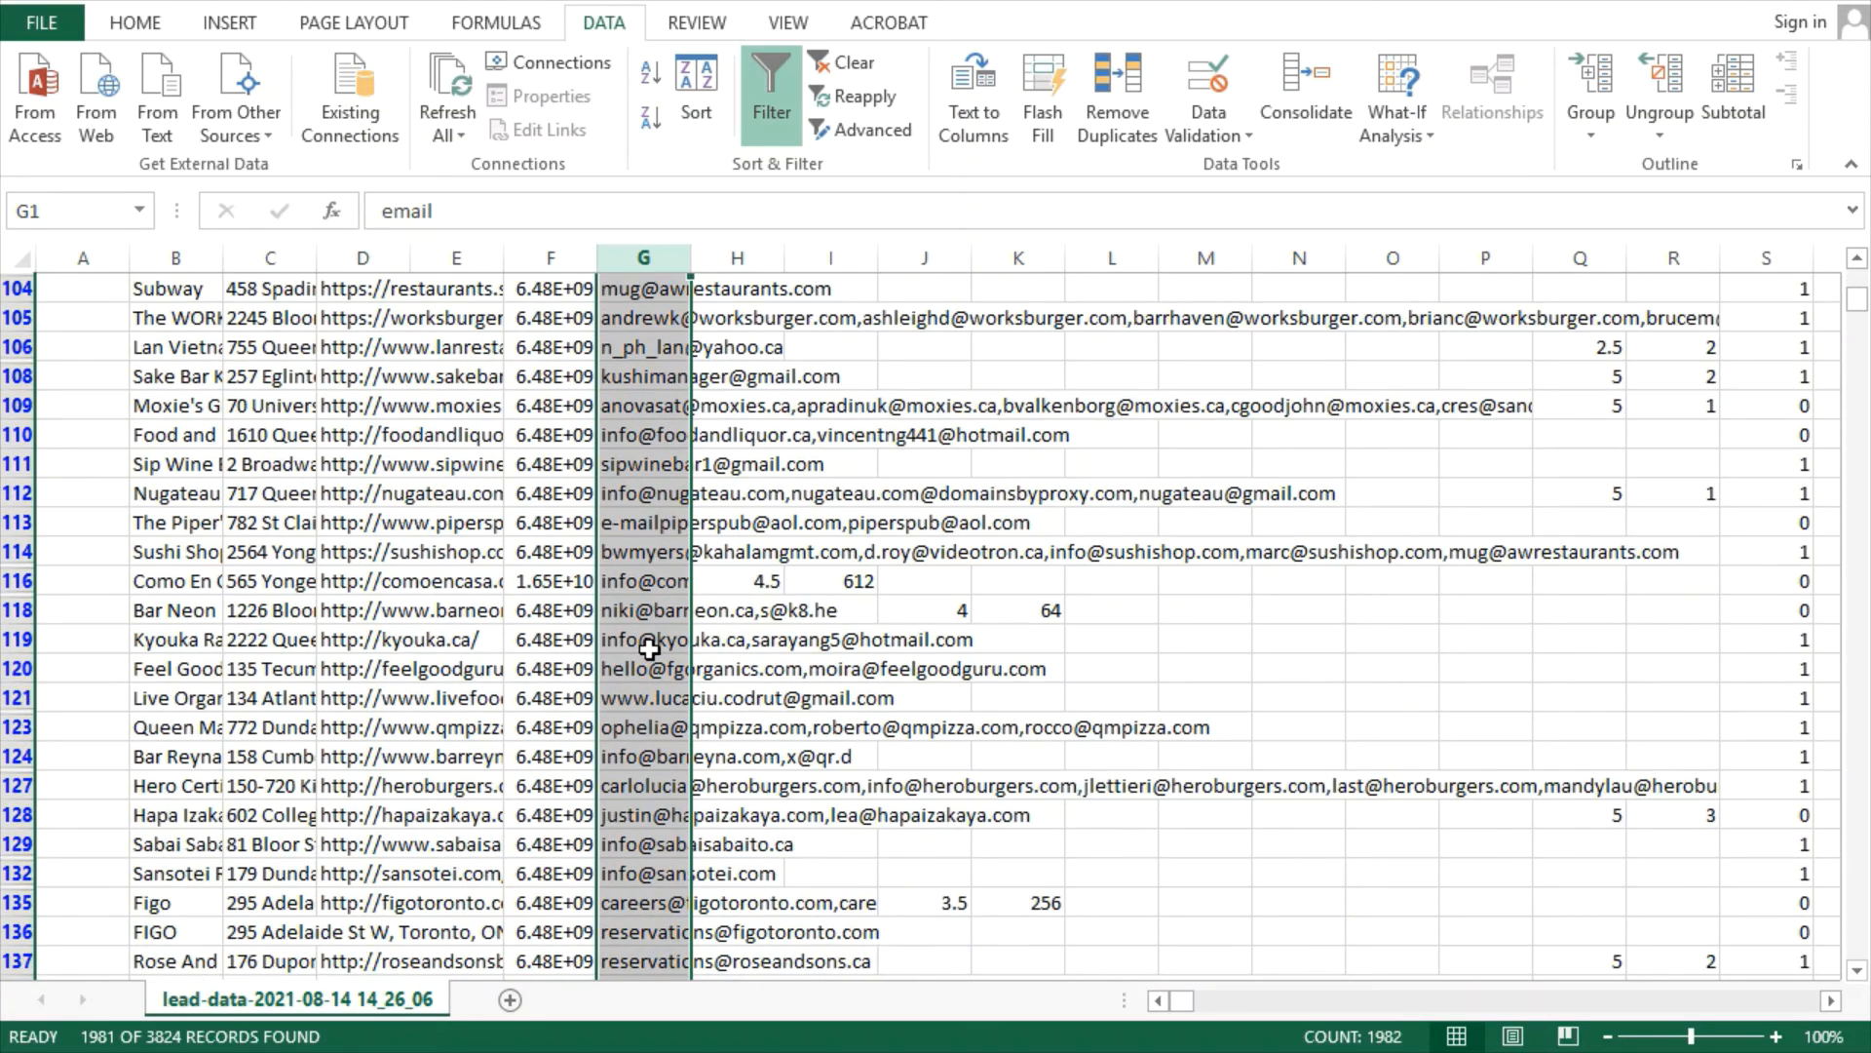
scroll(649, 648, "down", 5)
scroll(649, 648, "down", 2)
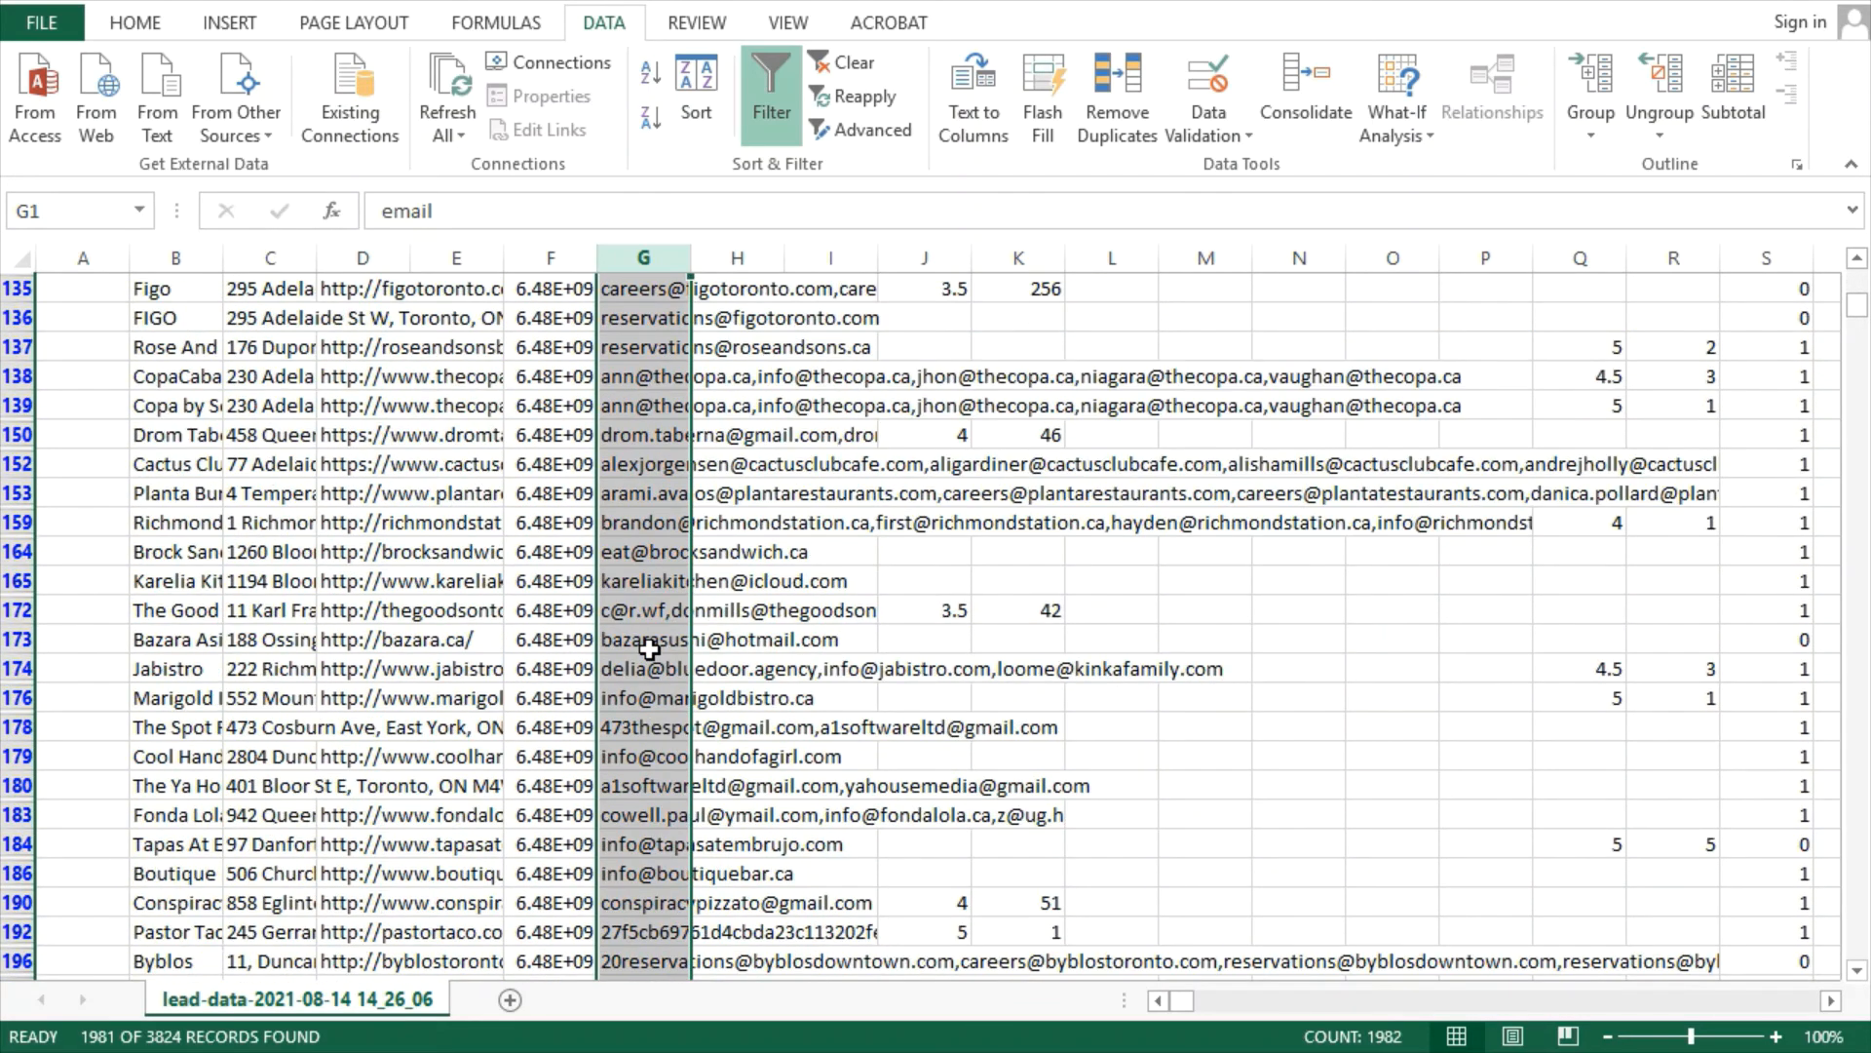
scroll(649, 648, "down", 7)
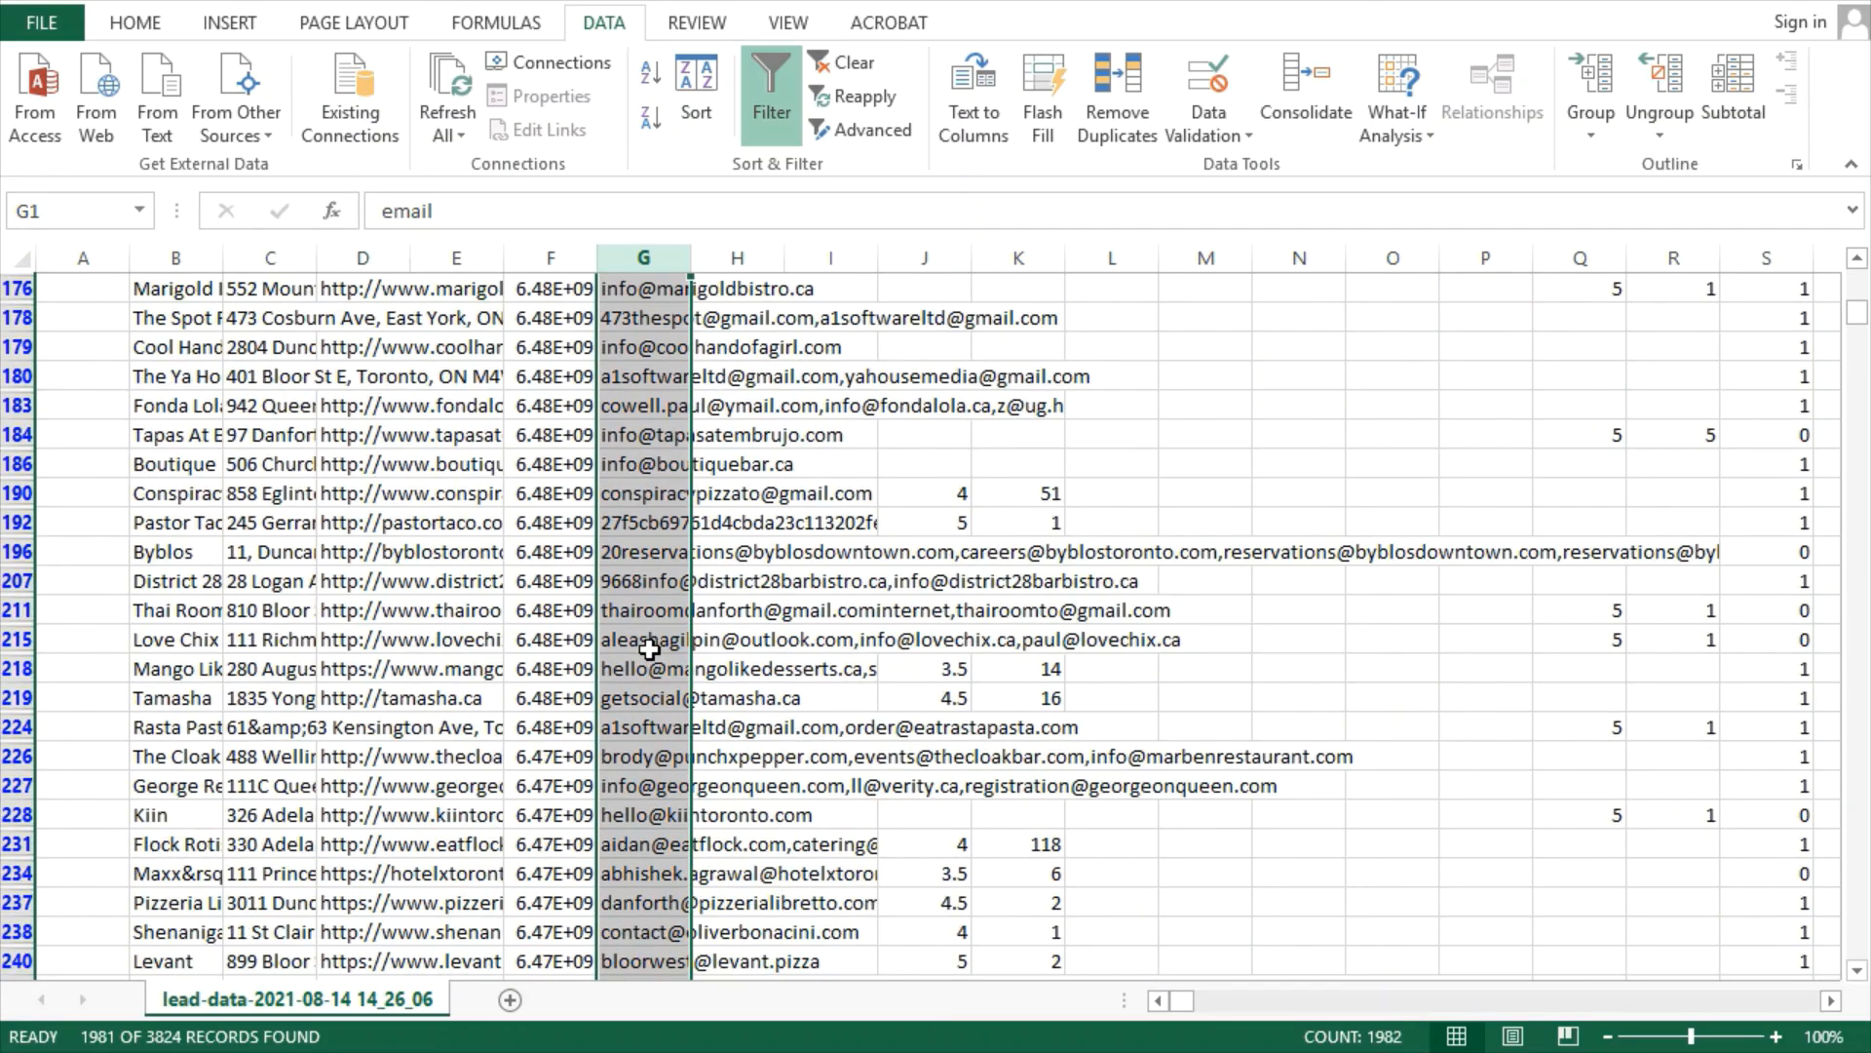
scroll(649, 648, "down", 2)
scroll(649, 648, "down", 13)
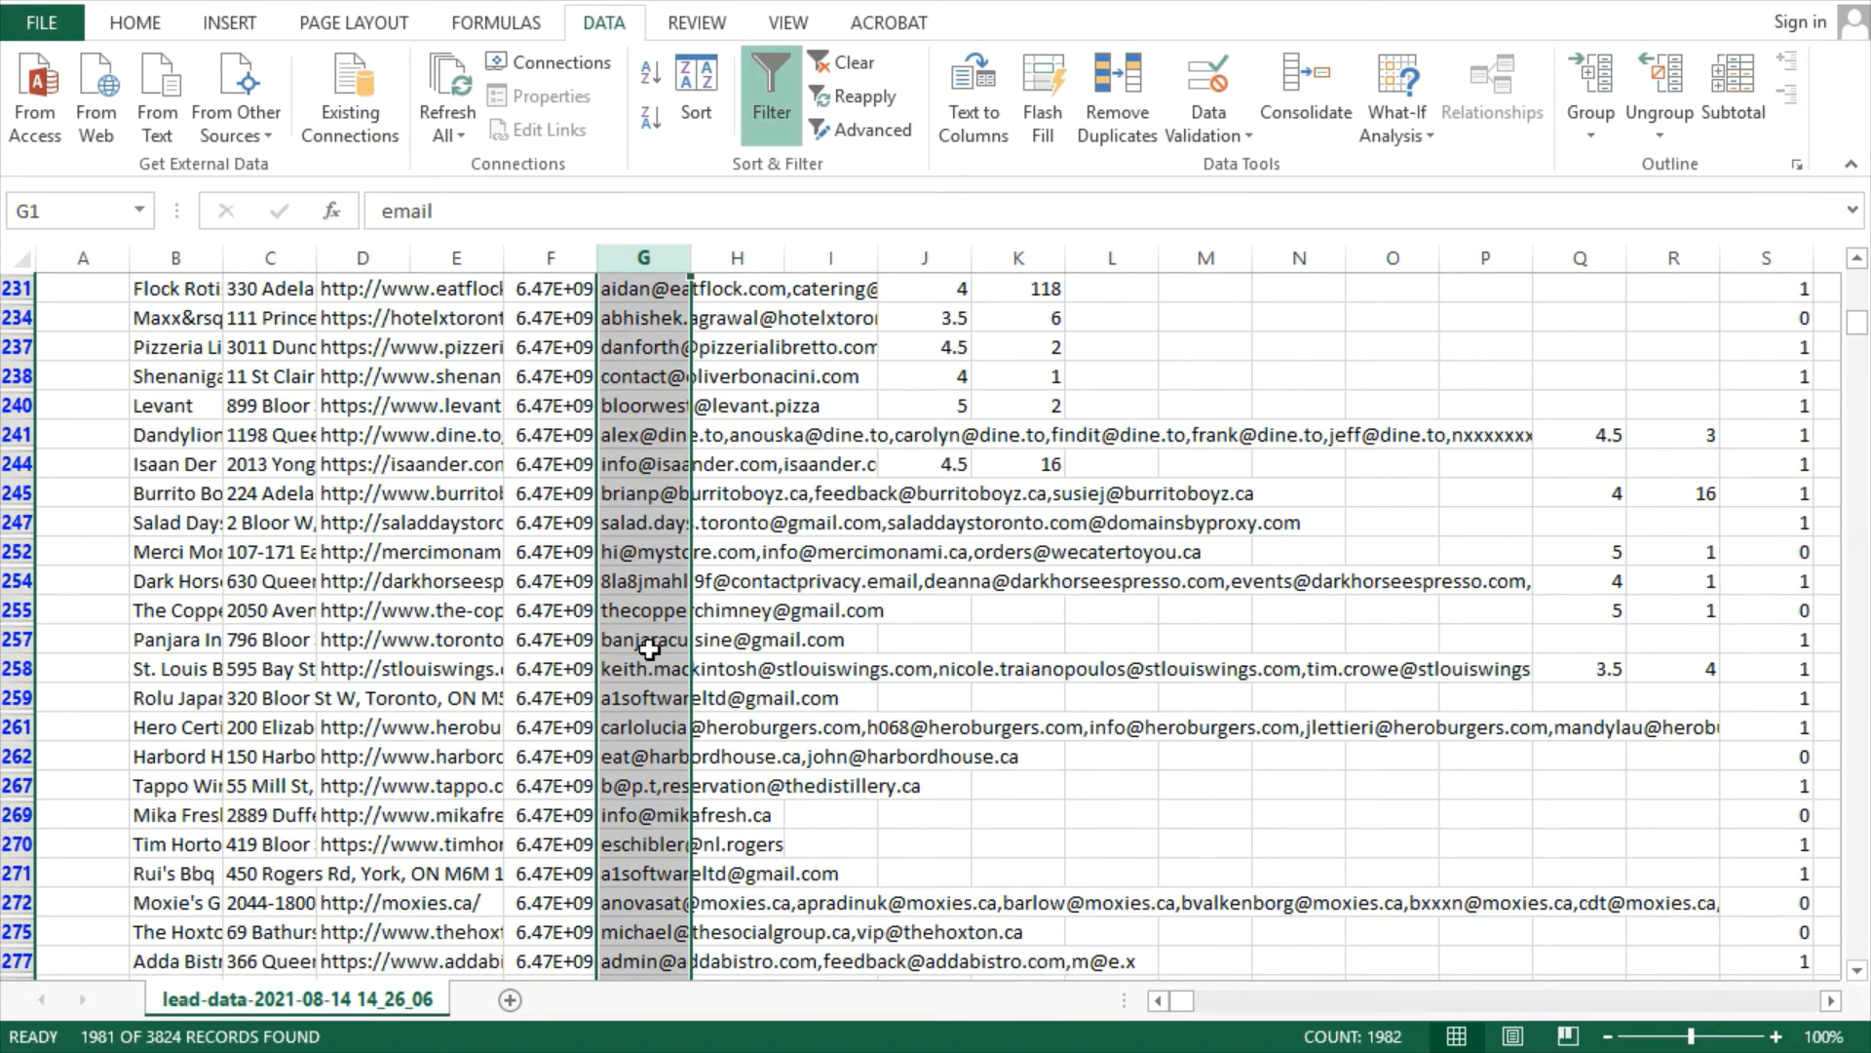
scroll(649, 648, "down", 6)
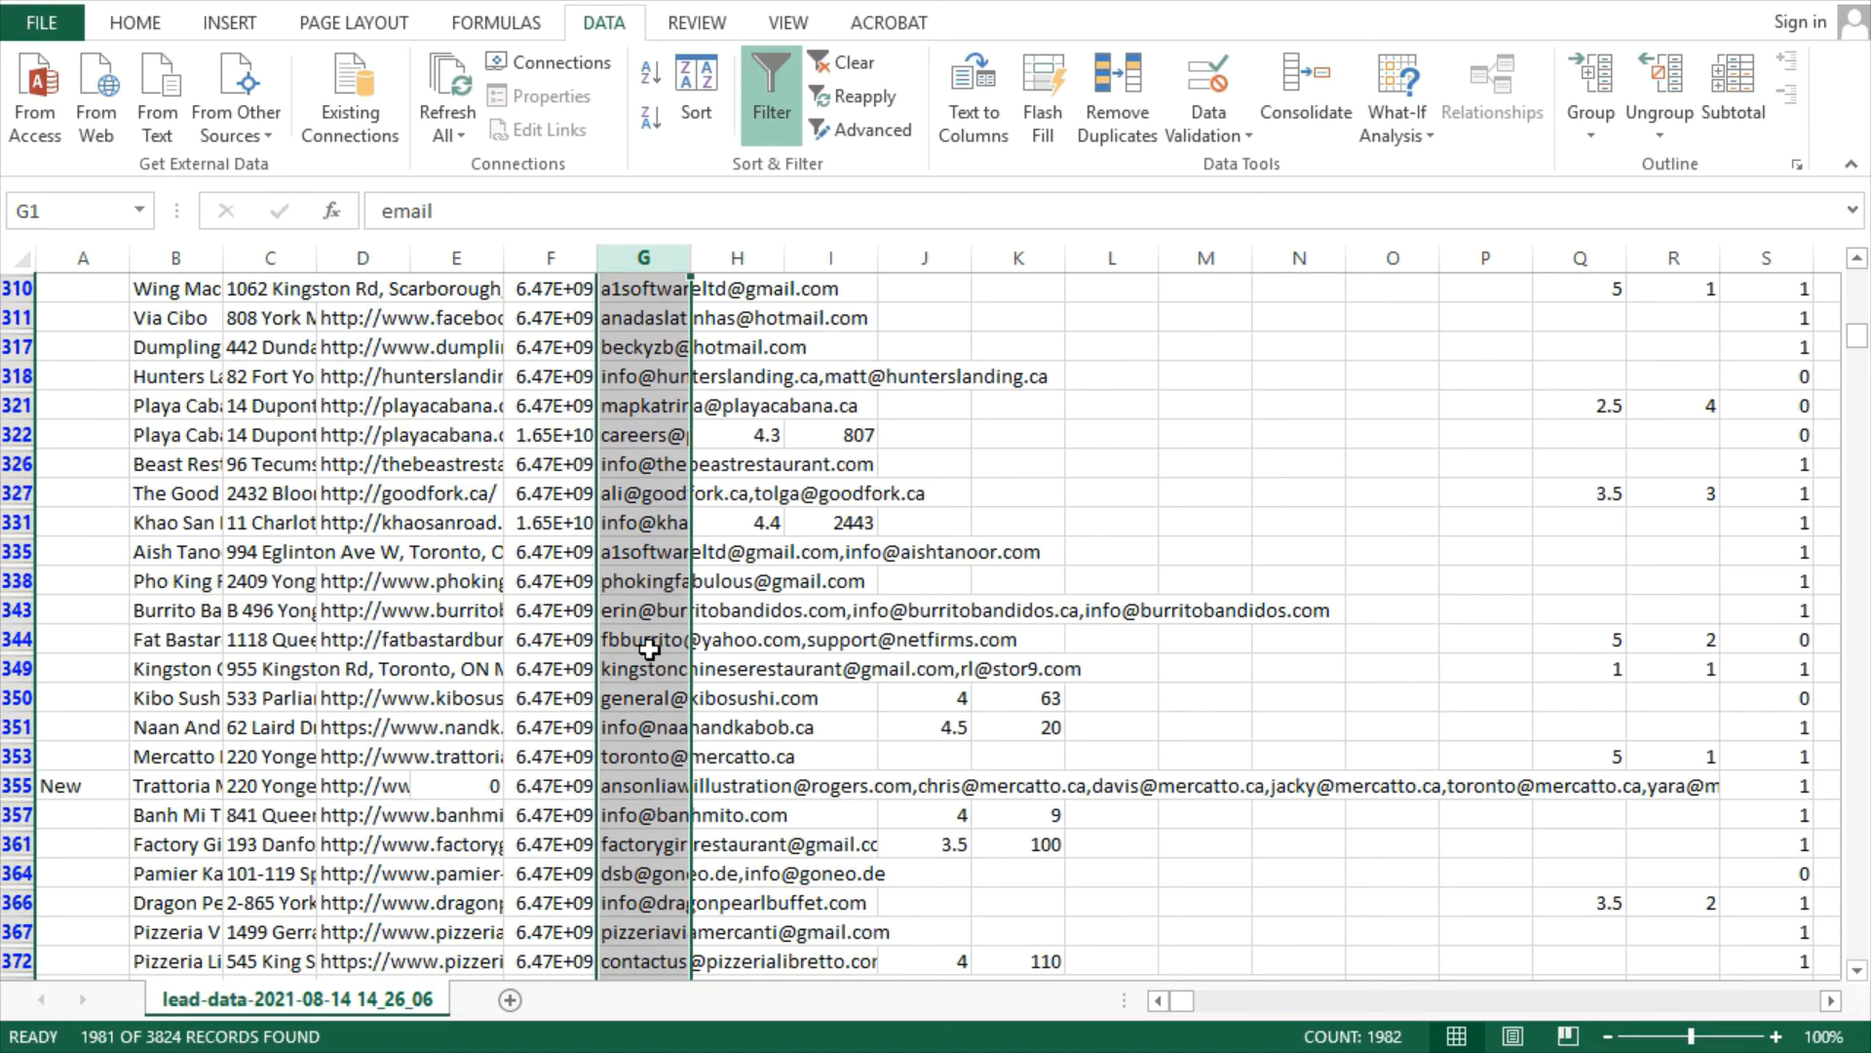
scroll(649, 648, "down", 4)
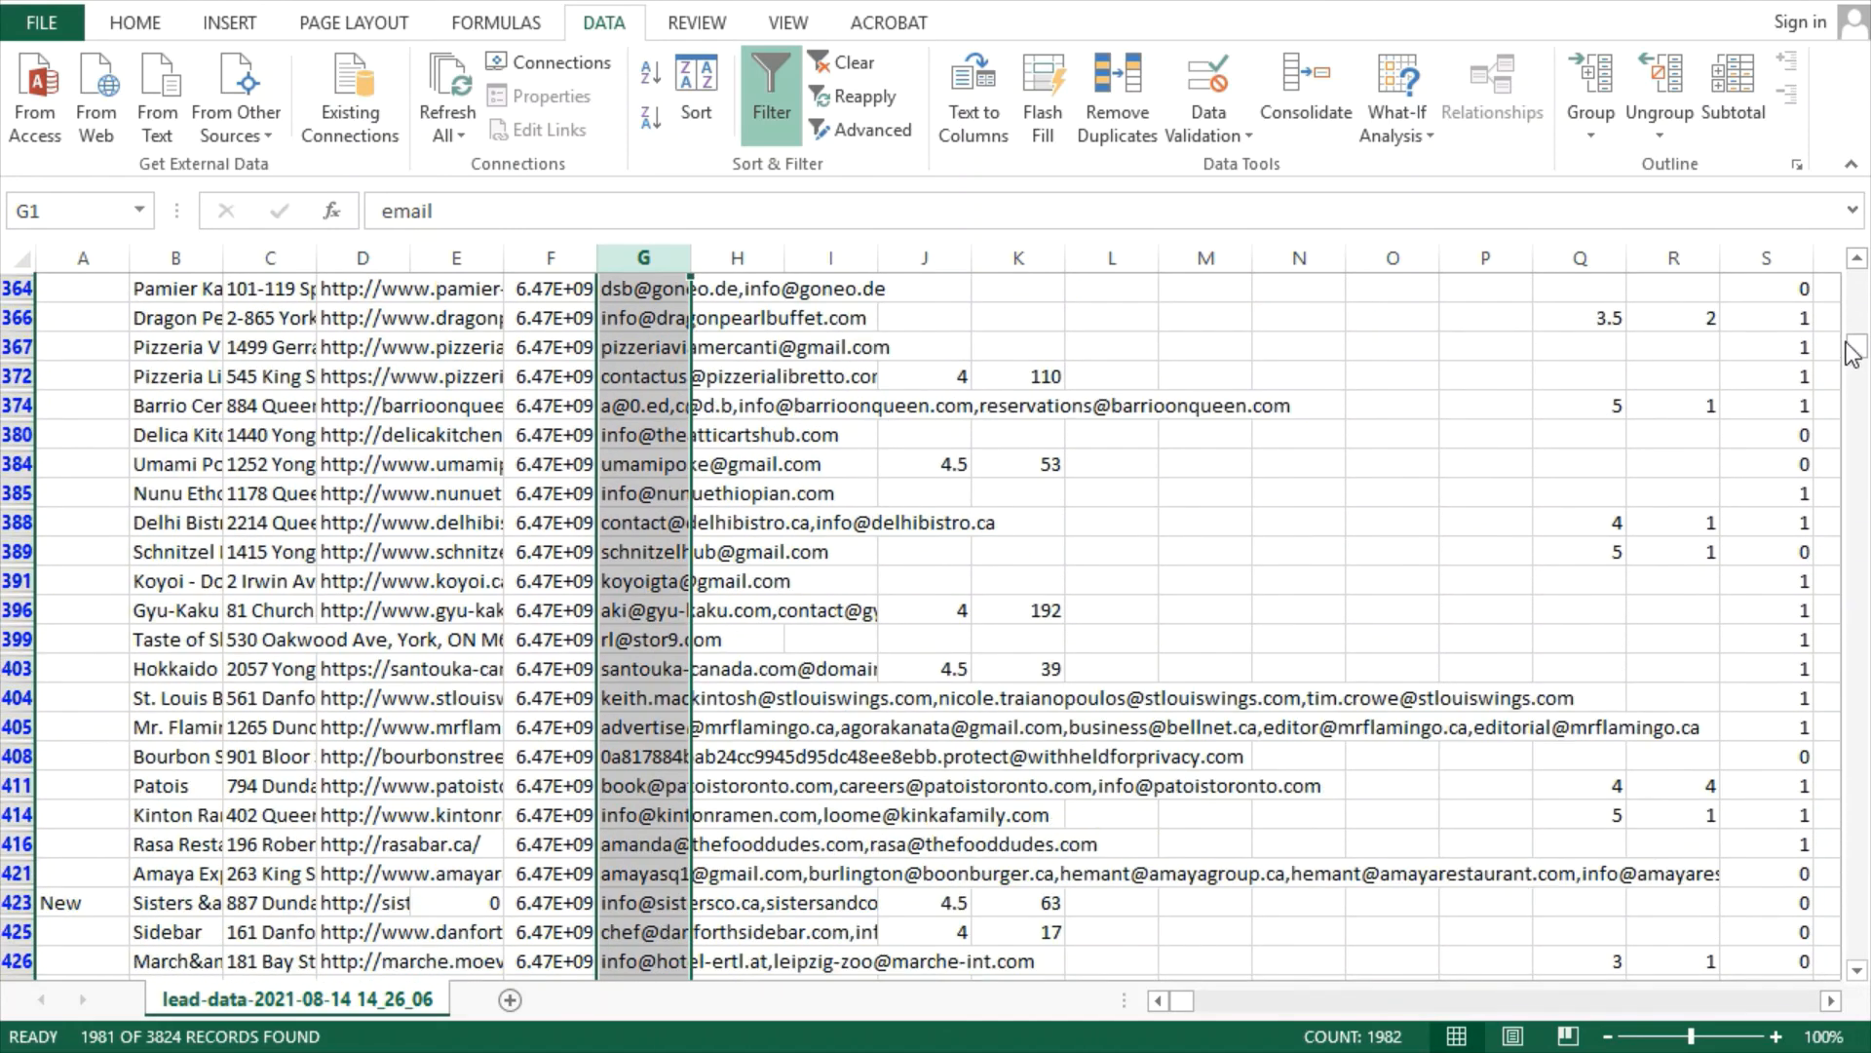
left_click_drag(1857, 341, 1583, 271)
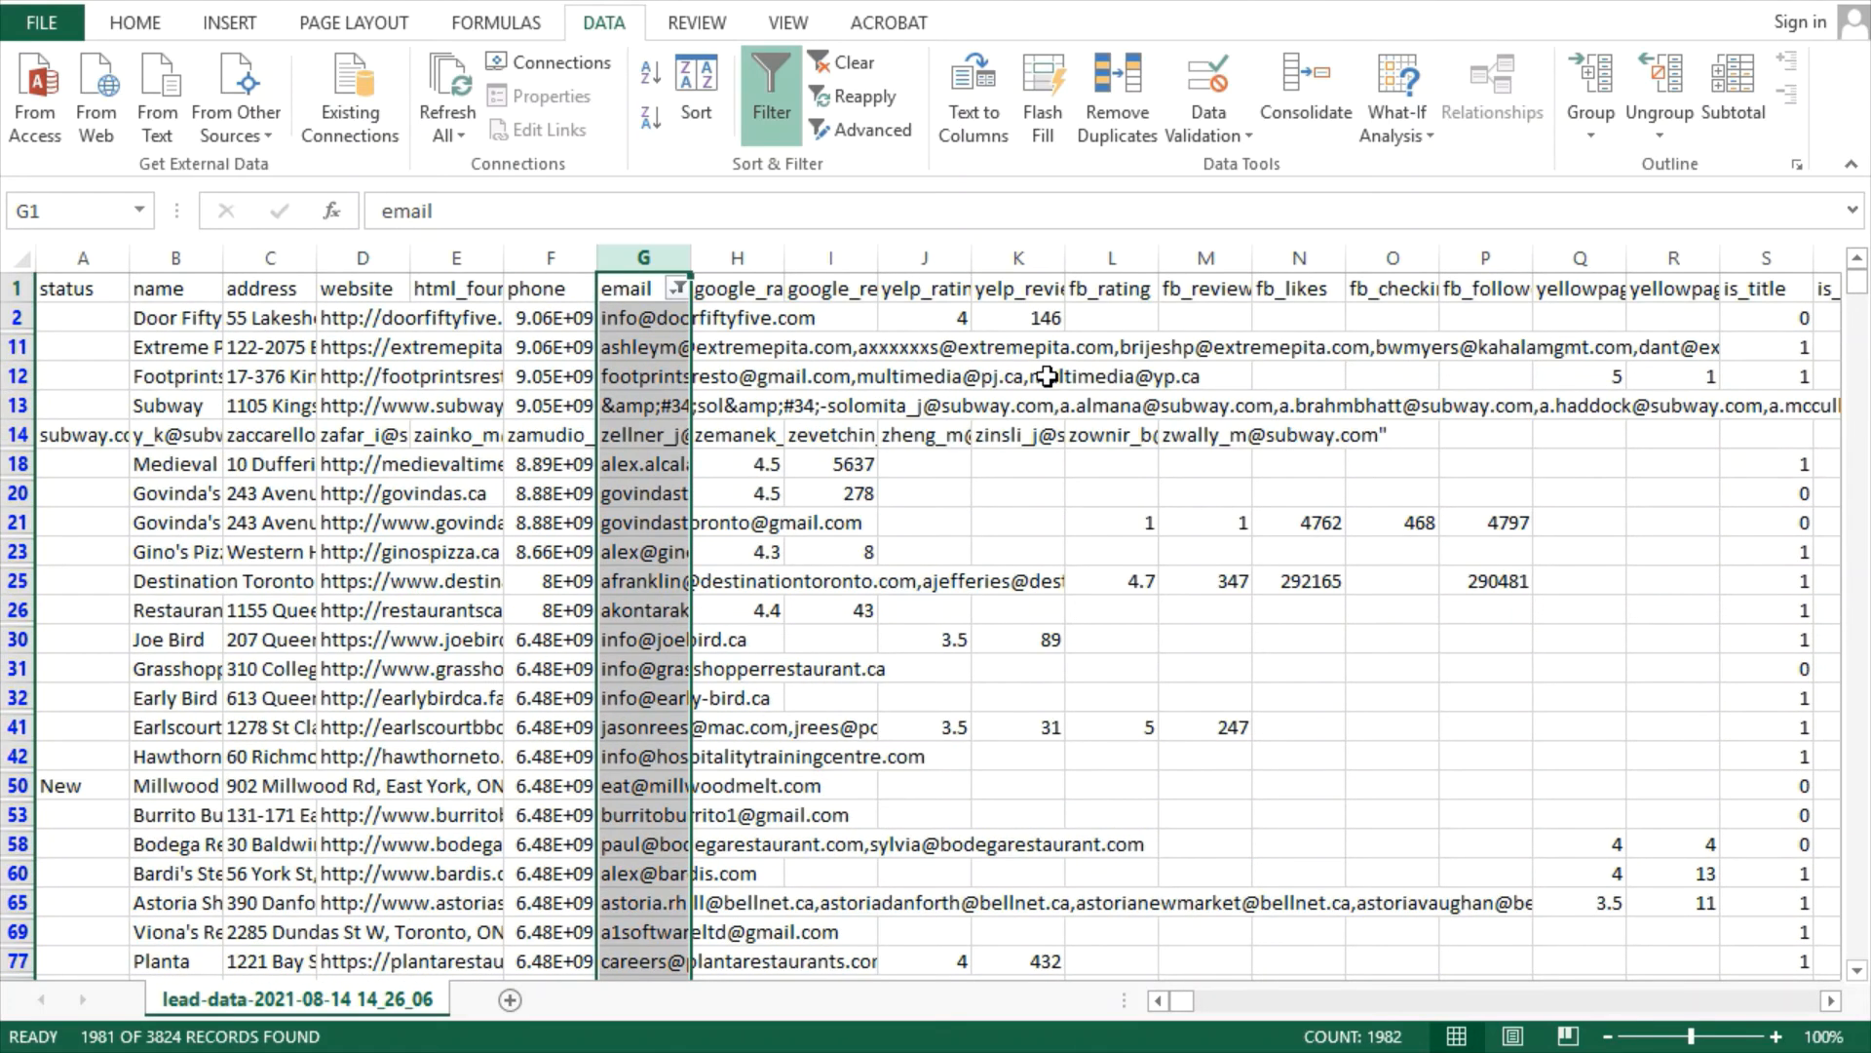
key("ctrl+c")
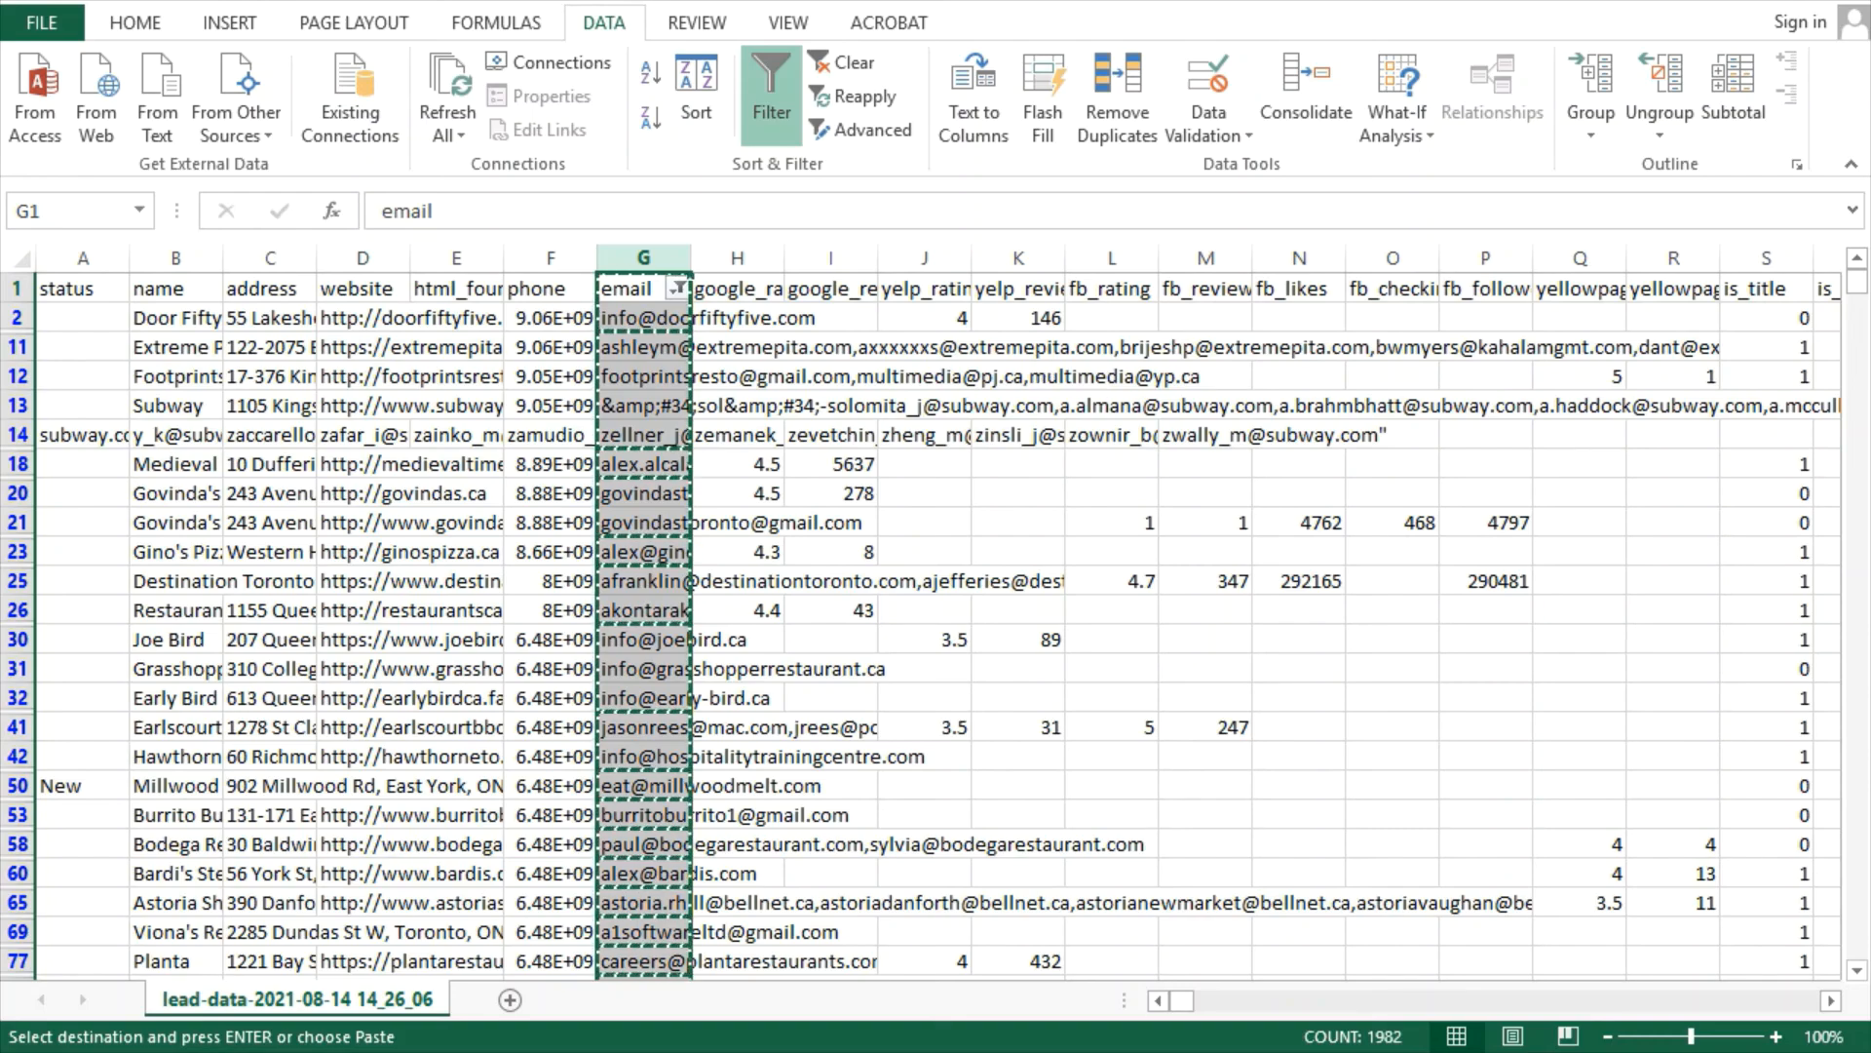
key("alt+Tab")
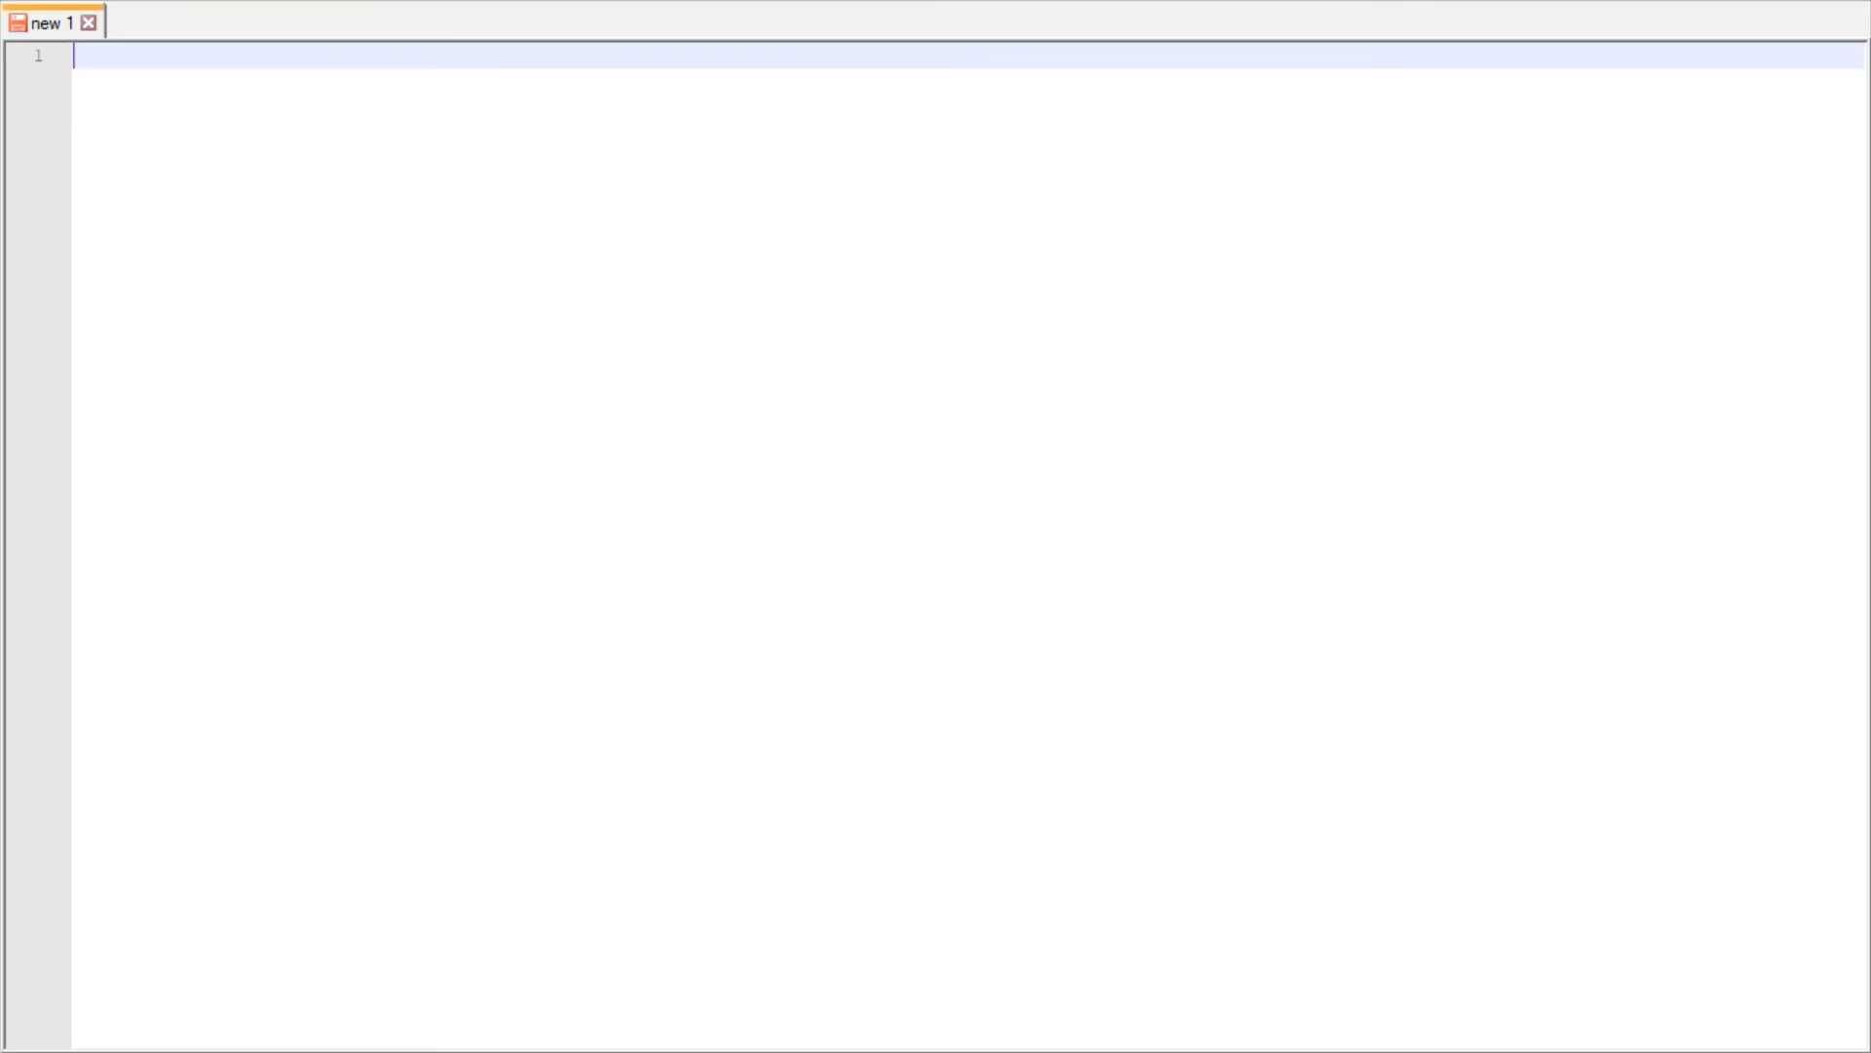
Paste the emails into new 1 and replace every comma with a line break
key("ctrl+v")
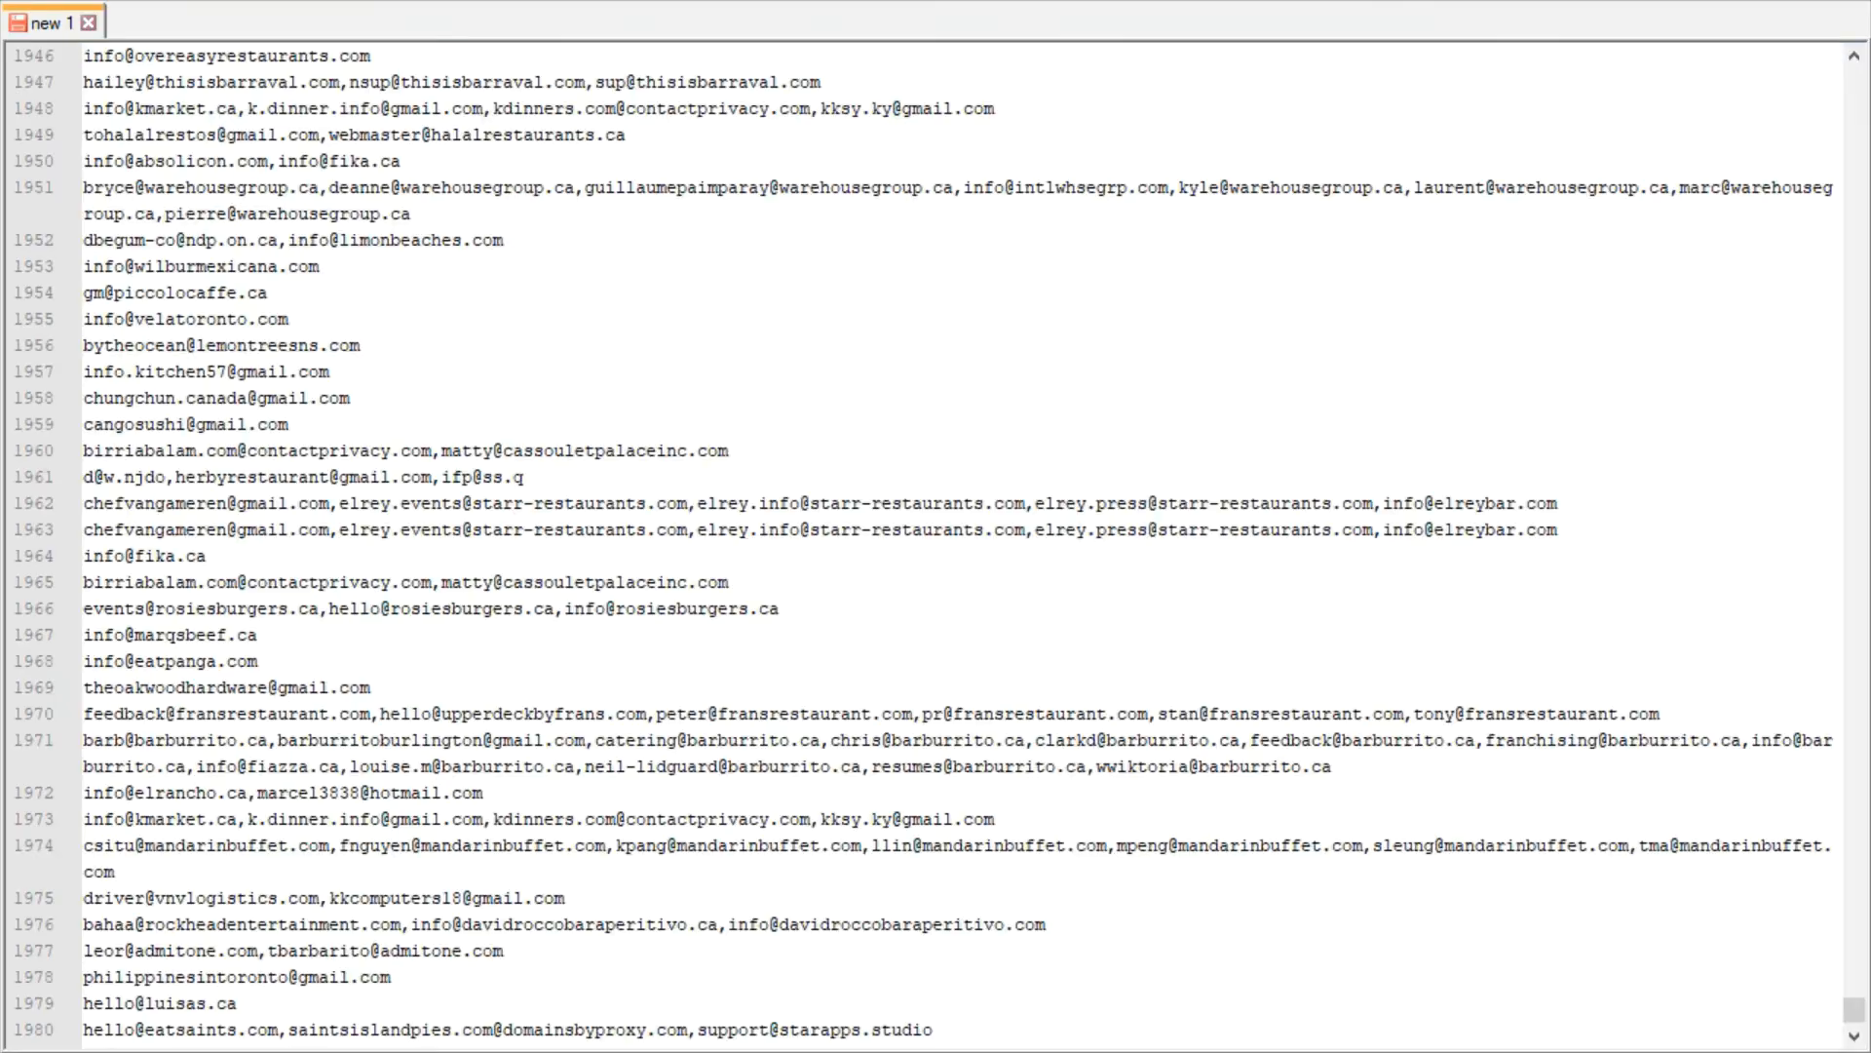
key("ctrl+h")
left_click(1665, 538)
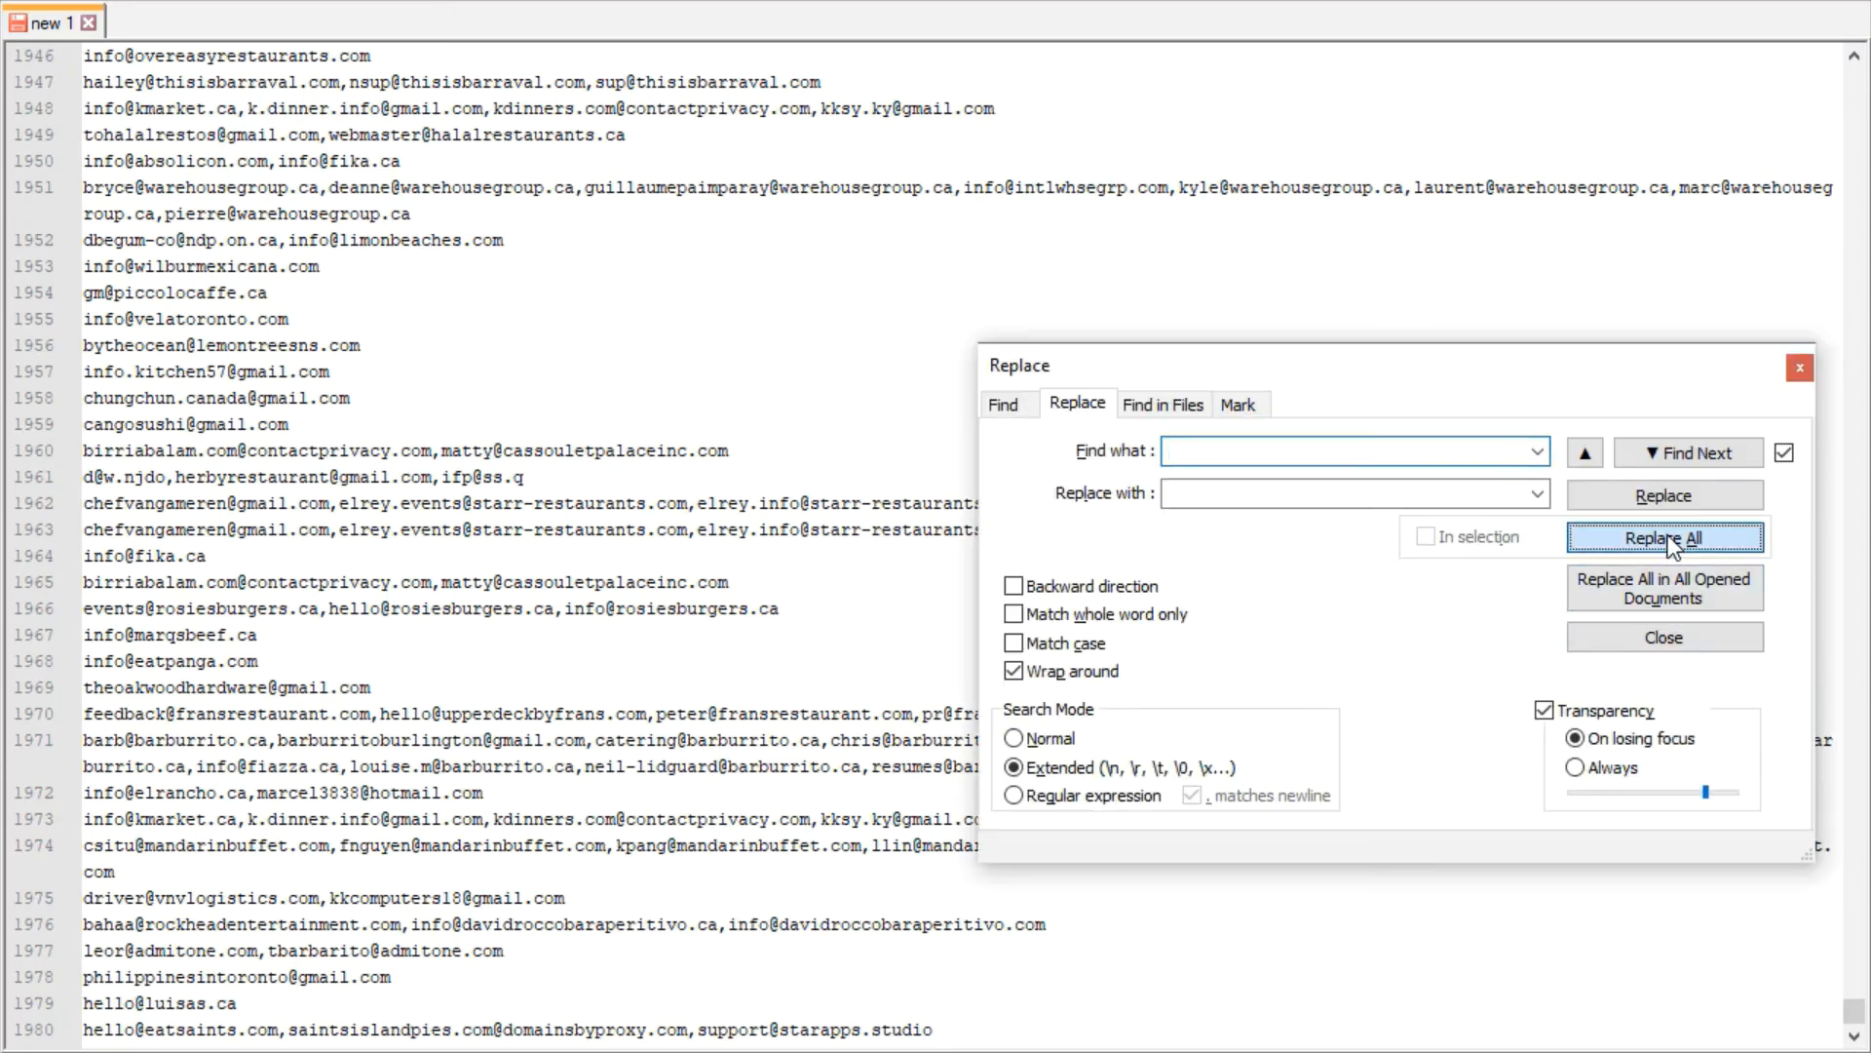
Scroll to the end of the split list and place the caret on the last email line
left_click(146, 1024)
scroll(146, 1024, "down", 2)
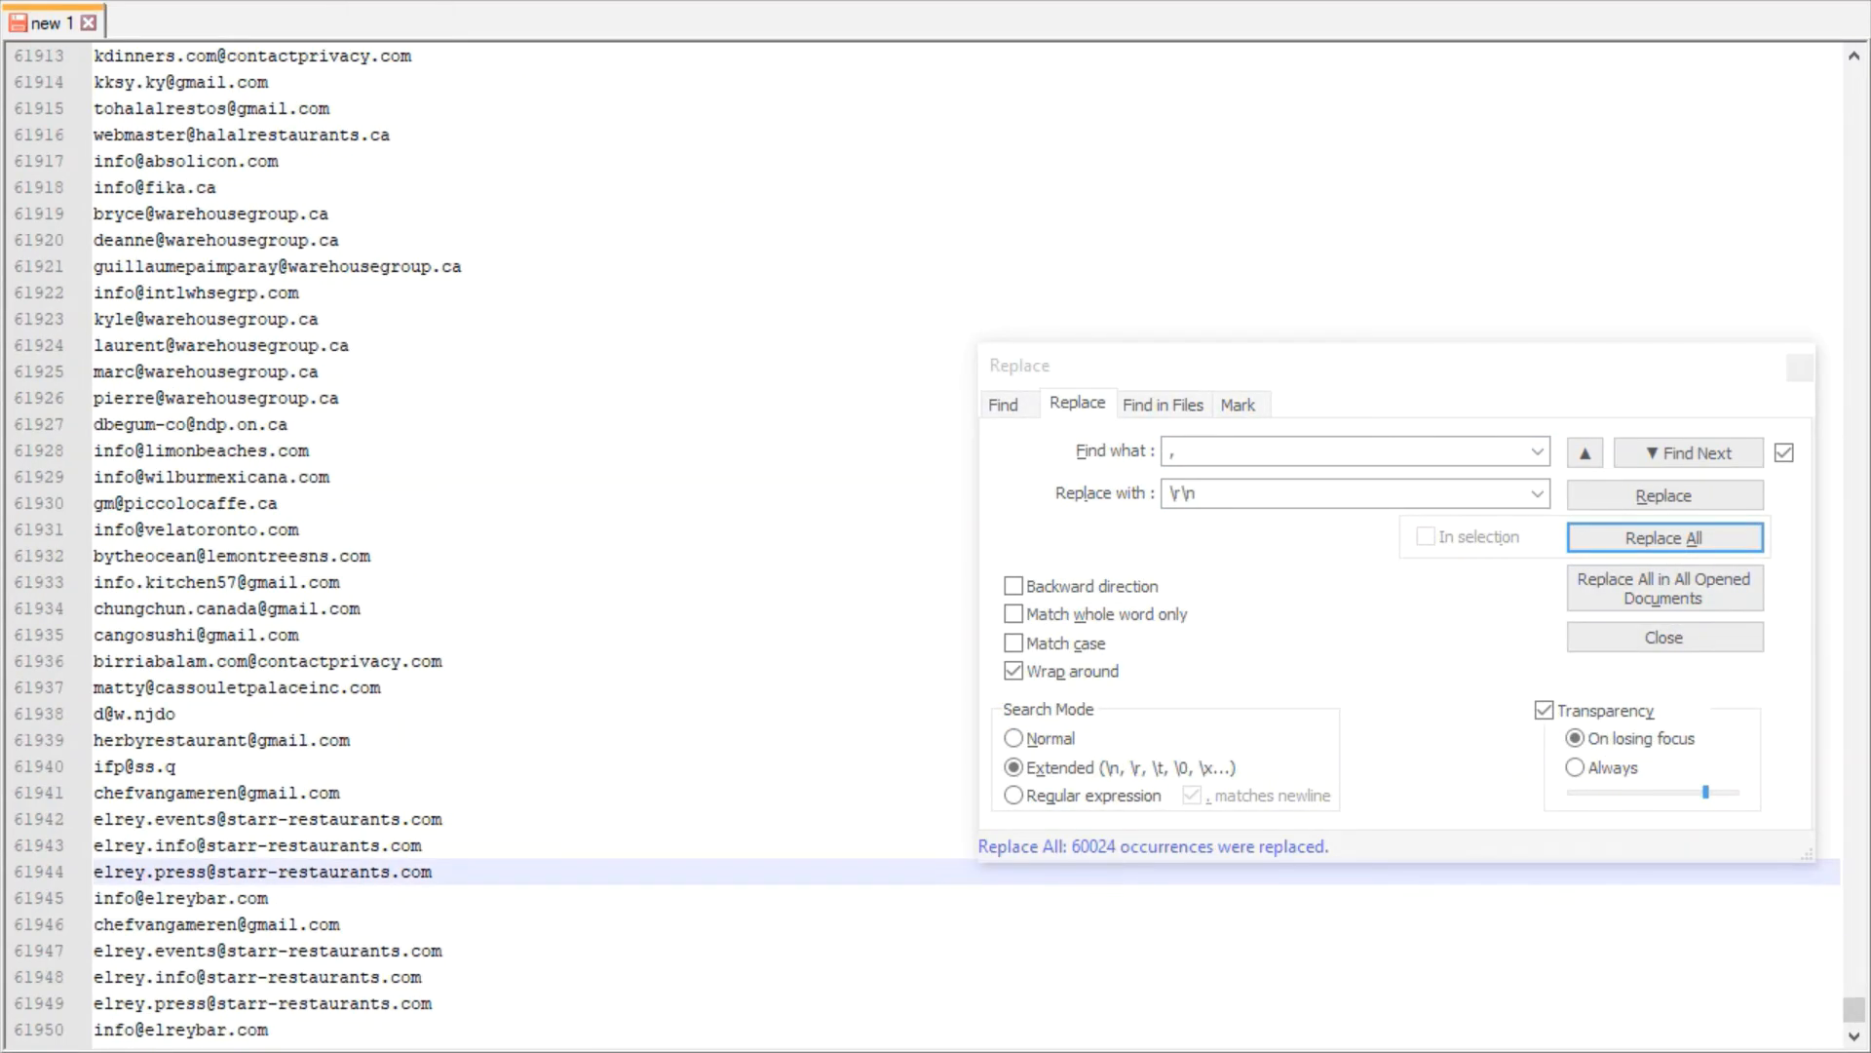
left_click_drag(1855, 1011, 1852, 1050)
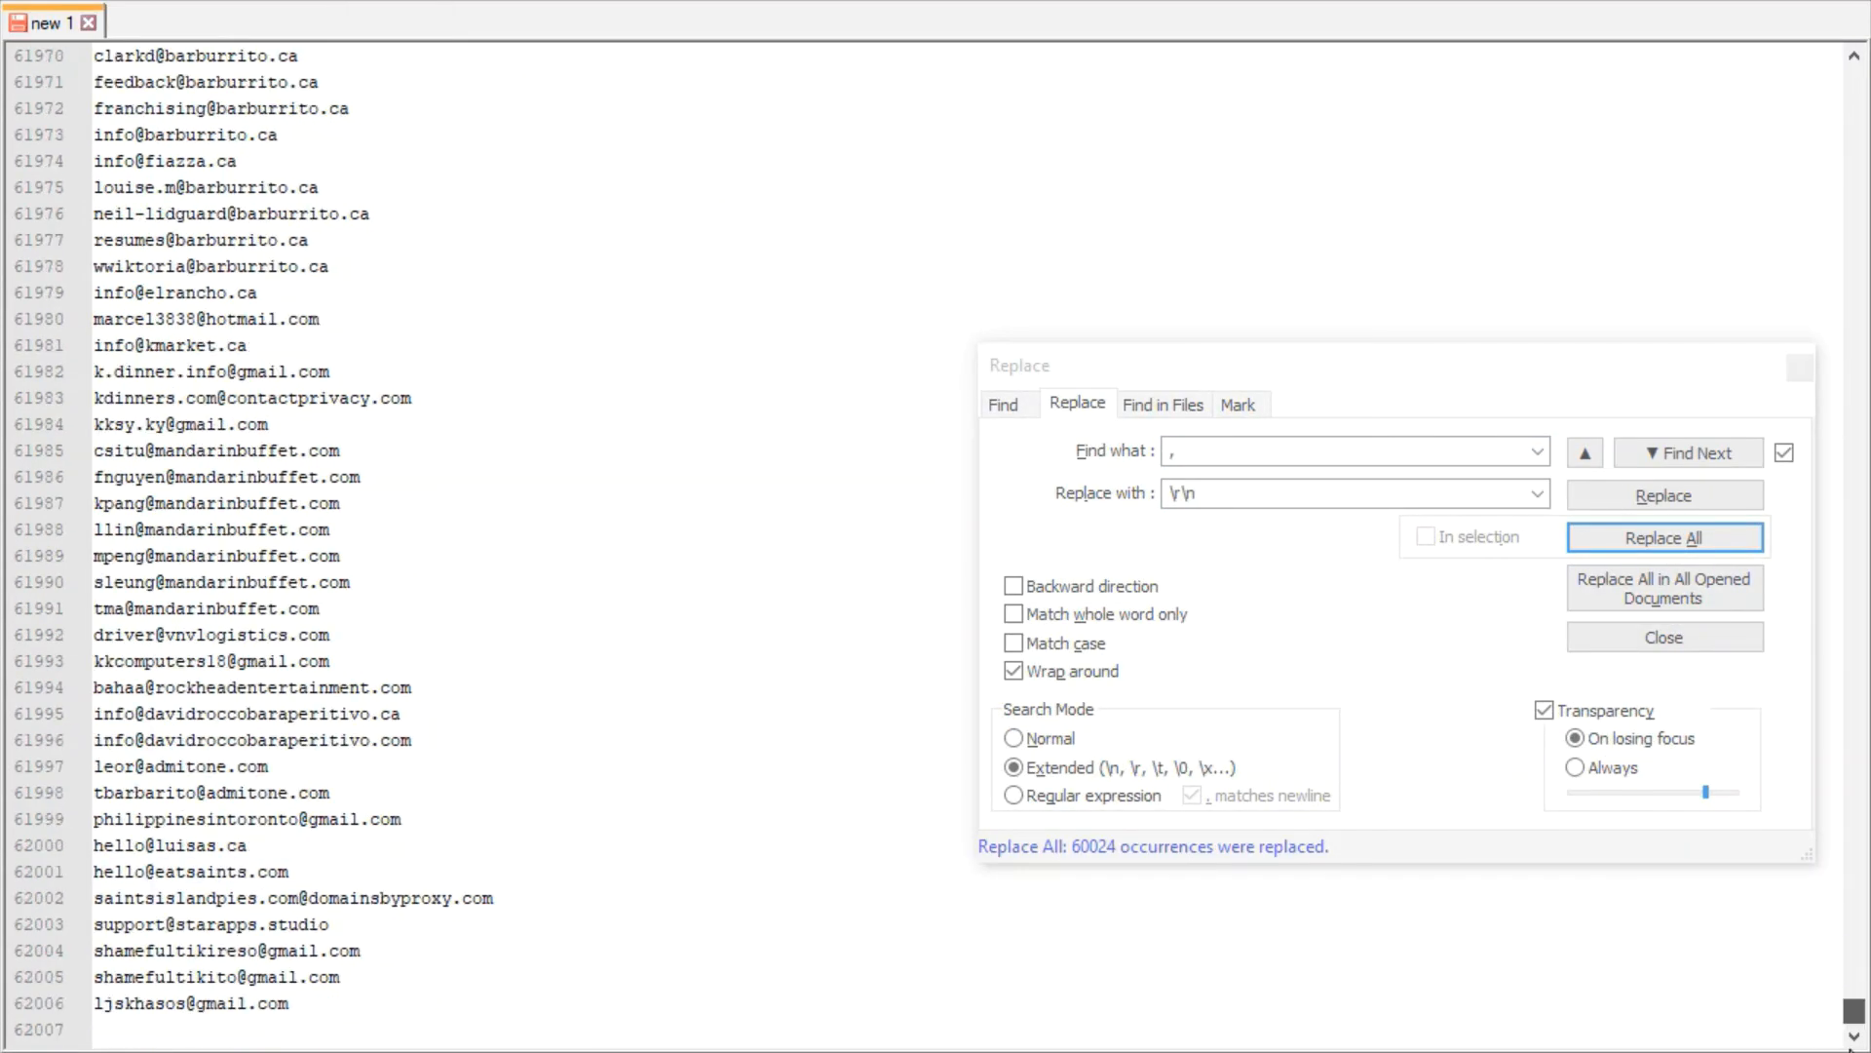
left_click(97, 1002)
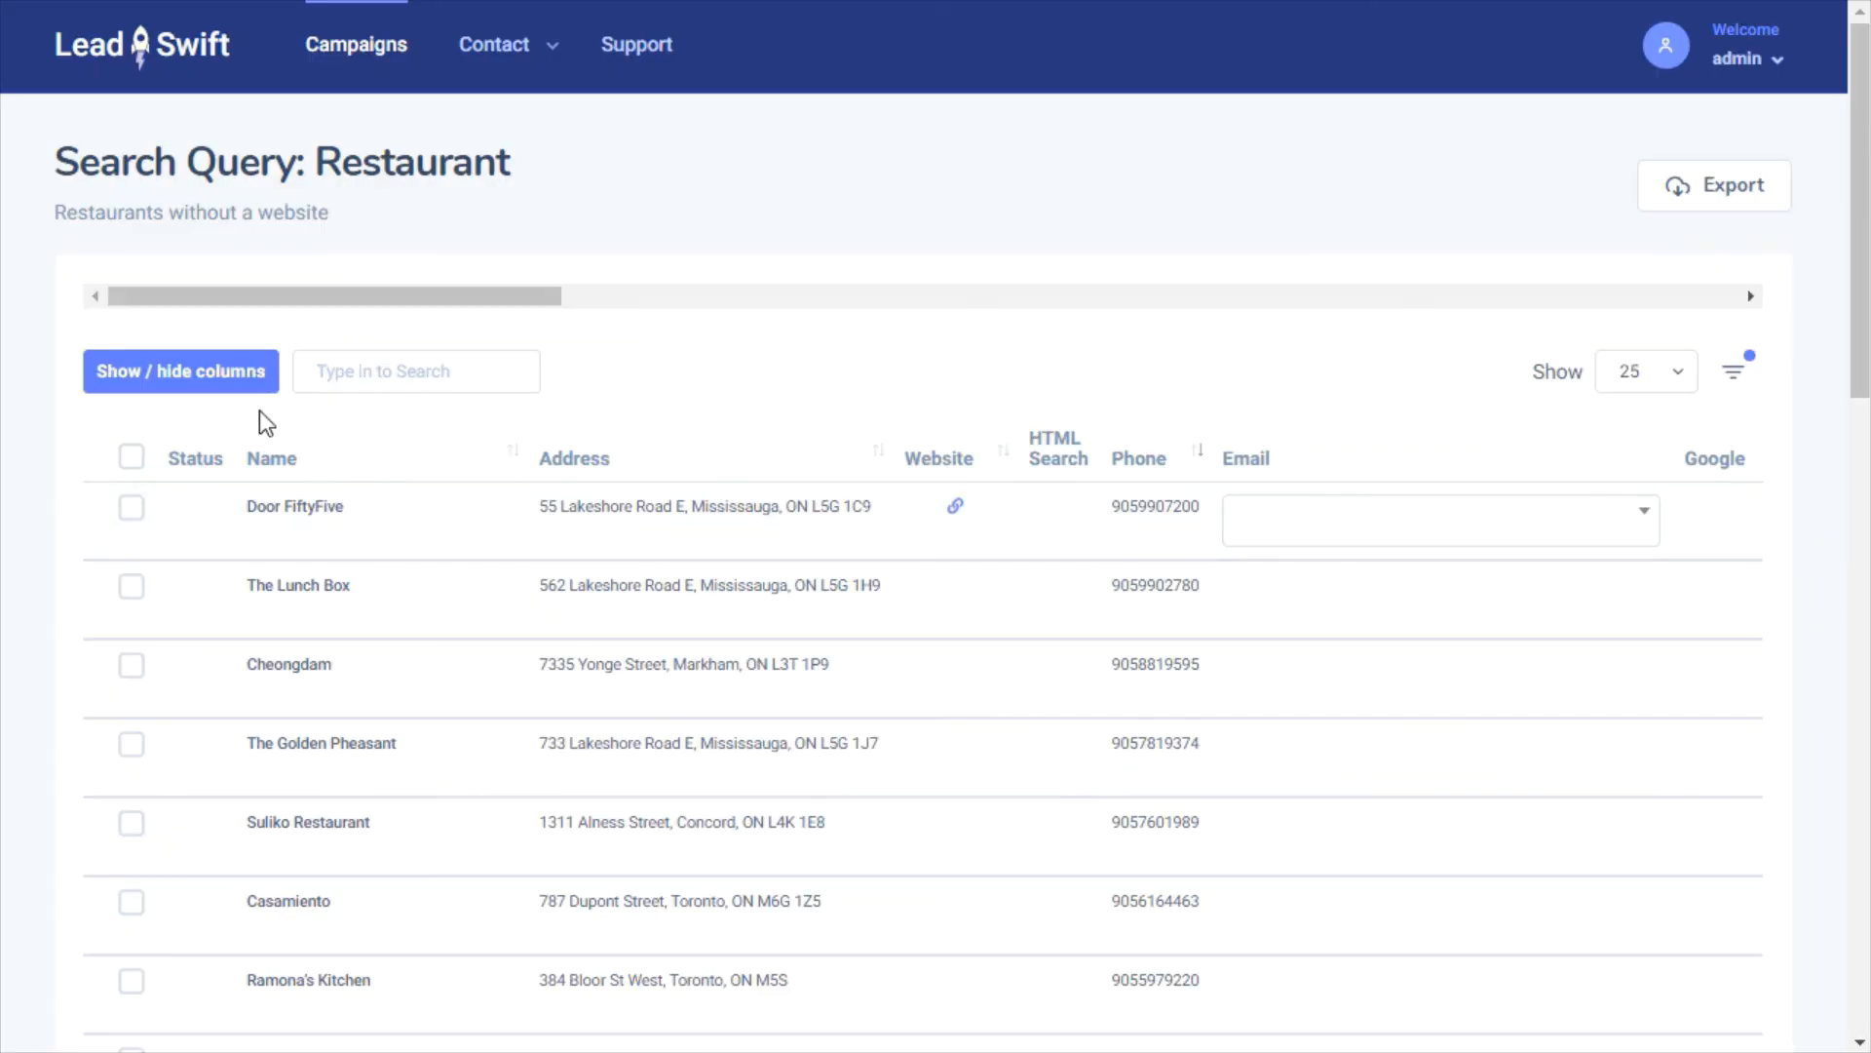
Review the Show / hide columns list, then go to page two of leads, starting with Versus Coffee
left_click(206, 382)
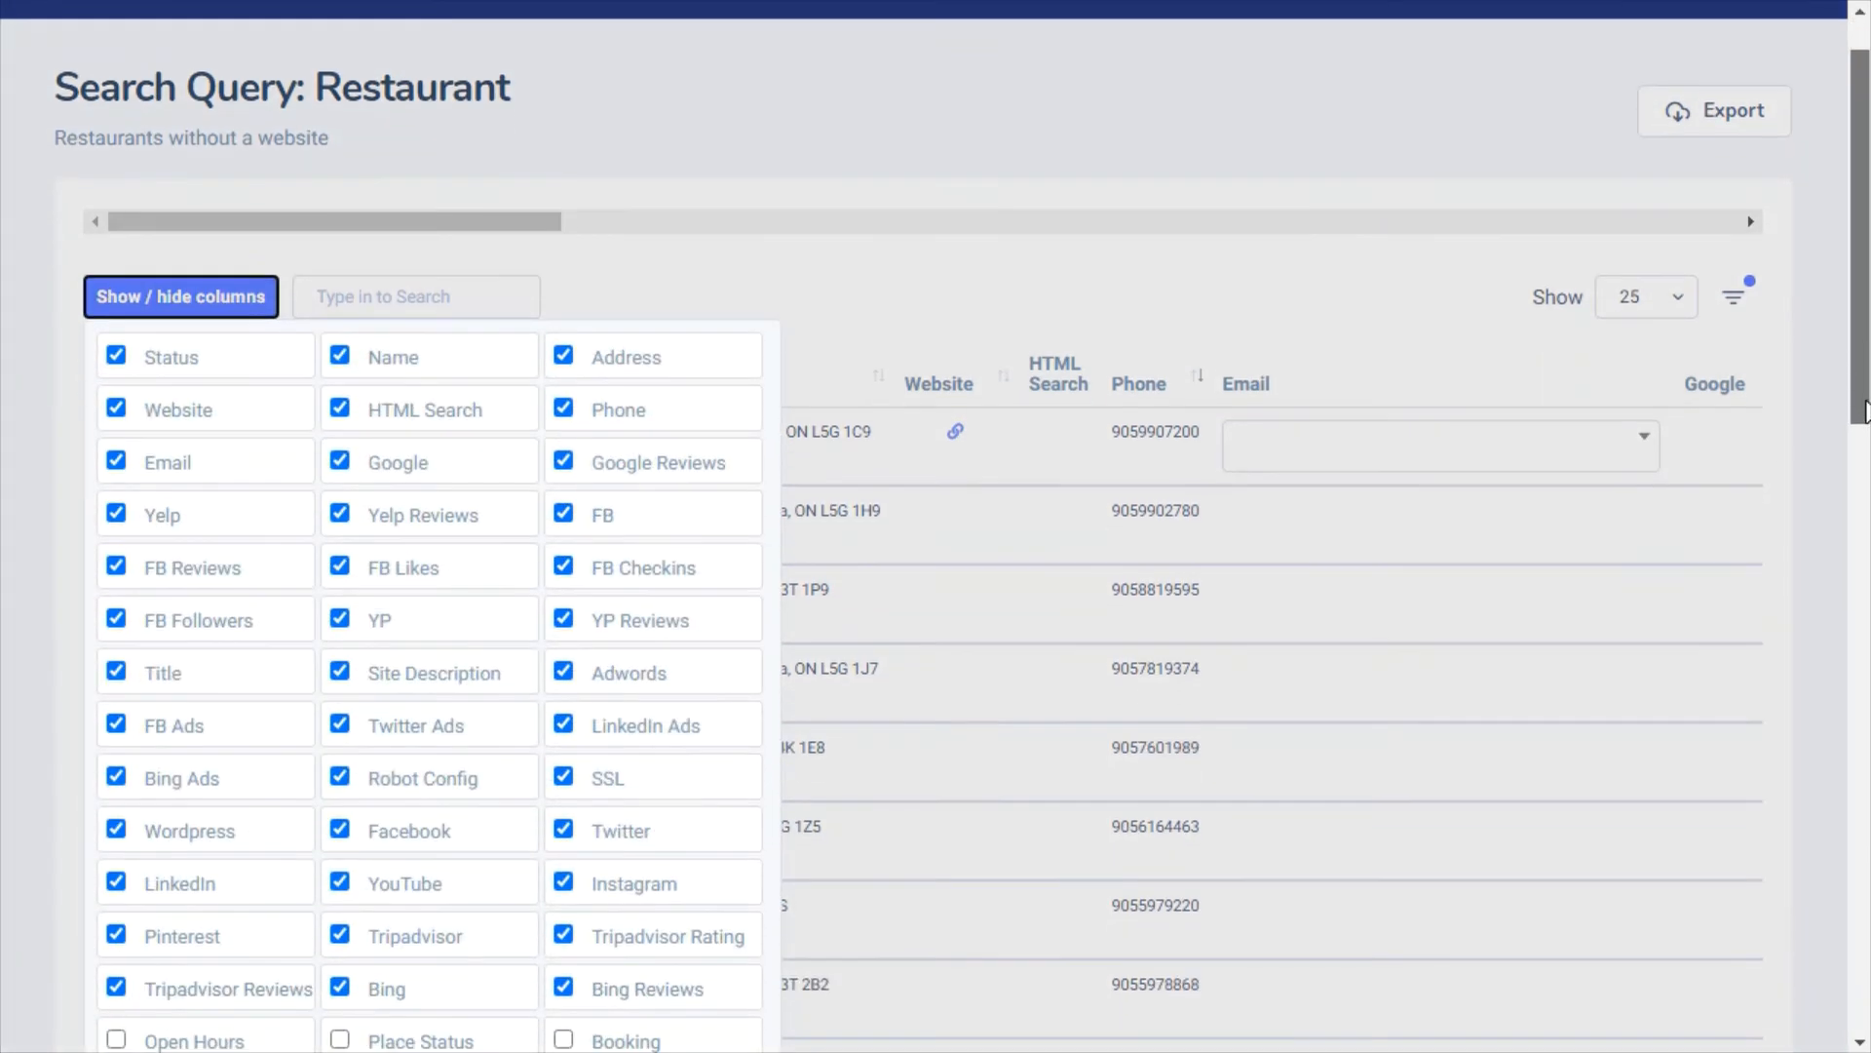
left_click_drag(1863, 384, 1862, 517)
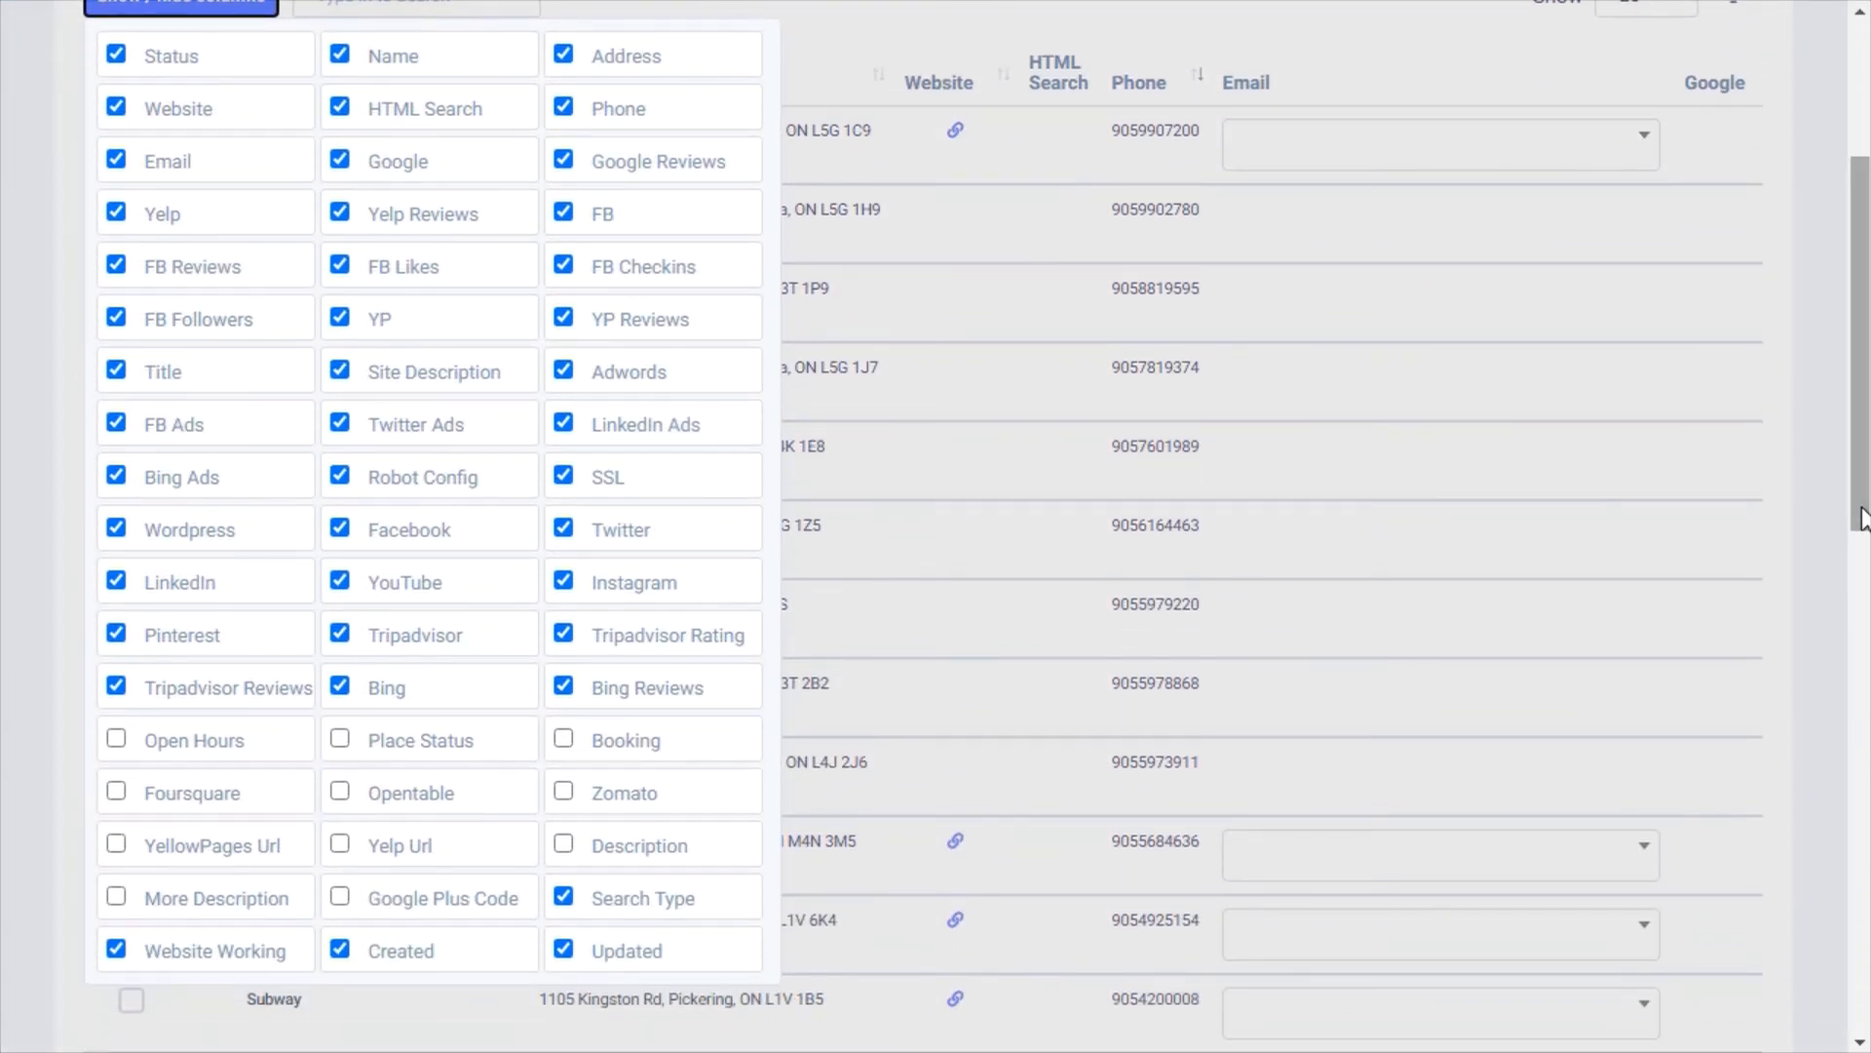
left_click(1657, 501)
left_click_drag(1857, 463, 1842, 927)
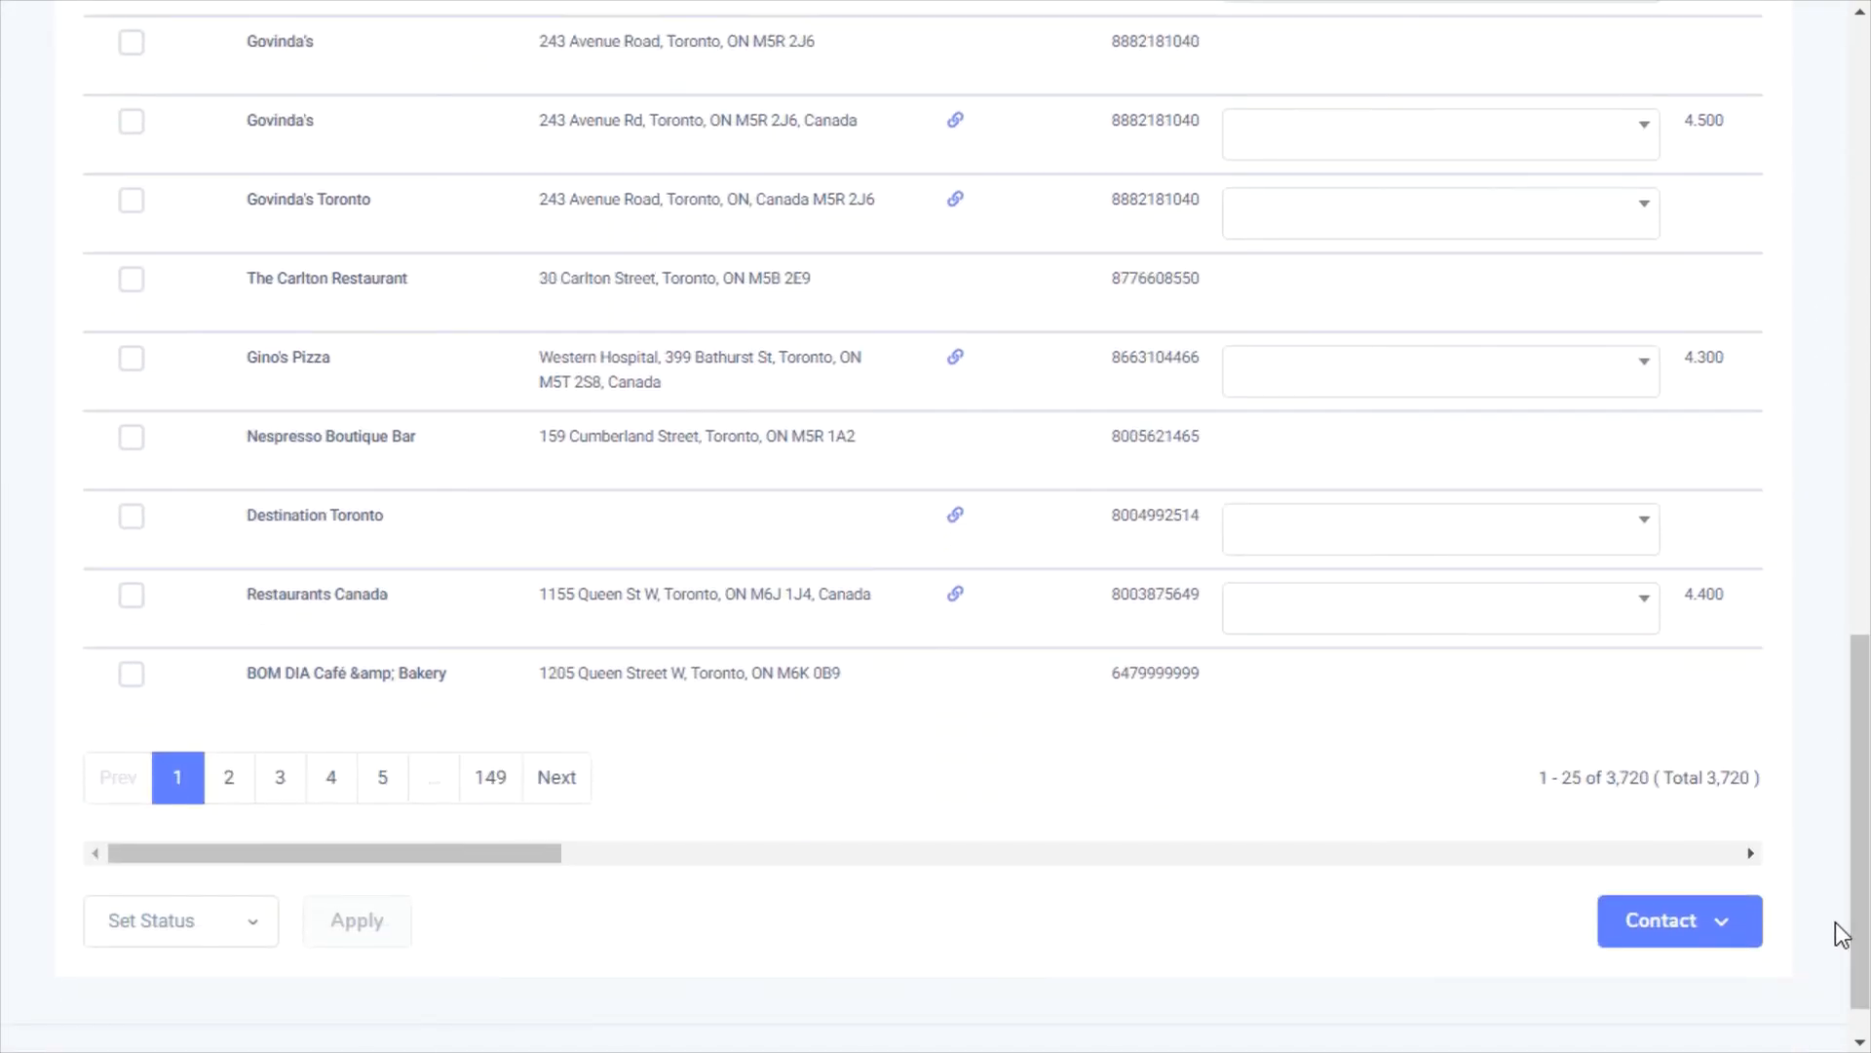
left_click(554, 779)
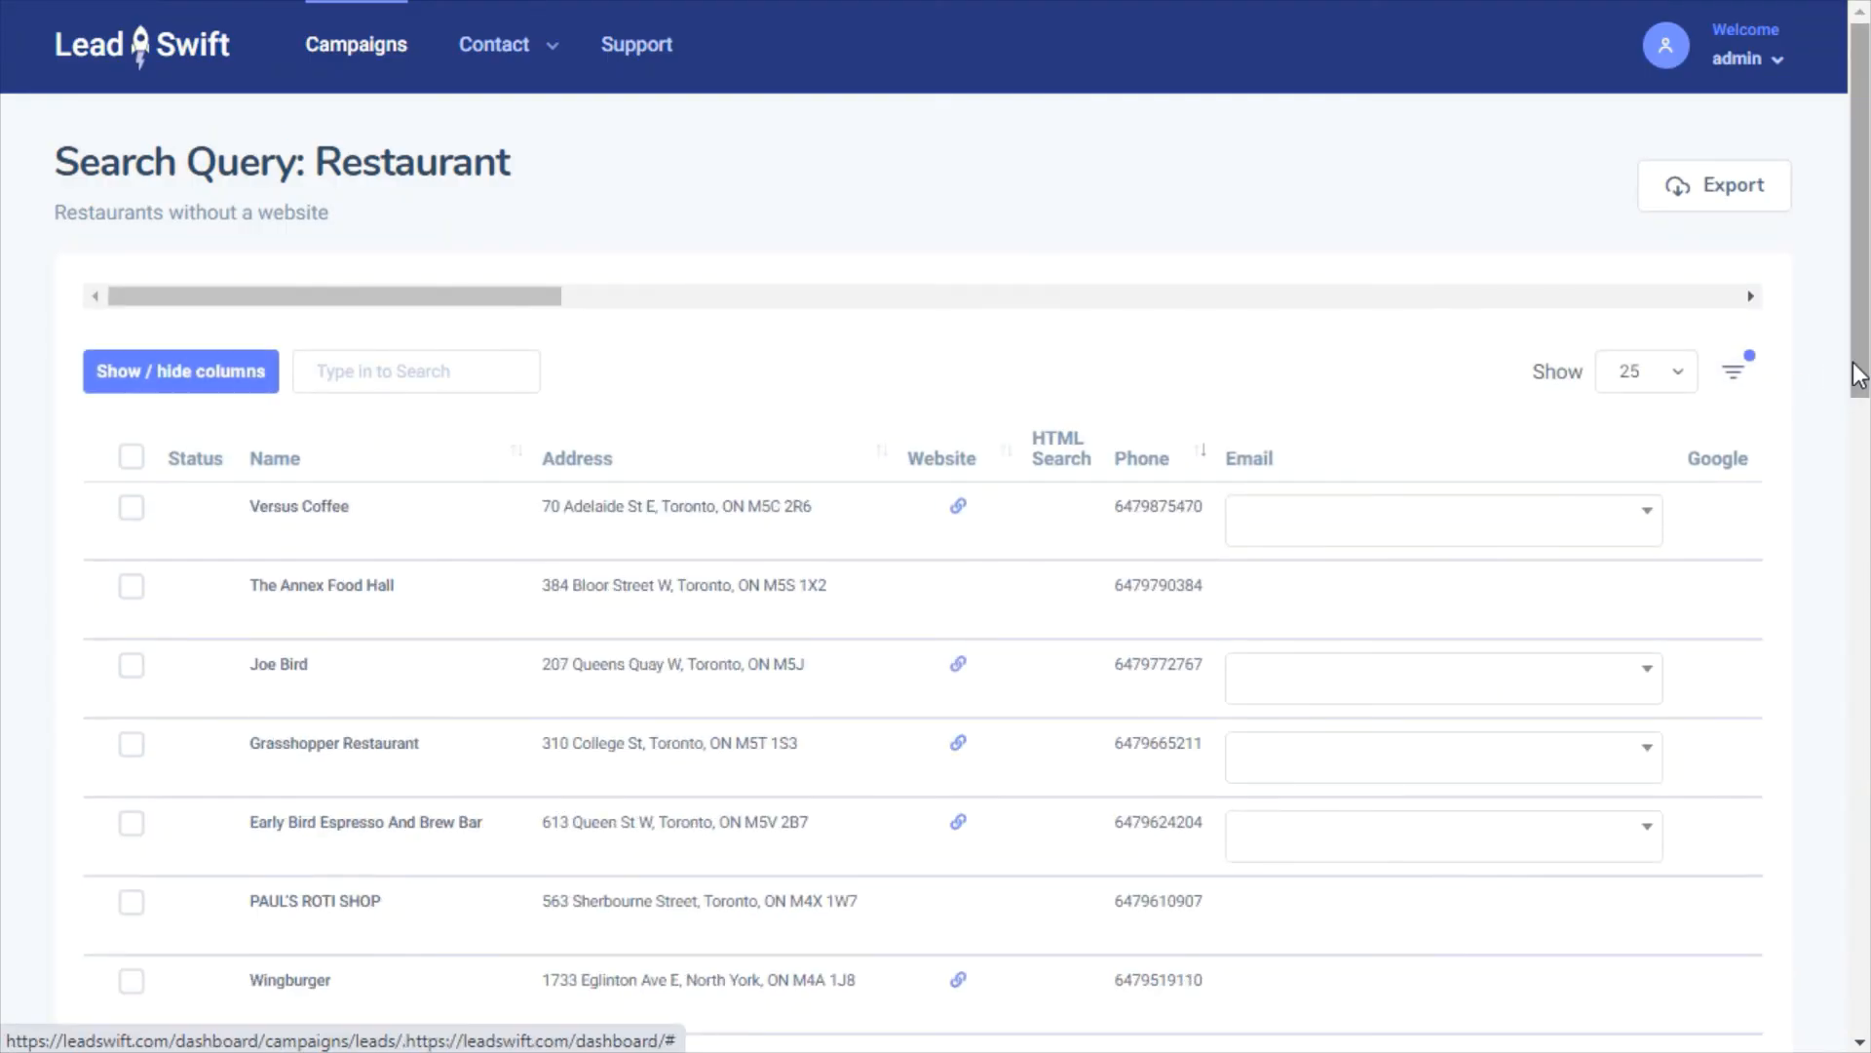
Page forward twice to leads 76–100 of 3,720 and scroll across the table
left_click_drag(1857, 390, 1232, 973)
left_click(560, 839)
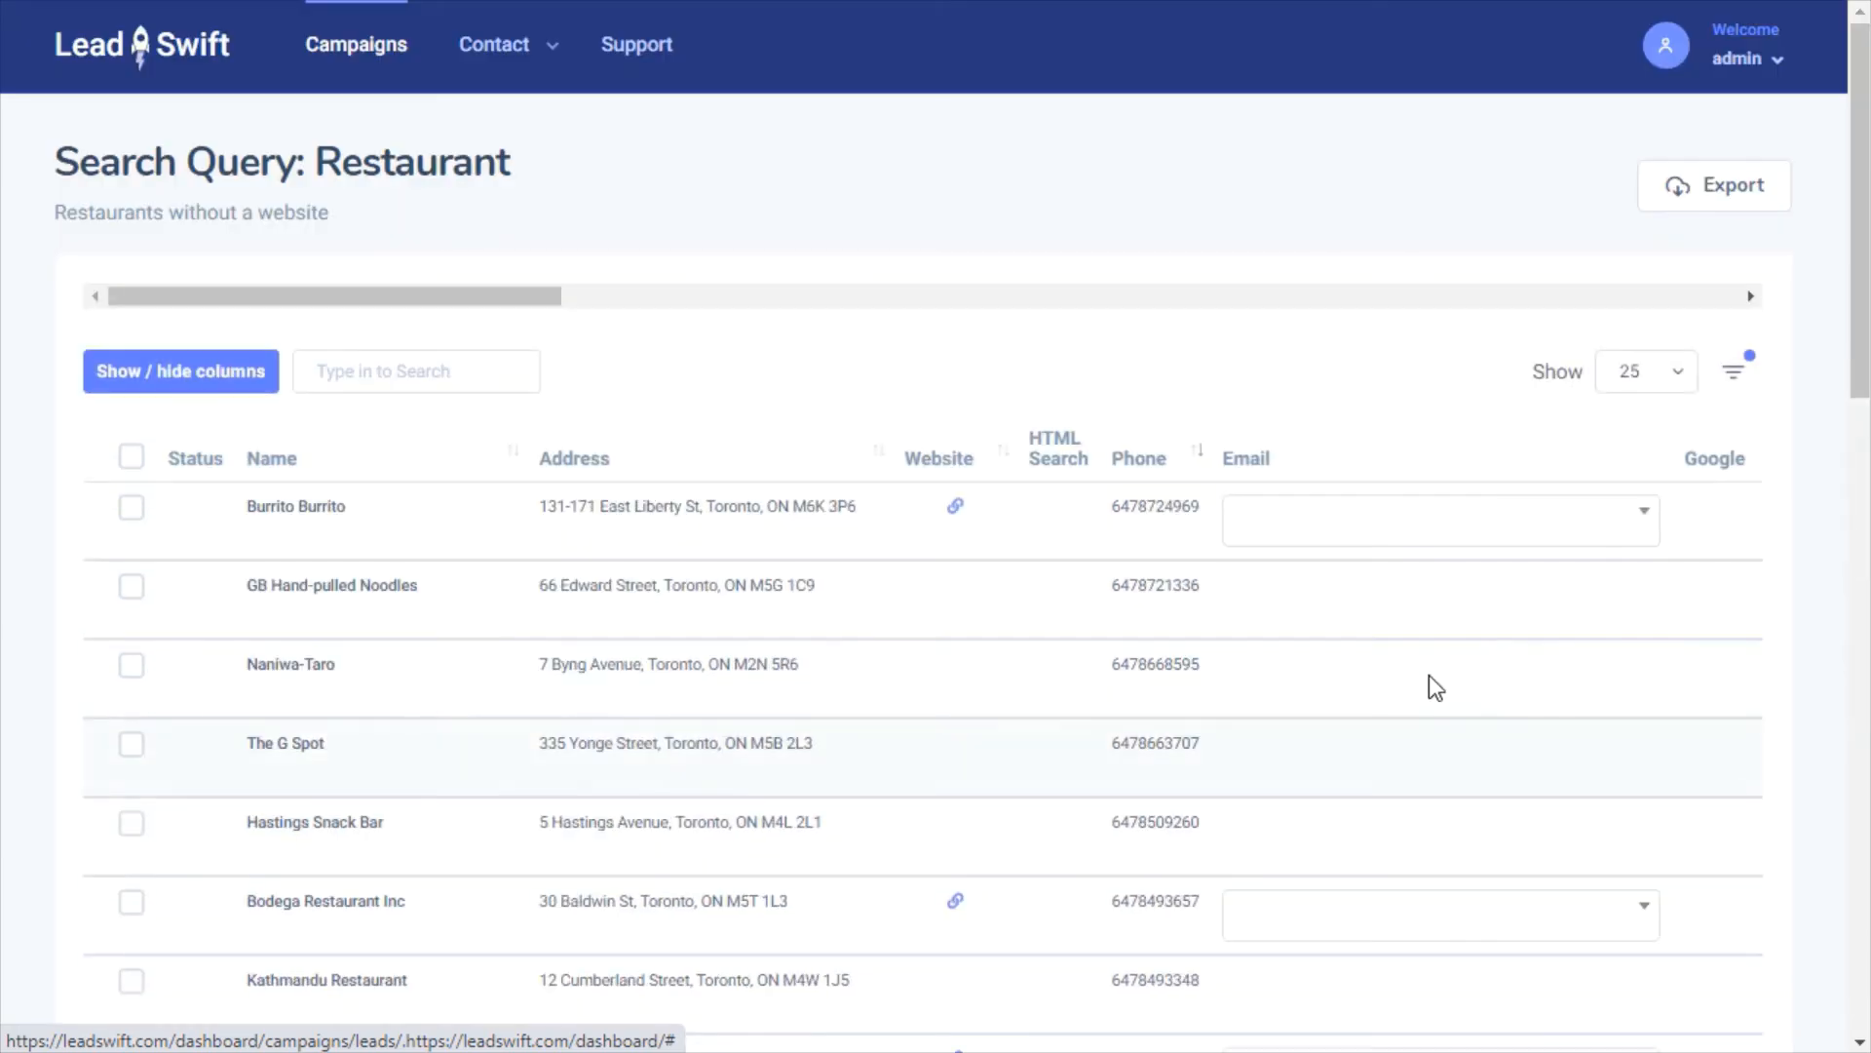
left_click_drag(1854, 389, 1813, 1014)
left_click(577, 735)
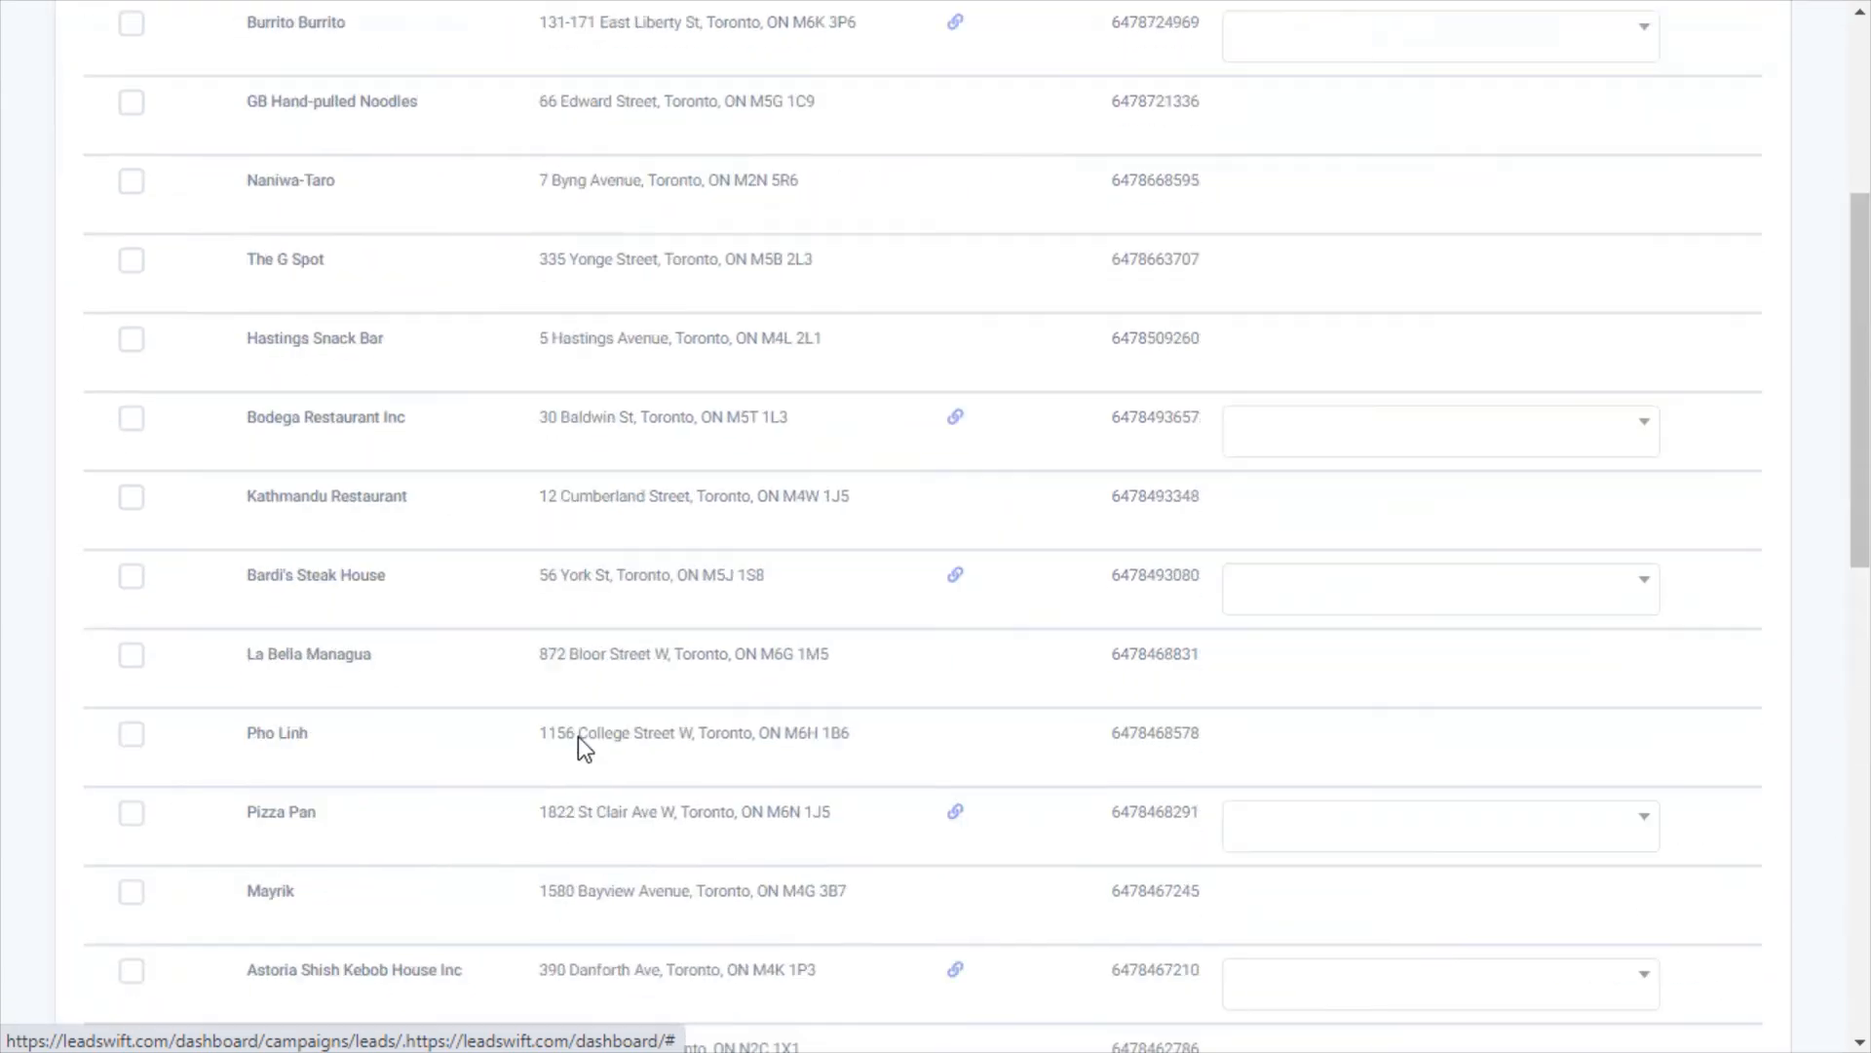
left_click_drag(1851, 363, 1863, 995)
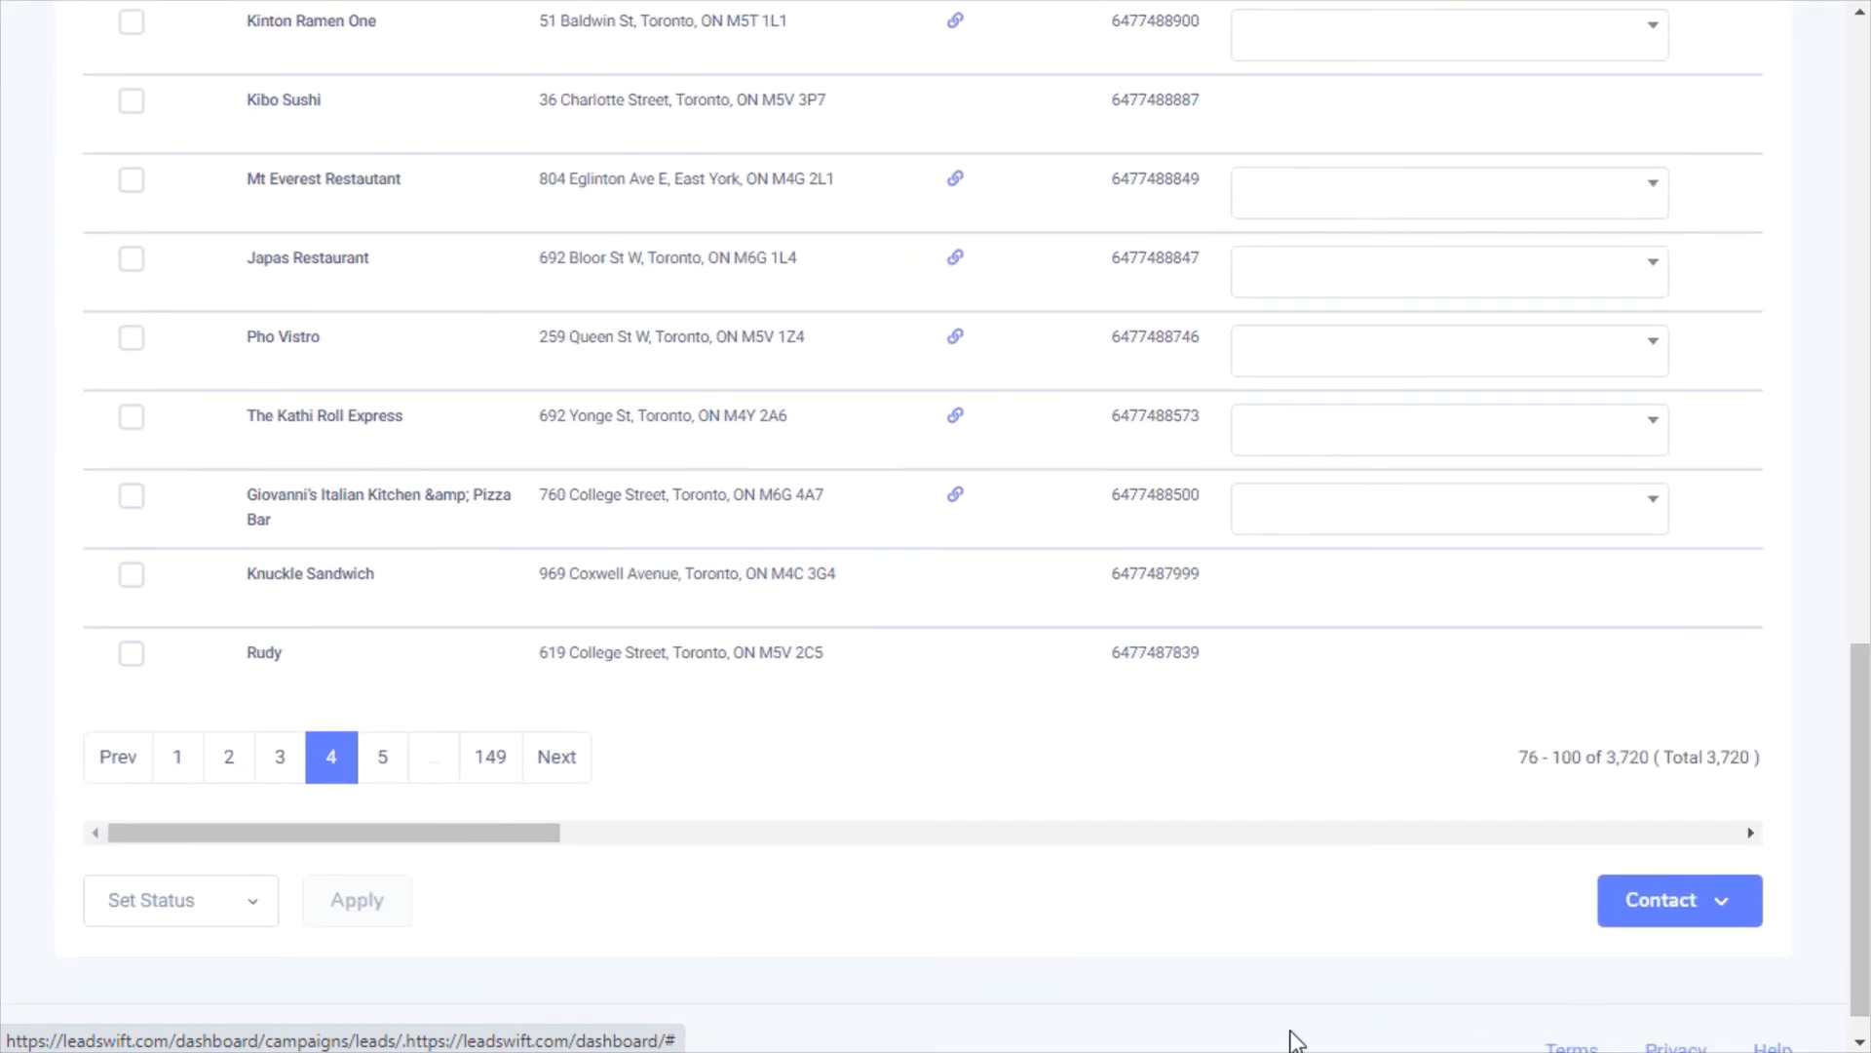
left_click_drag(534, 832, 1536, 856)
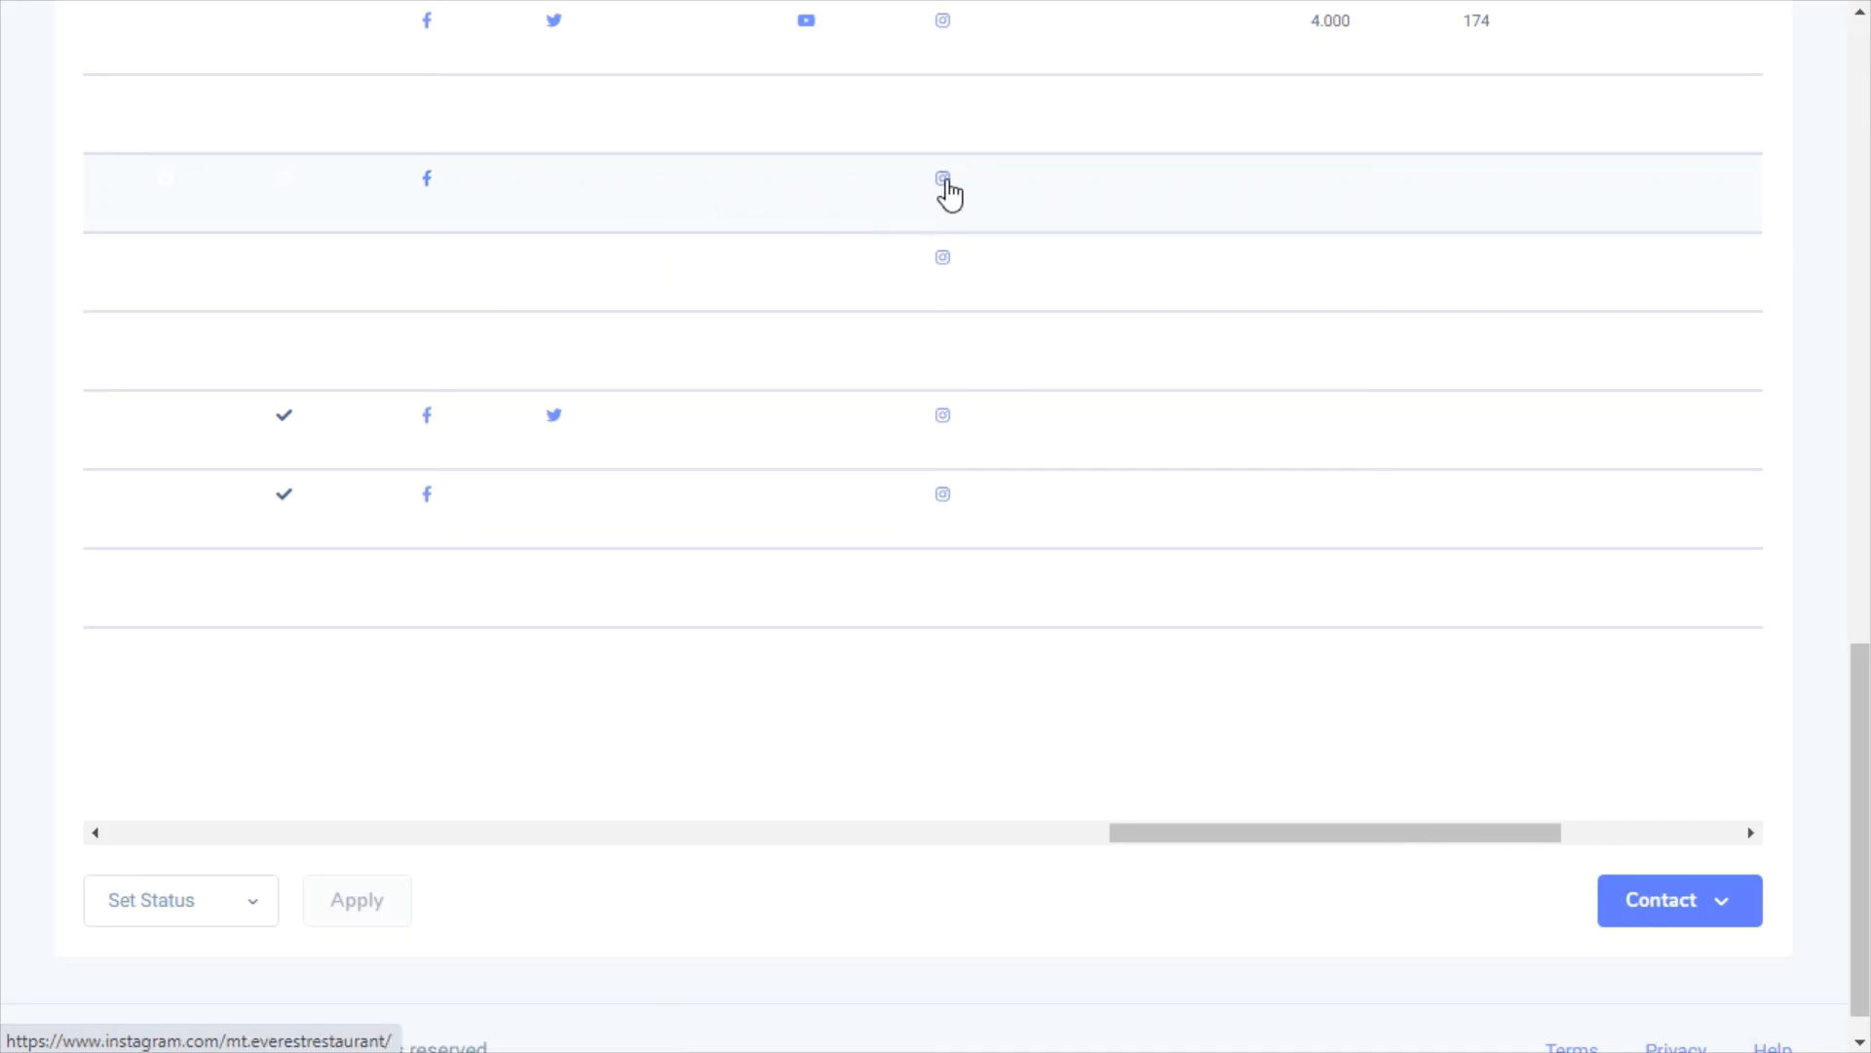
left_click_drag(1397, 844, 293, 798)
Inspect the found emails for Mt Everest Restaurant, Japas Restaurant, Pho Vistro and The Kathi Roll Express
left_click(1604, 191)
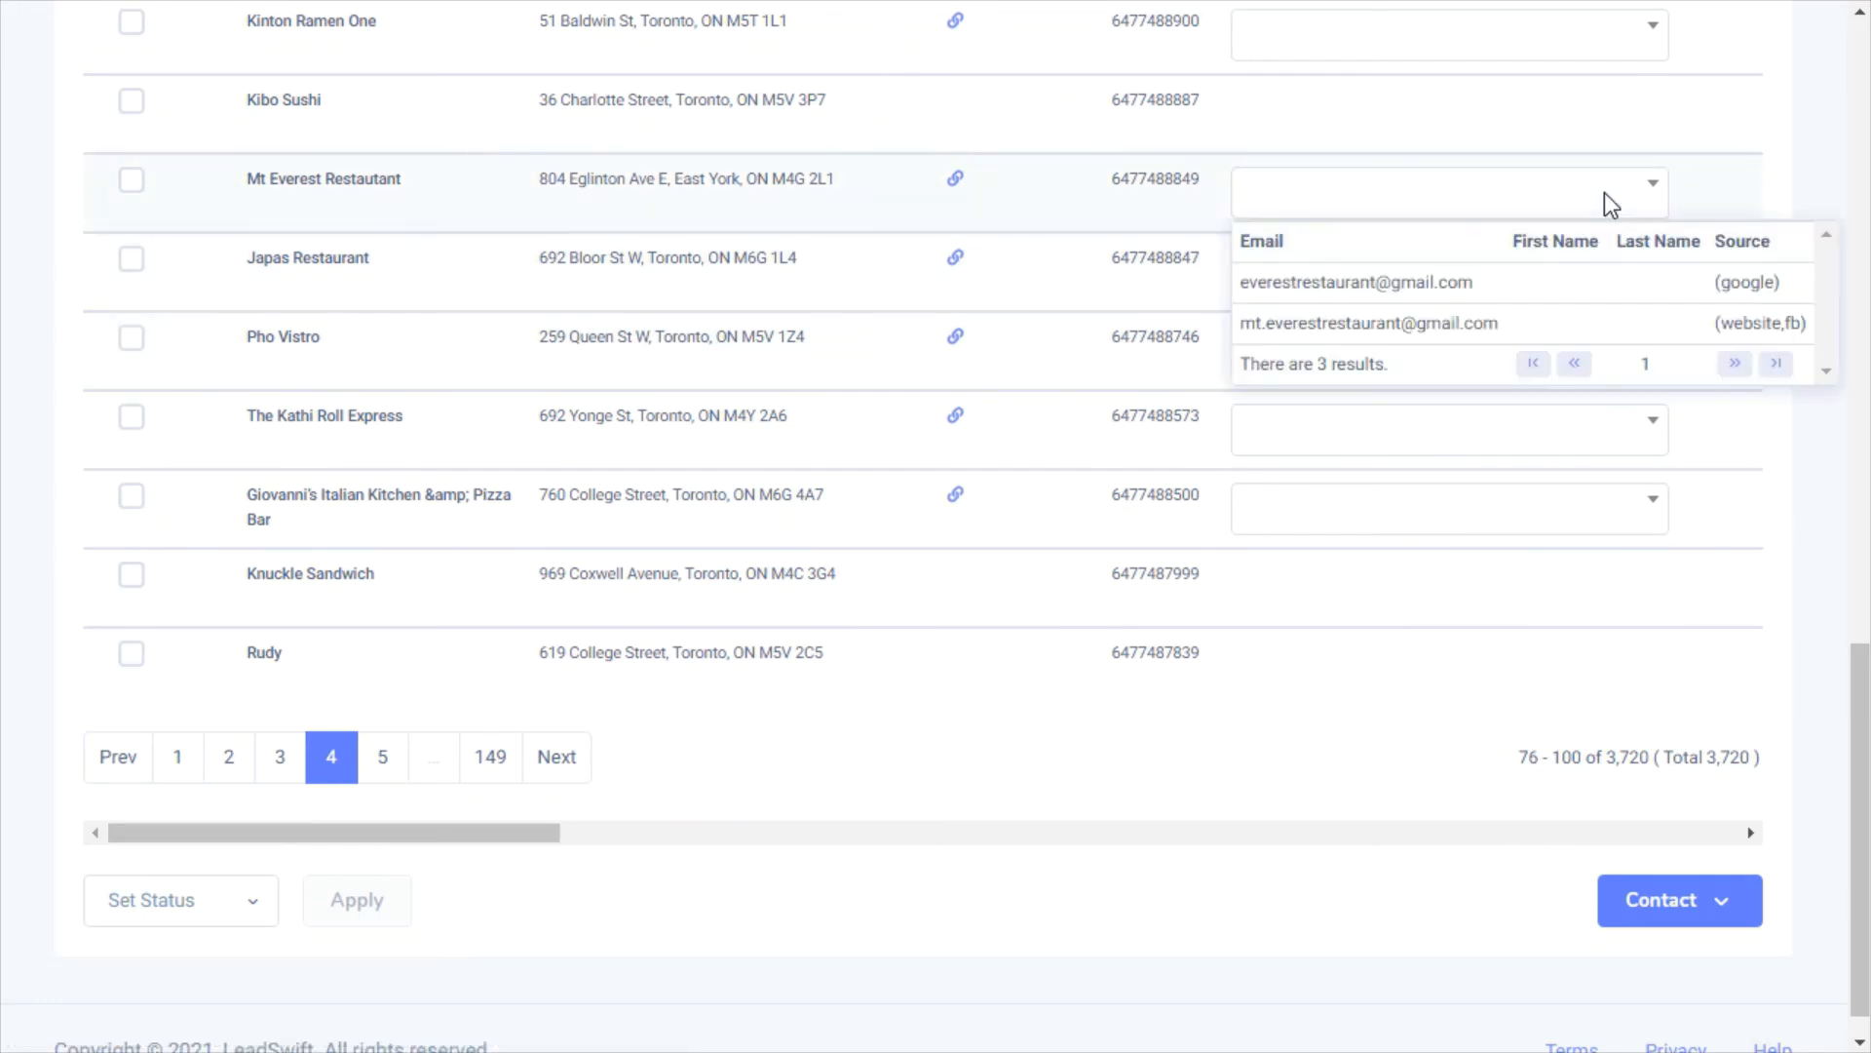
left_click(1671, 114)
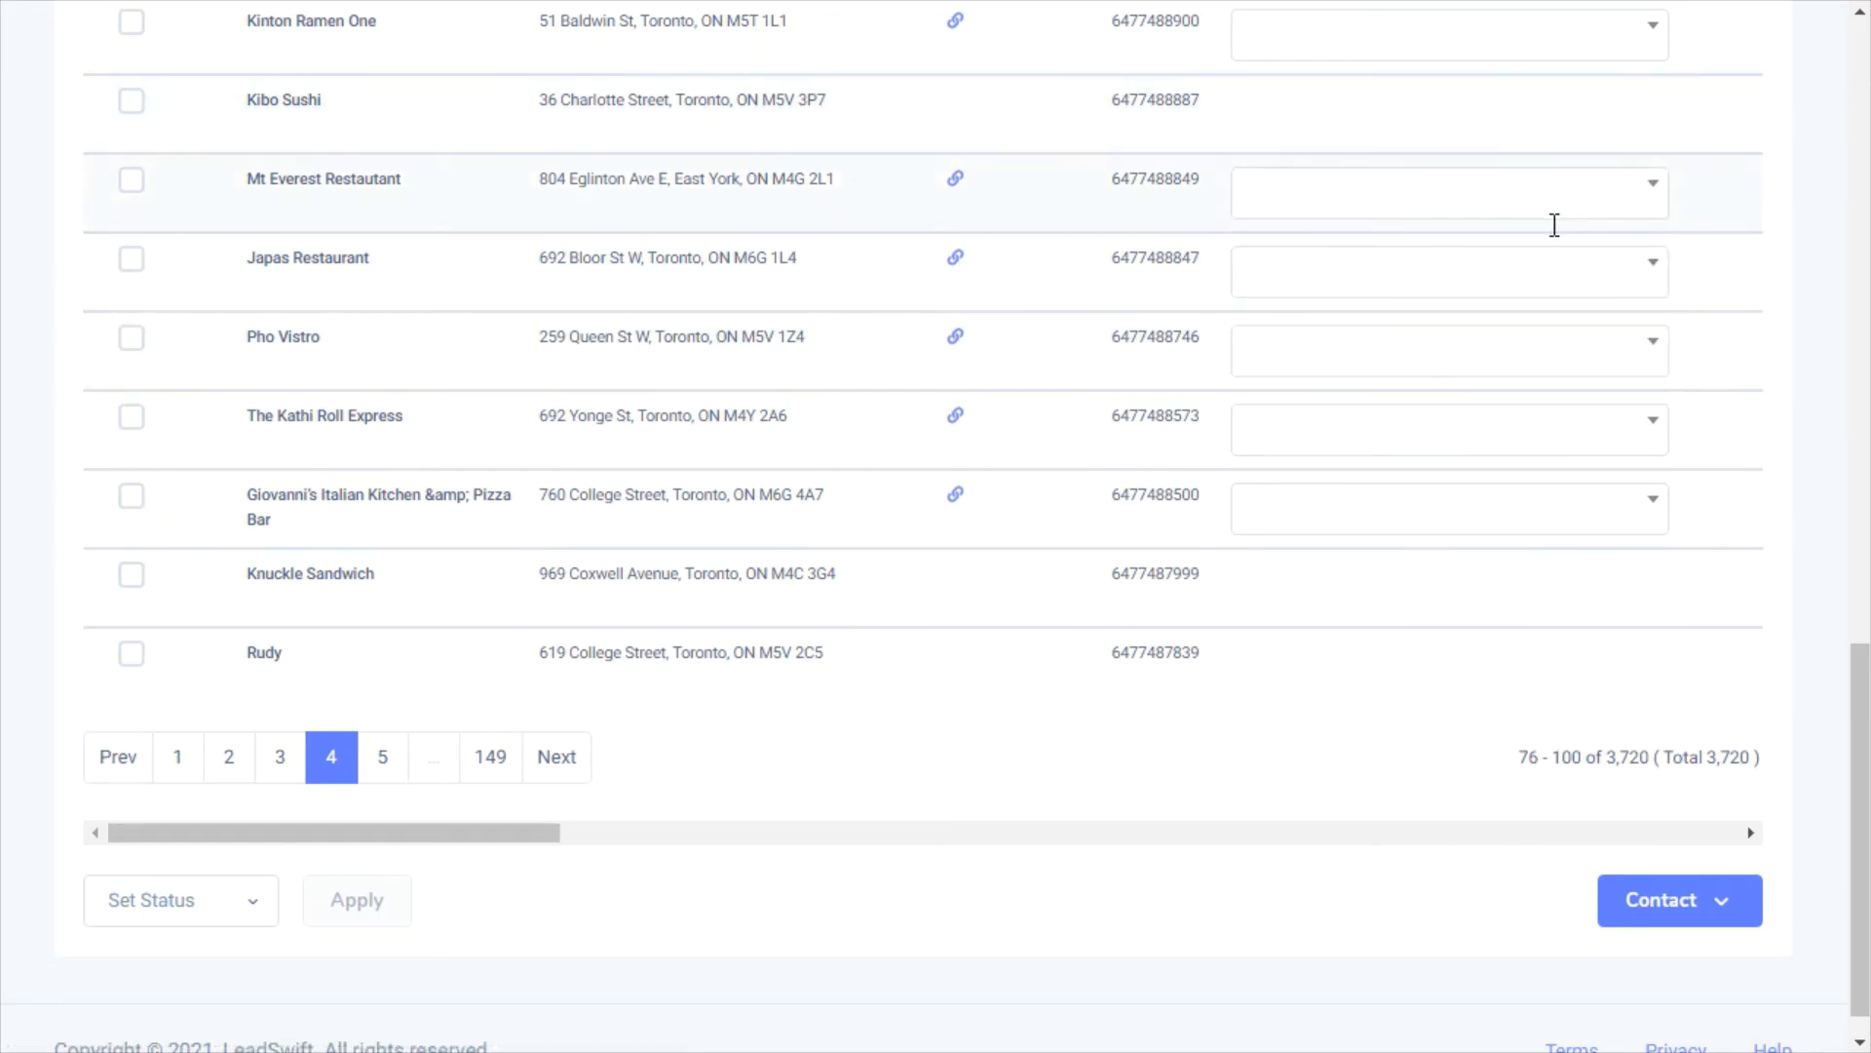
left_click(1529, 265)
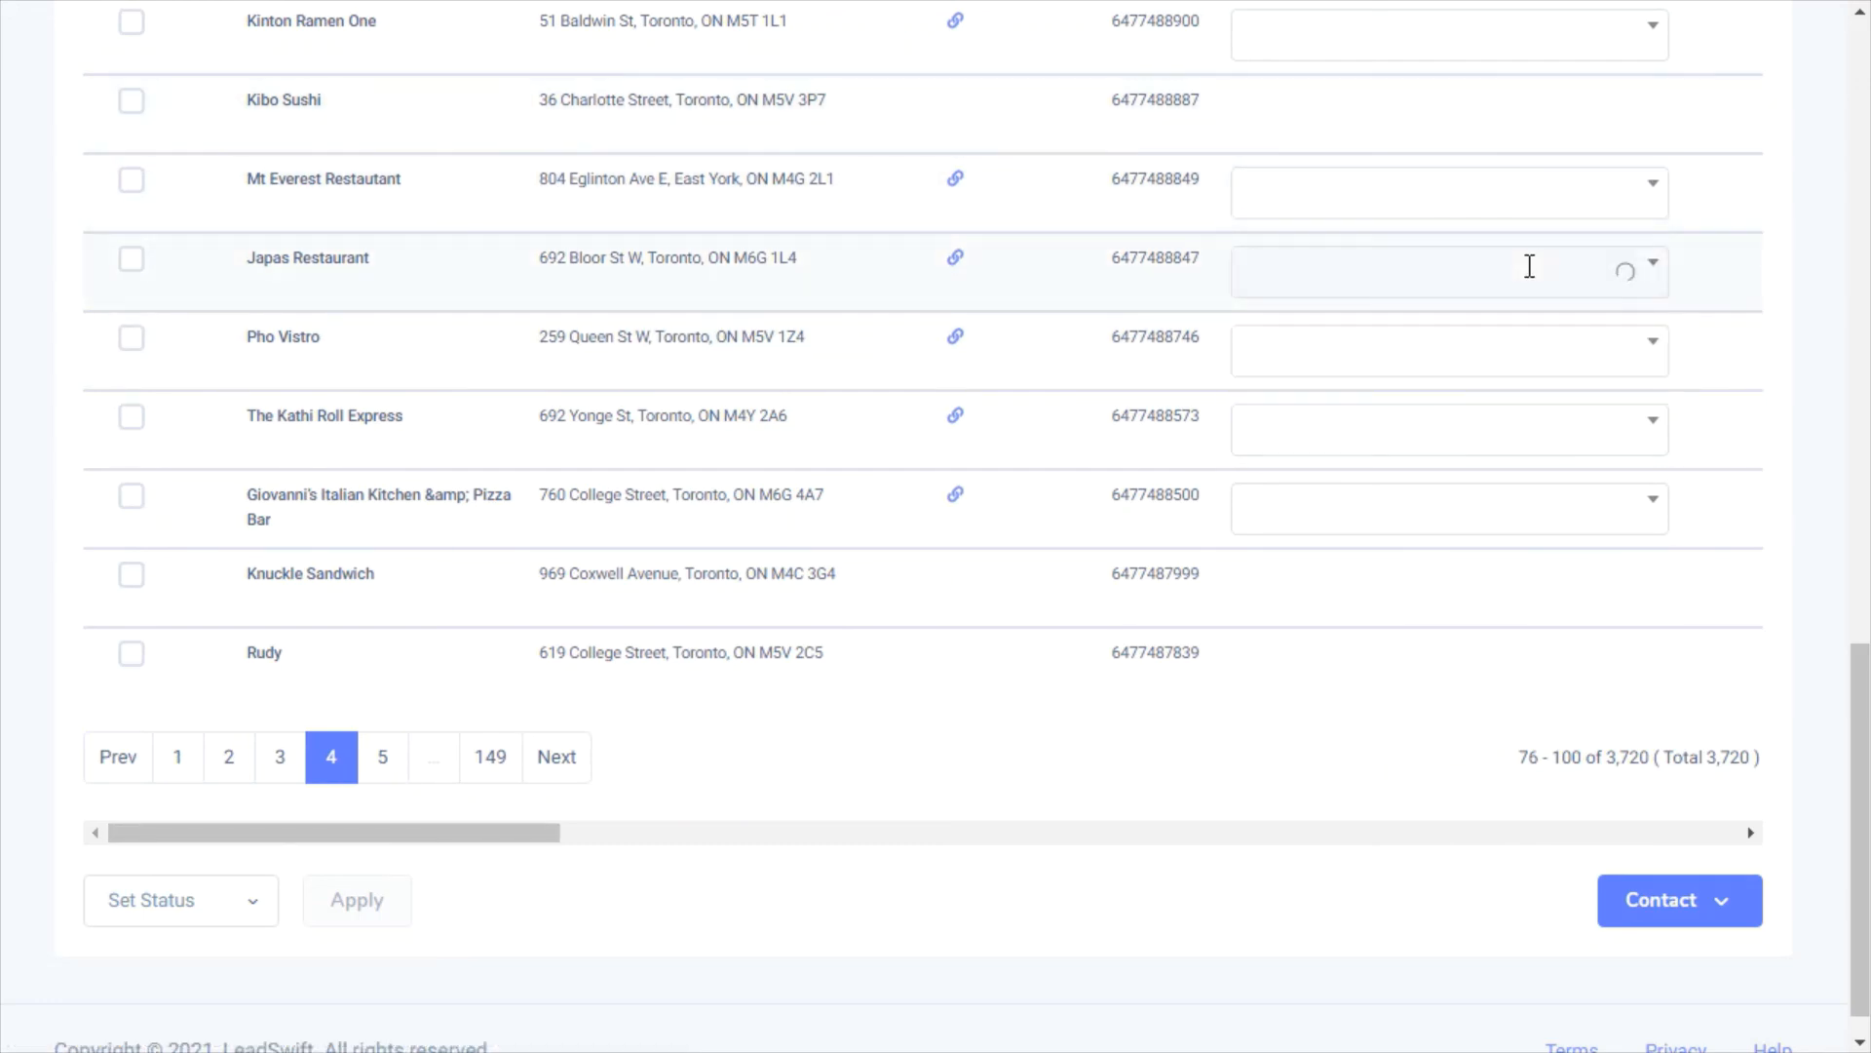
left_click(1758, 227)
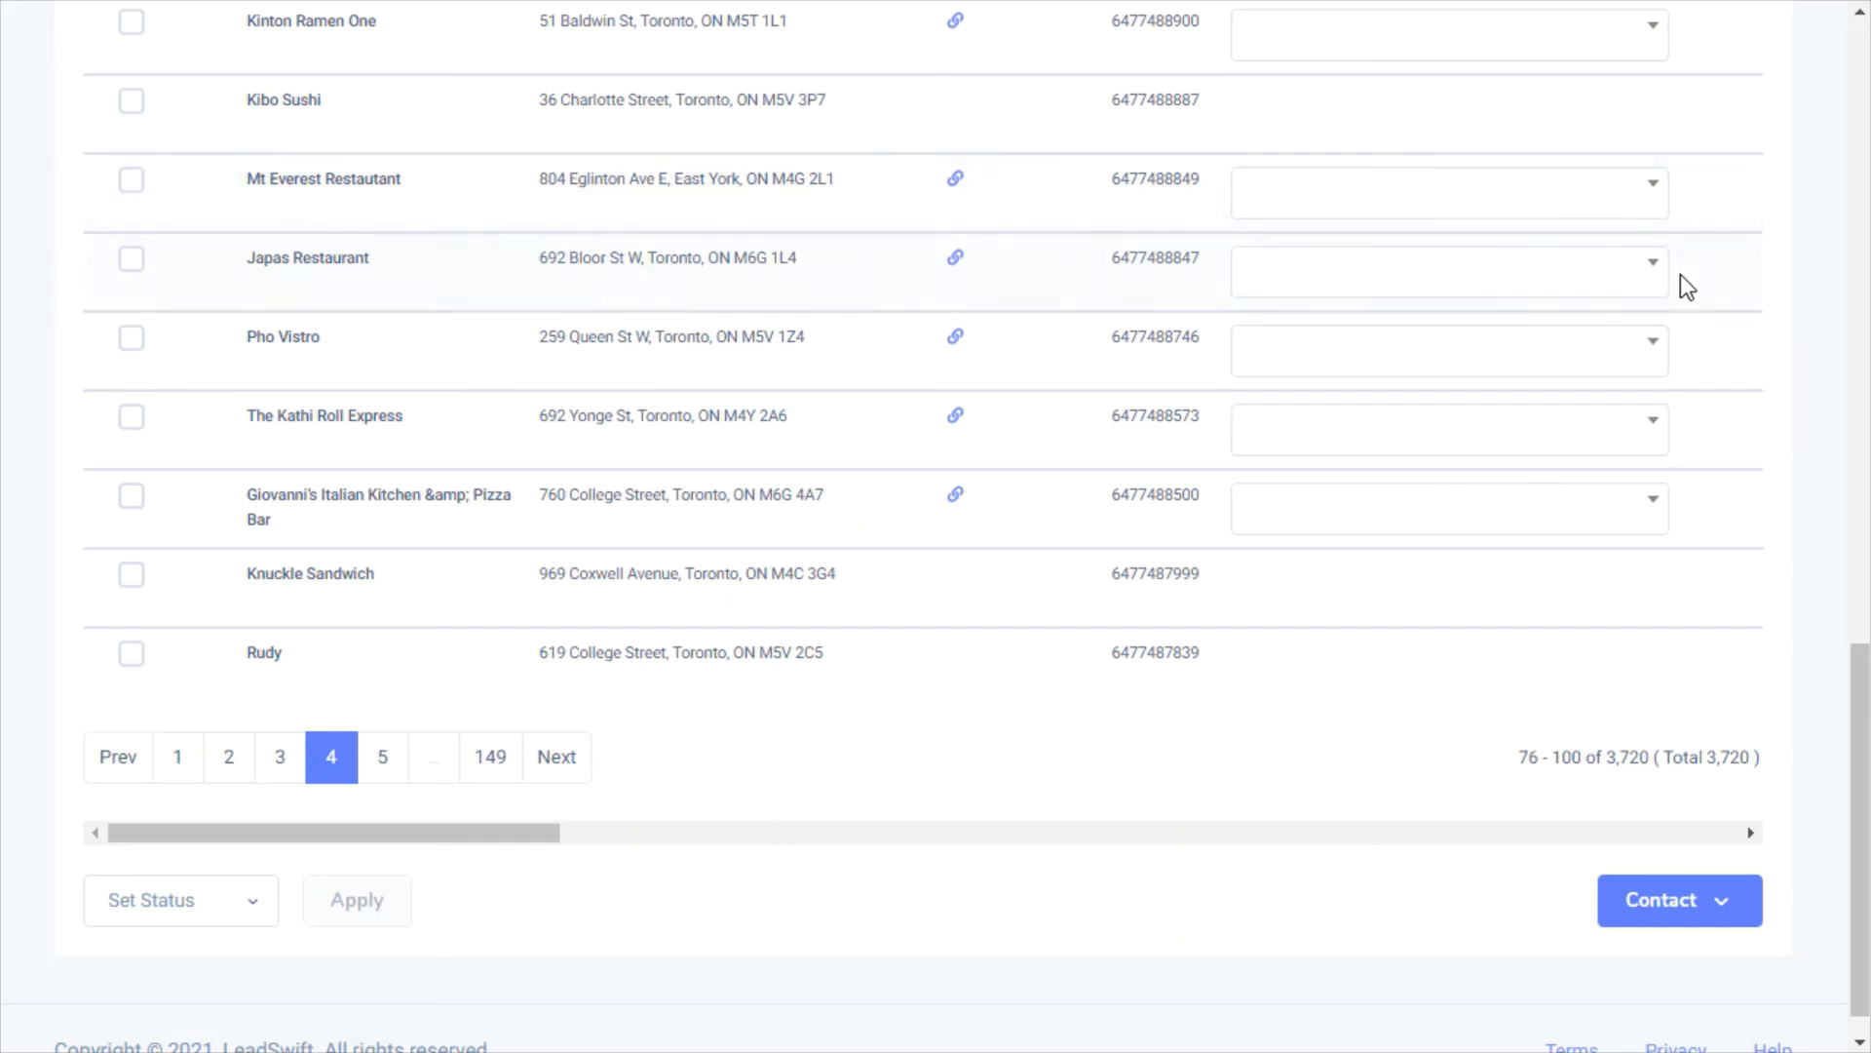
left_click(1755, 336)
left_click(1590, 419)
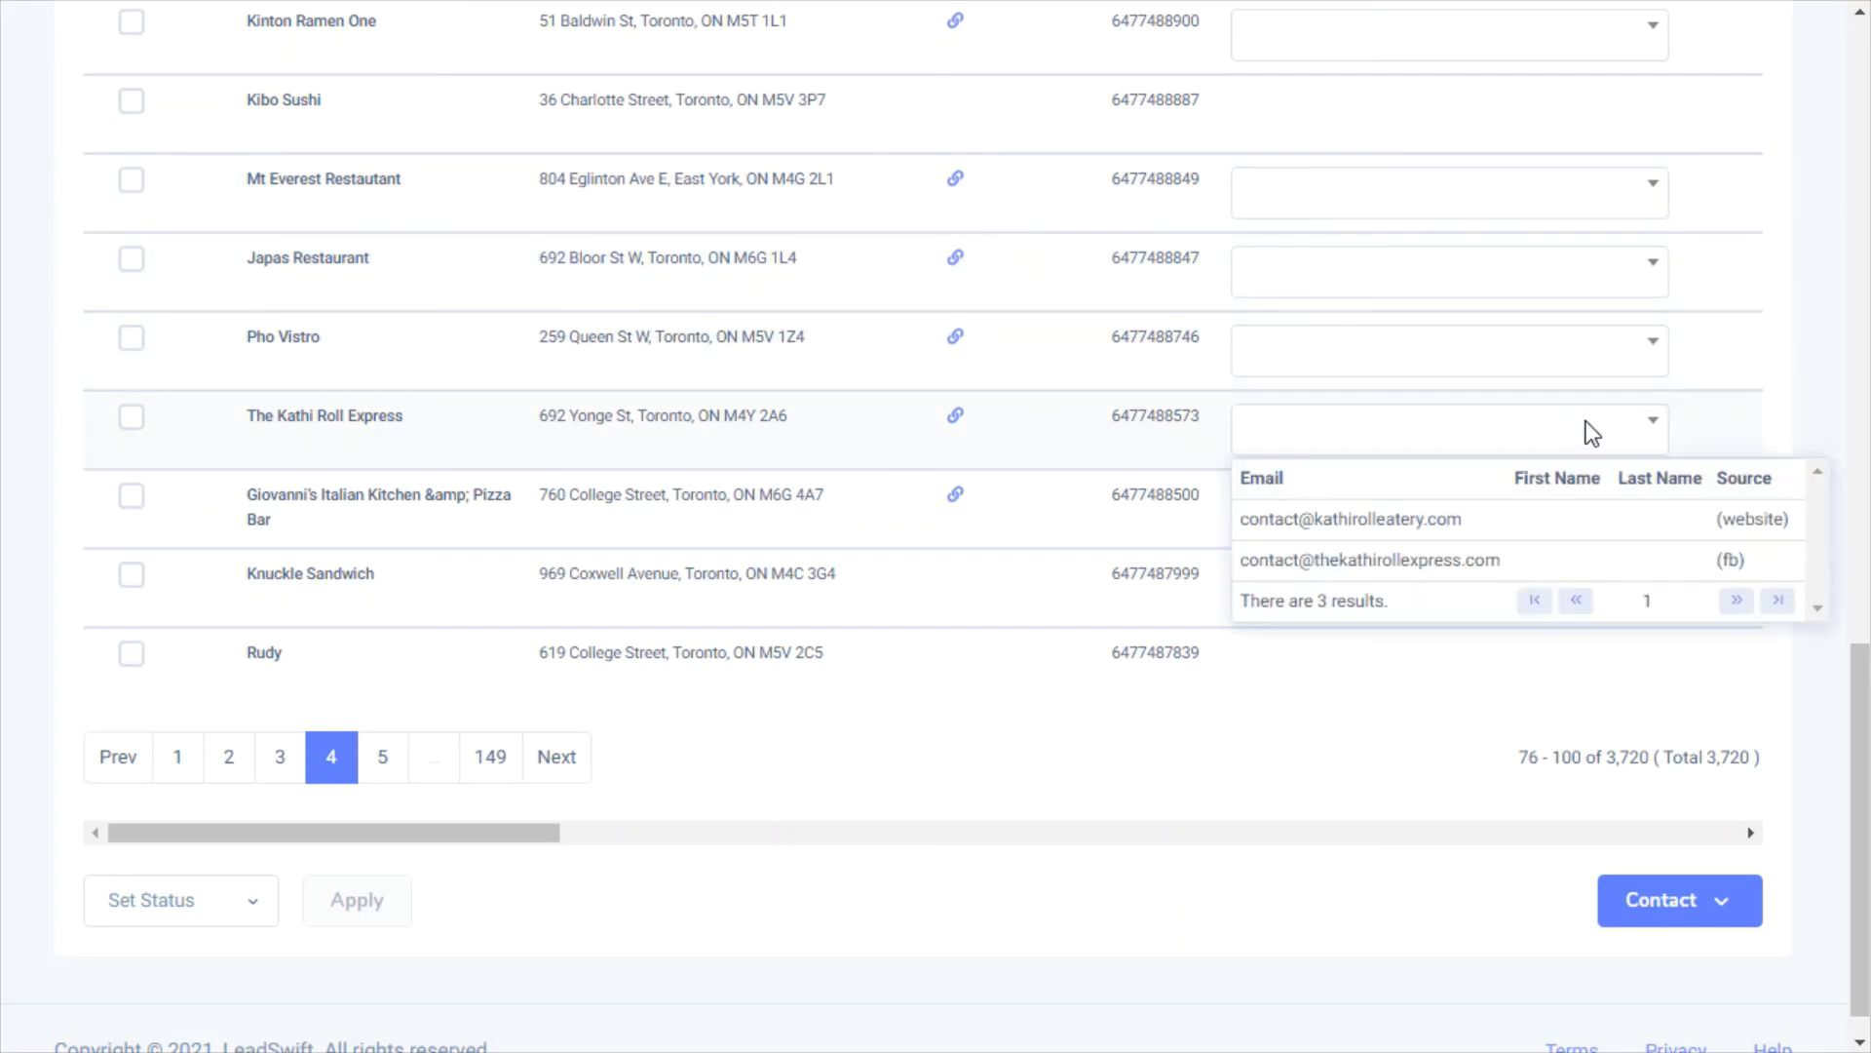
left_click(1745, 396)
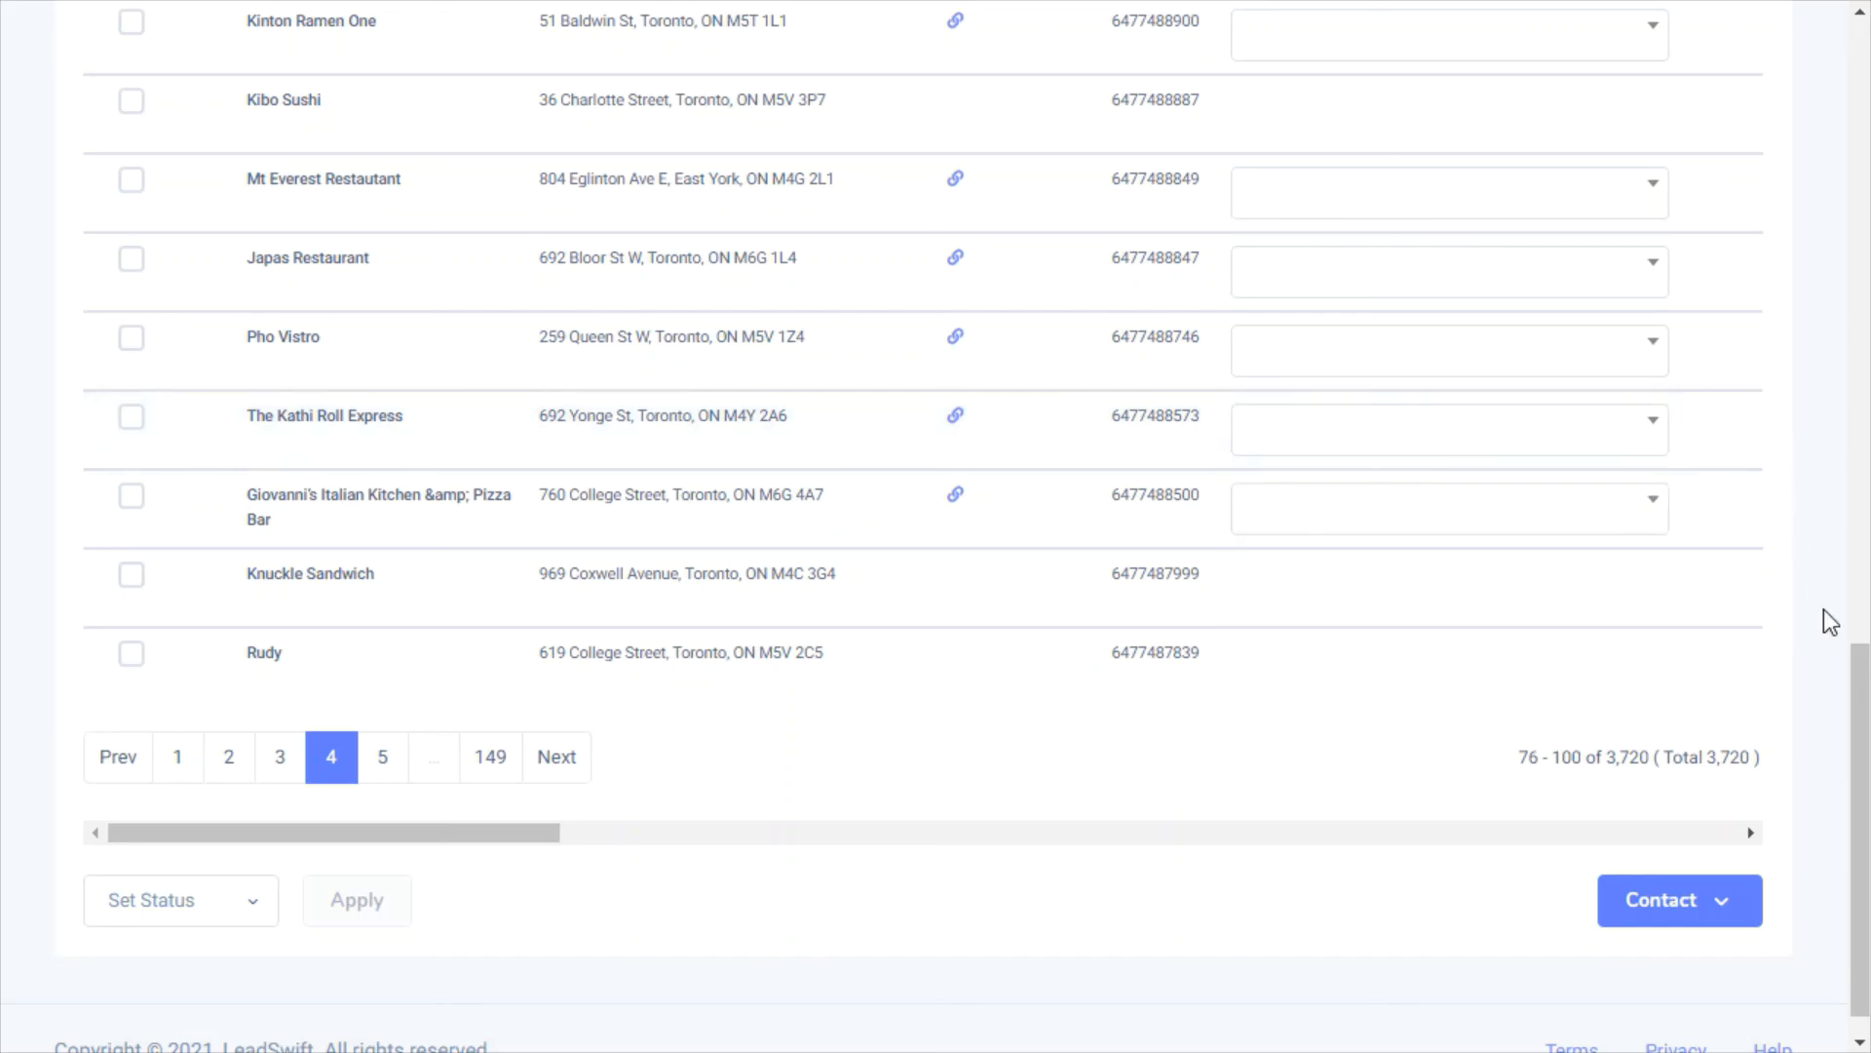
Open the Filter Leads panel at the top of the table and close it again
left_click_drag(1861, 770, 1862, 150)
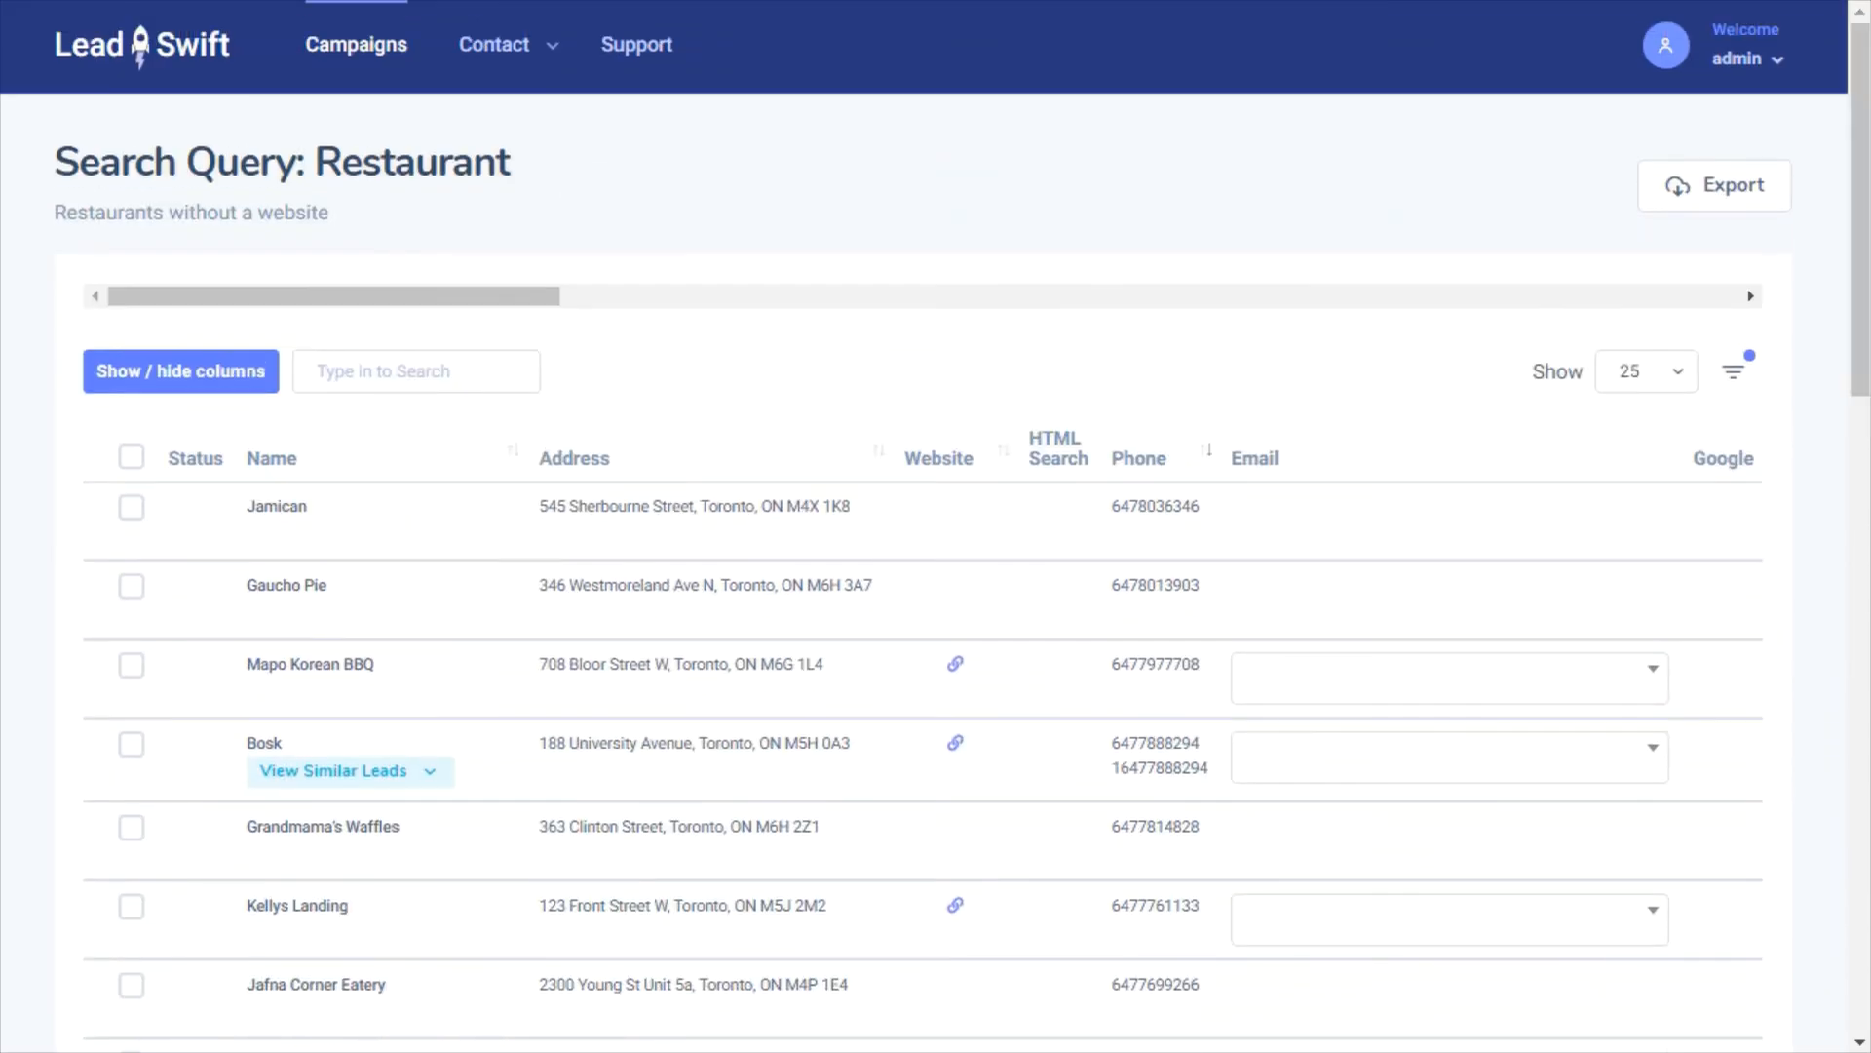
left_click(1754, 381)
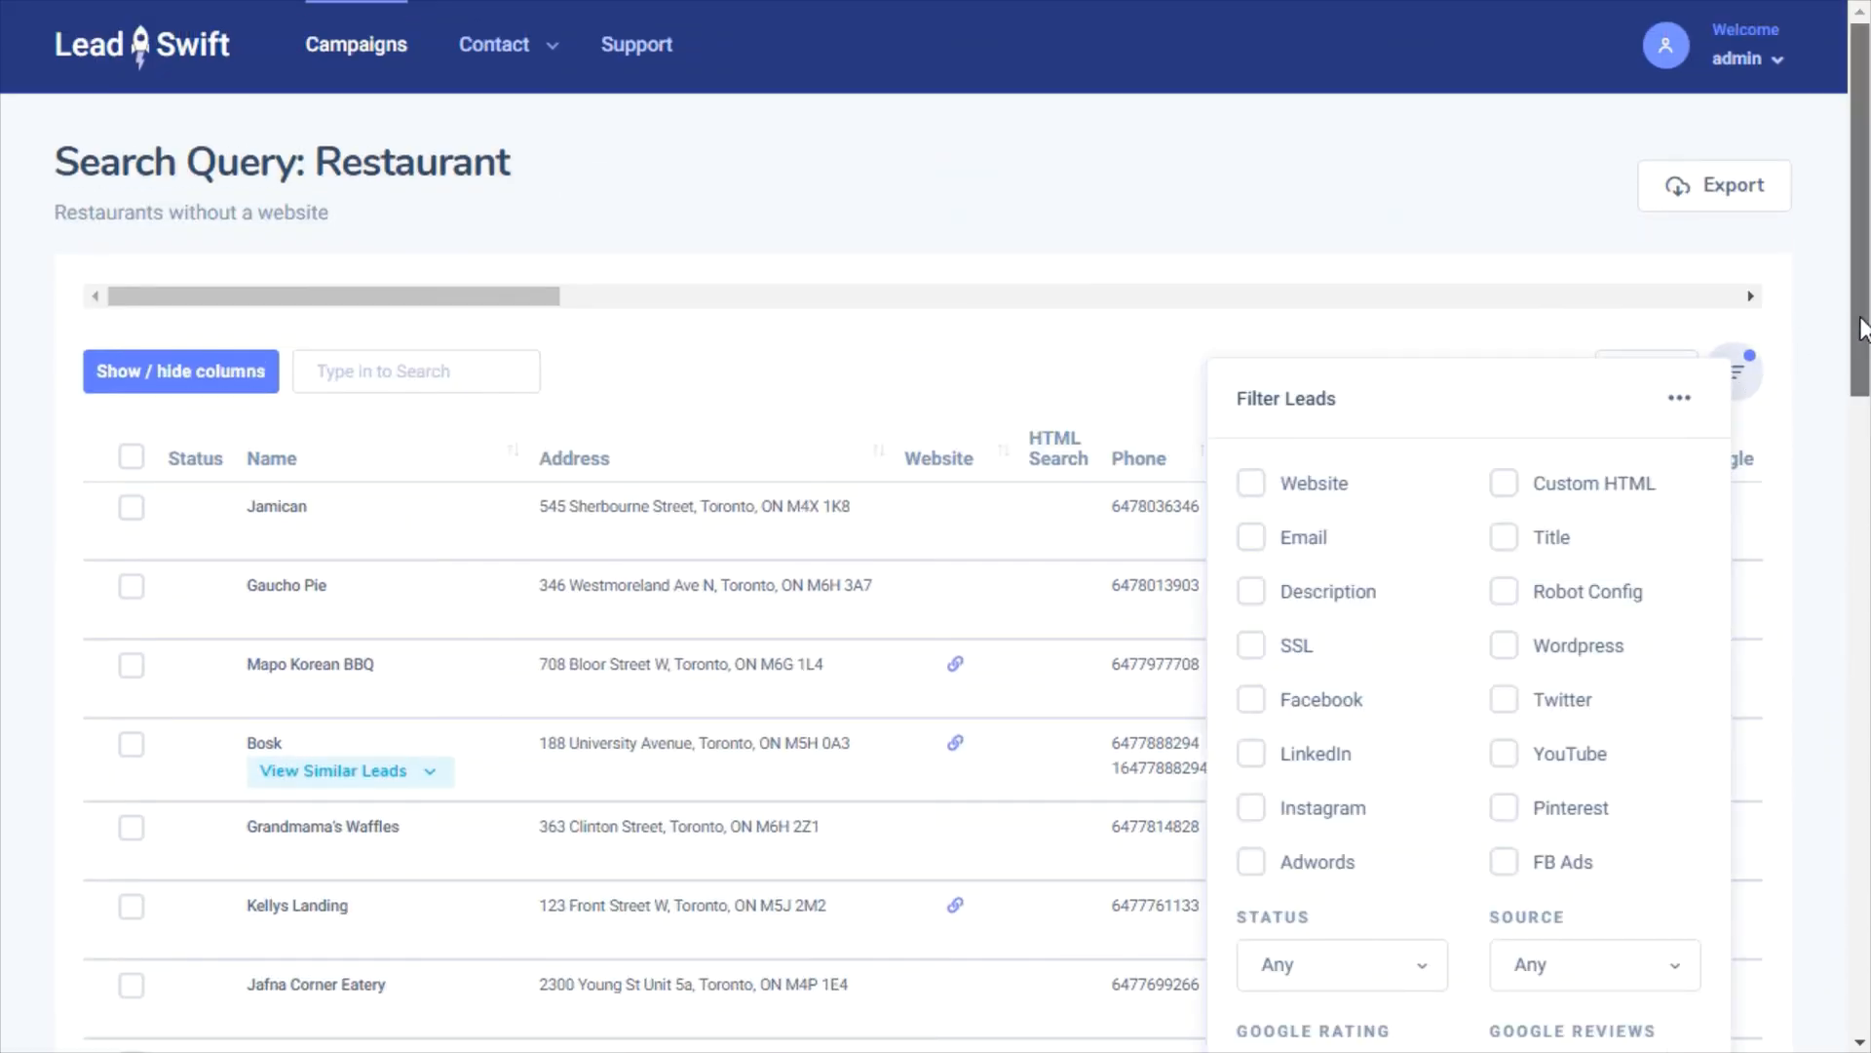
mouse_move(1862, 307)
left_mouse_down()
mouse_move(1857, 526)
mouse_move(1864, 271)
left_mouse_up()
left_click(1821, 535)
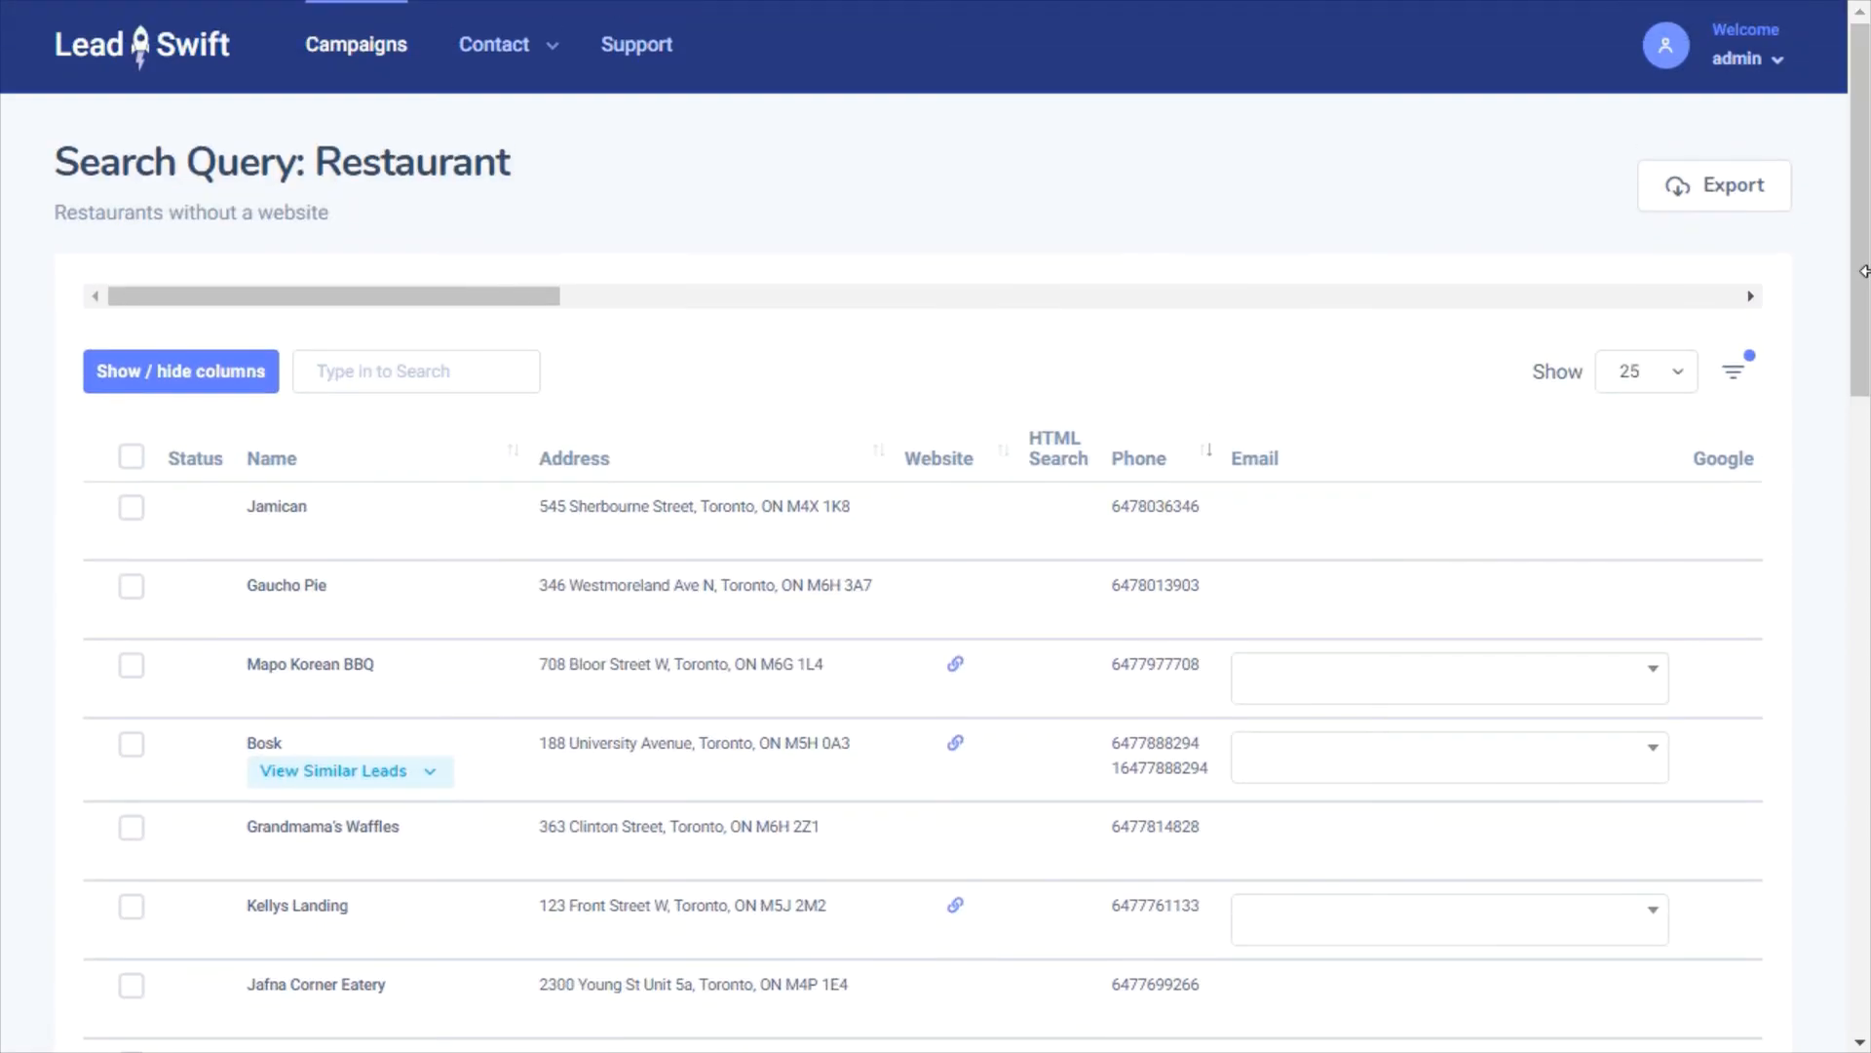